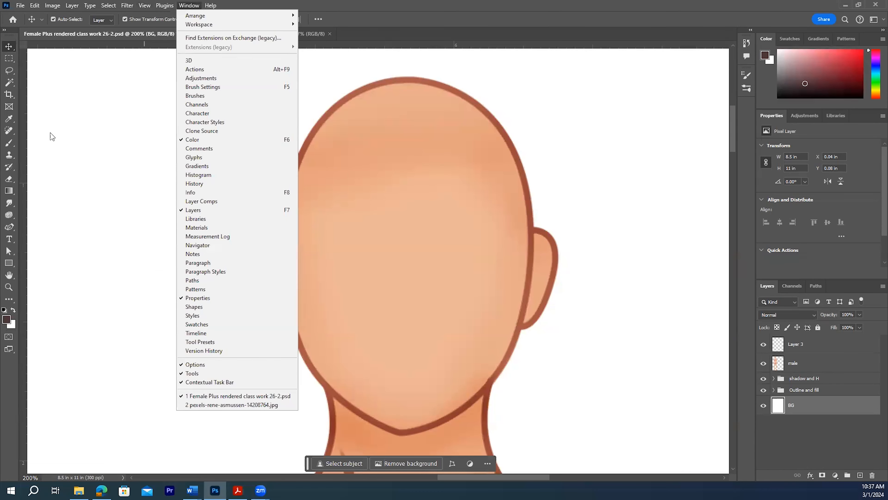
- Place a horizontal guide across the middle of the female head and a vertical guide down the centre of the face
left_click(349, 47)
left_click_drag(348, 47, 358, 260)
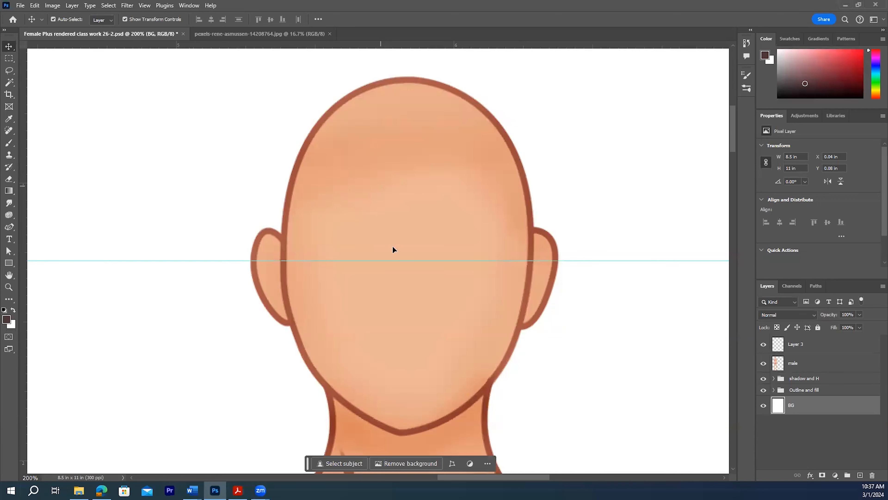
left_click(261, 33)
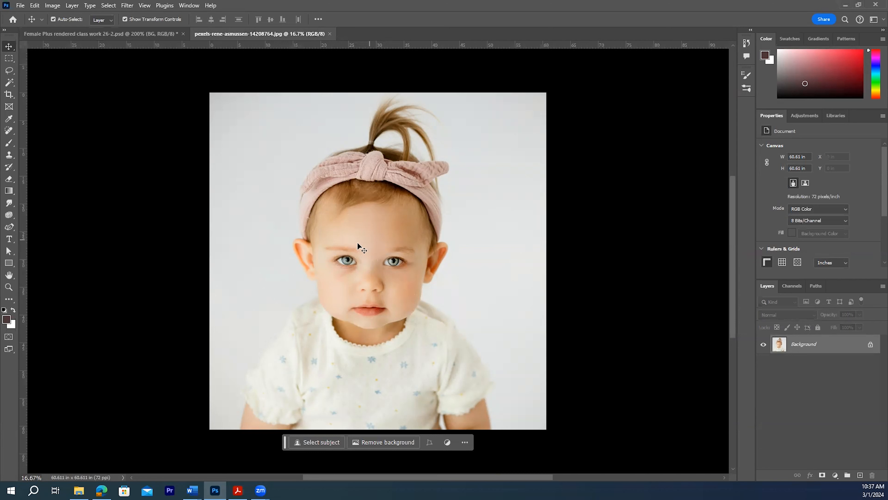
left_click(151, 34)
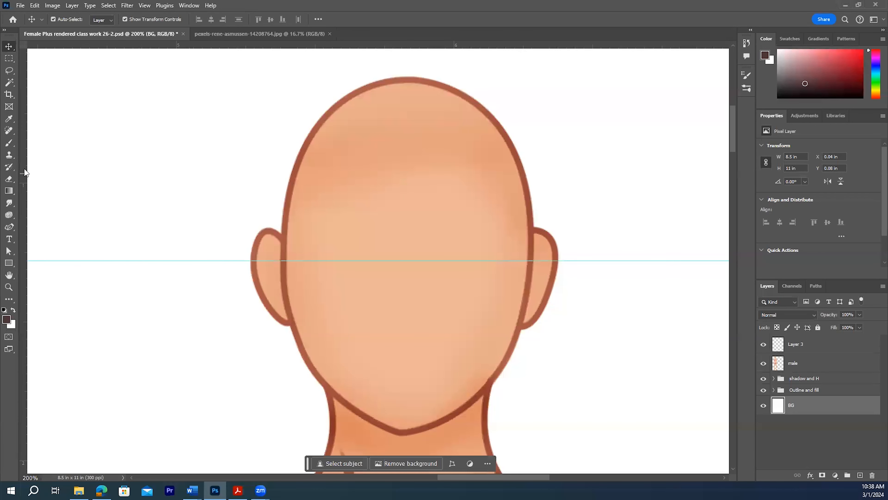
left_click_drag(21, 163, 406, 205)
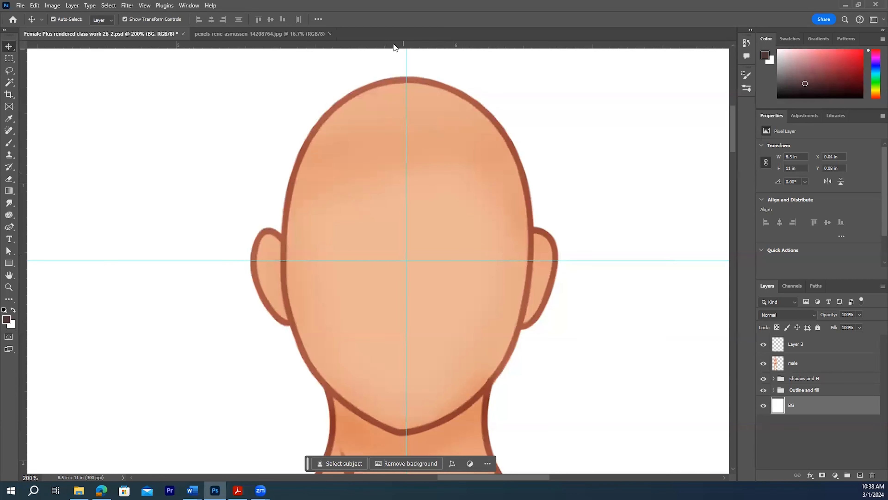
- Add four horizontal guides to the female head: two above the mid-head guide, one at the ears' lower edge and one above the chin
left_click_drag(394, 45, 407, 210)
left_click_drag(365, 46, 383, 155)
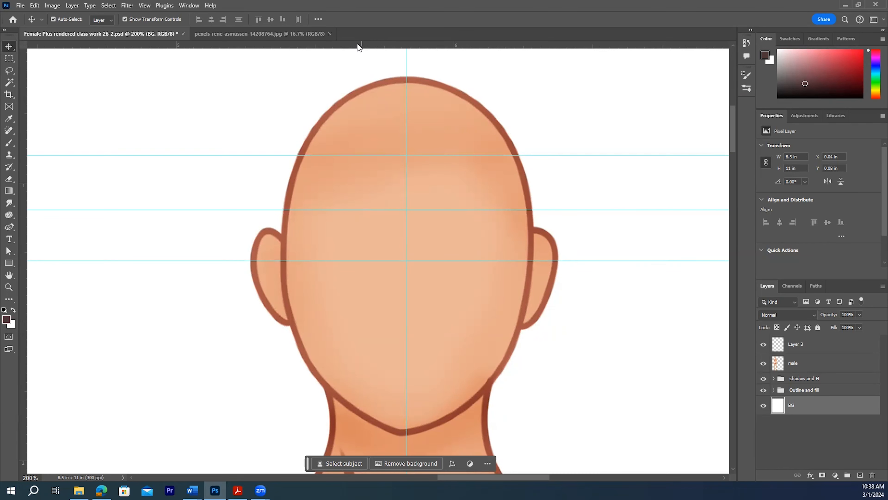
left_click_drag(357, 46, 396, 300)
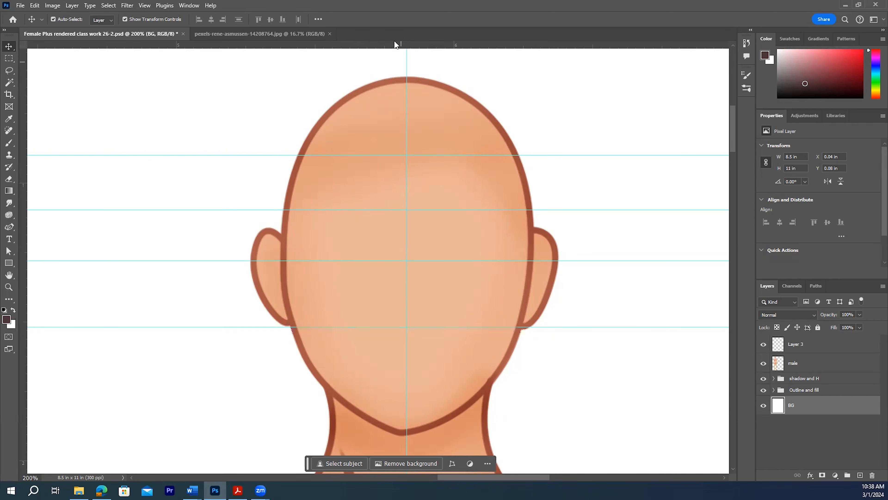
left_click_drag(370, 47, 426, 370)
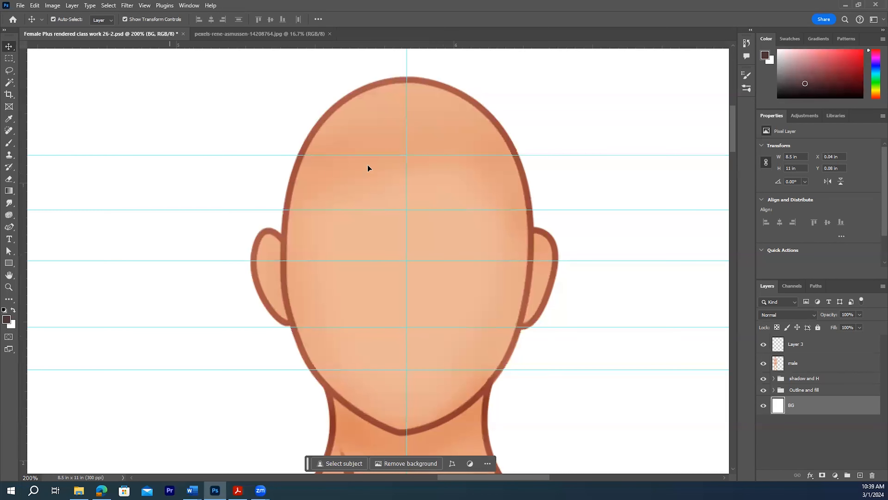
- Clear all guides from the female head
left_click(145, 6)
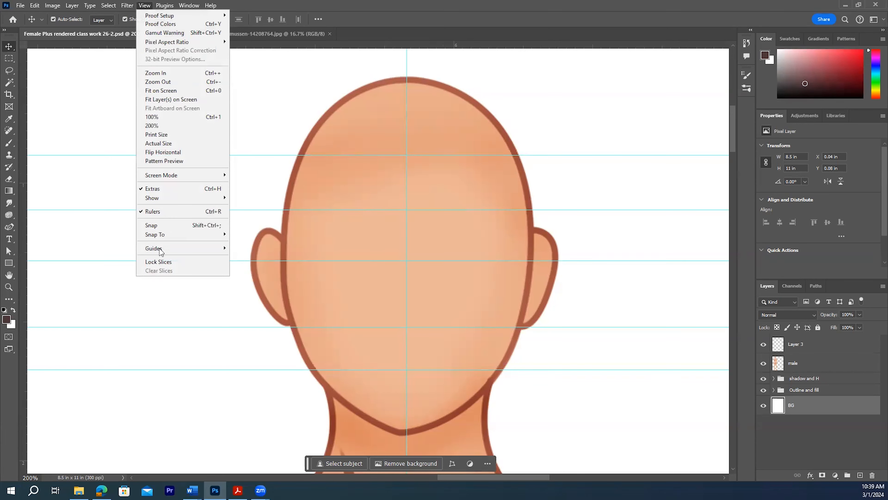
mouse_move(160, 251)
left_click(246, 265)
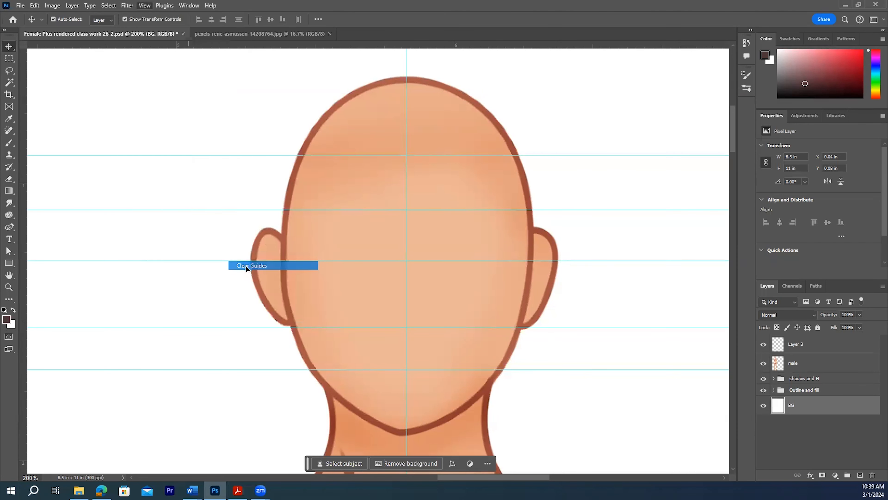
- Place guides on the male head: a horizontal one at ear level, three spaced above it, one across the lower face, and a vertical centre line
left_click_drag(458, 477, 299, 468)
scroll(429, 330, "up", 3)
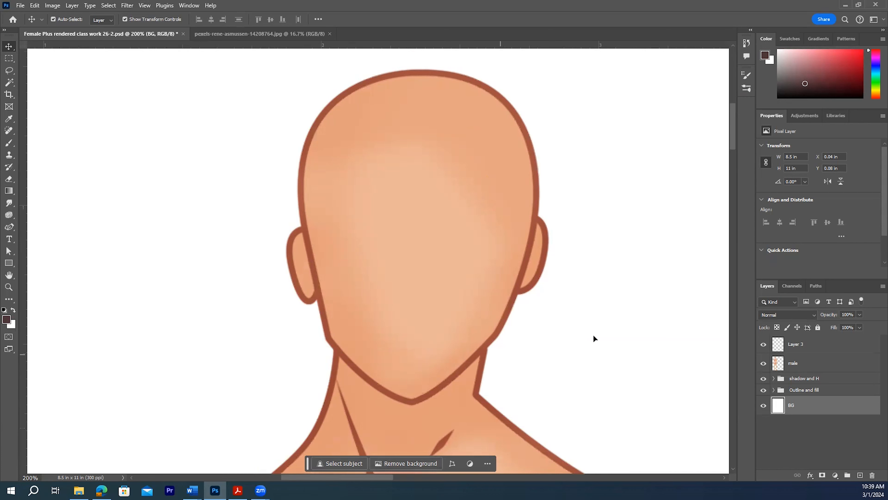
scroll(414, 268, "up", 1)
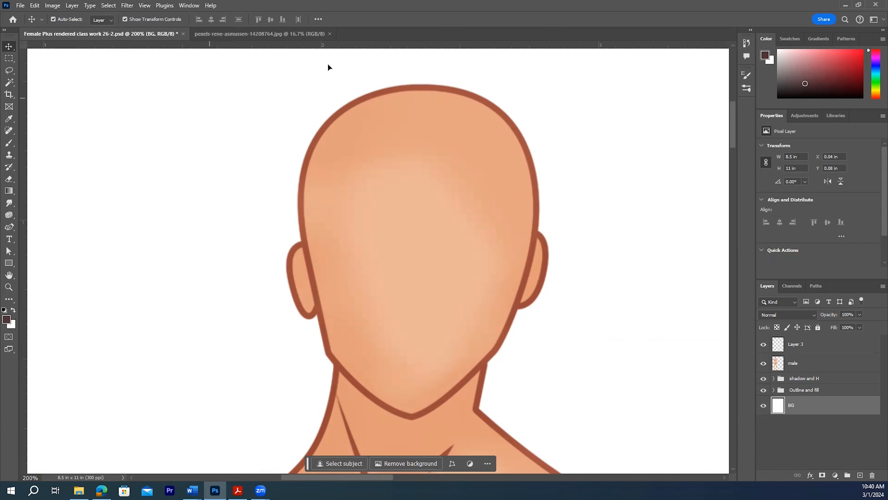
left_click_drag(383, 44, 426, 262)
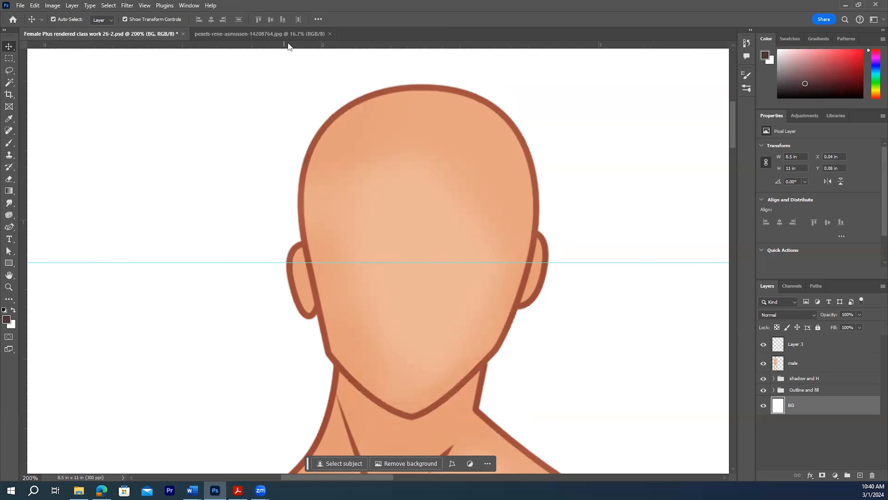
left_click_drag(292, 44, 335, 221)
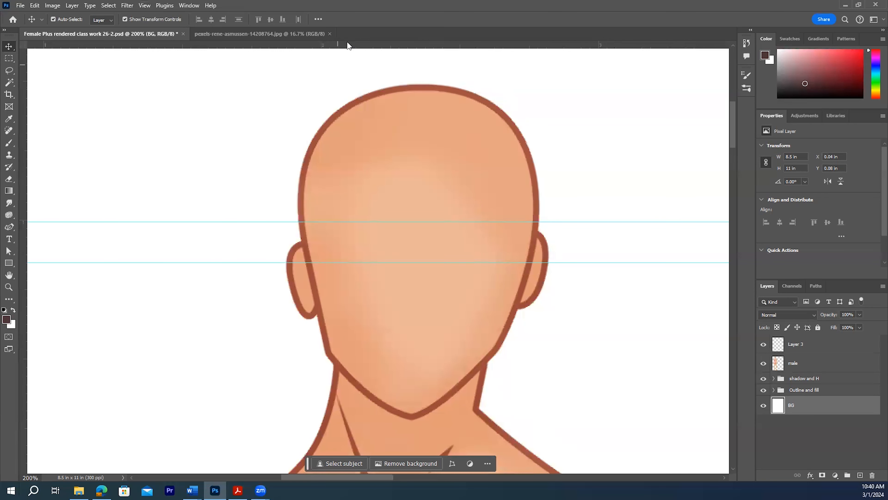
left_click_drag(353, 83, 367, 181)
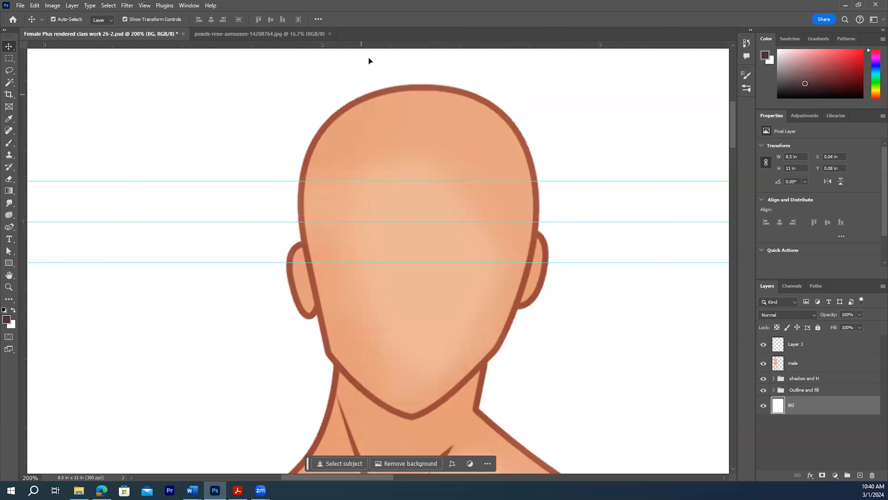
left_click_drag(383, 108, 386, 143)
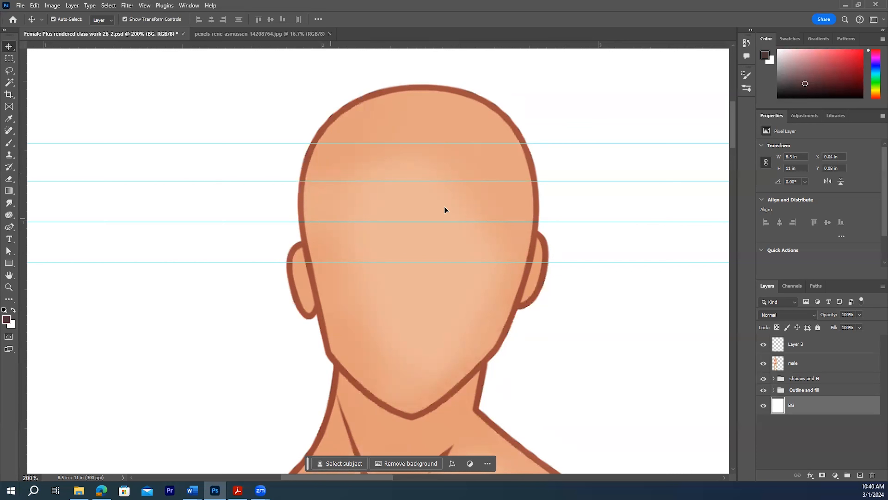
left_click_drag(366, 46, 401, 333)
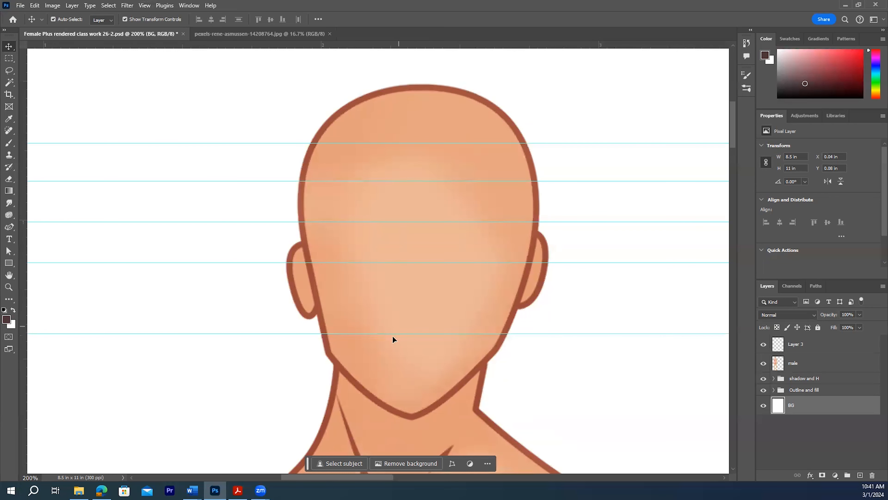
left_click_drag(35, 147, 416, 187)
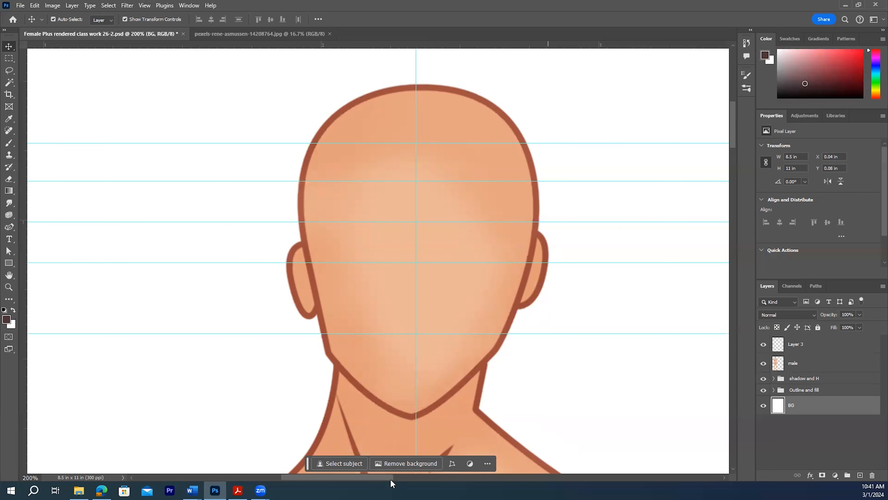
- Examine the female figure's blank head up close
scroll(390, 479, "right", 2)
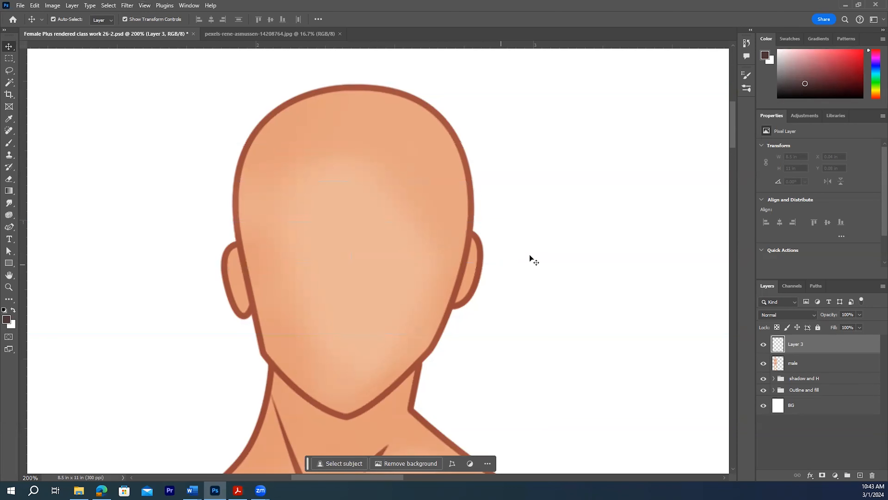
left_click_drag(377, 479, 536, 478)
scroll(292, 377, "down", 1)
scroll(287, 376, "down", 3)
left_click_drag(478, 482, 453, 479)
scroll(503, 395, "down", 1)
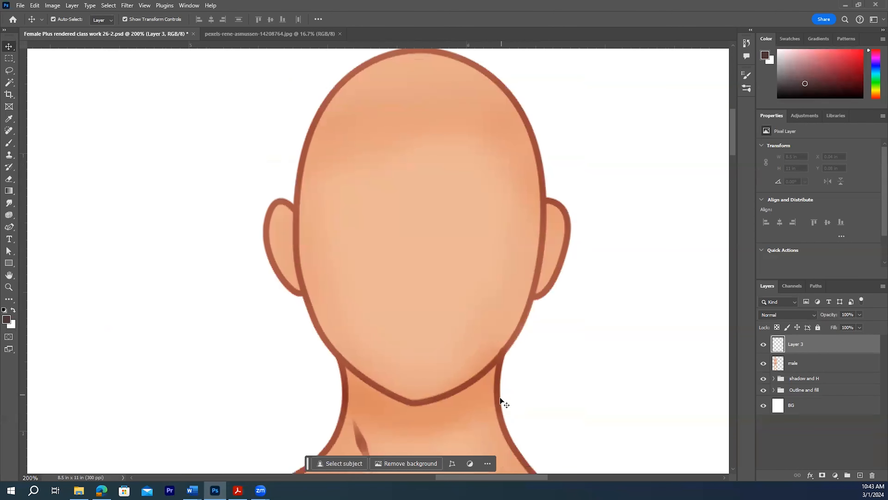
scroll(524, 399, "up", 1)
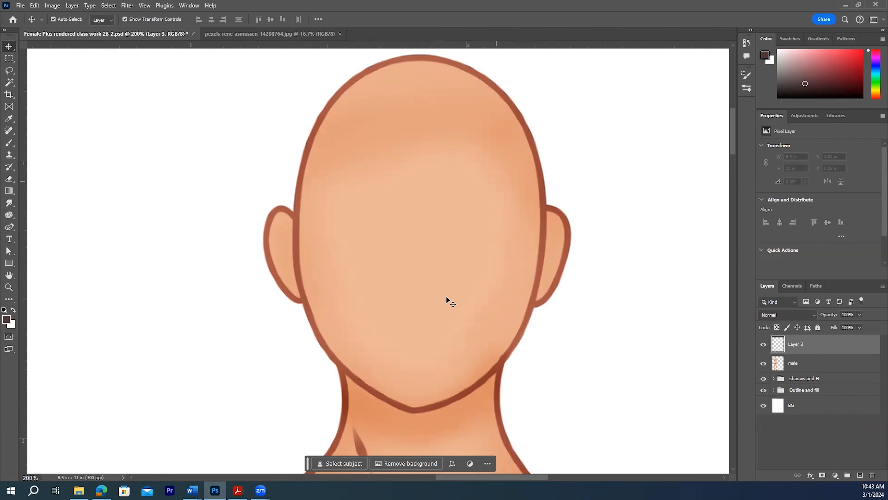
scroll(614, 348, "up", 2)
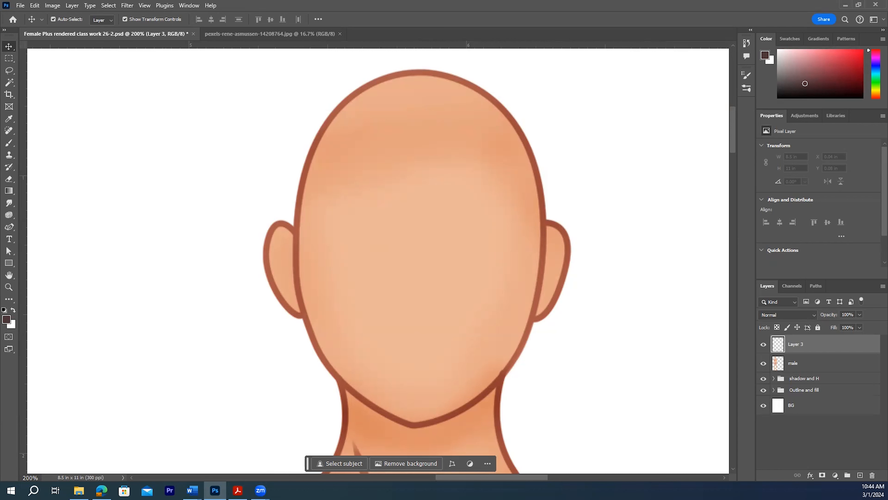
- Start placing an embedded image and browse to the FTT308 folder
left_click(79, 491)
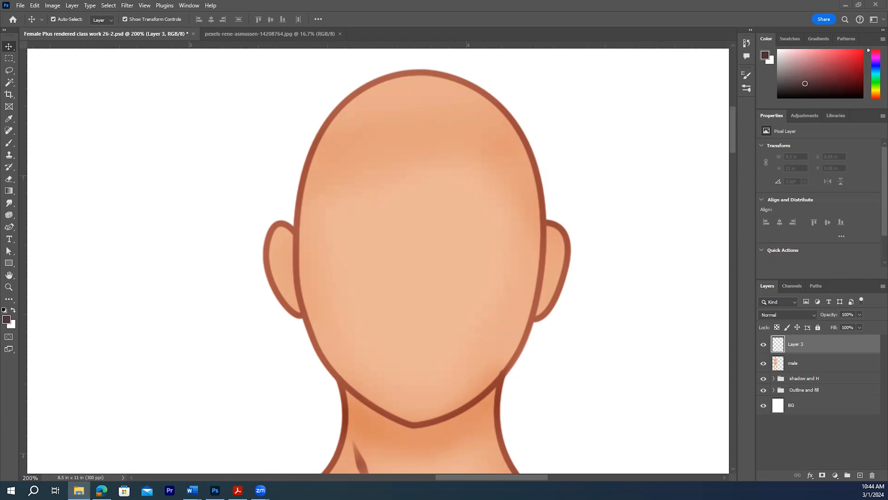
left_click(20, 6)
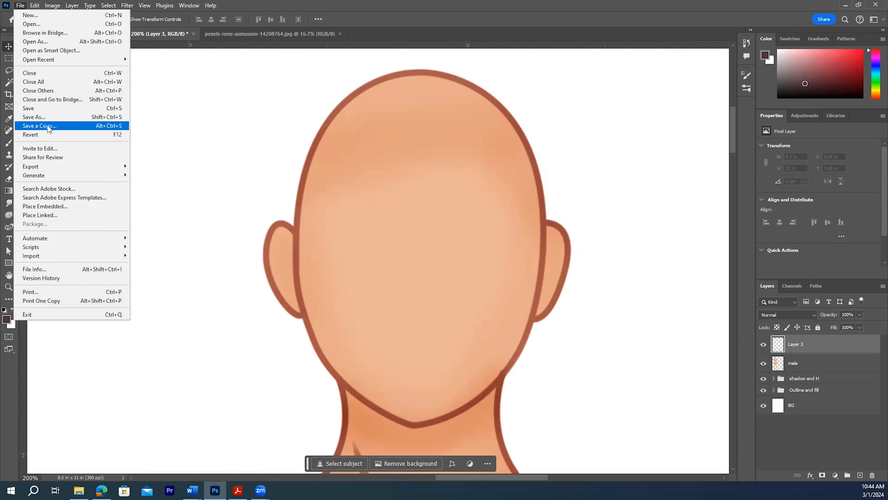
left_click(48, 207)
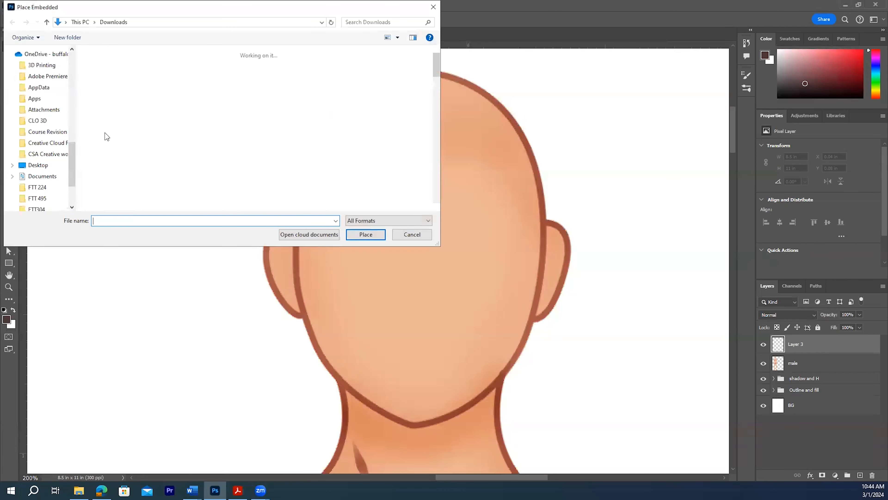
scroll(52, 100, "up", 2)
scroll(52, 103, "up", 2)
left_click(59, 162)
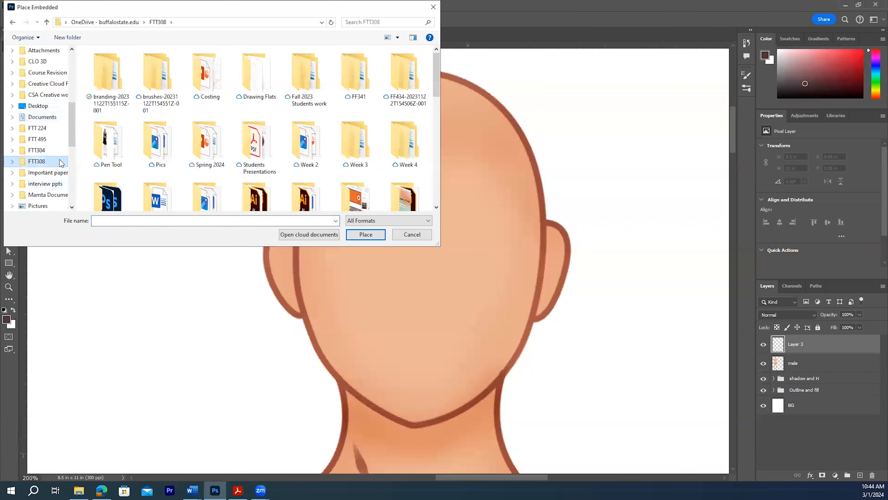
- Browse to the Week 4 folder inside Spring 2024 for the image to place
scroll(394, 133, "down", 3)
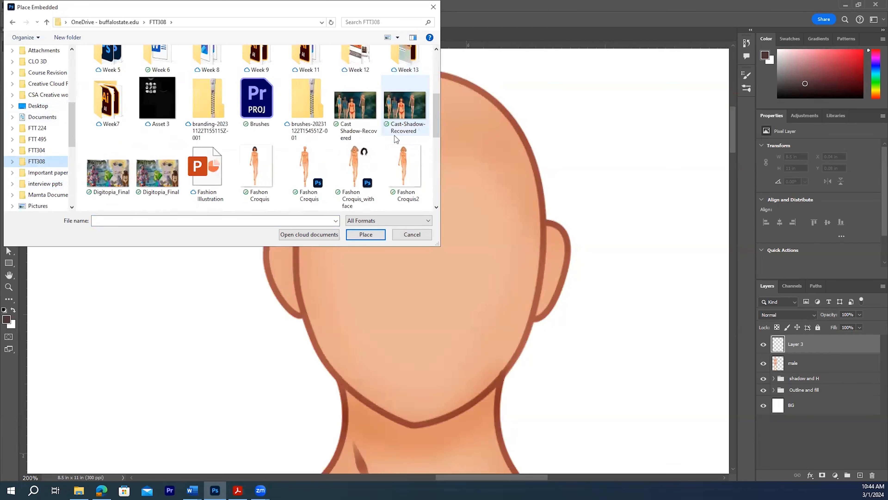
scroll(396, 139, "up", 2)
double_click(208, 63)
double_click(114, 105)
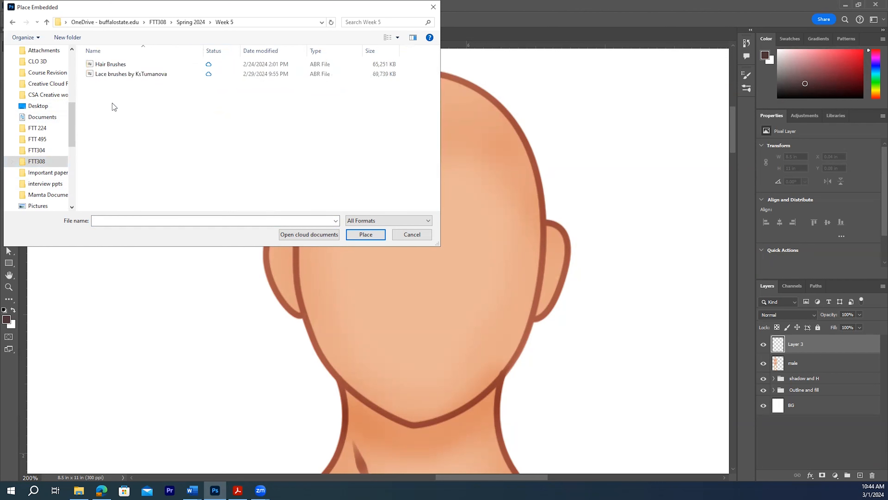
left_click(191, 22)
double_click(116, 93)
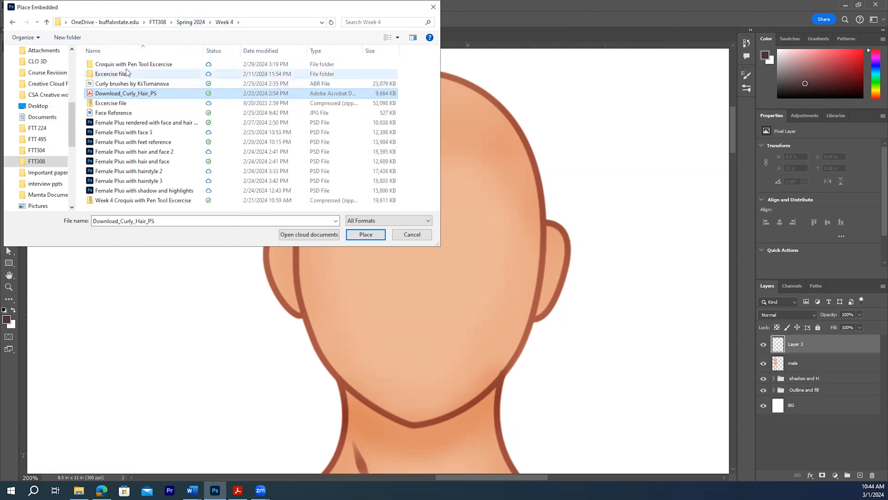
- Embed the "hairstyle reference" image from the Rendered Croquis folder inside Croquis with Pen Tool Excercise
double_click(119, 64)
double_click(119, 64)
left_click(155, 146)
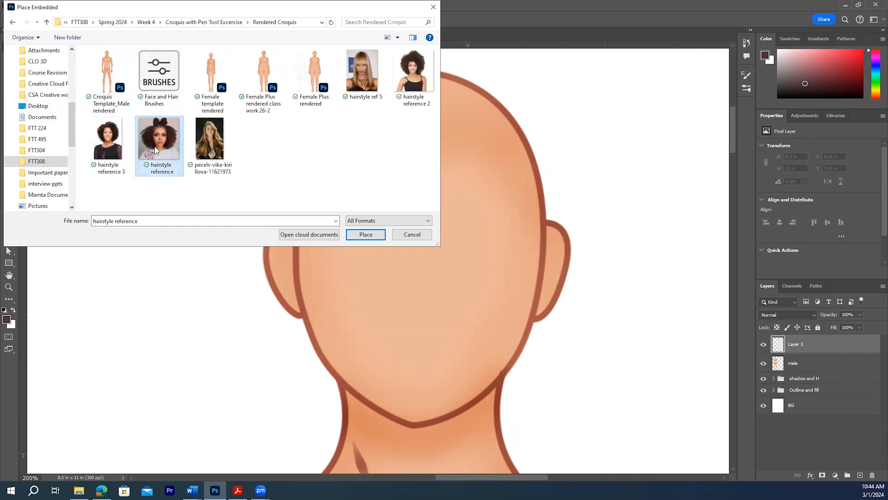
left_click(366, 234)
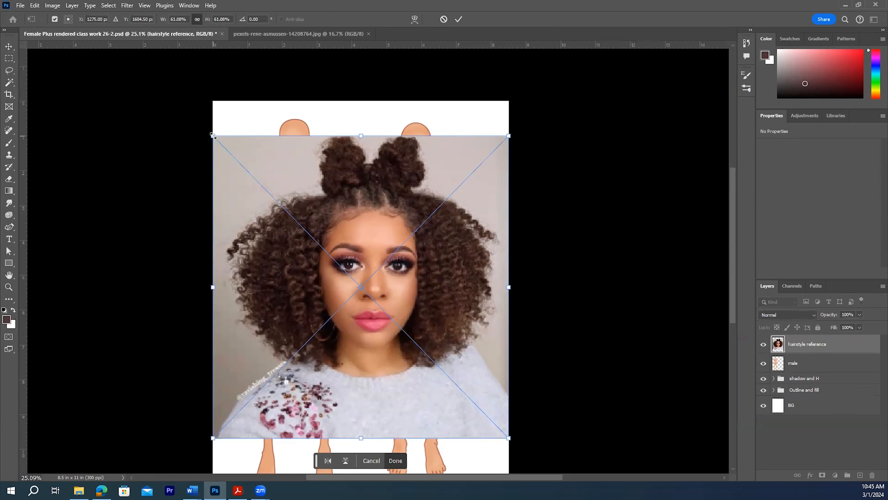
- Scale the hairstyle reference image to about 20.66% and position it over the female figure's head
left_click_drag(212, 136, 410, 338)
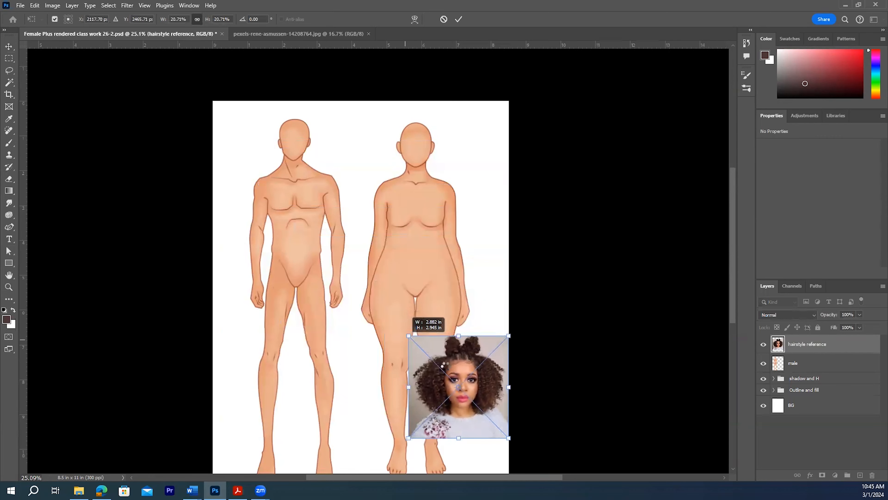
left_click_drag(448, 368, 391, 114)
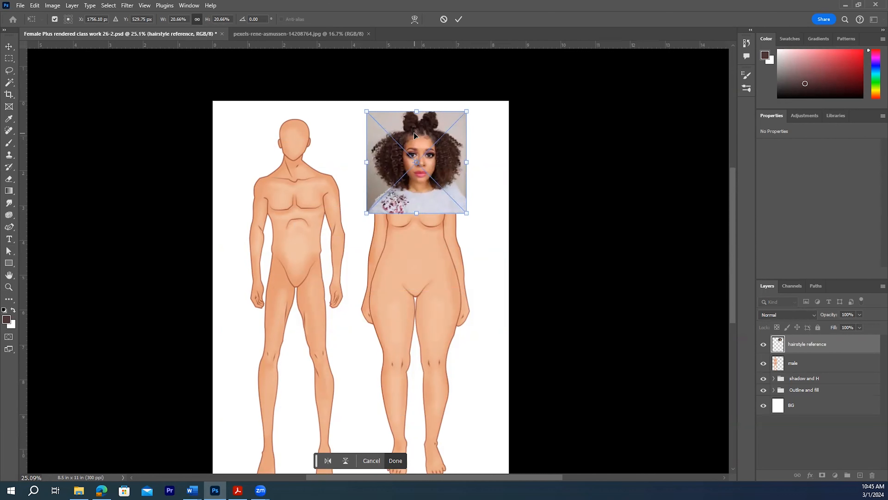
left_click_drag(411, 136, 412, 136)
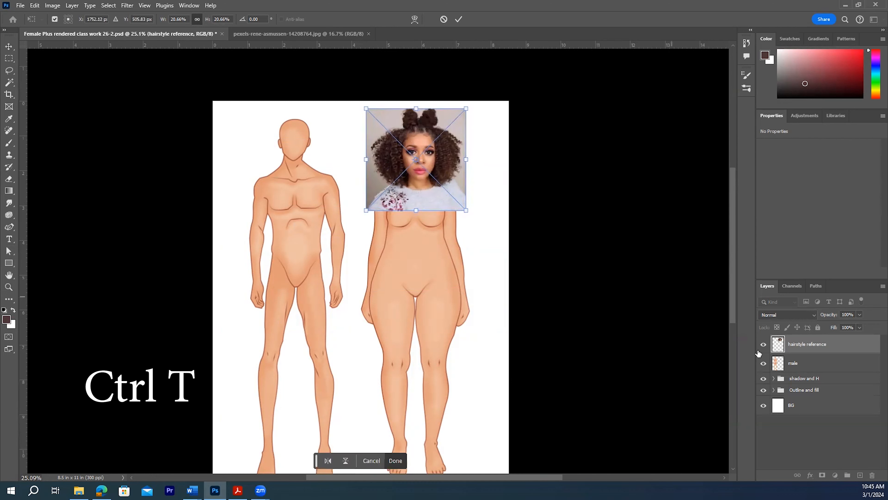
- Hide the male layer and lower the hairstyle reference layer's opacity to 35%
left_click(762, 364)
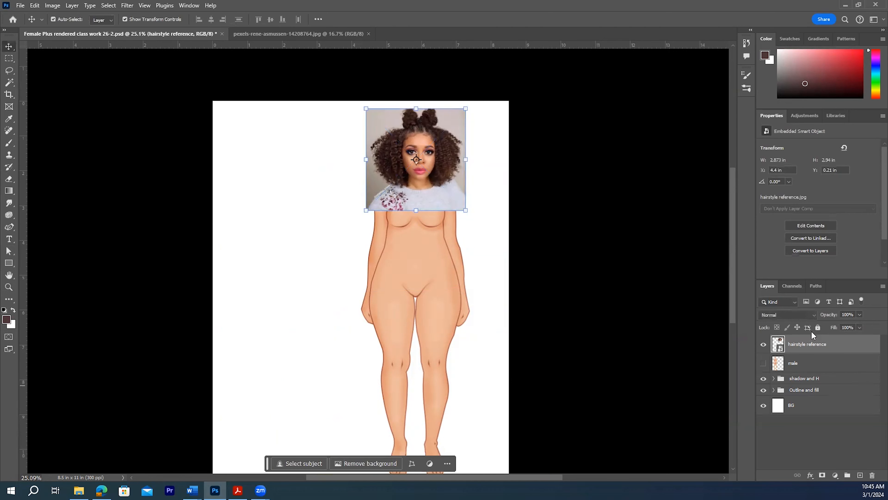
left_click(859, 314)
left_click_drag(862, 326, 834, 327)
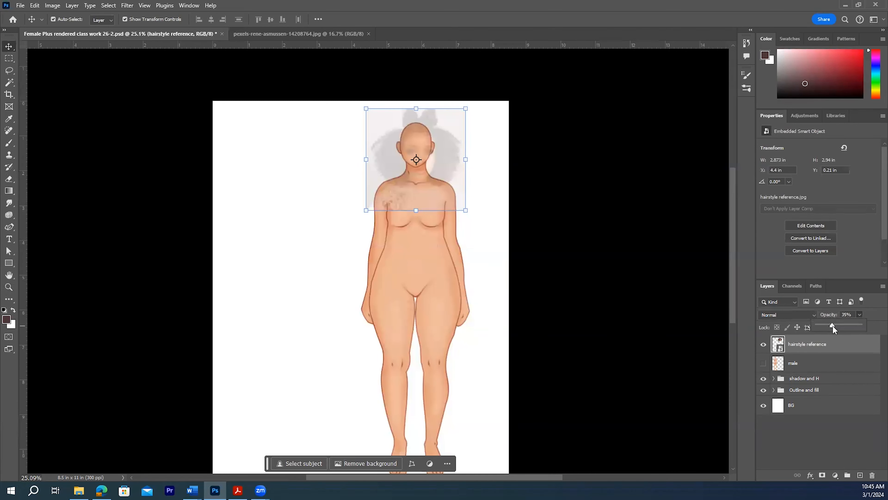
- Raise the hairstyle reference layer's opacity to 48%, then scale the image to about 17.03% and align its face with the croquis's head
left_click_drag(834, 325, 837, 325)
left_click_drag(437, 170, 517, 235)
left_click_drag(454, 175, 455, 275)
left_click_drag(245, 106, 324, 186)
left_click_drag(424, 244, 377, 185)
left_click_drag(277, 127, 288, 138)
left_click_drag(365, 190, 373, 174)
left_click_drag(460, 298, 498, 342)
left_click_drag(427, 273, 411, 263)
left_click_drag(483, 333, 479, 328)
left_click_drag(381, 241, 383, 244)
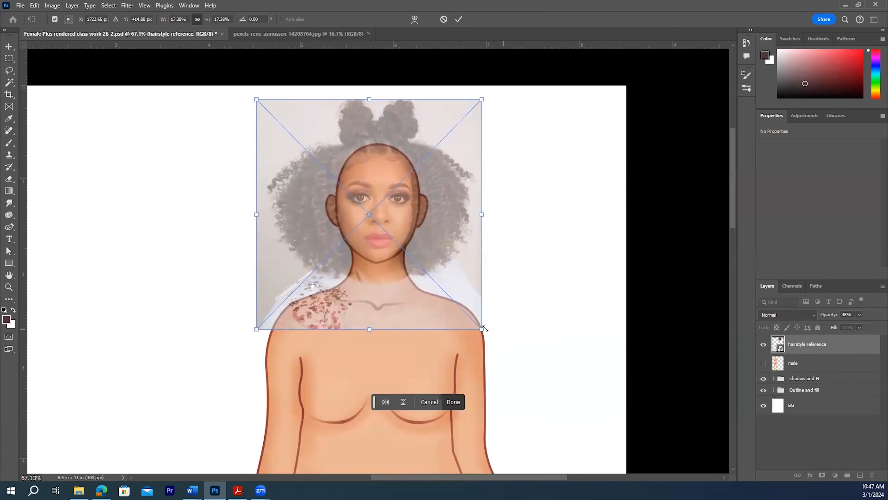
left_click_drag(482, 329, 477, 325)
left_click_drag(401, 223, 401, 224)
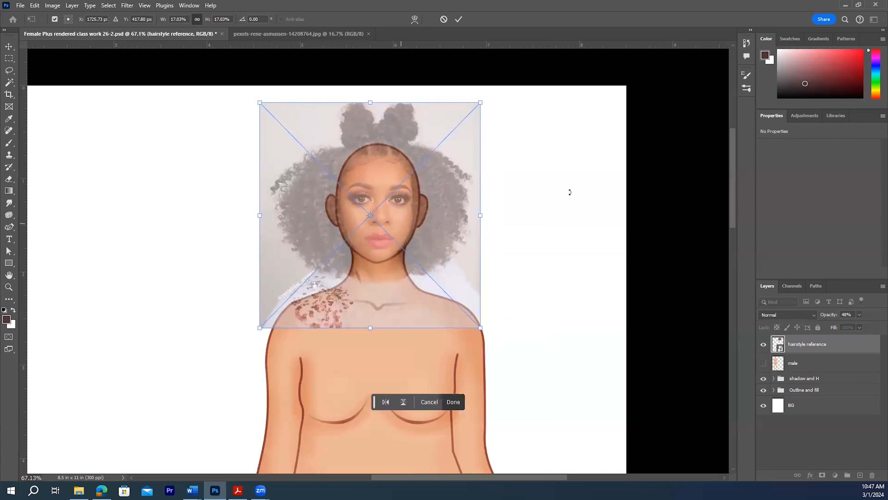
left_click(459, 19)
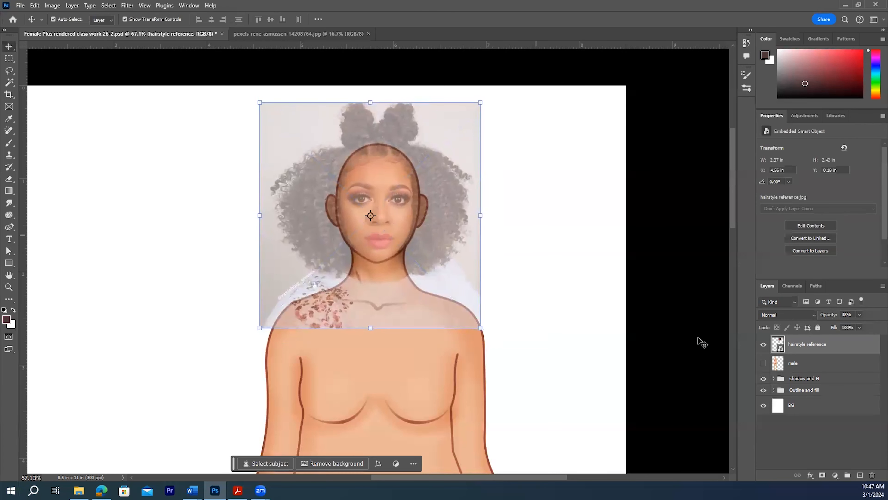
- Lock the hairstyle reference layer and add a new layer named eyes above it
left_click(817, 327)
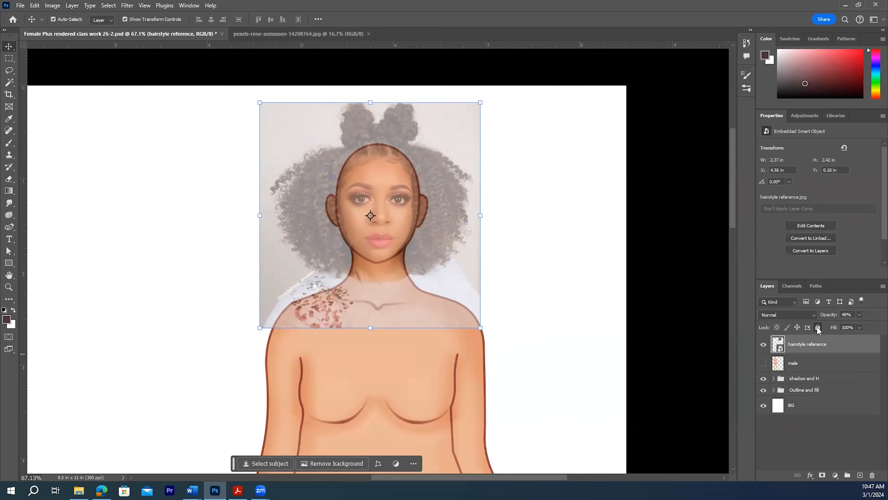
left_click(860, 475)
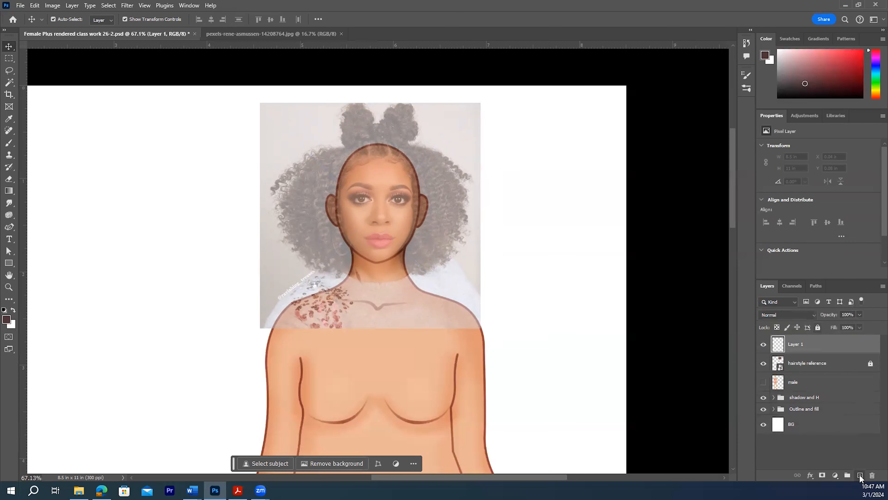
double_click(798, 347)
type("eves")
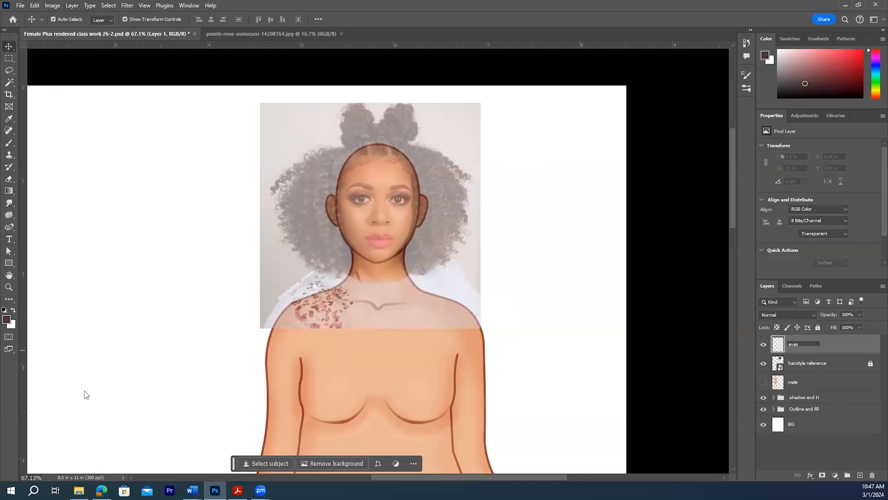
left_click(803, 447)
- Reset the foreground and background colours to default black and white, and activate the Pen tool for tracing the face
key("z")
left_click_drag(358, 156, 407, 211)
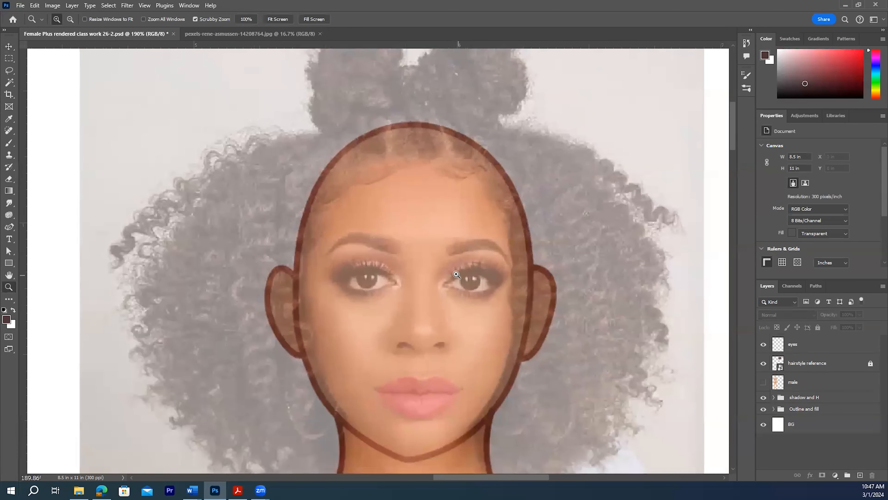
left_click_drag(461, 280, 444, 302)
left_click(9, 46)
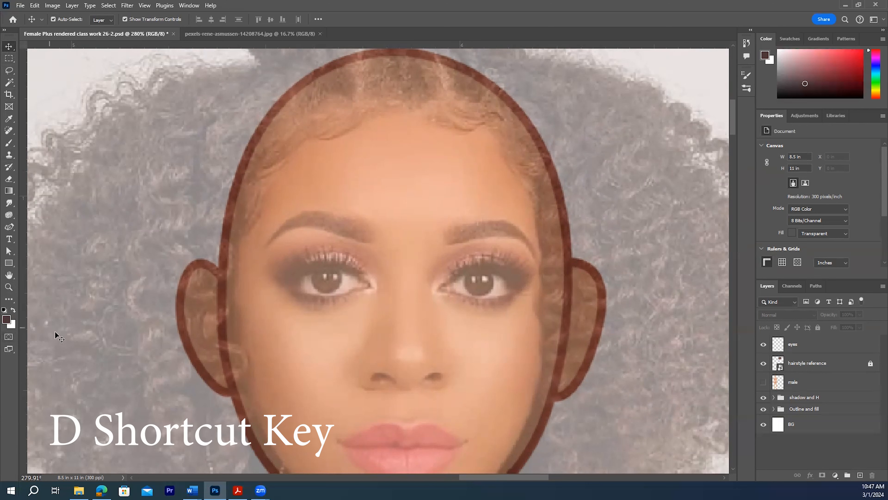
key("d")
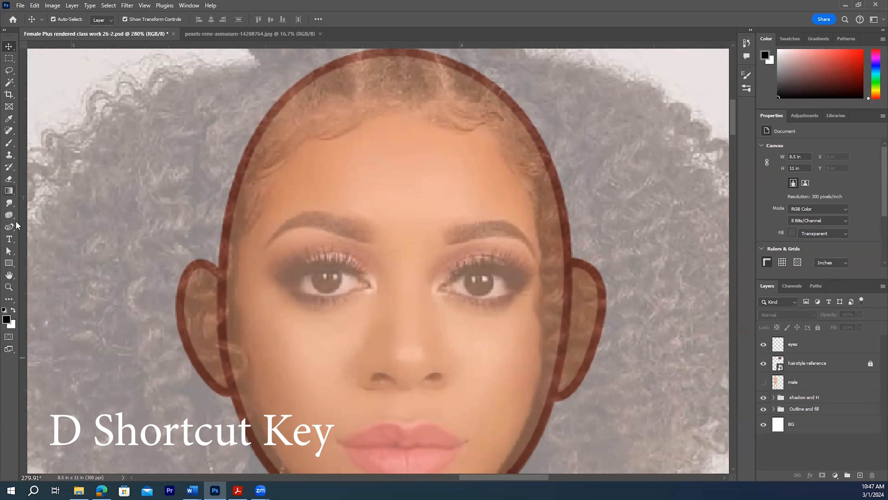
left_click(9, 228)
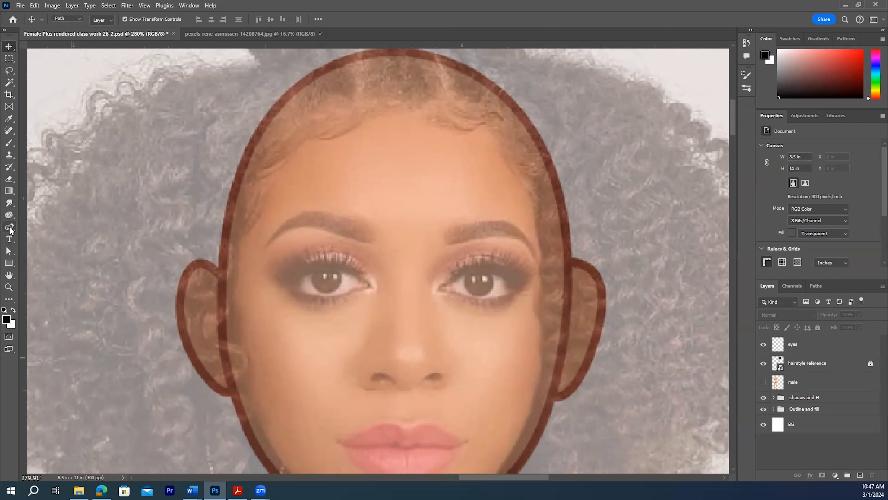
left_click(46, 227)
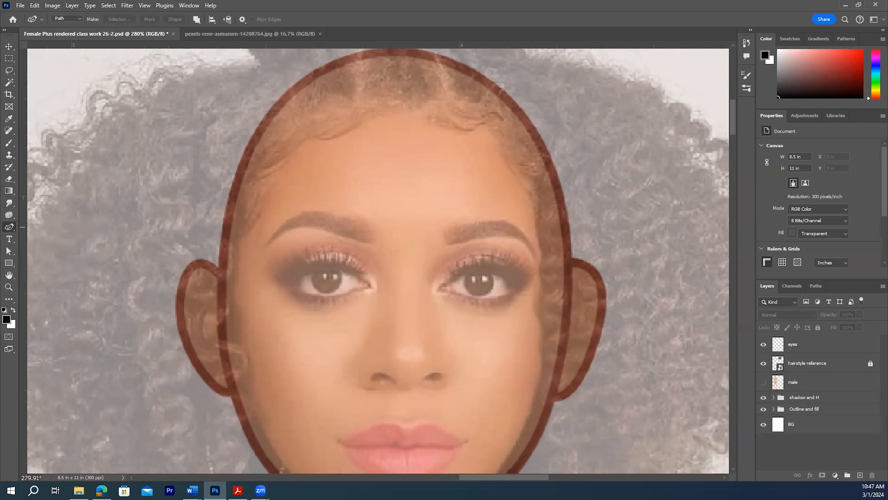
- Rename the existing eye path as eyes
left_click(817, 286)
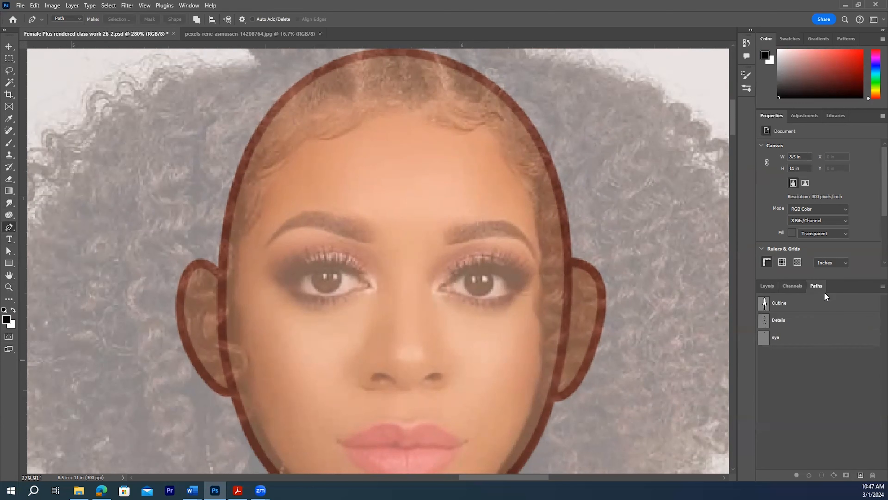
left_click(860, 475)
double_click(783, 337)
type("eyes")
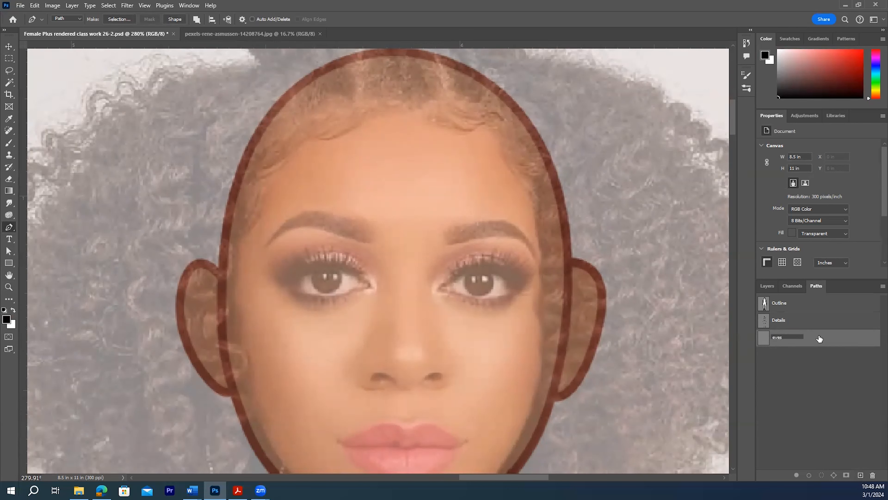
left_click(818, 374)
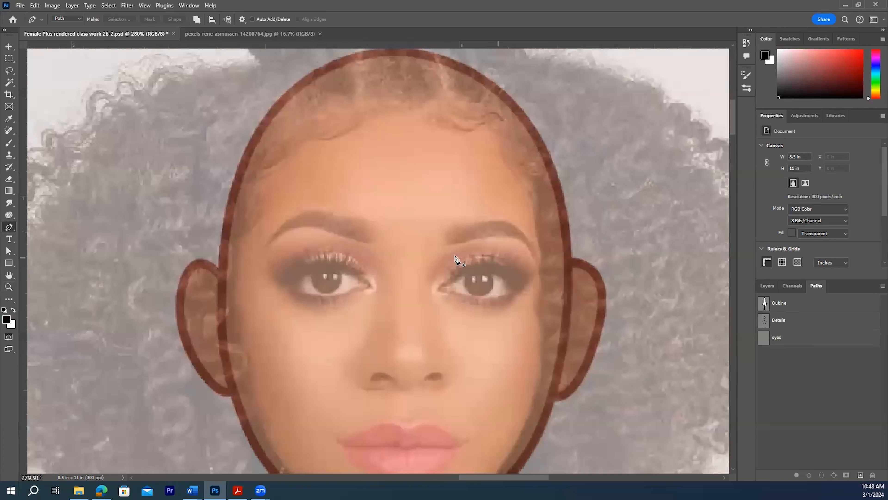
- Trace a closed outline around the eye on the image's left with the Pen tool, following the upper and lower lids
left_click(367, 286)
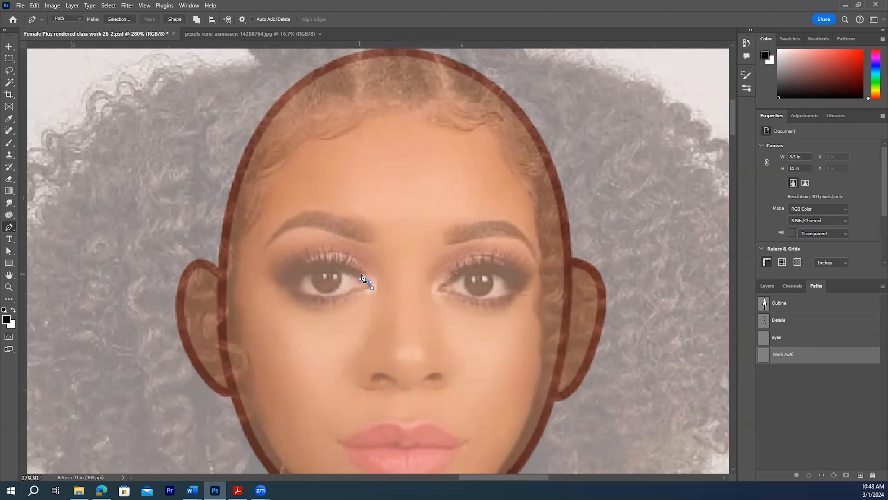
left_click_drag(365, 280, 362, 273)
left_click(365, 281)
left_click(285, 283)
left_click(297, 293)
left_click(316, 294)
left_click(336, 295)
left_click(352, 290)
left_click(361, 288)
left_click(373, 288)
- Delete the empty eyes path and save the traced work path under the name eye
left_click_drag(801, 342, 873, 474)
double_click(797, 337)
type("eye")
left_click(493, 153)
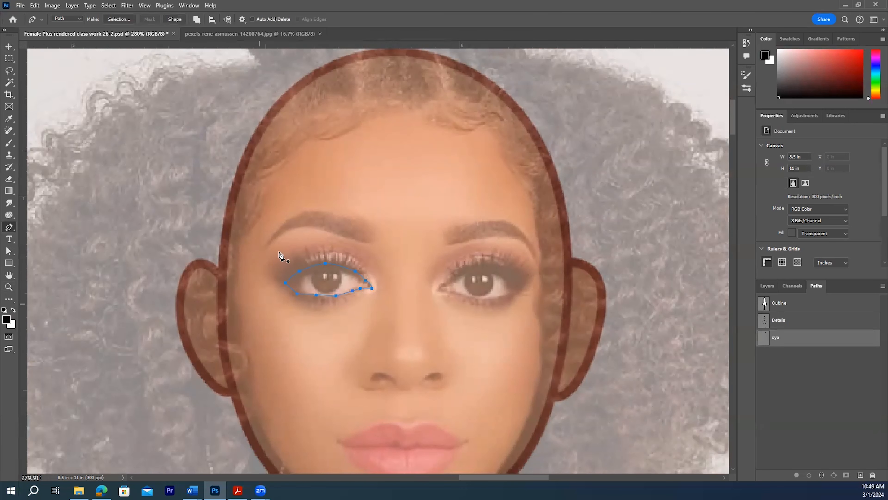
- Draw an open curve along the upper eyelid crease, from above the inner corner to the outer corner of the traced eye
left_click(365, 265)
left_click_drag(343, 253, 329, 249)
left_click(307, 254)
left_click(289, 265)
left_click(279, 274)
- Remove surplus anchor points from the eye outline with the Curvature Pen to smooth its lower lid
left_click(8, 287)
left_click_drag(334, 261, 358, 283)
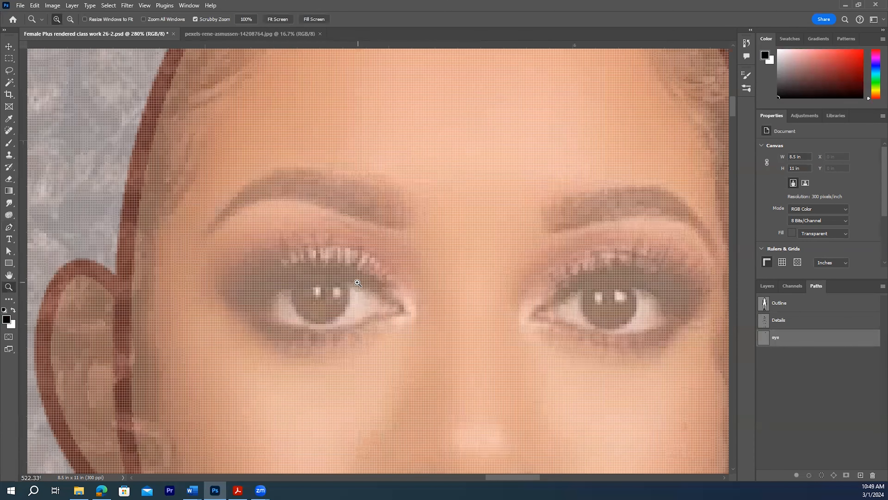
left_click(12, 230)
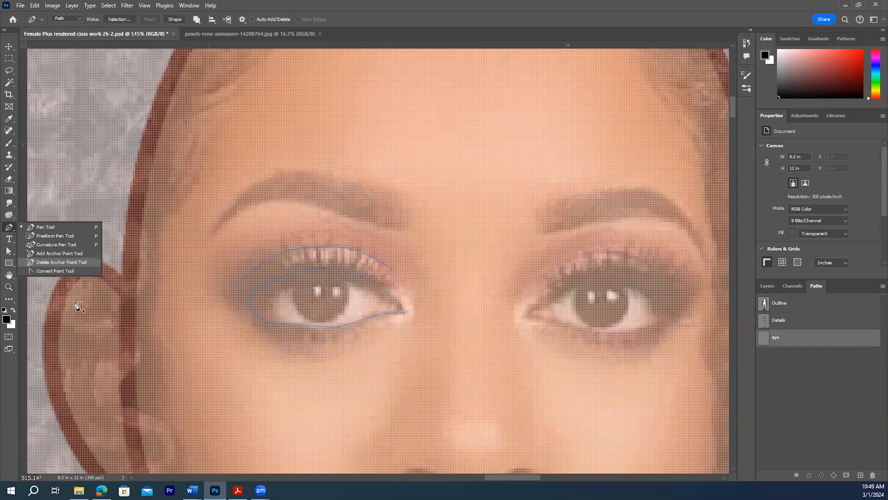
left_click(813, 402)
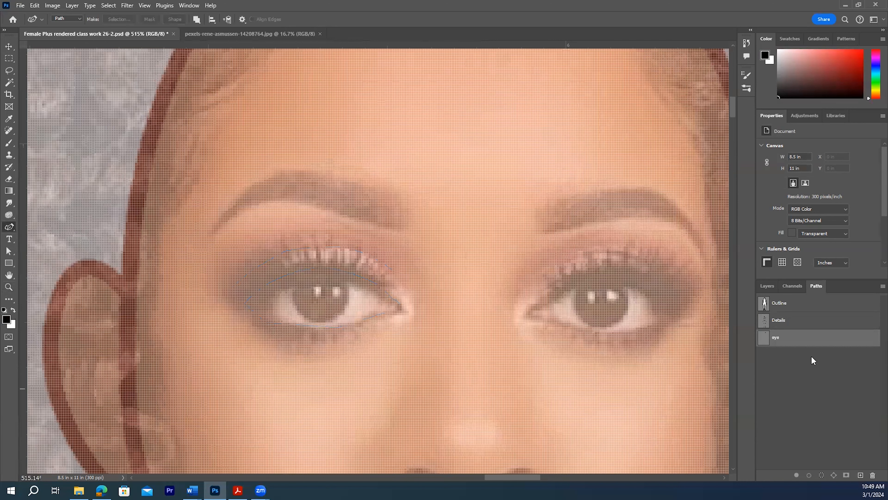
left_click(806, 339)
left_click(9, 252)
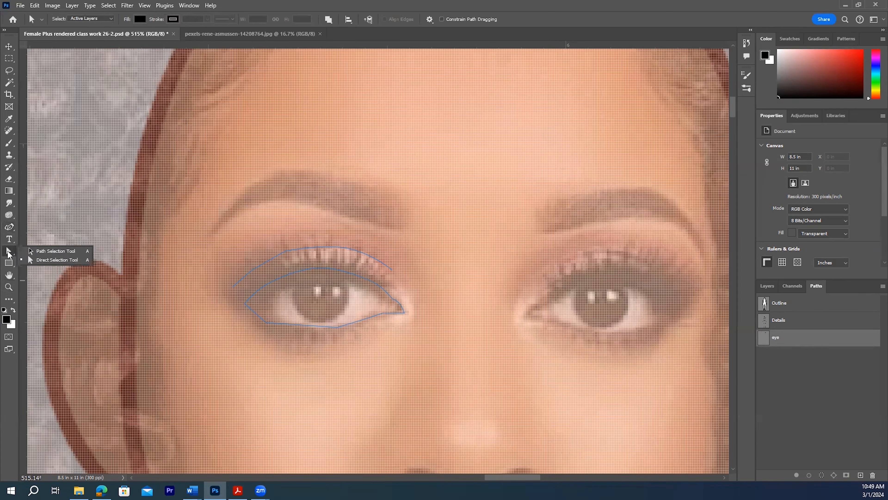
left_click(43, 260)
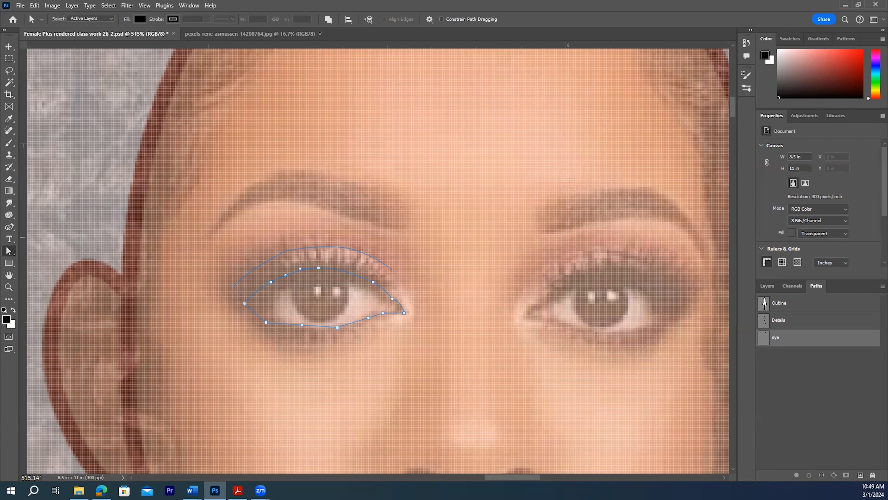
left_click(9, 228)
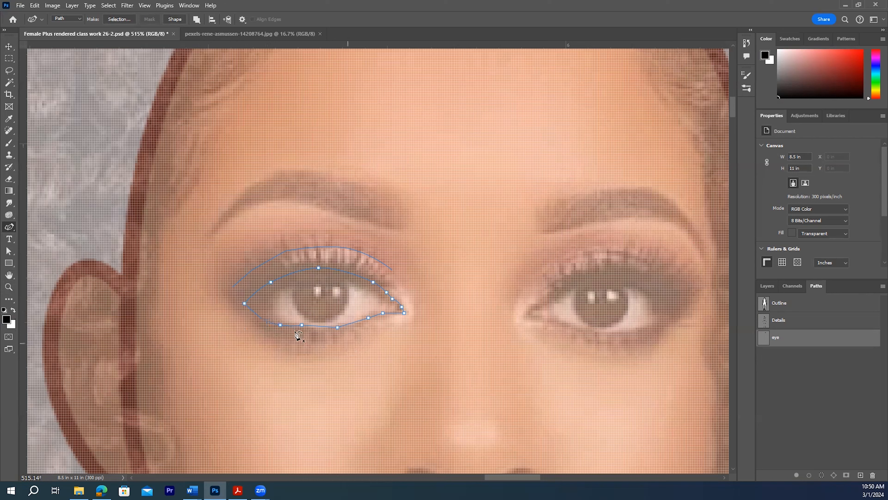
left_click(302, 325)
key("Delete")
- Smooth the eye outline's upper lid and inner corner by adjusting its anchor points
left_click(280, 283)
left_click(402, 306, "ctrl")
left_click(402, 307)
left_click(400, 306)
left_click_drag(392, 298, 395, 301)
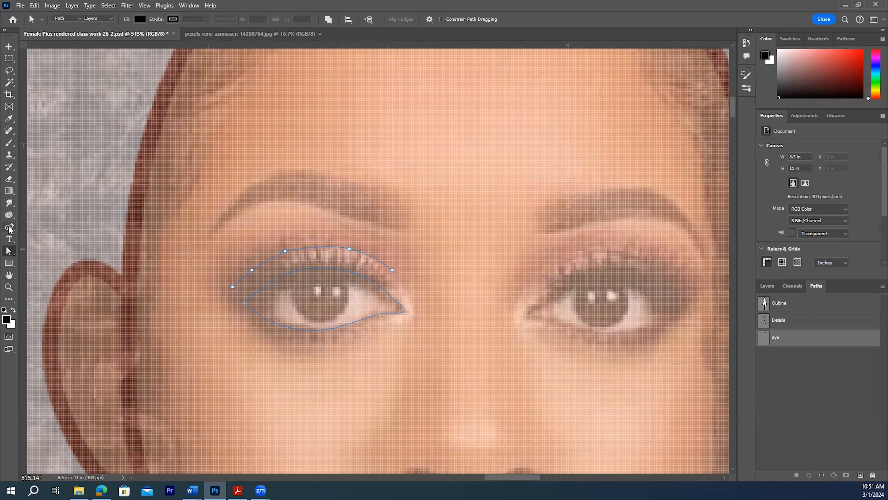
- Reposition the anchor points of the upper eyelid crease with the Curvature Pen so it forms a smooth arc
left_click(252, 273, "ctrl")
left_click(254, 264)
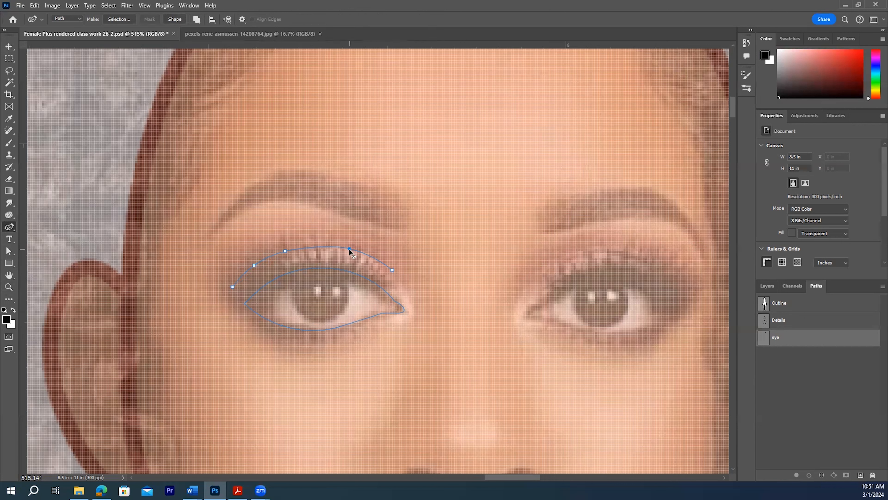
left_click_drag(331, 259, 338, 246)
left_click(794, 383)
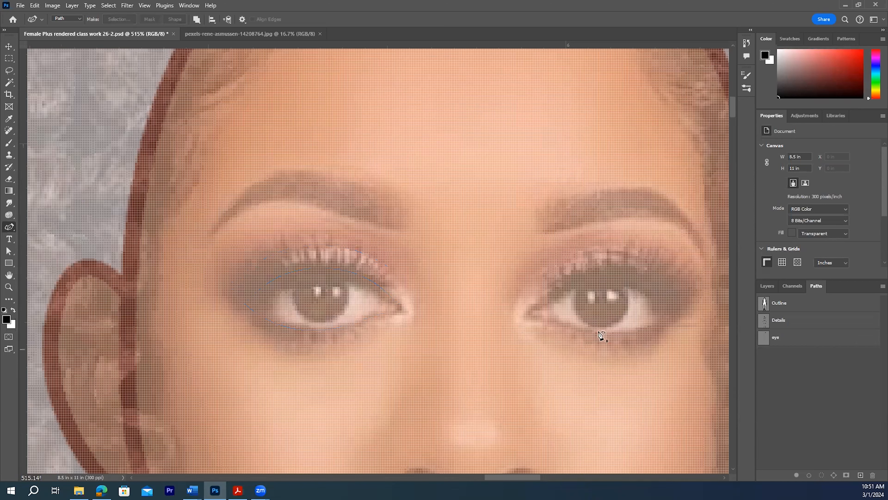
left_click(293, 277)
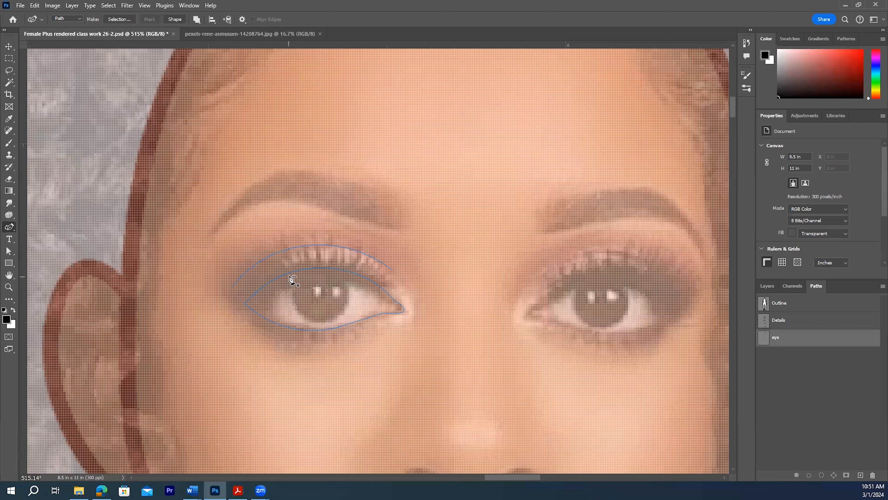
left_click(290, 273)
left_click(285, 275)
left_click(9, 287)
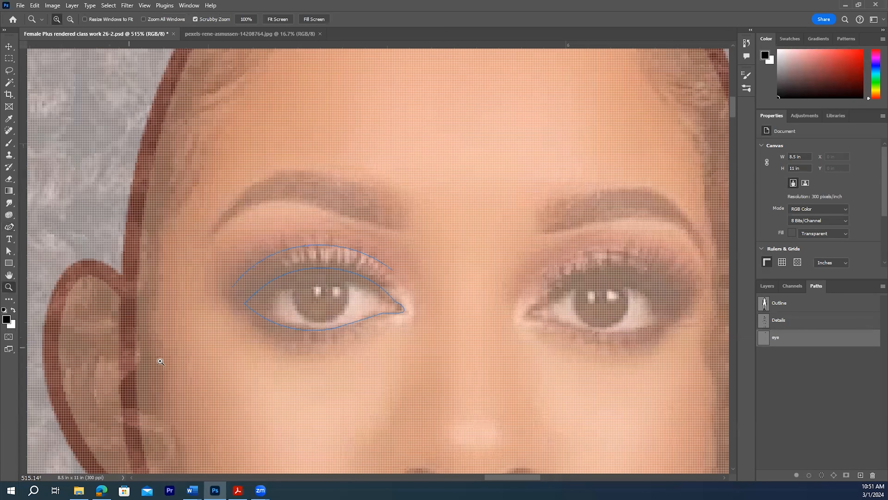
left_click_drag(156, 355, 131, 330)
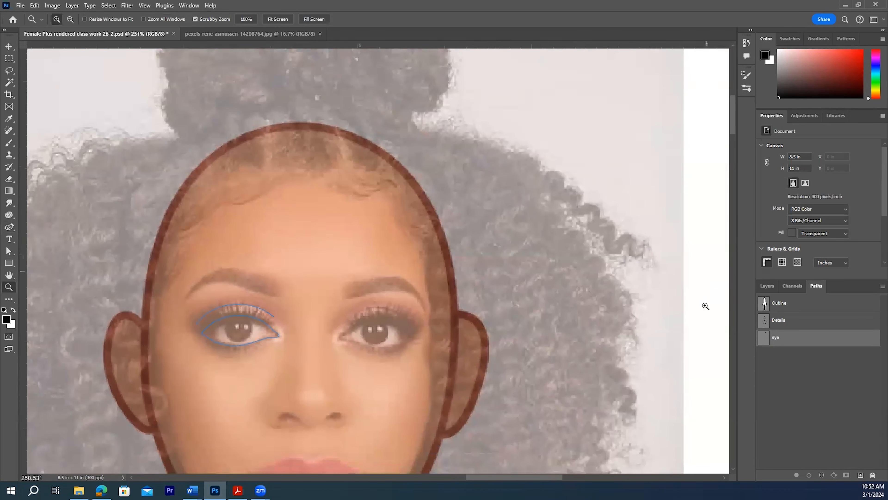
- Draw the iris as an open U-shaped Pen curve hanging from the upper lid inside the eye outline
right_click(10, 228)
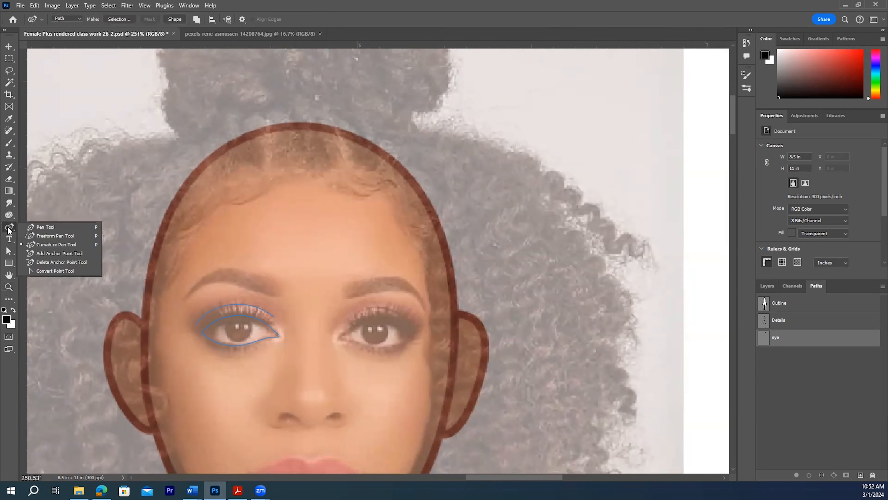
left_click(43, 228)
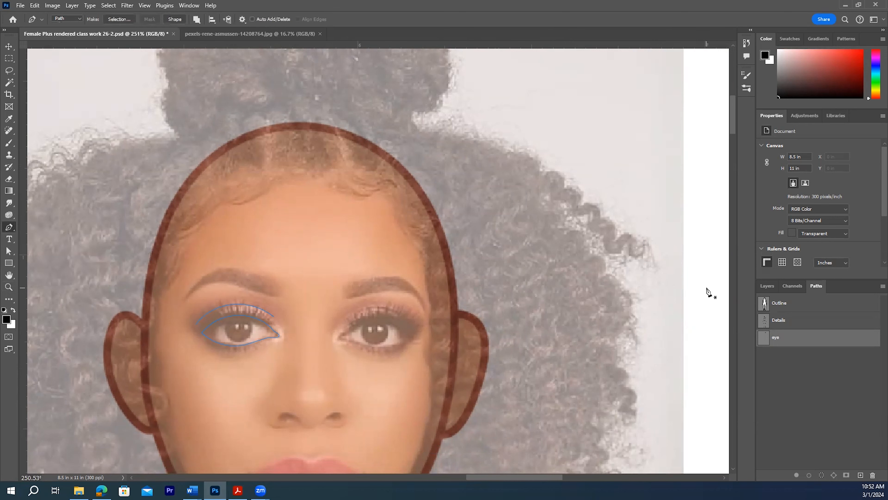
left_click(9, 287)
left_click_drag(228, 317, 258, 341)
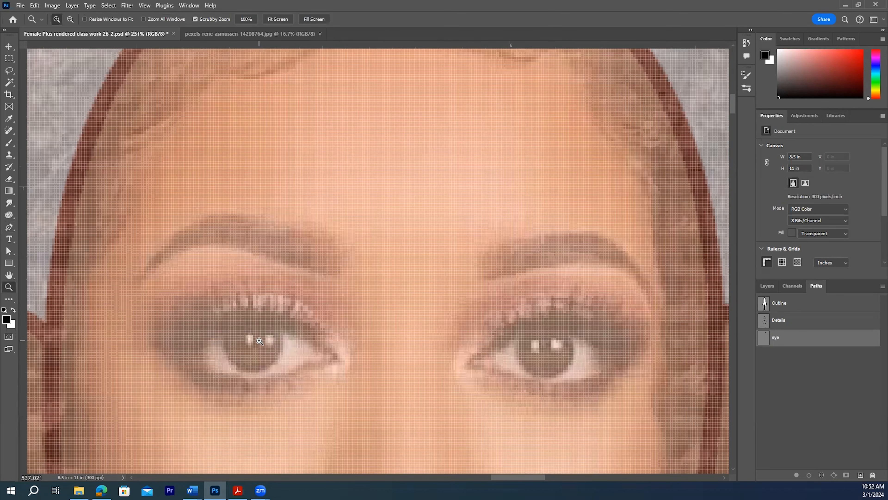
left_click(9, 228)
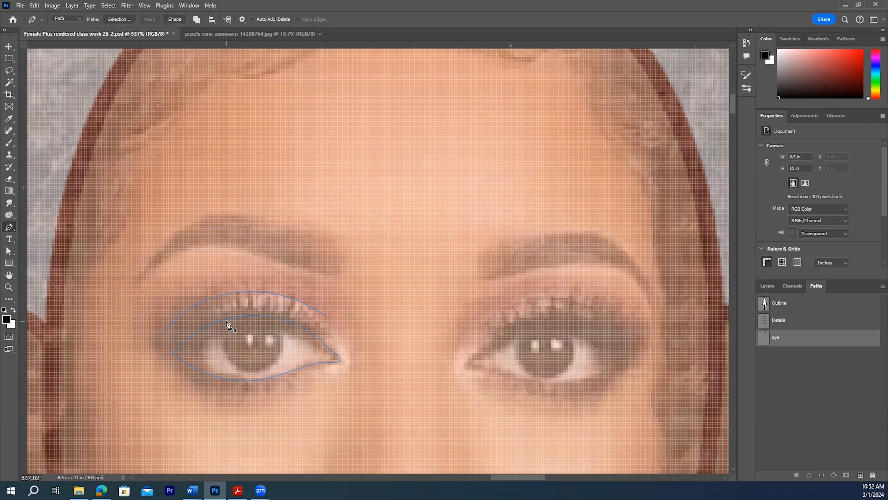
left_click(225, 321)
left_click(243, 367)
left_click(261, 367)
left_click_drag(278, 347, 283, 330)
left_click(279, 320)
left_click(811, 402)
- Draw the pupil as a small rounded Curvature Pen shape inside the iris on the eye path
left_click(10, 287)
left_click_drag(300, 338, 196, 339)
left_click(9, 228)
left_click(11, 288)
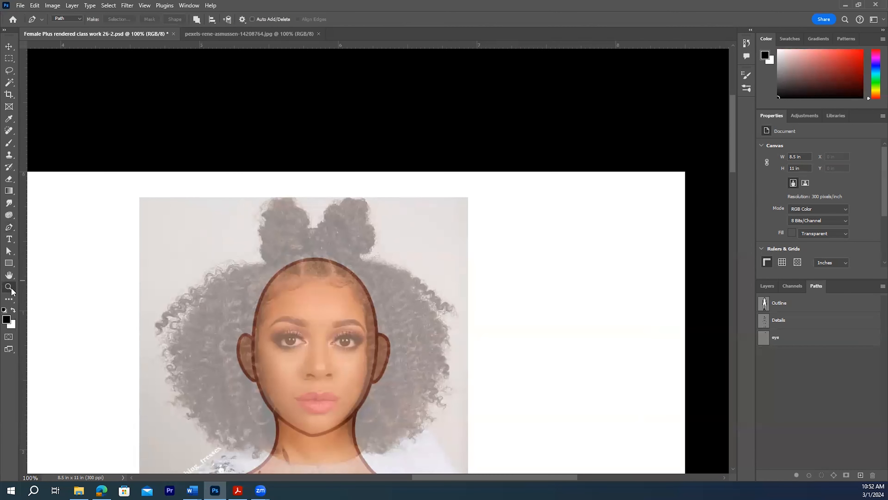
left_click_drag(272, 325, 328, 350)
key("p")
left_click(801, 338)
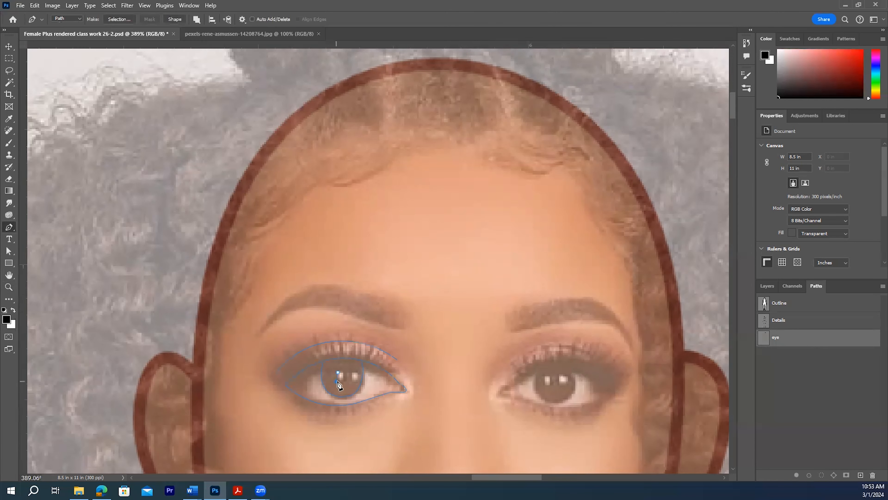
left_click(338, 372)
left_click(9, 287)
left_click_drag(331, 391, 354, 377)
left_click(10, 229)
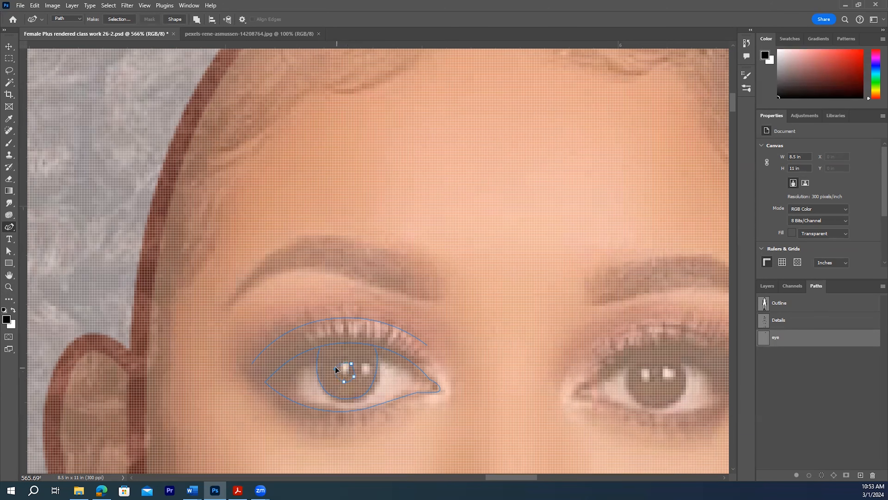
left_click(354, 370)
- Adjust the anchor points on the pupil's lower edge to even out its curve
key("a")
left_click(351, 377)
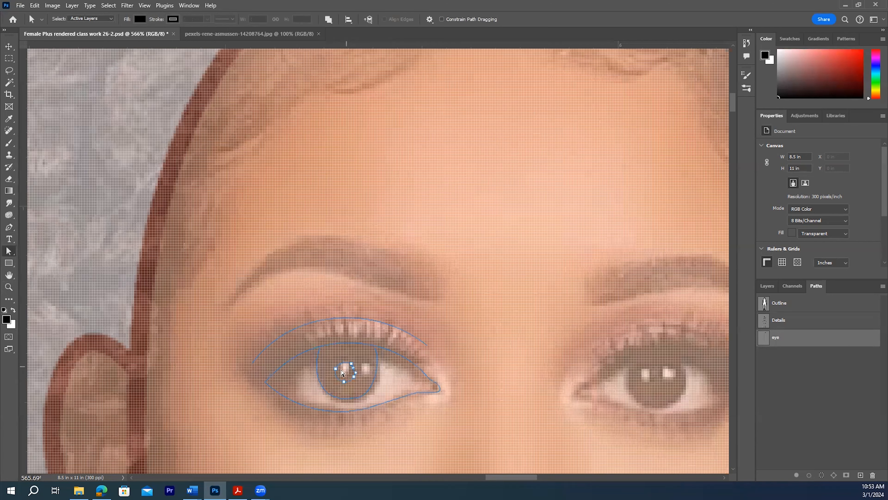
left_click_drag(345, 382, 355, 371)
key("p")
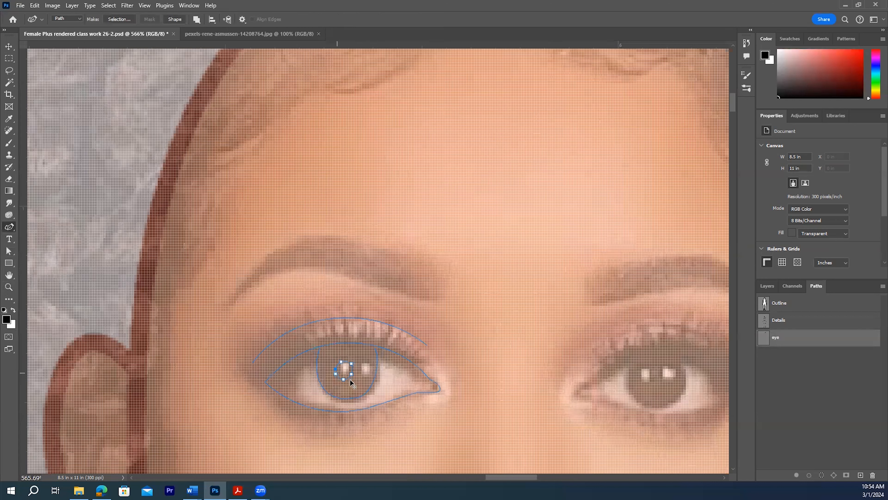
left_click(822, 378)
- Reshape the inner-corner side of the iris curve by moving its anchor points with the direct selection tool
left_click(9, 251)
left_click(20, 256)
left_click(361, 381)
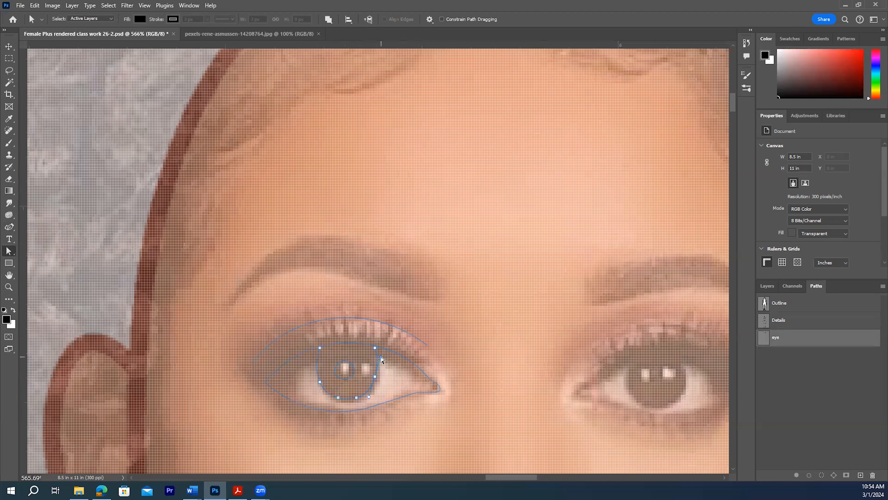
left_click_drag(376, 379, 376, 386)
left_click(354, 368)
left_click(784, 359)
- Round the pupil on the eye path by moving its anchor points and deleting a surplus one with the Curvature Pen
left_click(781, 338)
left_click(9, 226)
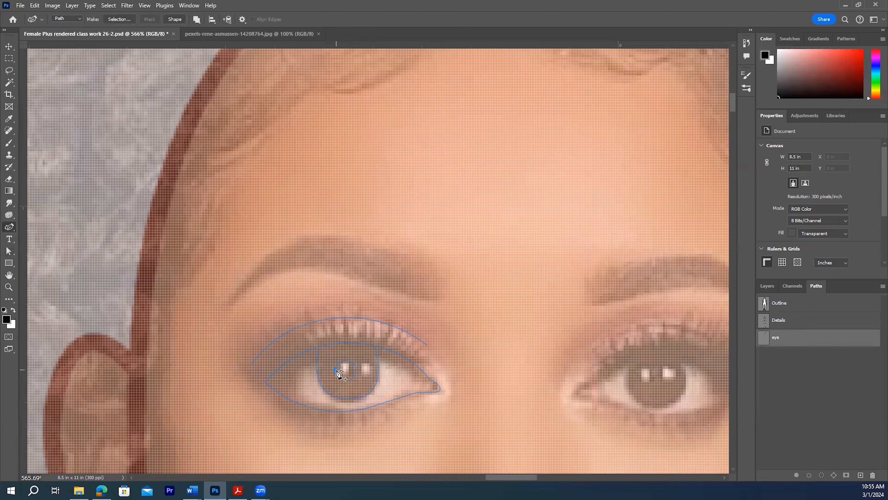
left_click(353, 379, "ctrl")
left_click_drag(353, 378, 345, 375)
left_click(355, 365)
left_click(346, 377)
key("Delete")
left_click_drag(354, 377, 349, 377)
left_click(818, 386)
- With the eye path active, set the brush to the Hard Round tip at 2 px
left_click(801, 339)
left_click(8, 143)
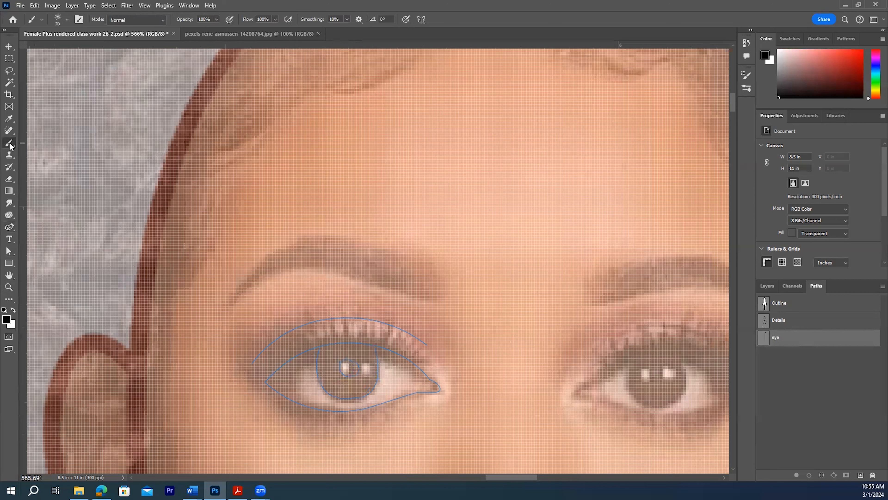
left_click(67, 20)
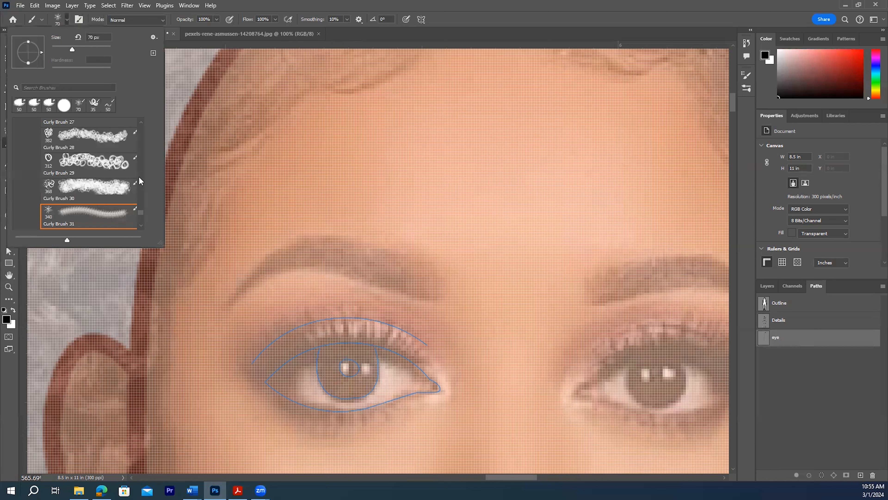
left_click_drag(141, 212, 140, 126)
left_click(67, 172)
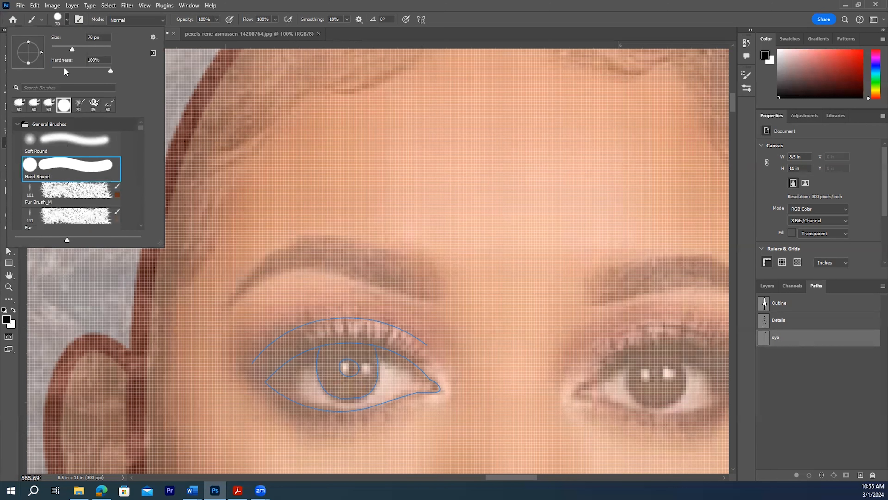
left_click(68, 22)
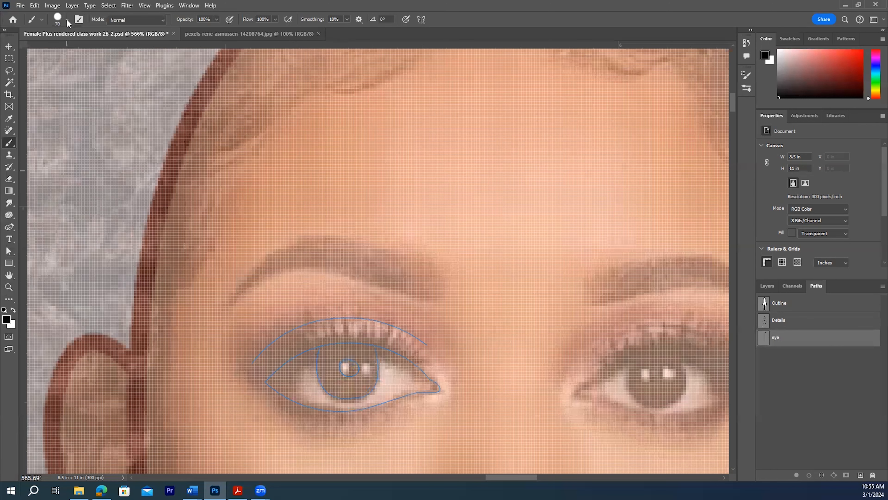
key("bracketleft")
key("bracketleft")
key("bracketleft")
key("bracketleft")
key("bracketleft")
key("bracketleft")
key("bracketleft")
key("bracketleft")
key("bracketleft")
key("bracketleft")
key("bracketleft")
key("bracketleft")
key("bracketleft")
key("bracketleft")
key("bracketleft")
key("bracketleft")
key("bracketleft")
key("bracketleft")
- Stroke the eye path with the black brush on the eyes layer and paint the pupil solid black
left_click(766, 286)
left_click(801, 344)
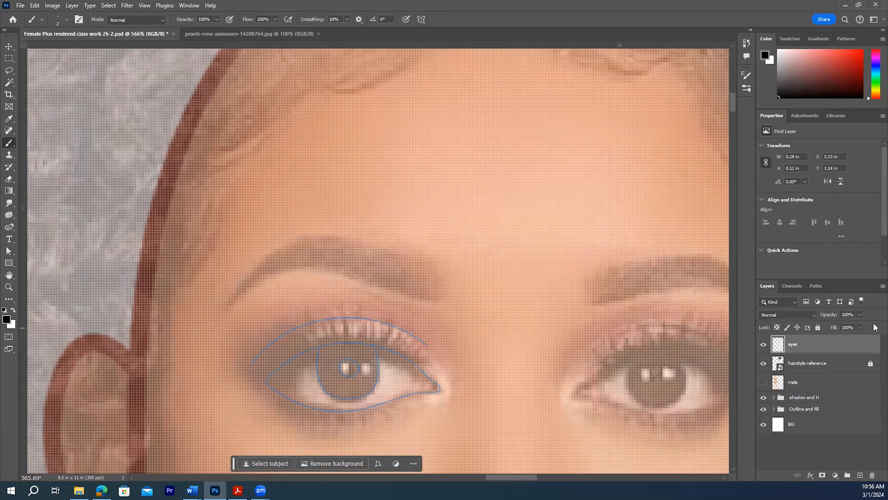
left_click(814, 286)
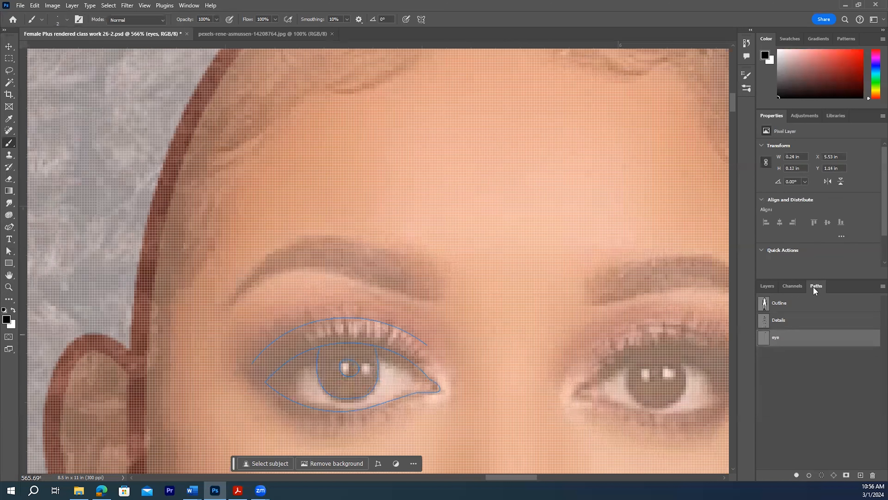
left_click(807, 476)
left_click(812, 426)
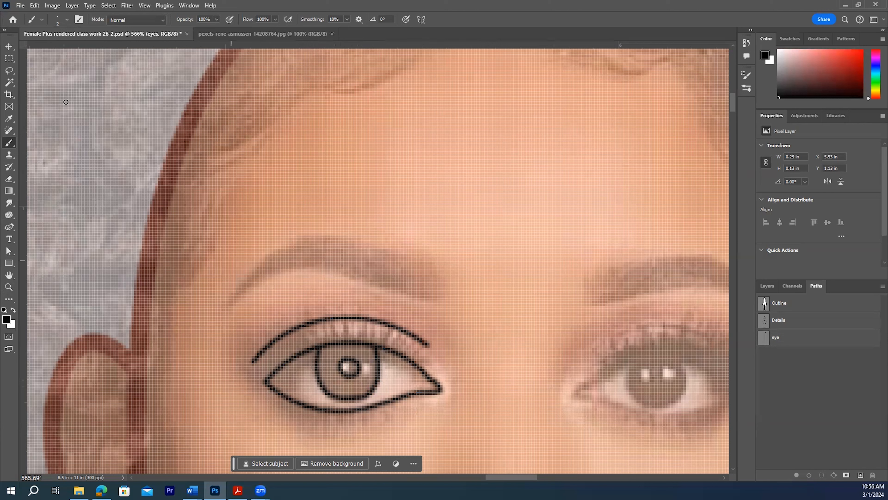
left_click(767, 286)
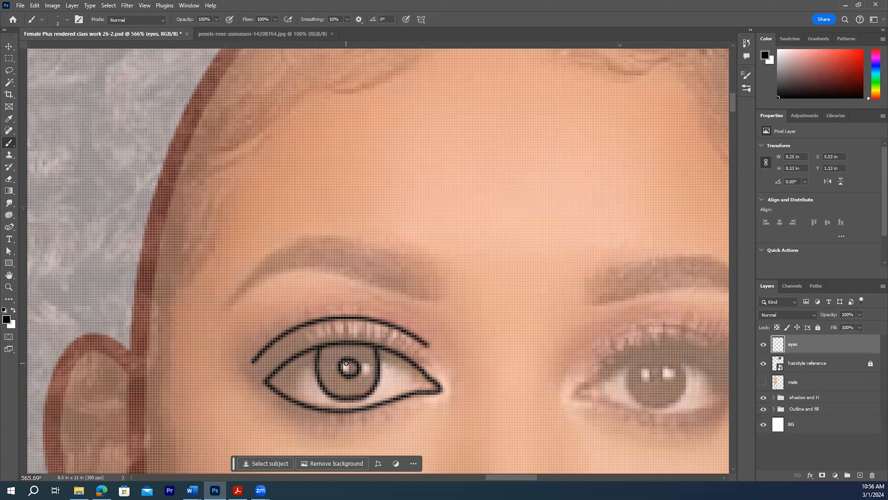
mouse_move(345, 365)
left_mouse_down()
mouse_move(353, 364)
mouse_move(342, 365)
left_mouse_up()
- Set the foreground color to gray 8a8989 and paint the iris around the pupil with a slightly larger brush
left_click(7, 320)
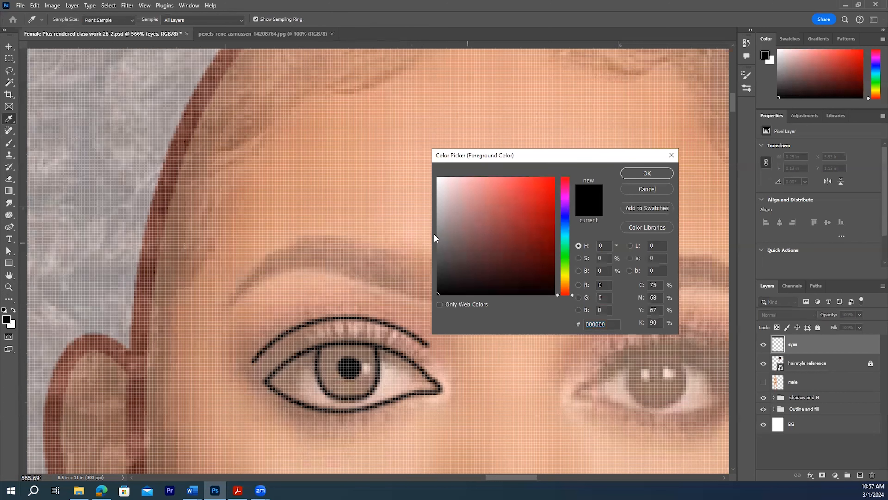
left_click(438, 231)
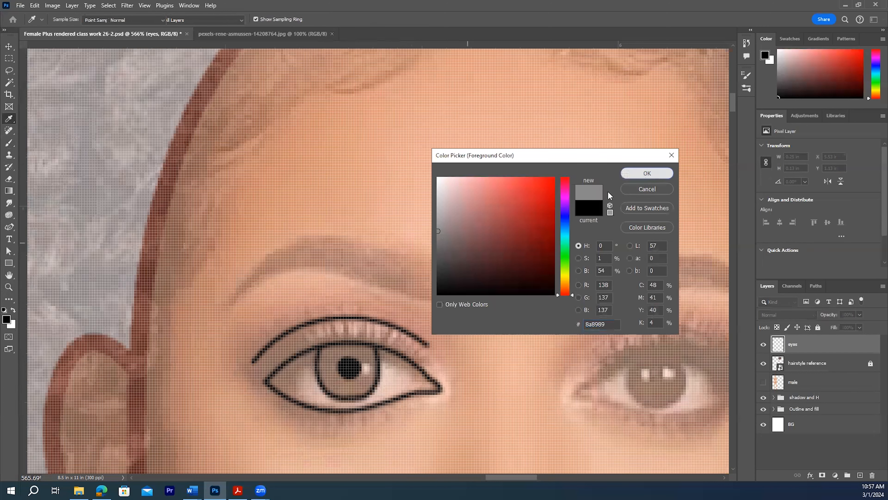
left_click(647, 173)
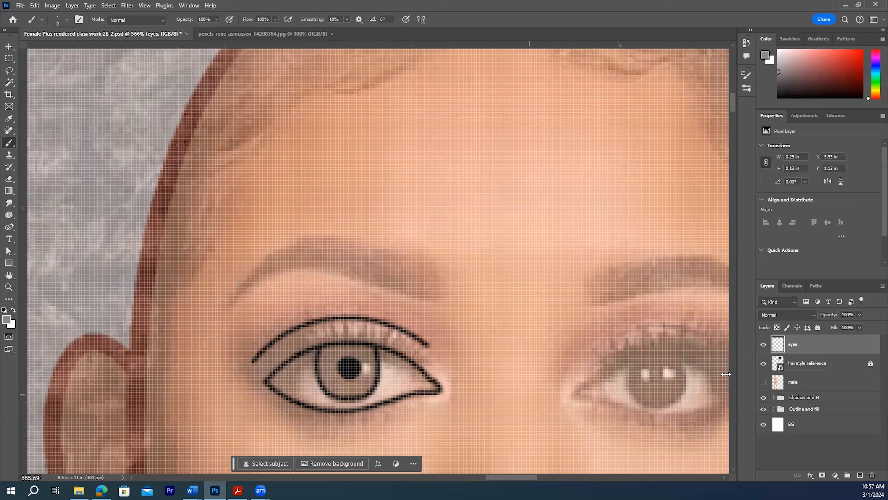
key("bracketright")
key("bracketright")
mouse_move(329, 352)
left_mouse_down()
mouse_move(335, 385)
mouse_move(354, 386)
mouse_move(340, 387)
mouse_move(330, 351)
mouse_move(355, 349)
mouse_move(370, 367)
mouse_move(371, 353)
mouse_move(365, 379)
mouse_move(349, 383)
mouse_move(372, 376)
mouse_move(353, 391)
mouse_move(337, 386)
mouse_move(338, 353)
mouse_move(362, 358)
mouse_move(361, 376)
mouse_move(339, 380)
left_mouse_up()
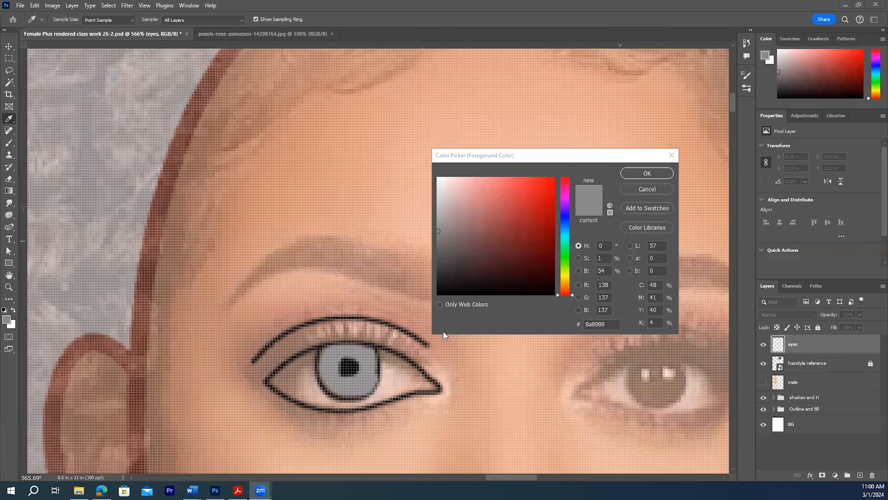
- Set the foreground color to blue 638ea6 and the brush size to 3 px
left_click(563, 277)
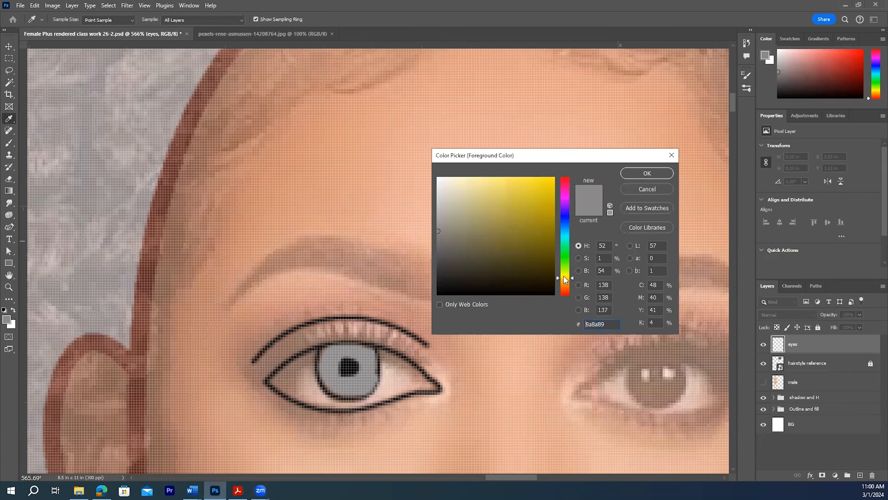
left_click(562, 281)
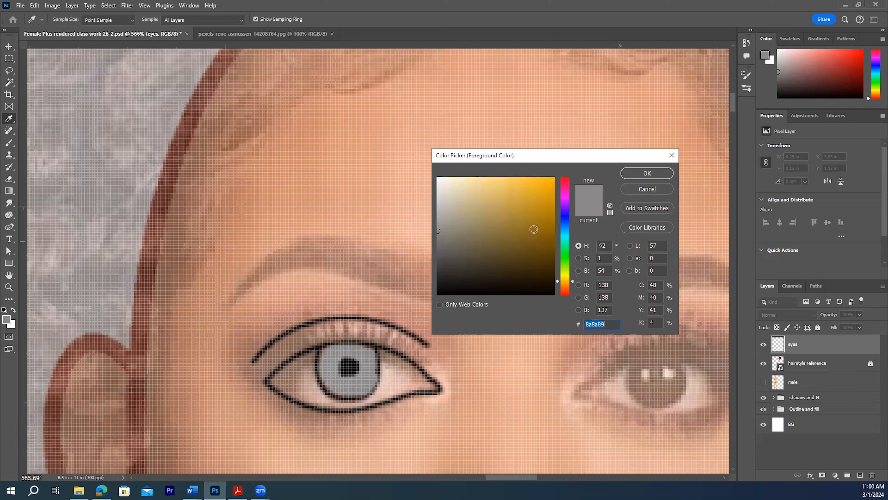
left_click(530, 223)
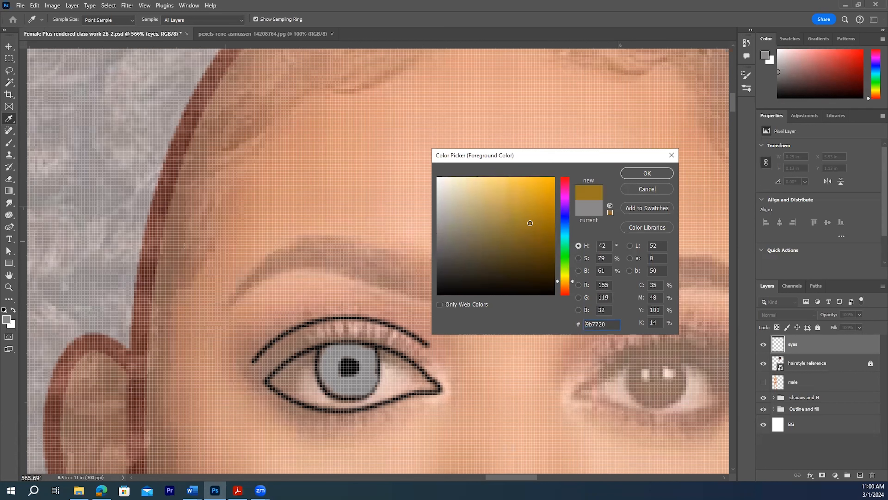
left_click(564, 228)
left_click(510, 227)
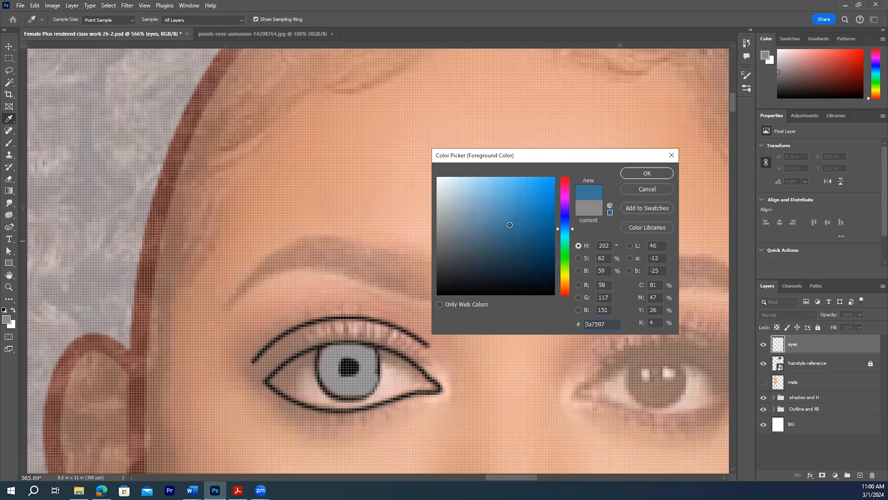
left_click(517, 236)
left_click(484, 218)
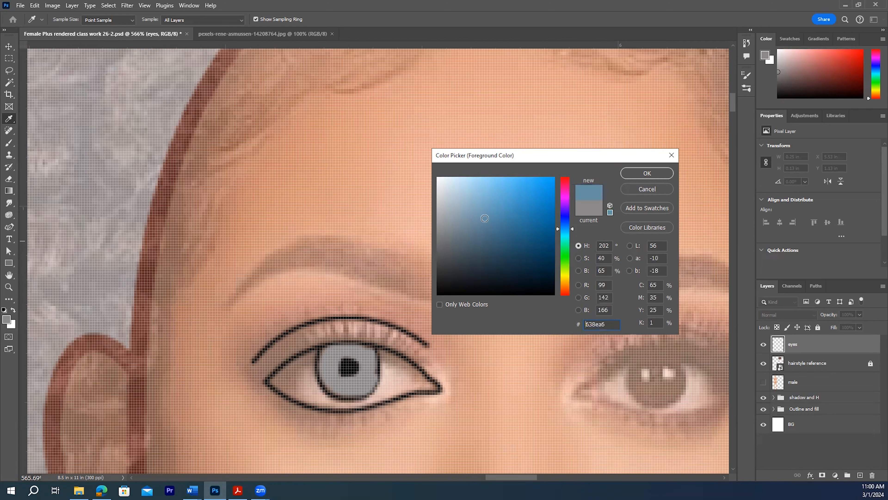
left_click(660, 175)
key("b")
key("bracketleft")
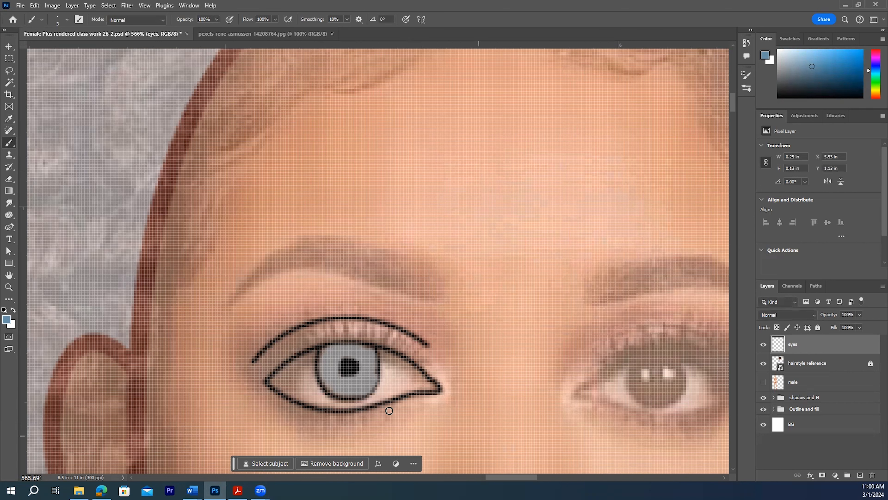
- Add a layer named eye color above the eyes layer and paint blue rings over the gray iris
left_click(860, 476)
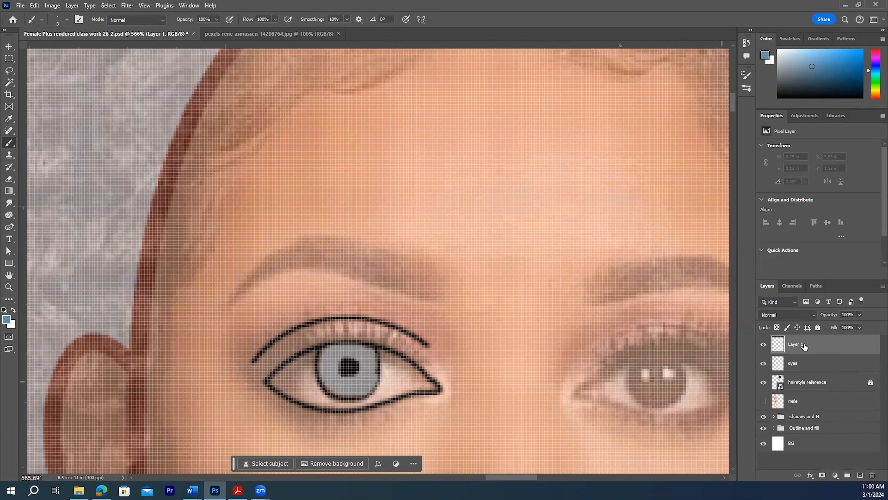
double_click(797, 345)
type("eye color")
mouse_move(336, 357)
left_mouse_down()
mouse_move(337, 377)
mouse_move(362, 374)
mouse_move(358, 354)
mouse_move(338, 356)
mouse_move(334, 373)
mouse_move(322, 357)
mouse_move(330, 391)
mouse_move(361, 390)
mouse_move(376, 372)
mouse_move(369, 350)
mouse_move(333, 346)
mouse_move(322, 354)
left_mouse_up()
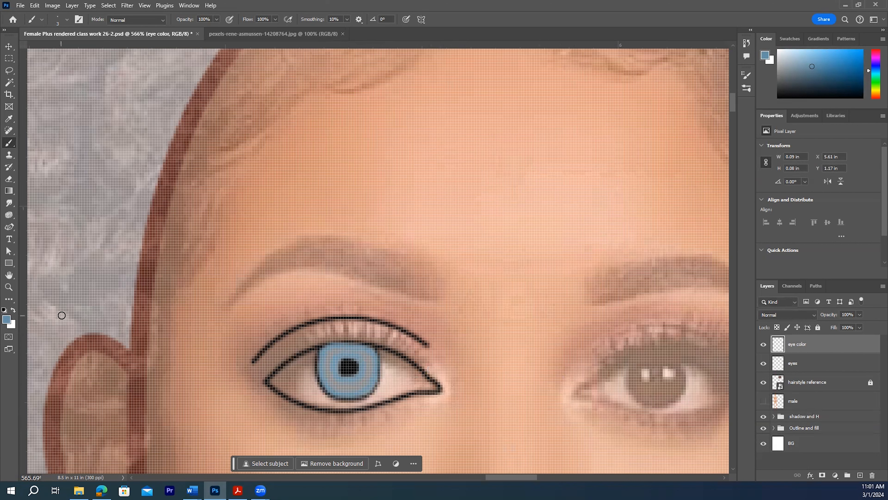
- Reset the foreground color to black and set the Smudge tool to 2 px and 75% strength on the eyes layer
key("d")
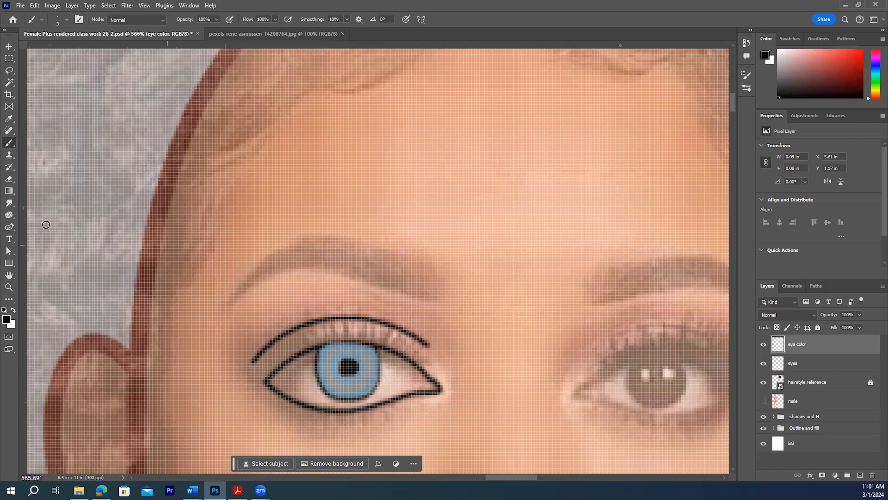
left_click(801, 364)
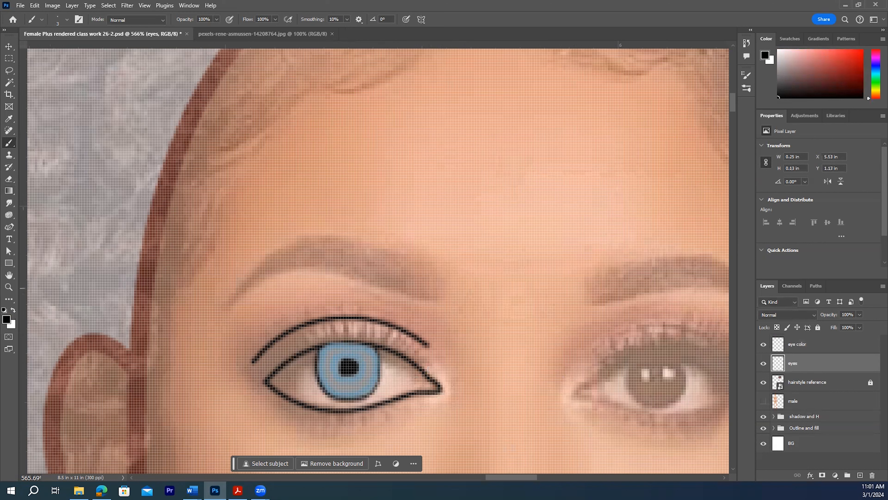
left_click(9, 204)
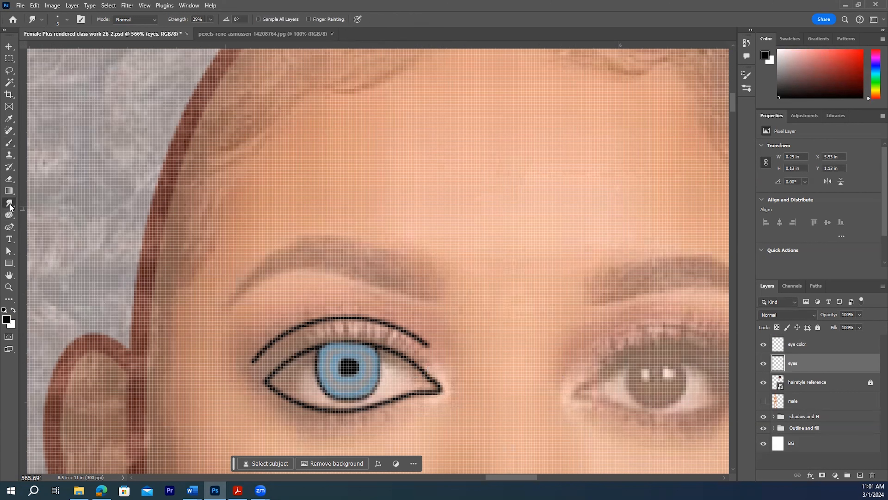
right_click(11, 207)
left_click(53, 219)
key("bracketleft")
key("bracketleft")
key("bracketleft")
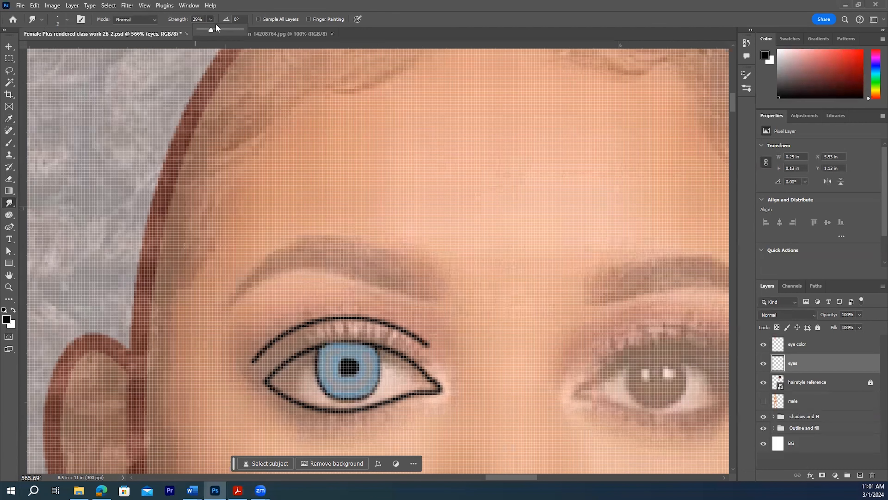
left_click_drag(223, 31, 230, 31)
left_click(212, 28)
- Smudge short streaks of the dark pupil and iris outline into the iris on the eyes layer
left_click_drag(351, 372, 357, 379)
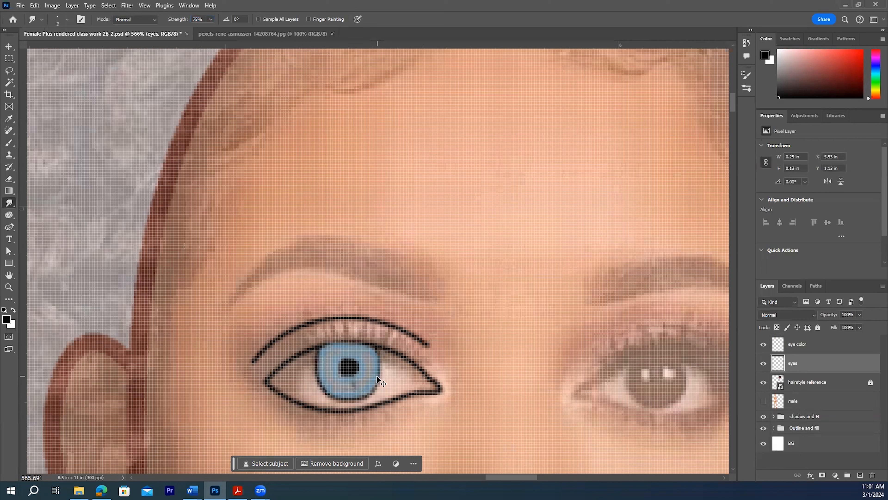
key("ctrl+z")
left_click_drag(343, 397, 344, 387)
right_click(9, 204)
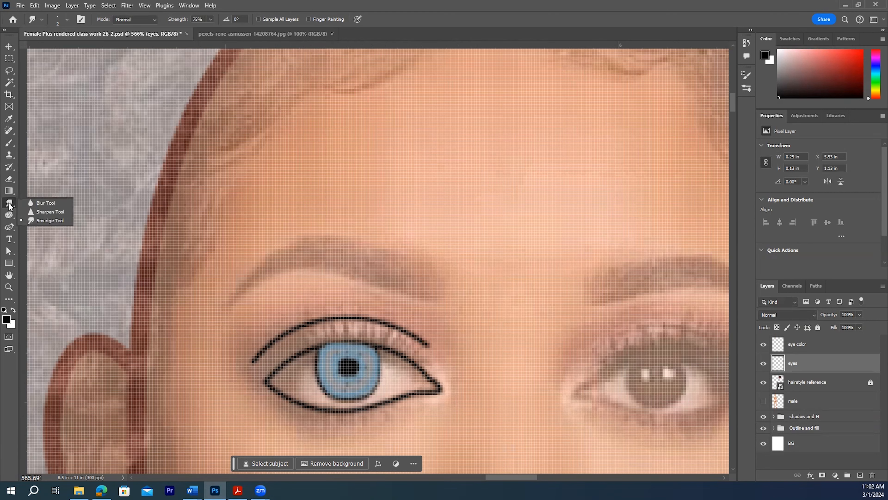
left_click(8, 203)
- Thicken the upper lid line and the eye corners on the eyes layer with a 2 px black brush
left_click(13, 144)
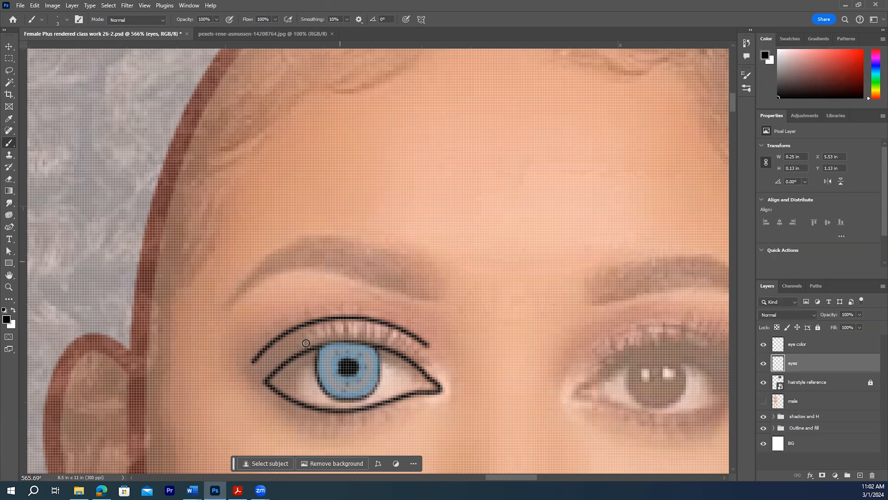
key("bracketleft")
key("bracketleft")
left_click_drag(326, 342, 379, 347)
mouse_move(272, 374)
left_mouse_down()
mouse_move(331, 341)
mouse_move(396, 352)
mouse_move(430, 385)
mouse_move(418, 391)
left_mouse_up()
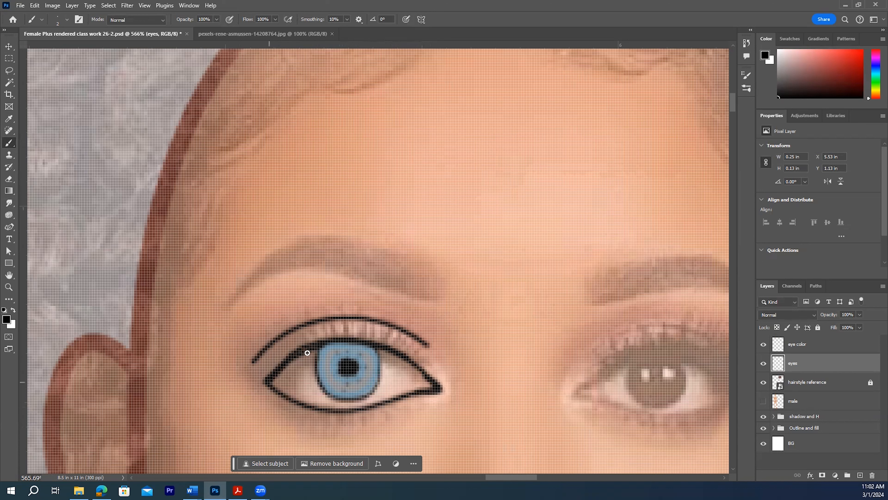
- Darken the lower lid line near the eye's outer corner in black and paint white highlights in the pupil on the eyes layer
left_click_drag(274, 383, 307, 405)
left_click(13, 310)
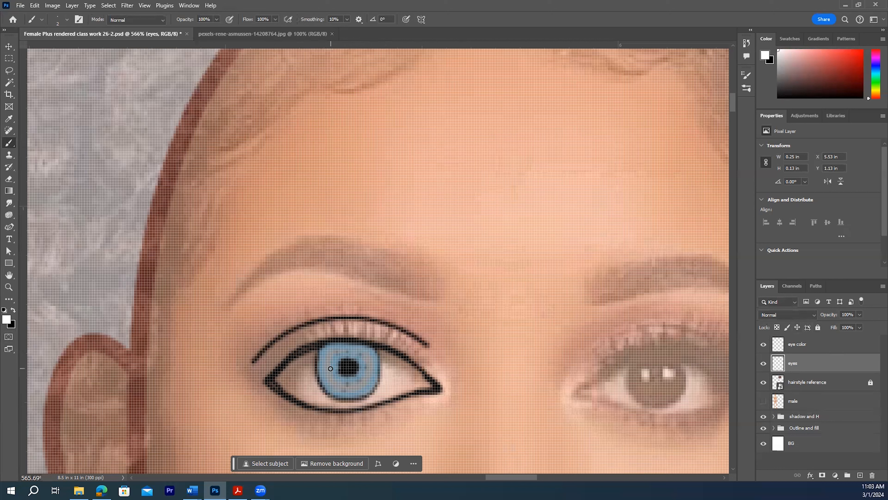
left_click_drag(336, 371, 343, 371)
- Fill the eyeball area on both sides of the iris with white using a 3 px brush on the eyes layer
left_click(8, 287)
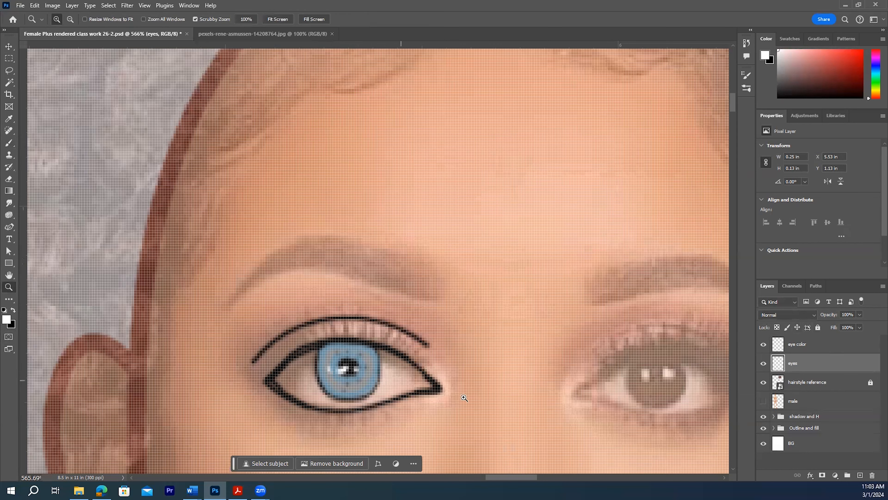
left_click_drag(532, 411, 504, 394)
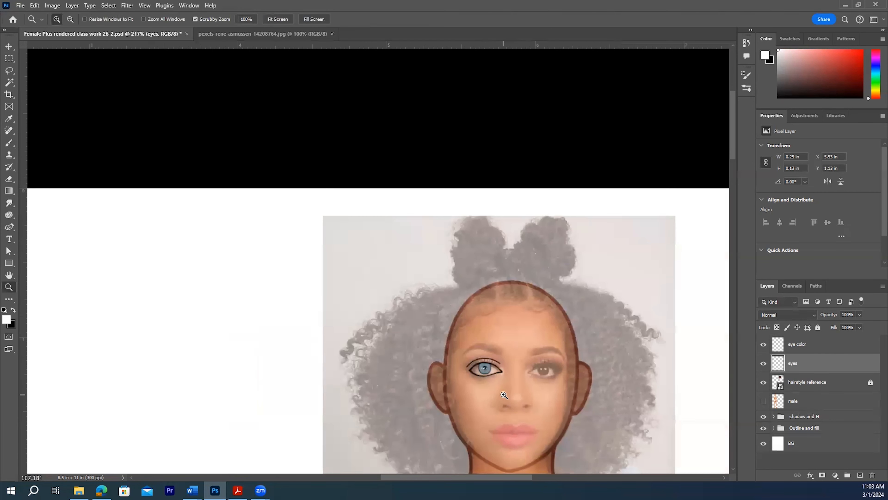
scroll(503, 395, "down", 3)
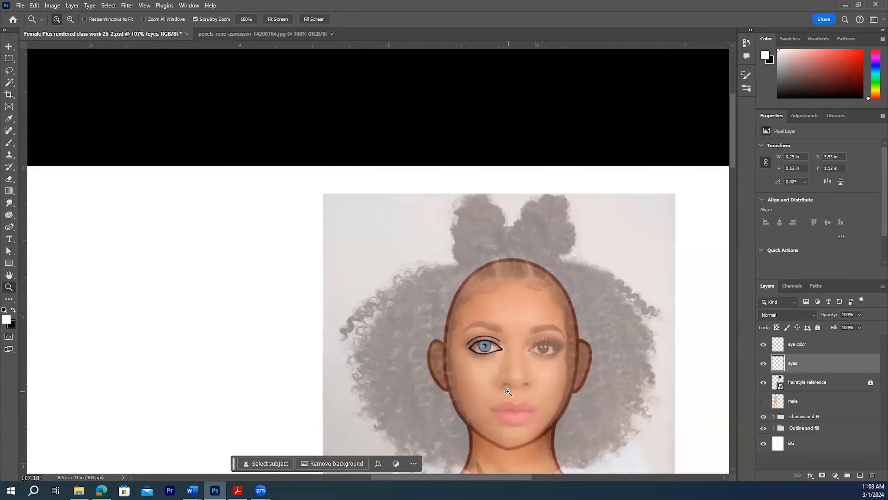
left_click_drag(502, 366, 544, 400)
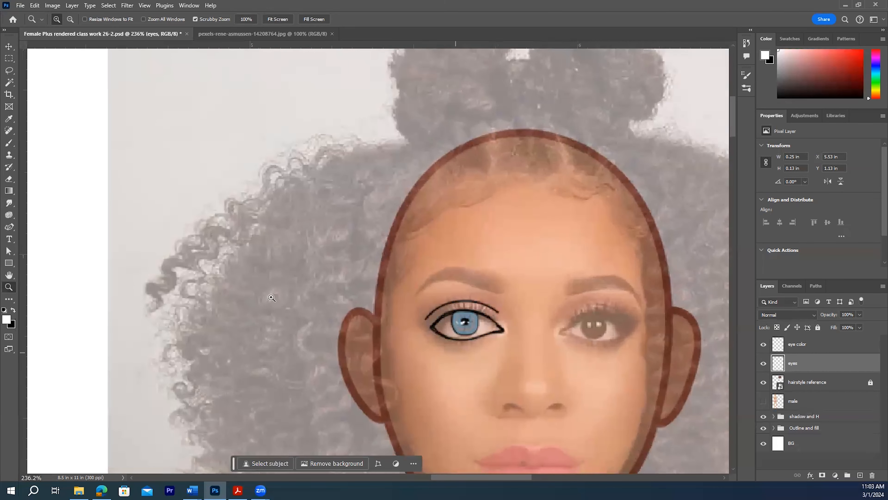
left_click(8, 143)
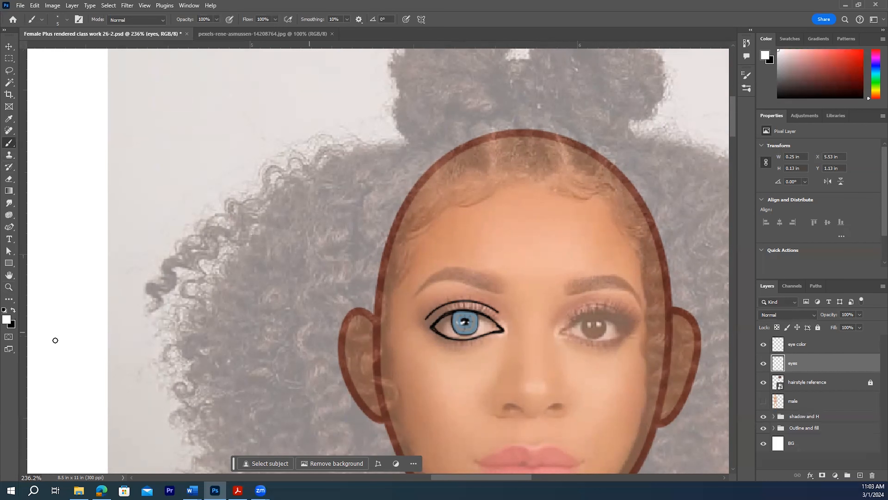
left_click(9, 286)
left_click_drag(488, 328, 509, 364)
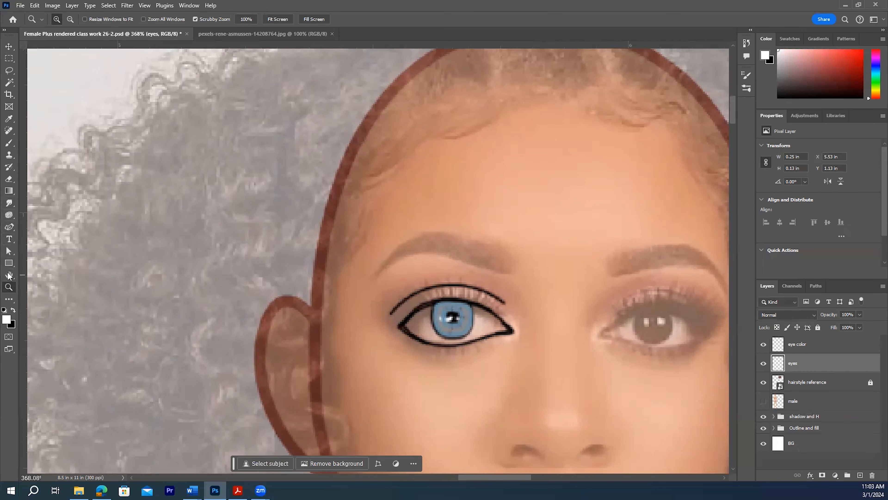
left_click(9, 143)
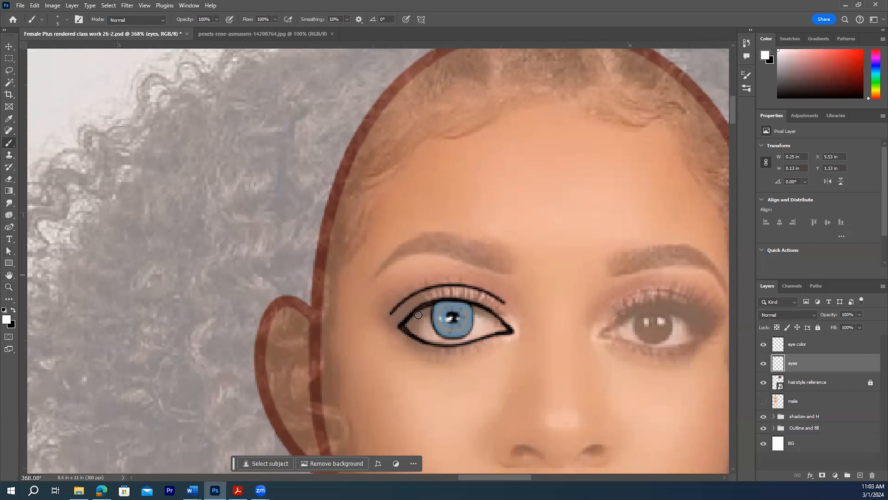
key("bracketleft")
mouse_move(424, 317)
left_mouse_down()
mouse_move(410, 325)
mouse_move(424, 311)
mouse_move(420, 334)
mouse_move(486, 317)
mouse_move(494, 329)
mouse_move(432, 335)
mouse_move(450, 340)
mouse_move(505, 328)
left_mouse_up()
mouse_move(428, 312)
left_mouse_down()
mouse_move(404, 325)
mouse_move(507, 333)
left_mouse_up()
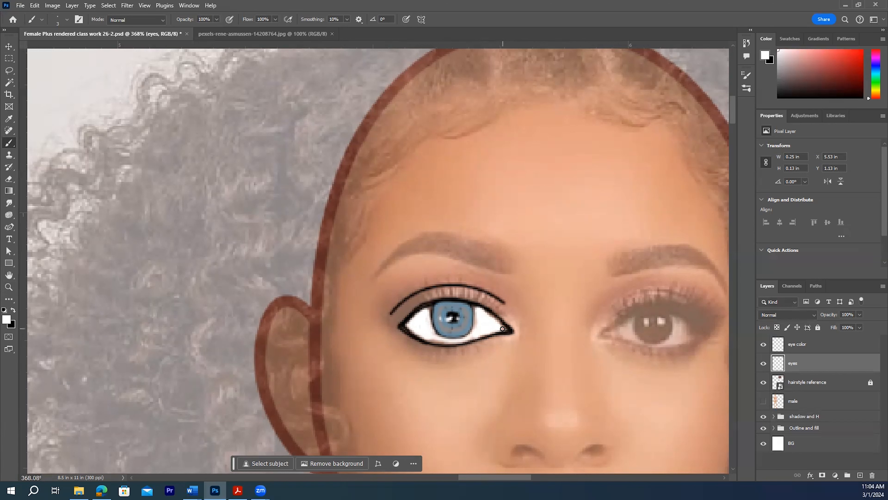
- Redraw the upper lid line and the outer part of the lower lid line with a 3 px black brush
key("x")
mouse_move(422, 307)
left_mouse_down()
mouse_move(412, 318)
mouse_move(463, 302)
mouse_move(508, 329)
left_mouse_up()
left_click_drag(414, 332, 446, 348)
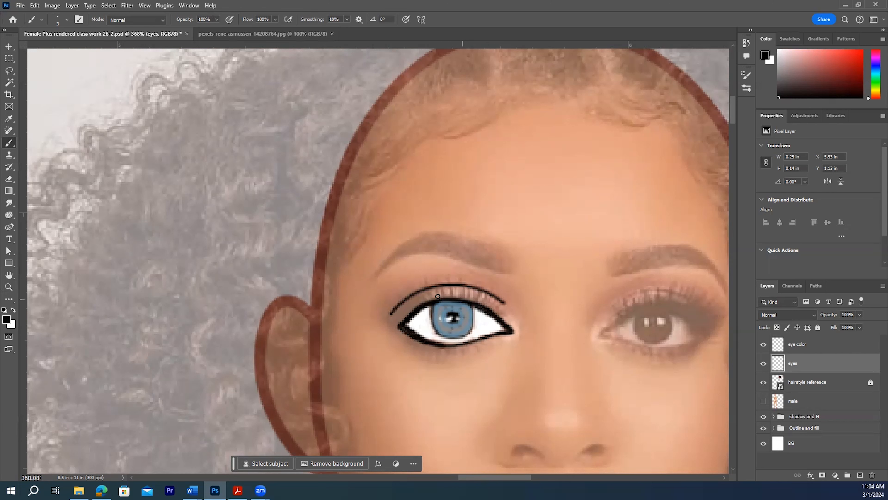
- Import the Face and Hair Brushes file into the brush presets
left_click(9, 287)
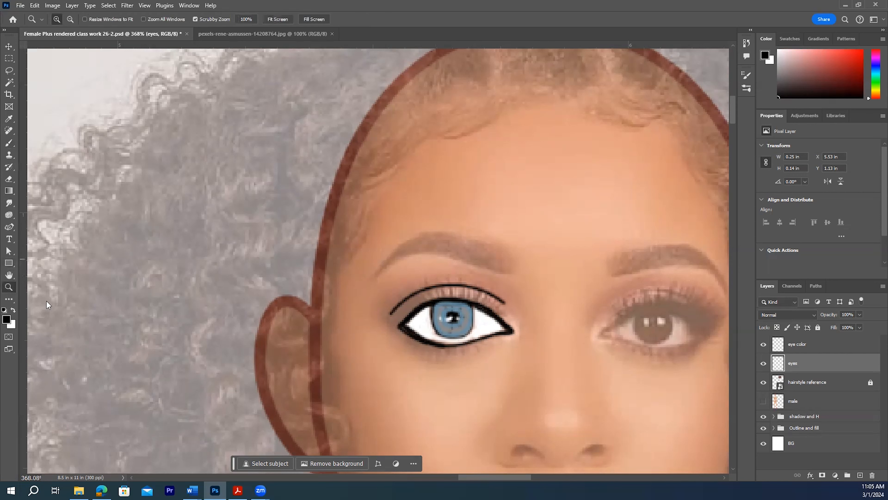
left_click_drag(509, 382, 457, 371)
scroll(524, 389, "down", 2)
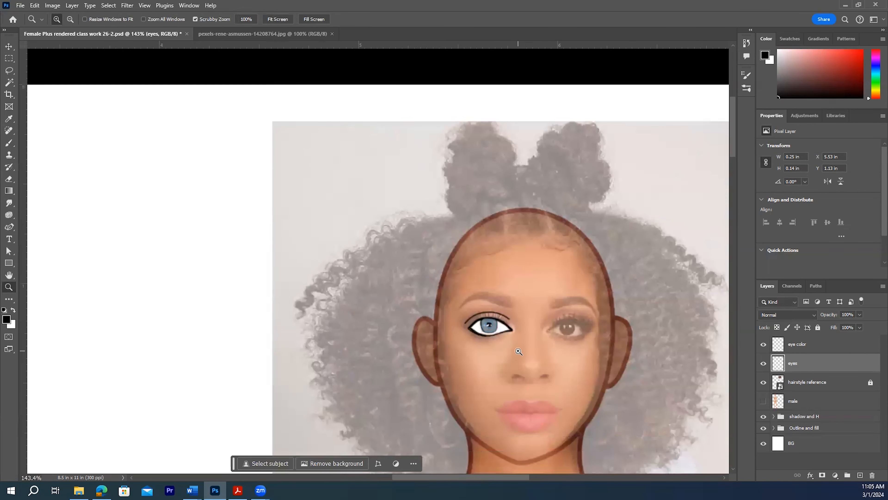
scroll(526, 389, "down", 1)
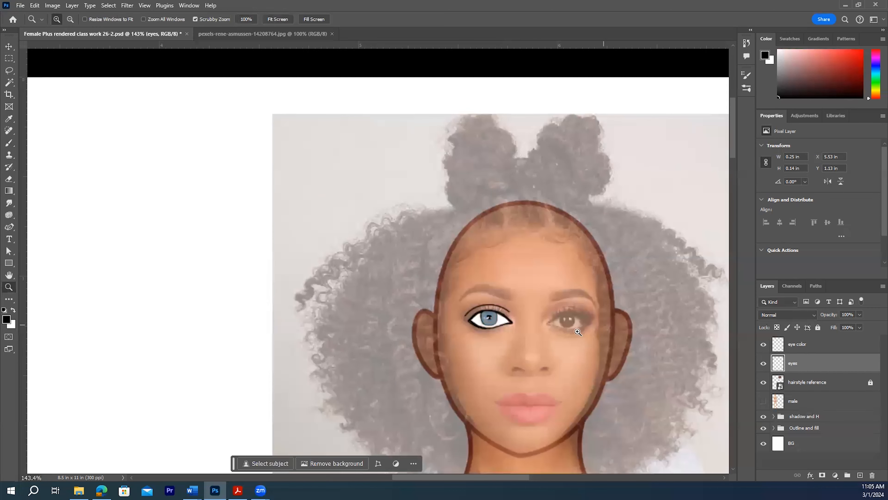
left_click_drag(573, 333, 588, 347)
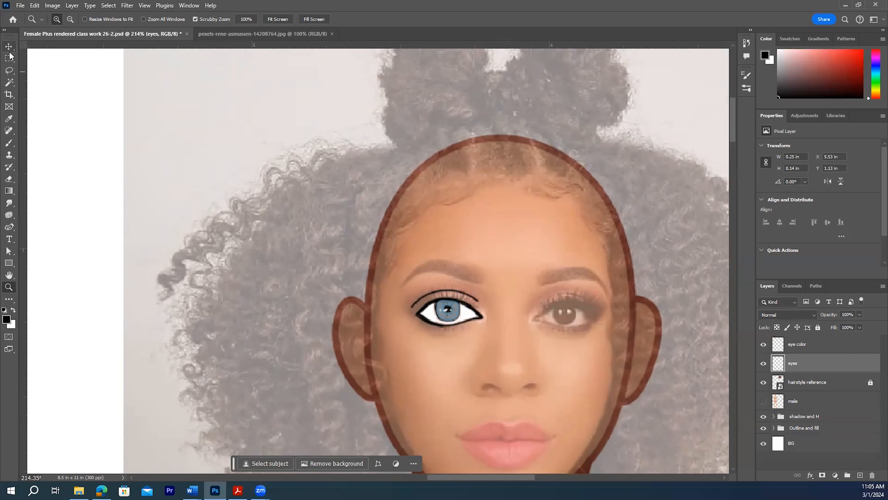
left_click(10, 144)
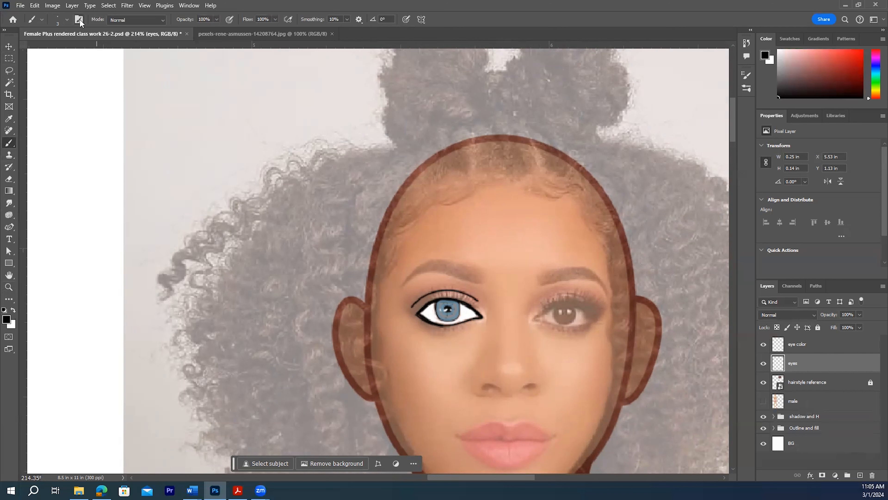
left_click(67, 21)
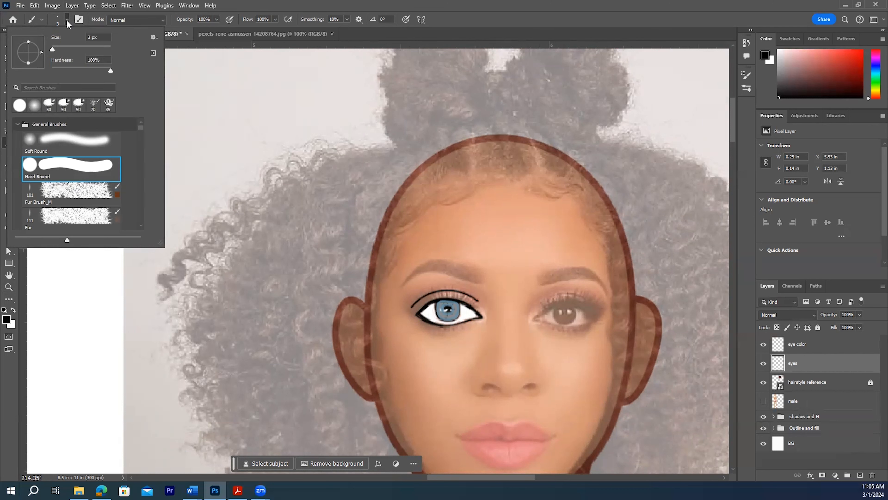
left_click(153, 37)
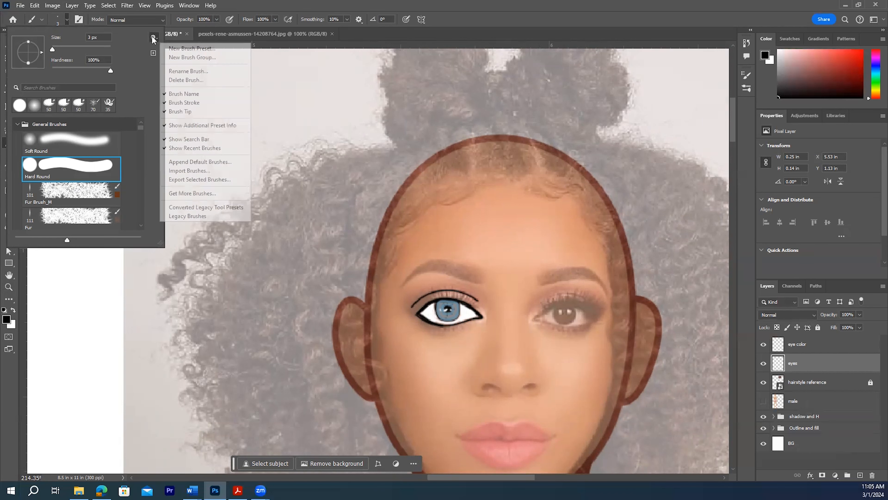
left_click(182, 170)
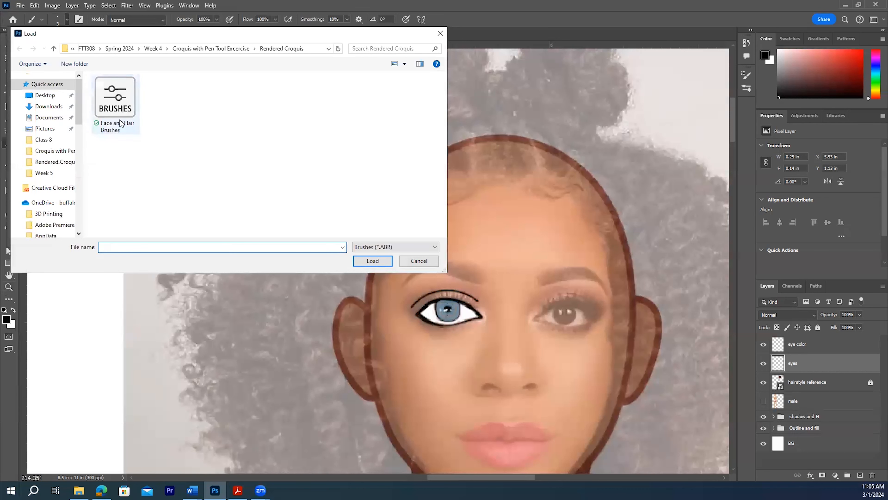
left_click(115, 101)
left_click(371, 261)
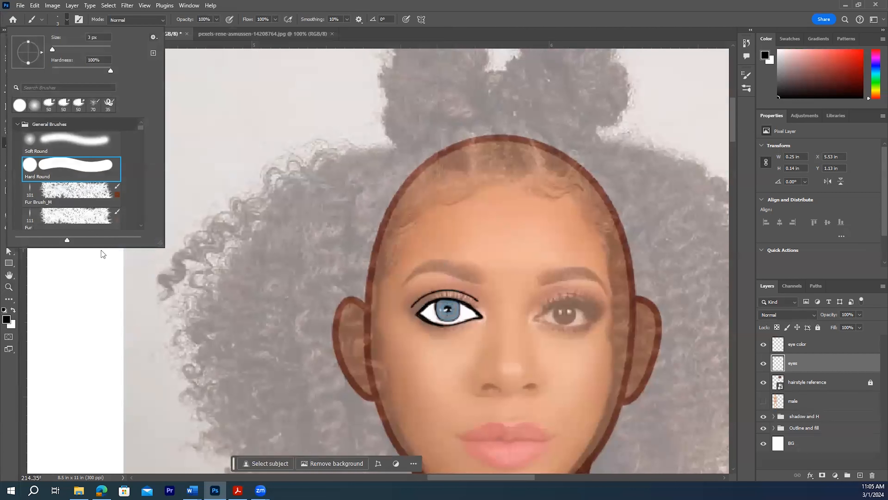
- Enlarge the brush preset list and expand the imported Face and Hair Brushes 2 group and its Face and Hair brushes subfolder
left_click_drag(161, 242, 194, 304)
scroll(86, 161, "down", 2)
mouse_move(173, 129)
left_mouse_down()
mouse_move(192, 273)
mouse_move(176, 305)
left_mouse_up()
left_click_drag(174, 262, 181, 298)
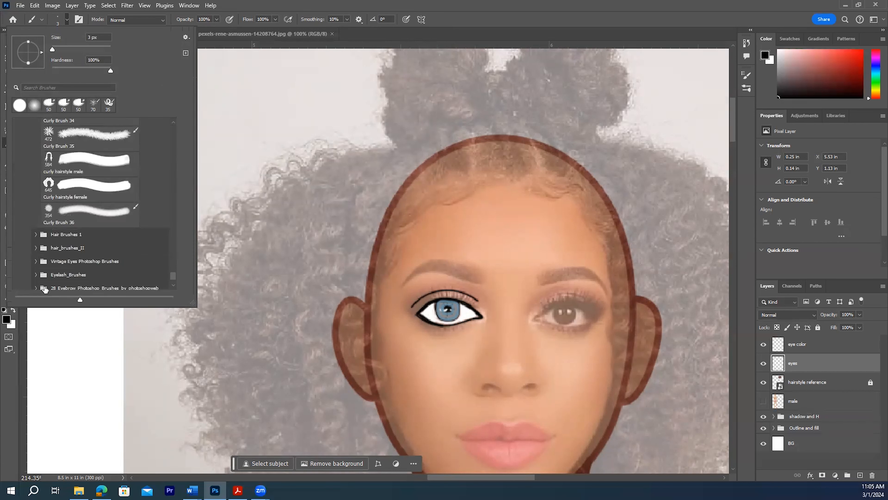
scroll(68, 257, "down", 3)
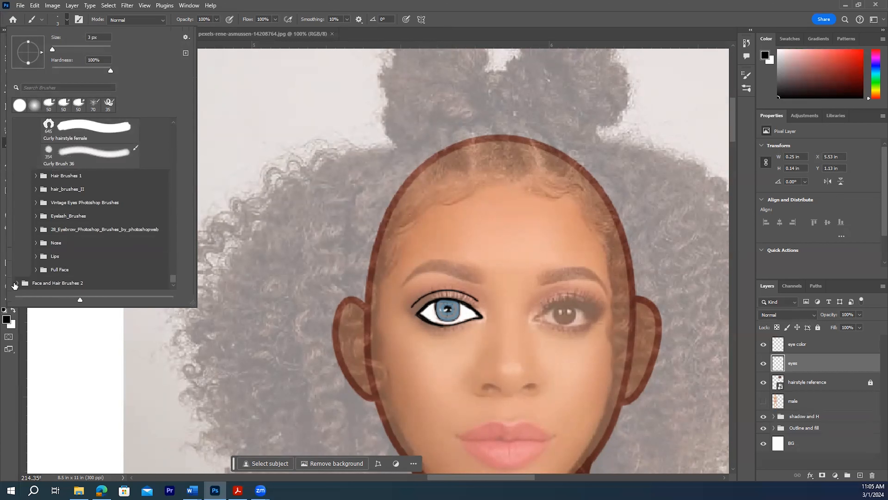
left_click(17, 284)
left_click(26, 283)
scroll(94, 233, "down", 3)
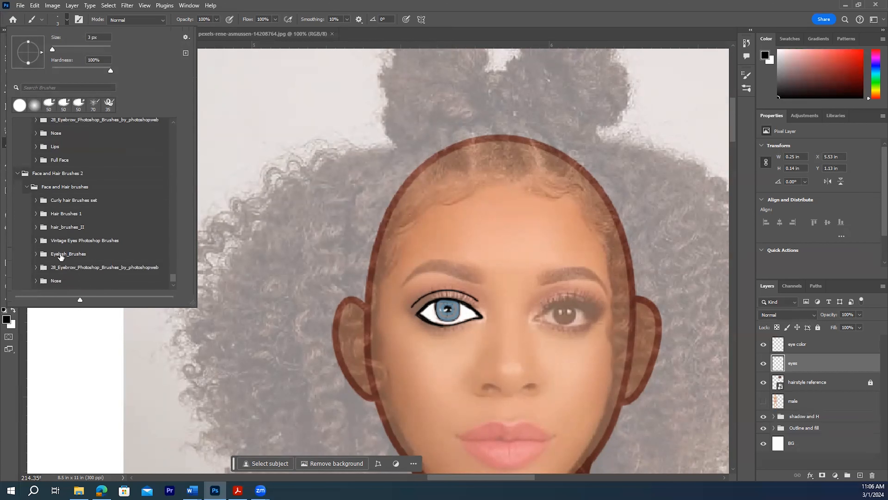
scroll(93, 251, "down", 2)
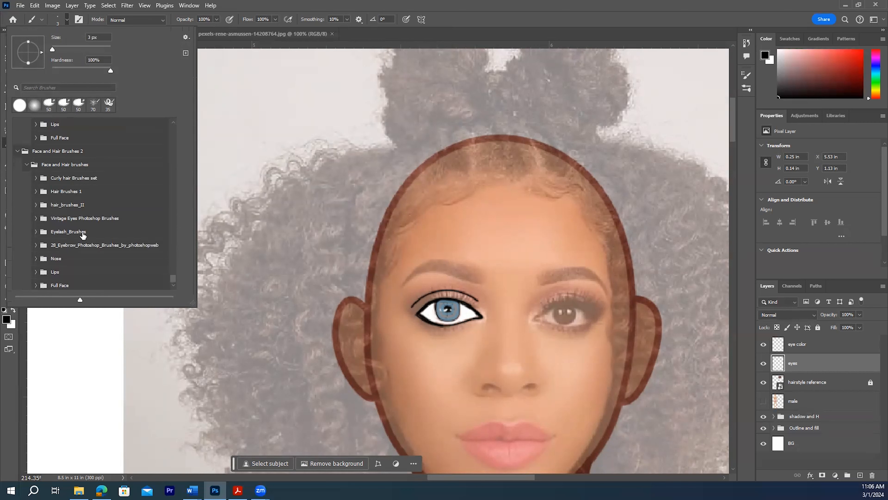
scroll(84, 237, "down", 1)
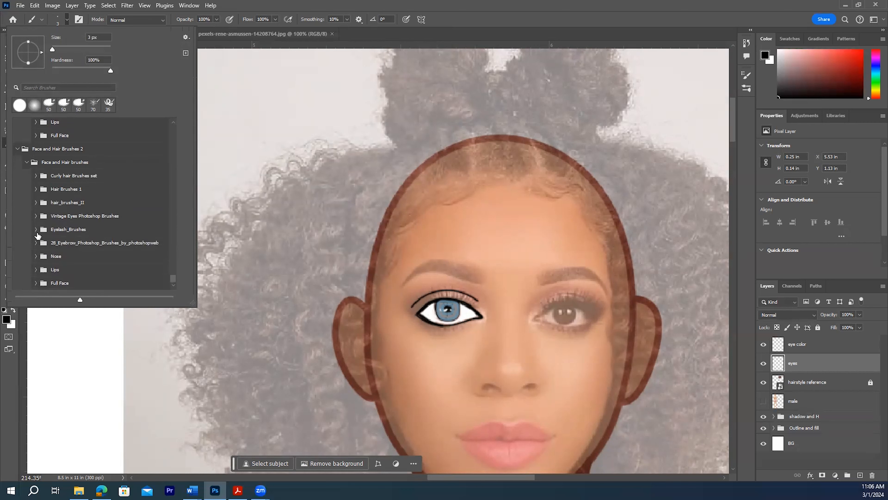
- Choose the eyelashes7 brush from the Eyelash_Brushes folder in the Face and Hair Brushes 2 group
left_click(36, 229)
scroll(70, 254, "down", 3)
scroll(104, 246, "down", 1)
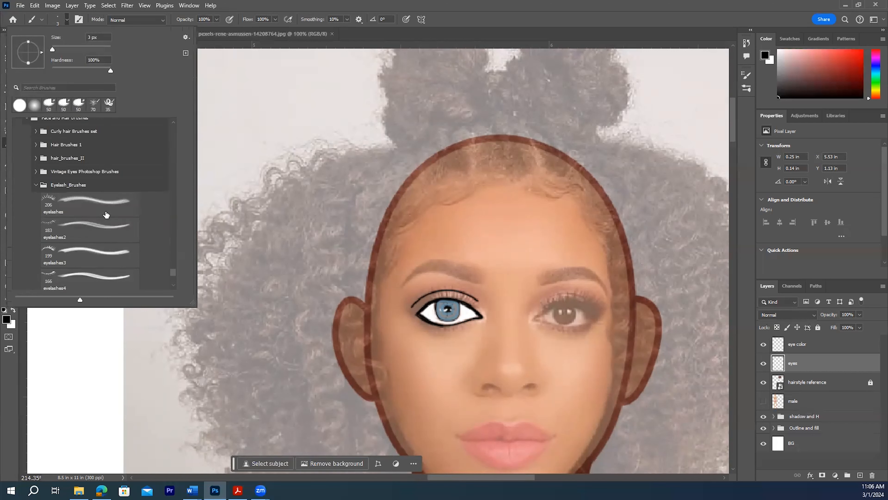
scroll(83, 266, "down", 3)
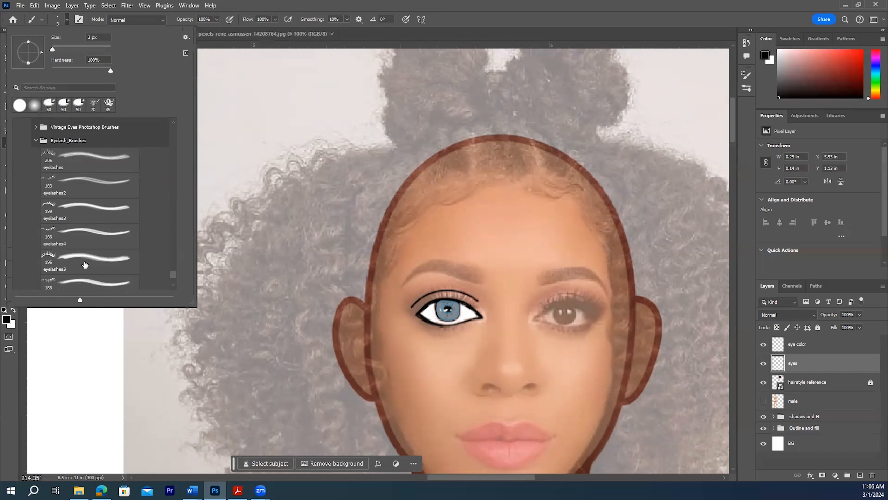
scroll(82, 273, "down", 1)
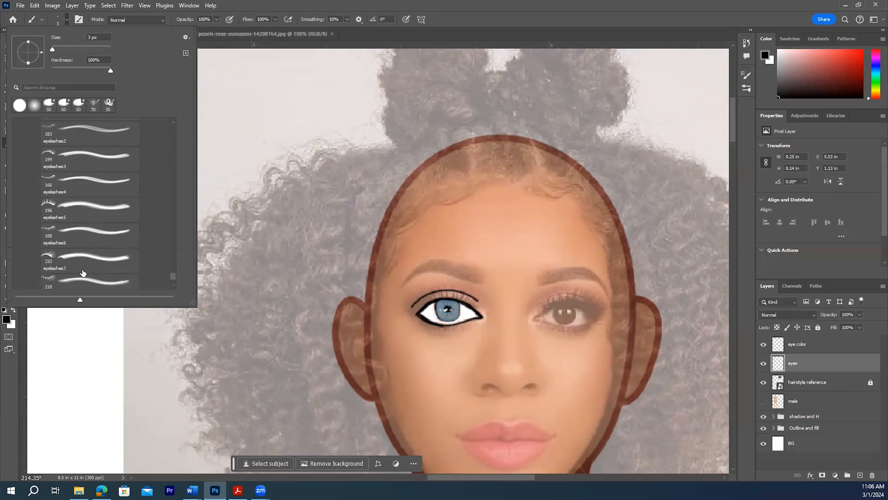
scroll(99, 272, "down", 1)
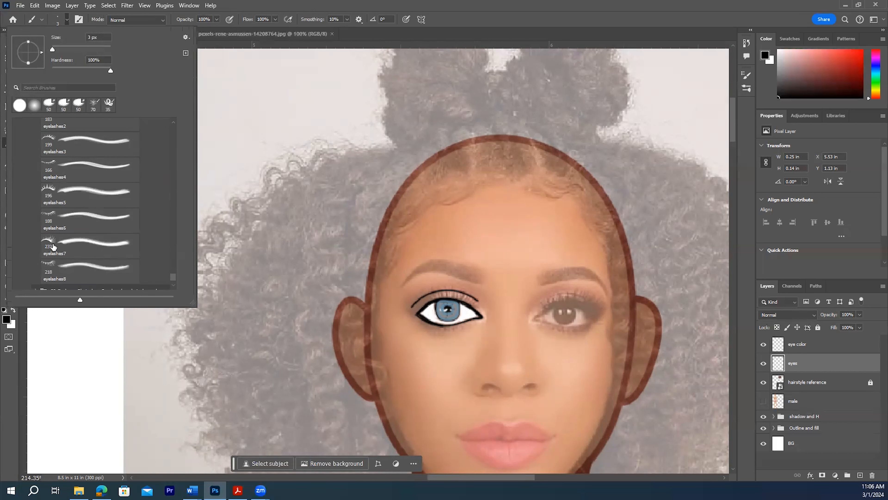
left_click(49, 241)
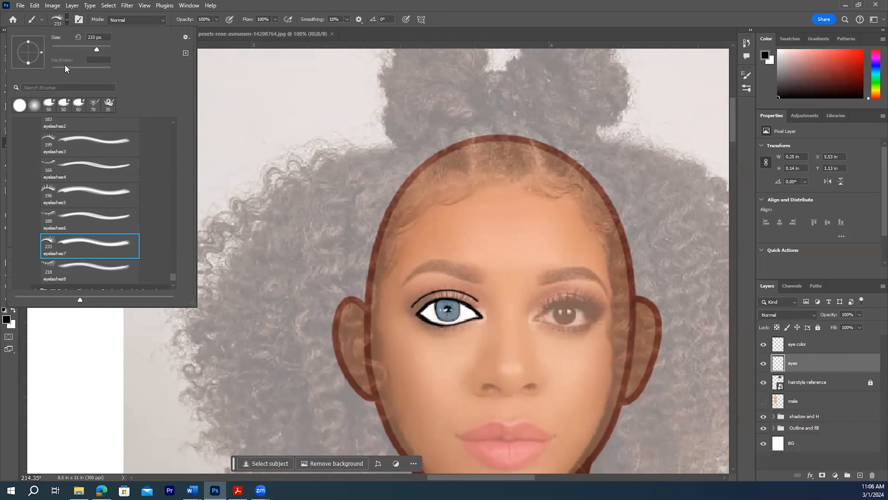
left_click(67, 21)
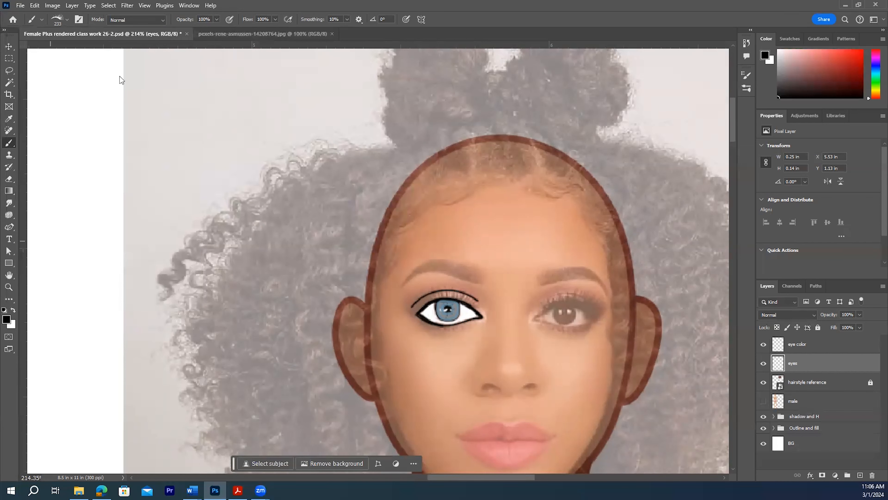
- Set the eyelashes7 brush to 90 px and flip its tip horizontally in the brush settings
left_click(270, 223)
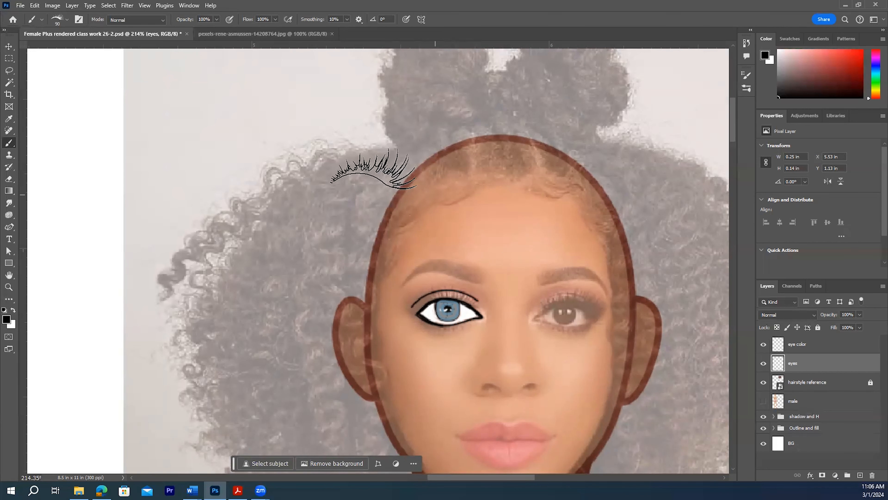
left_click(67, 21)
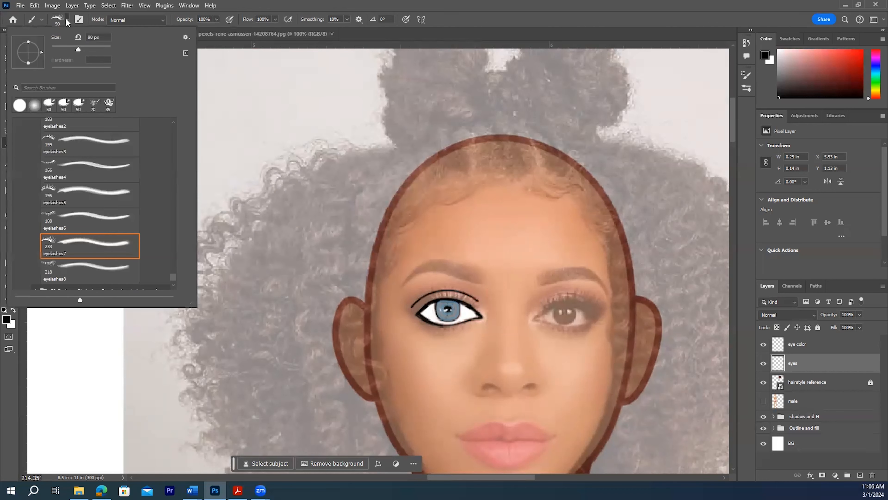
left_click(68, 22)
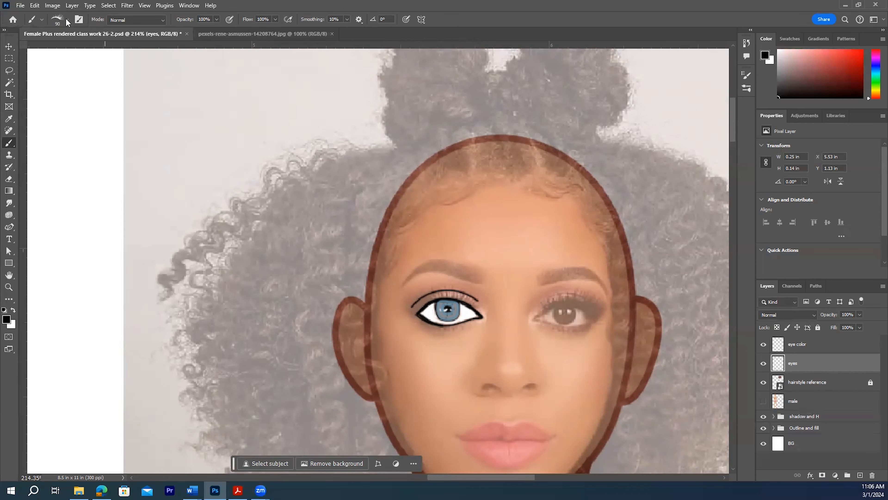
left_click(80, 19)
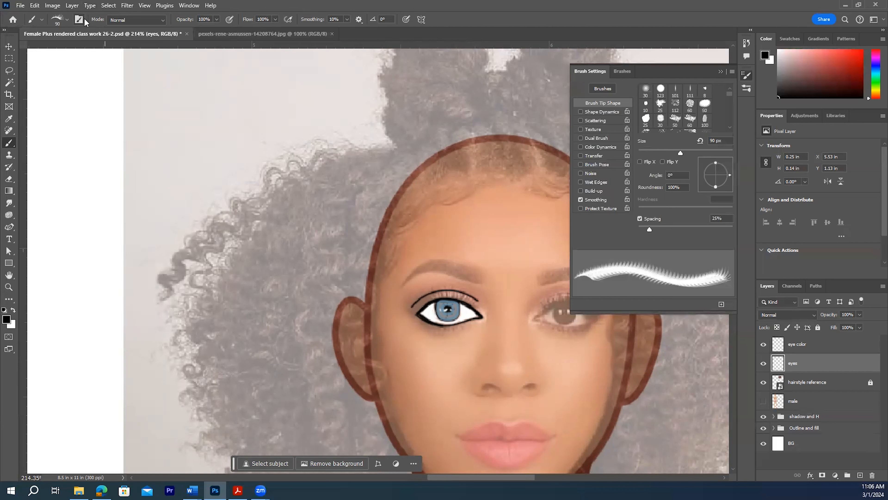
left_click(193, 6)
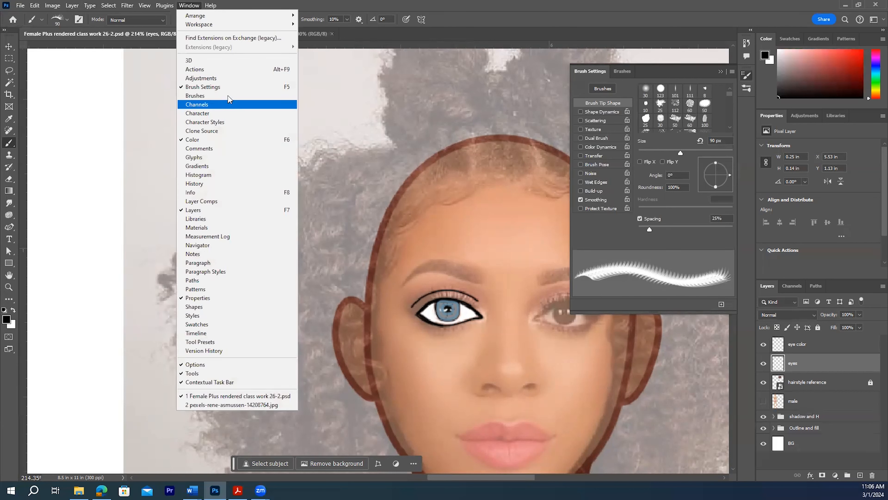
left_click(189, 6)
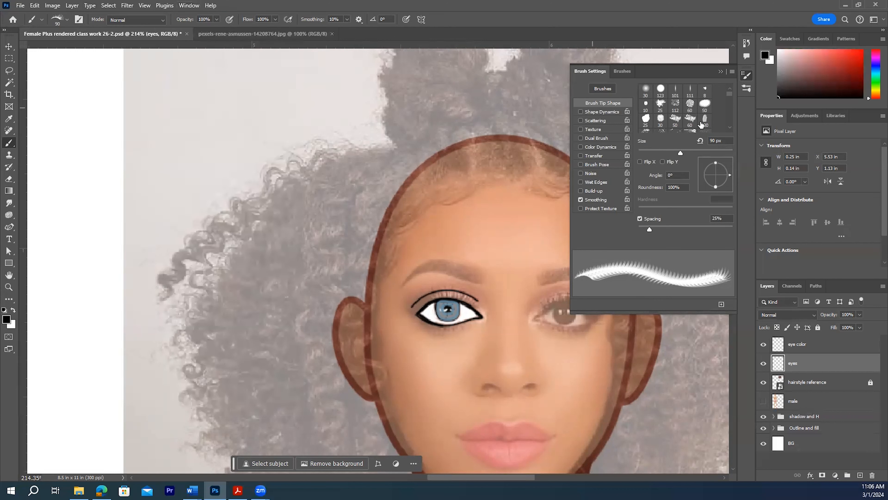
left_click(640, 162)
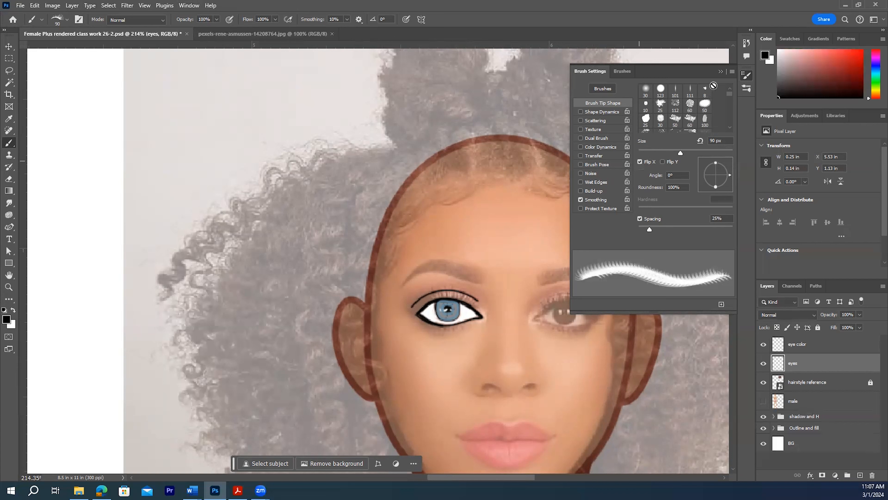
left_click(720, 73)
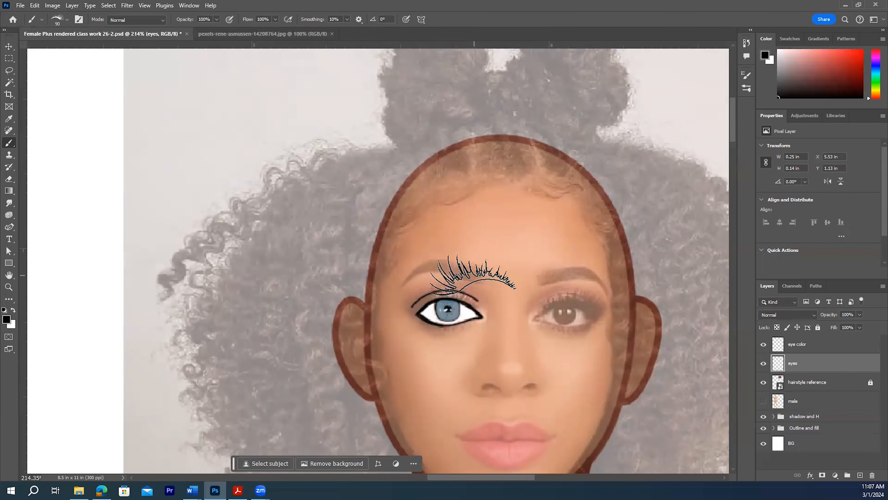
left_click(441, 292)
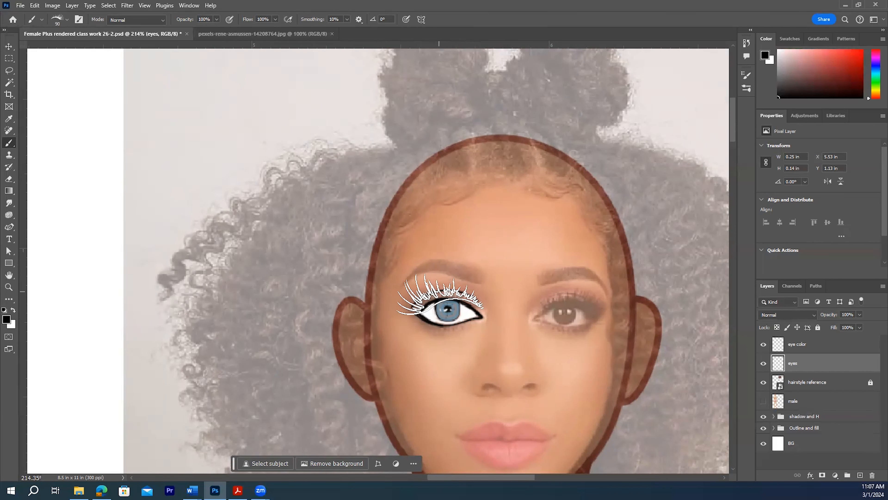
key("bracketleft")
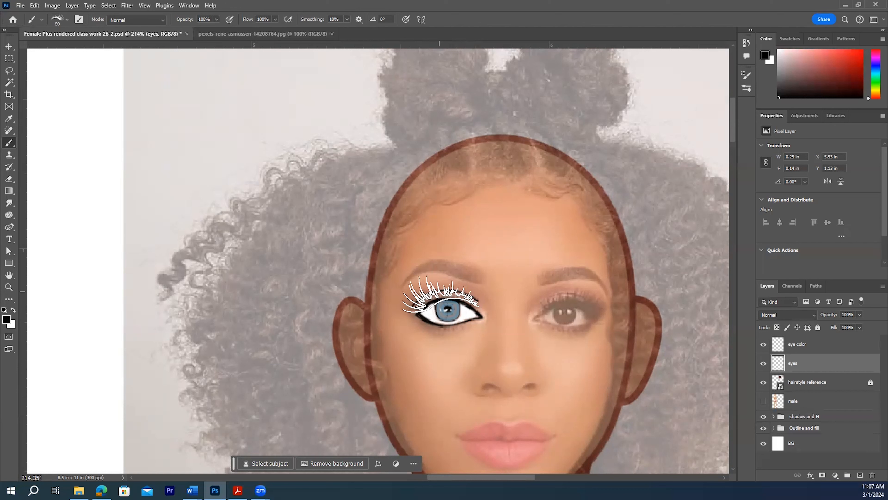
key("bracketright")
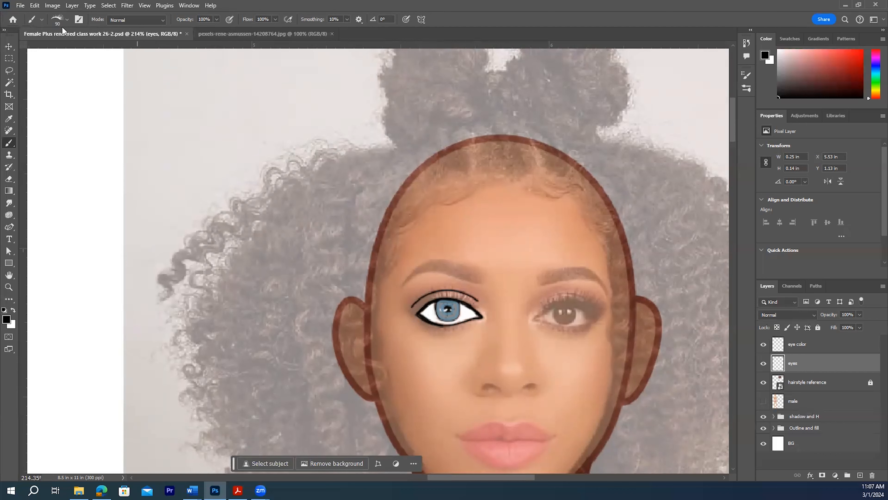
- Tilt the eyelash brush tip to -3° and stamp the upper lashes once along the colored eye's upper lid
left_click(79, 19)
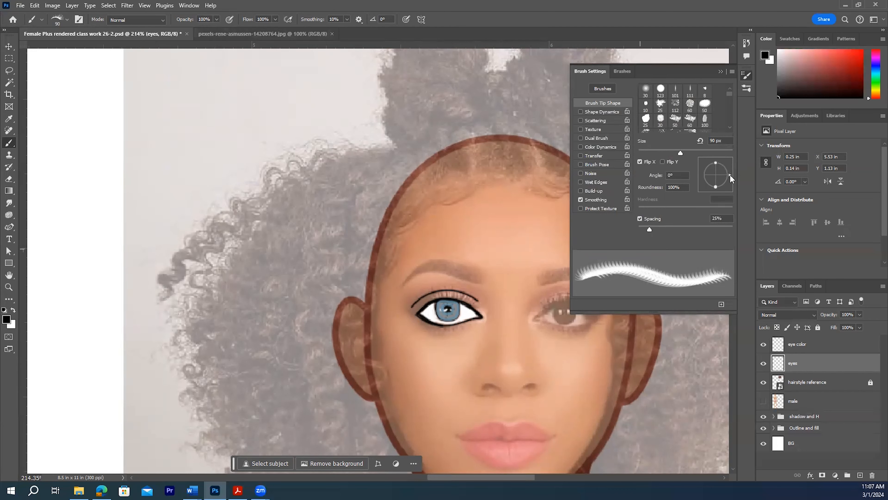
left_click_drag(730, 174, 729, 176)
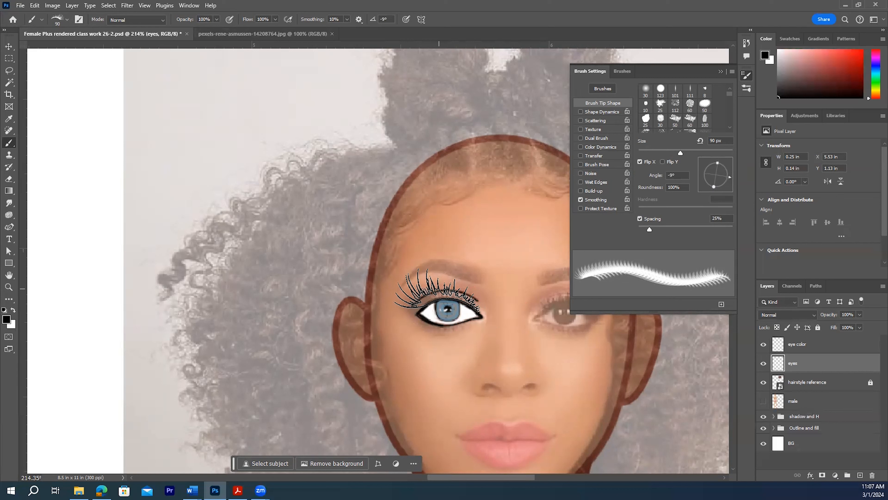
left_click(437, 290)
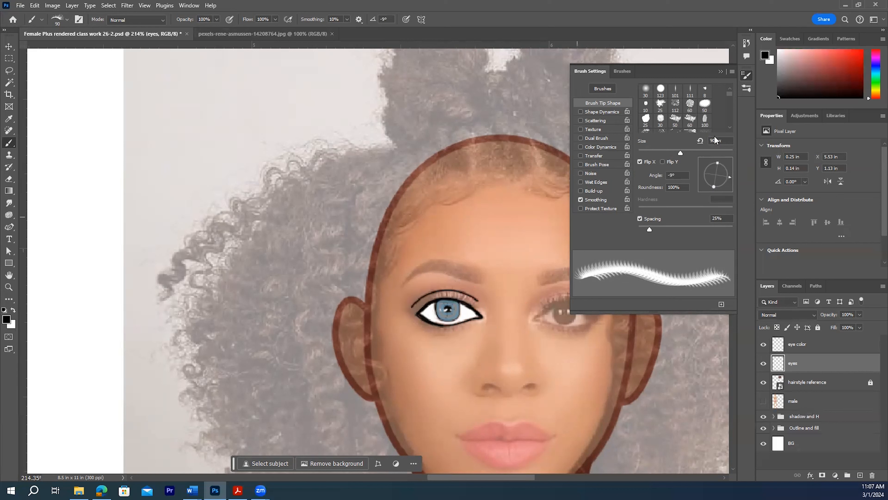
left_click_drag(729, 176, 729, 175)
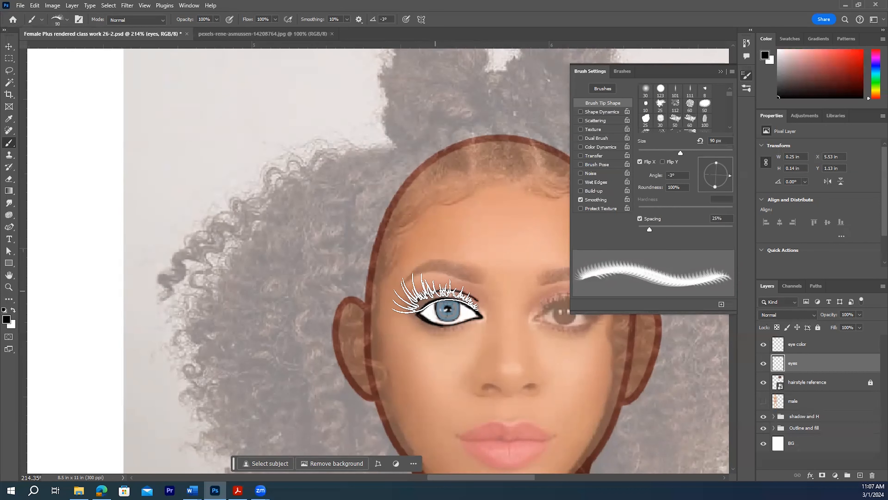
left_click(436, 293)
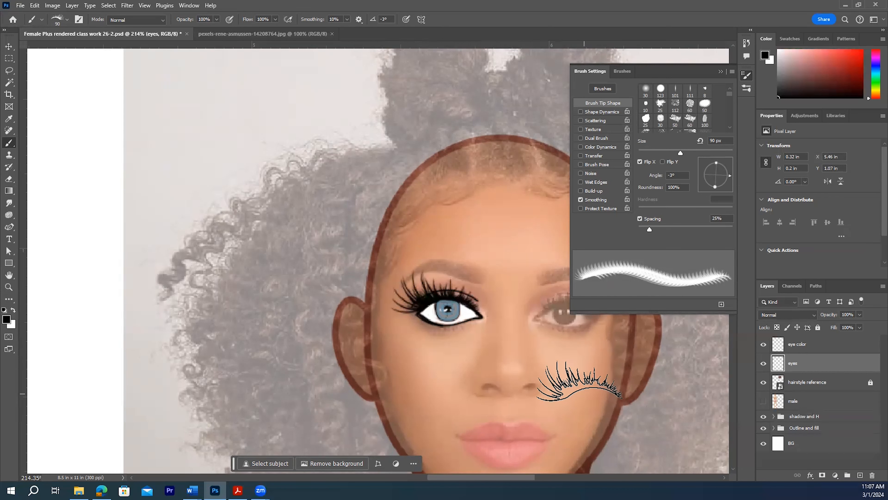
key("ctrl+z")
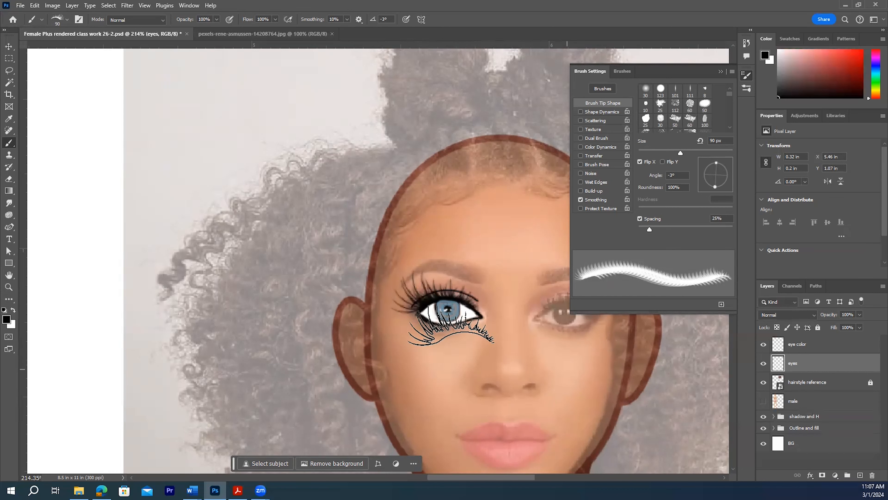
left_click(721, 71)
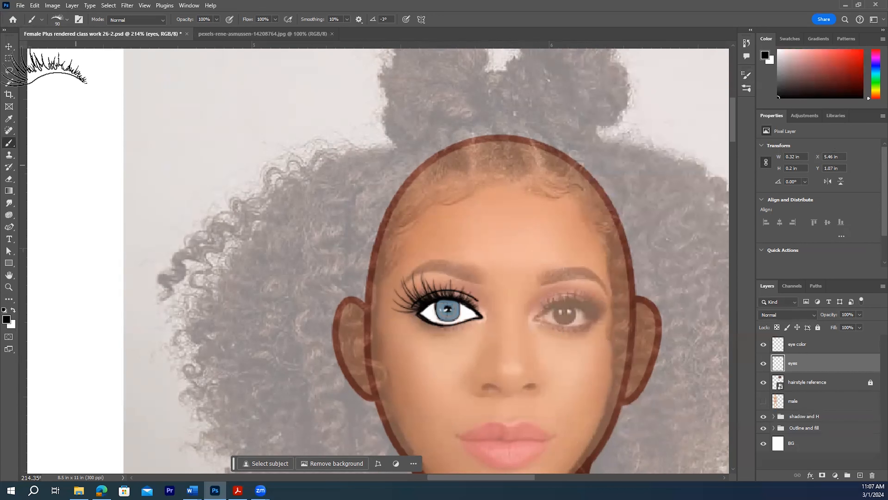
- Choose the eyelashes8 brush and flip its tip horizontally for the lower lashes
left_click(67, 20)
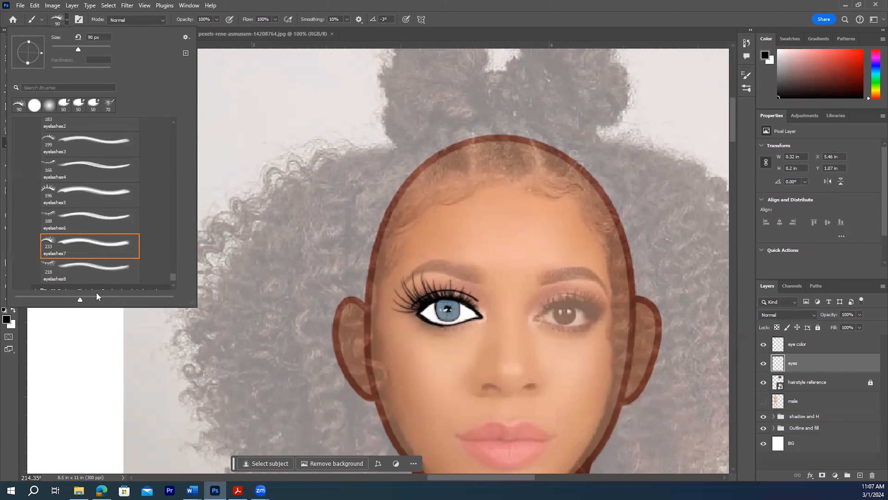
left_click(84, 266)
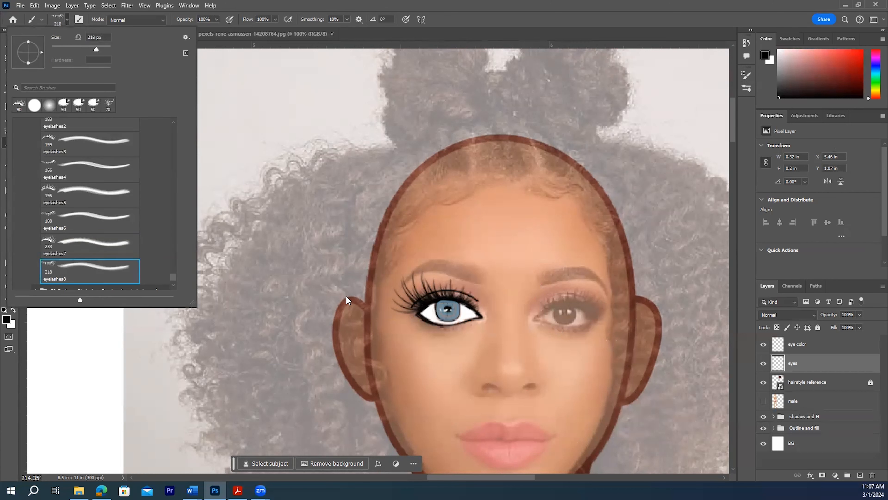
left_click(78, 20)
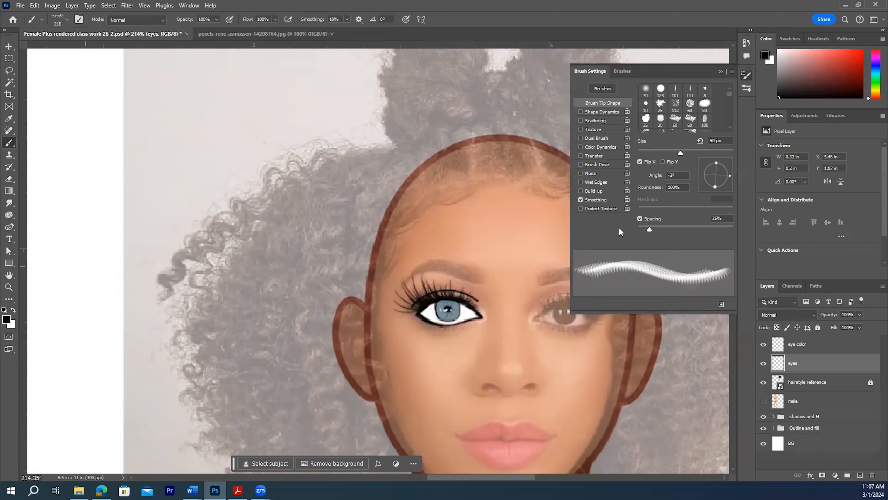
left_click(640, 161)
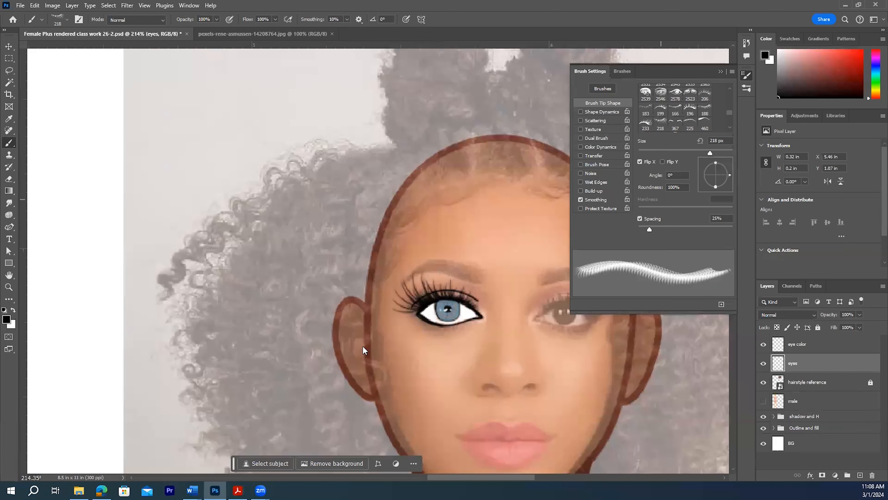
- Reduce the brush size to 90 px and stamp the lower lashes once along the colored eye's lower lid
key("bracketleft")
key("bracketleft")
key("bracketleft")
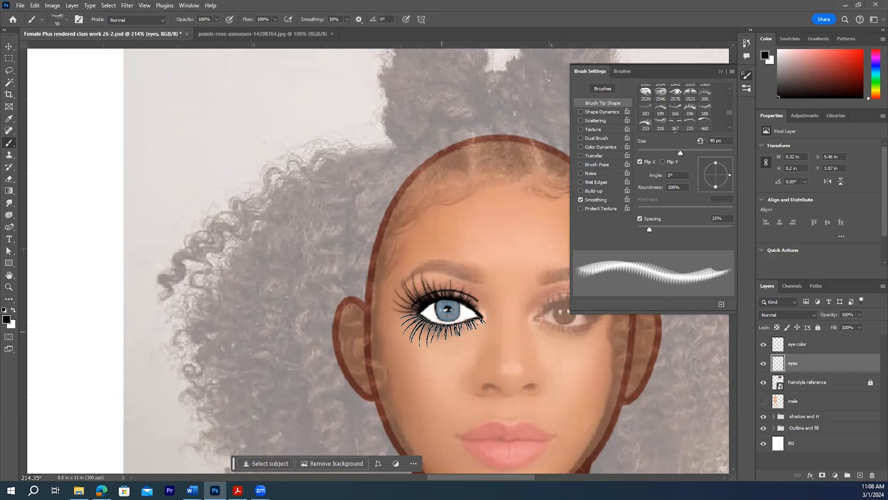
left_click(441, 329)
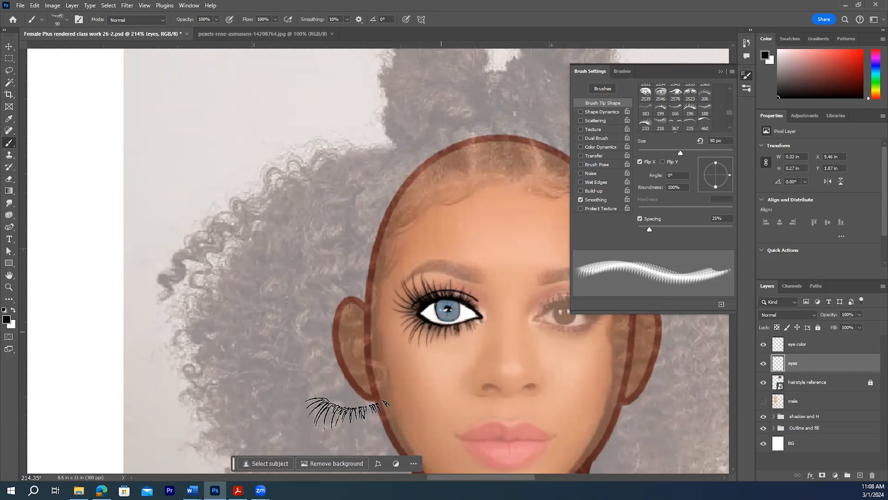
left_click(719, 72)
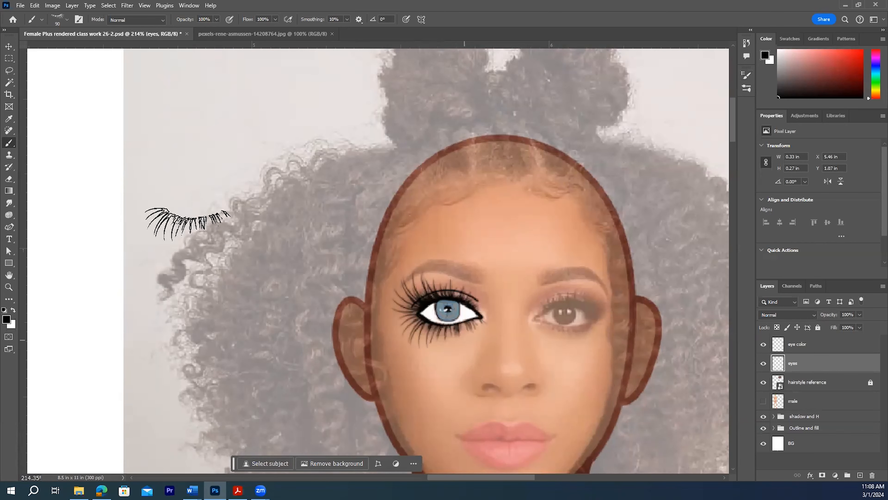
- Collapse the Eyelash_Brushes folder and expand the 28_Eyebrow_Photoshop_Brushes_by_photoshopweb folder in the brush presets
left_click(68, 20)
scroll(78, 219, "up", 3)
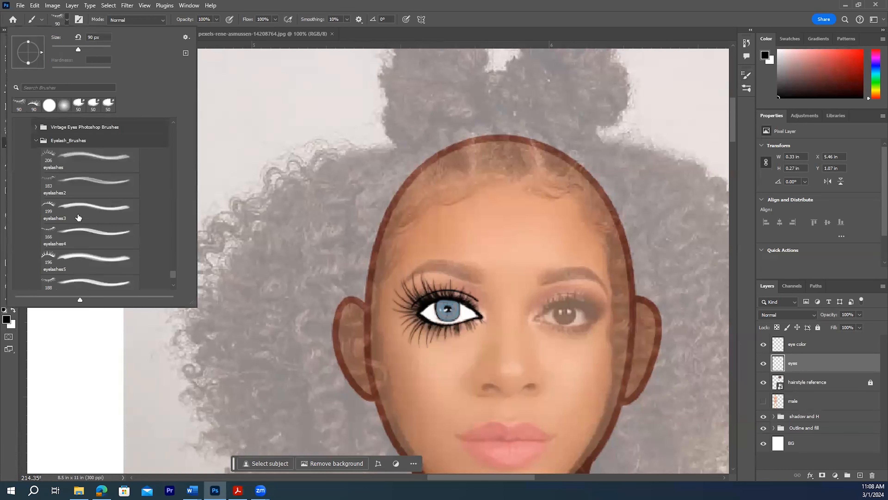
scroll(78, 219, "up", 3)
left_click(35, 200)
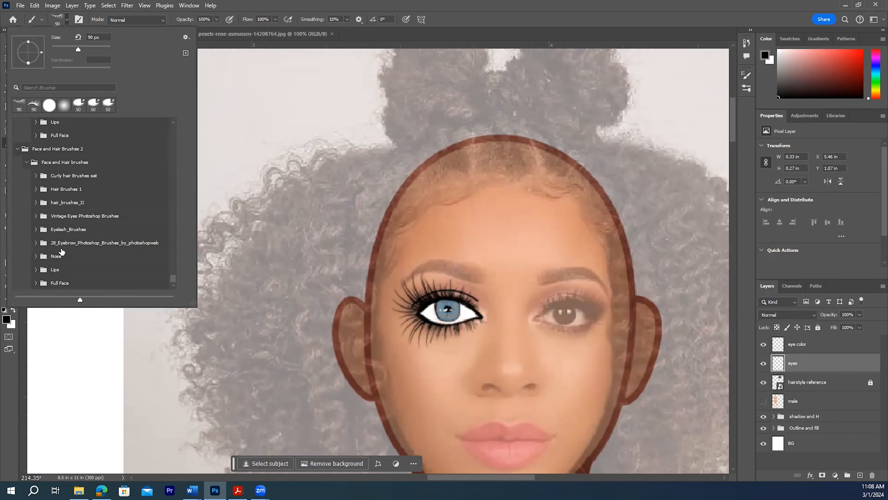
left_click(36, 242)
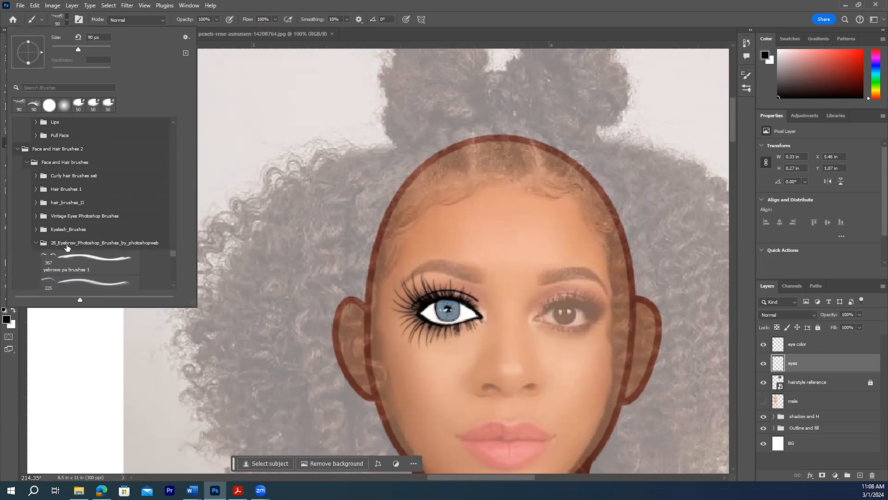
- Choose the eyebrow brush right4 v1 preset from the eyebrow folder and flip its tip horizontally
scroll(120, 251, "down", 1)
scroll(121, 248, "down", 3)
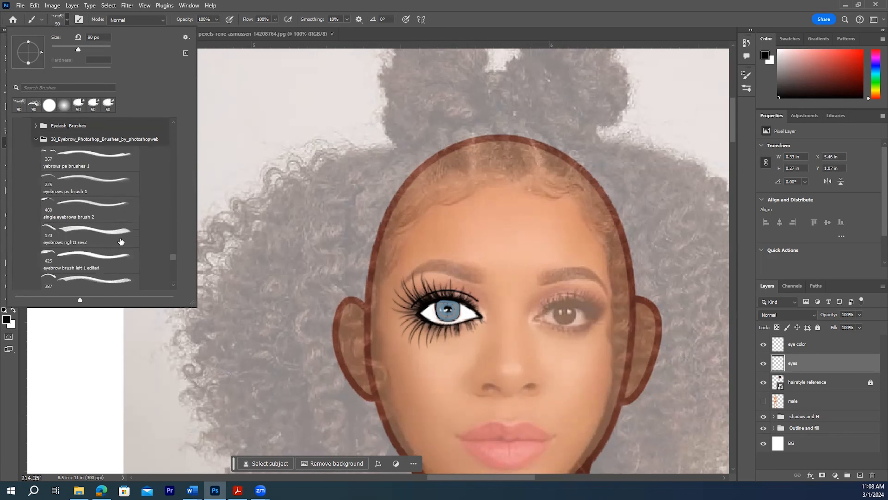
scroll(74, 236, "down", 1)
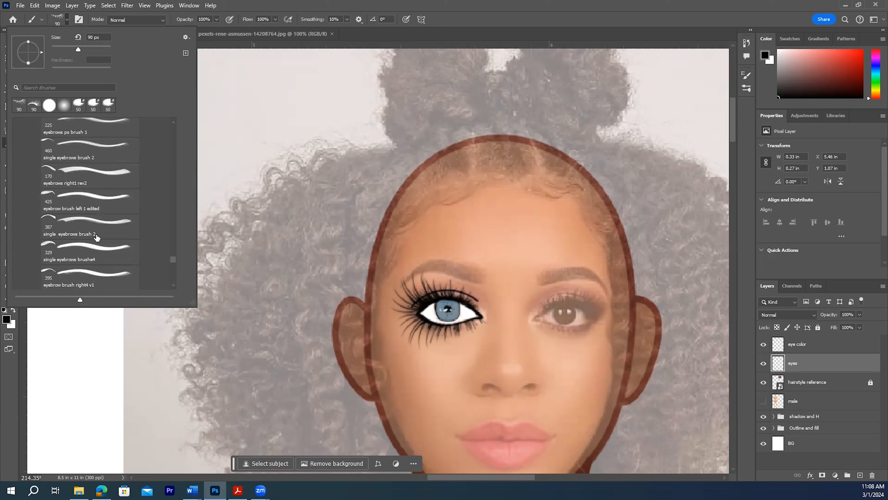
scroll(72, 238, "down", 1)
scroll(72, 239, "down", 1)
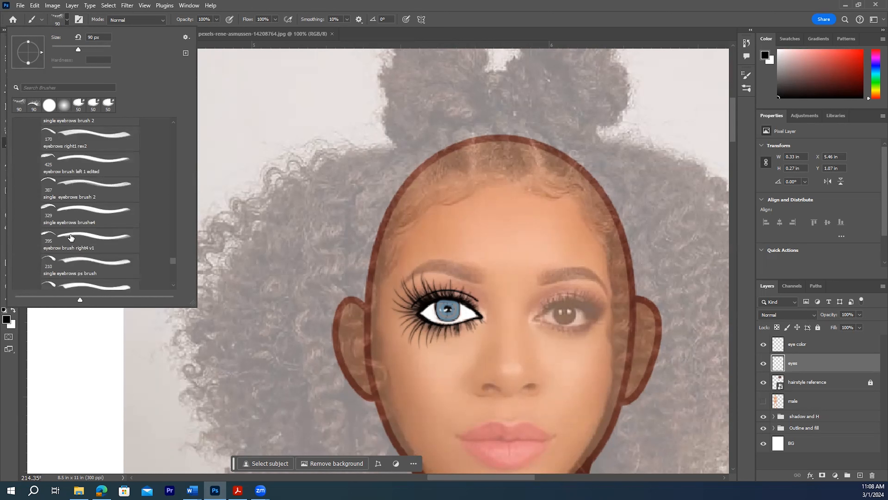
scroll(69, 245, "down", 1)
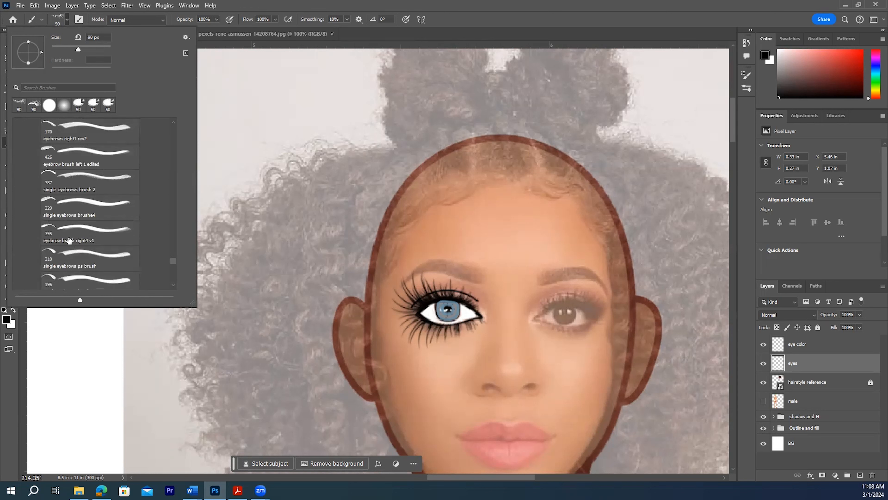
left_click(66, 228)
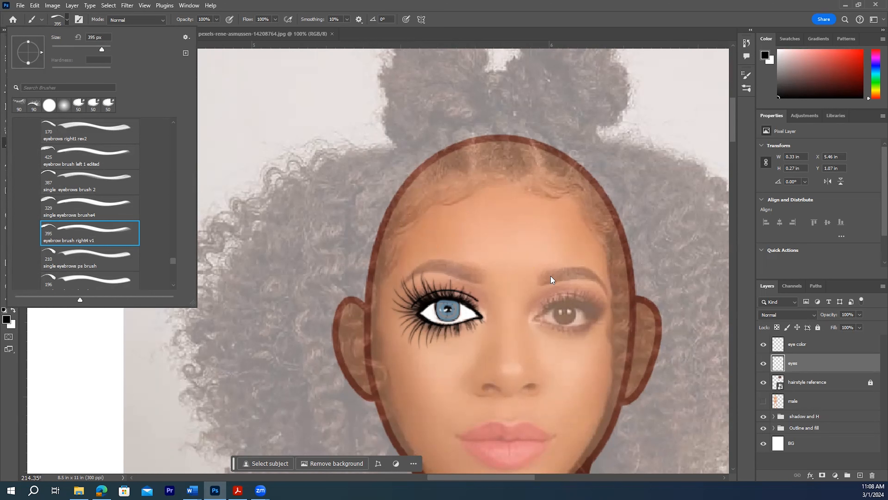
left_click(79, 20)
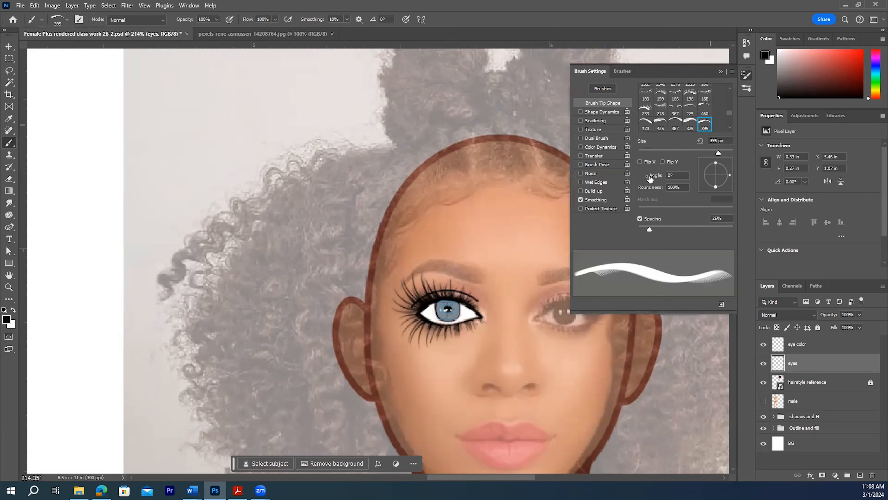
left_click(639, 162)
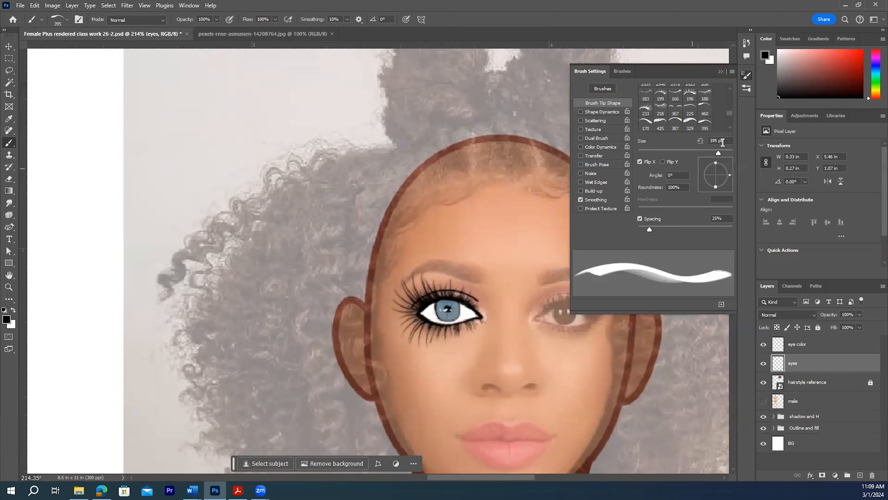
- Reduce the brush size to 90 px and stamp the eyebrow once above the colored eye, over the reference's brow
mouse_move(719, 153)
left_mouse_down()
mouse_move(662, 153)
mouse_move(677, 153)
left_mouse_up()
left_click(721, 71)
key("bracketright")
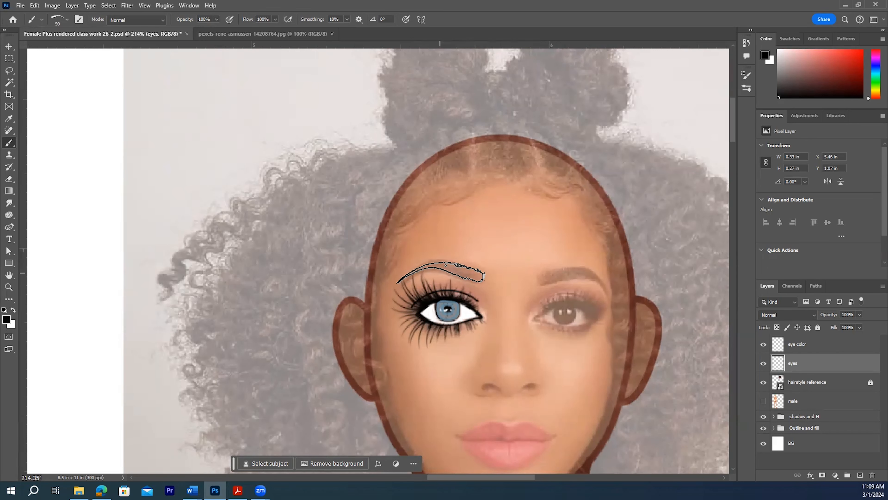
left_click(446, 265)
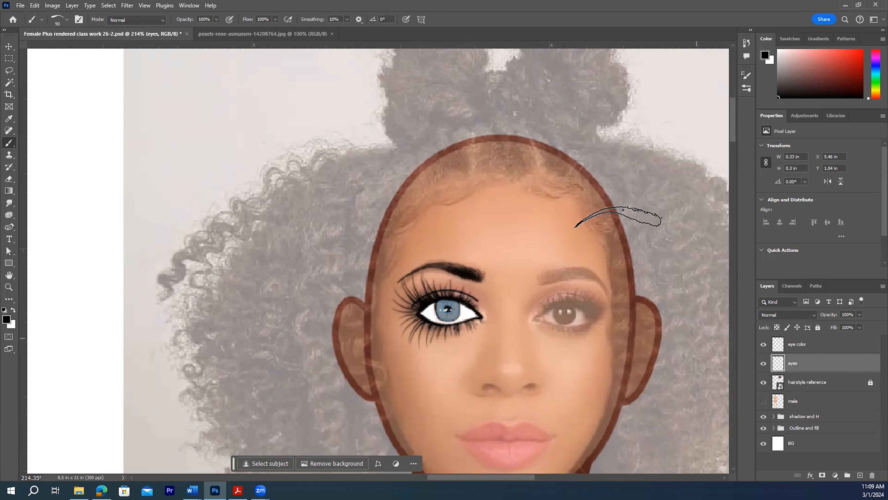
- Group the eye color and eyes layers and name the group eye 1
left_click(9, 46)
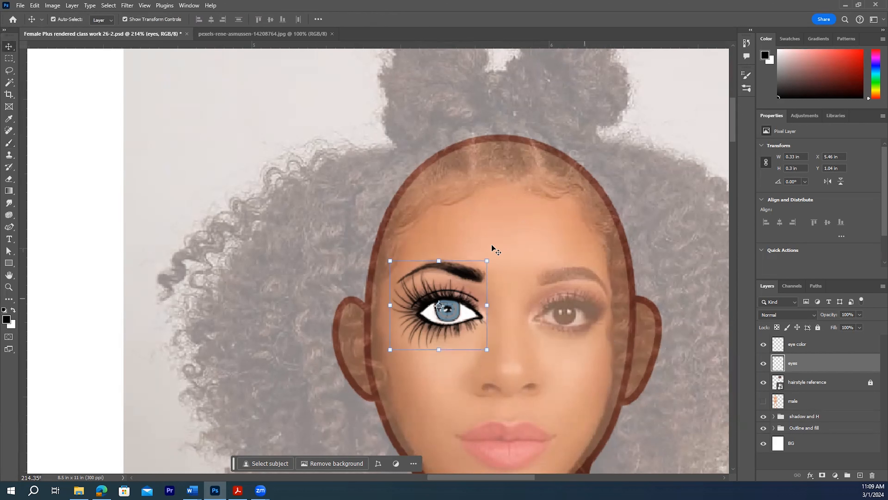
left_click(640, 279)
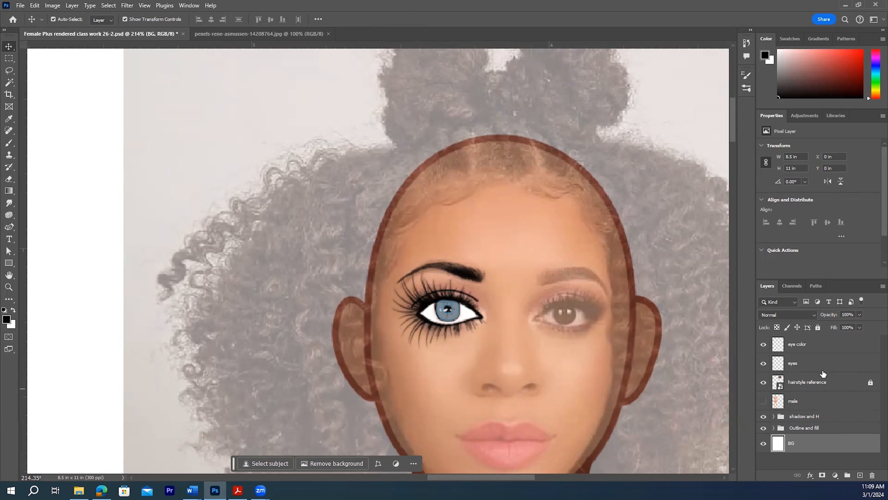
left_click(764, 443)
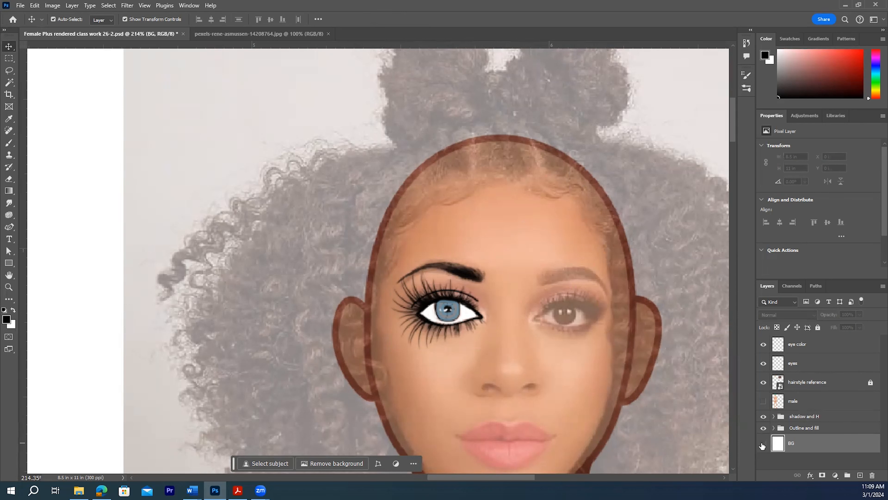
left_click(763, 444)
left_click(801, 350)
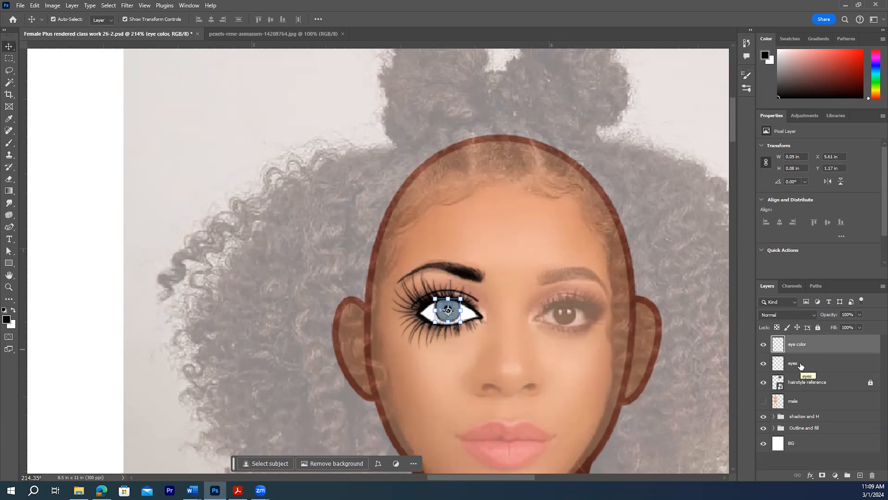
left_click(763, 345)
left_click(763, 345)
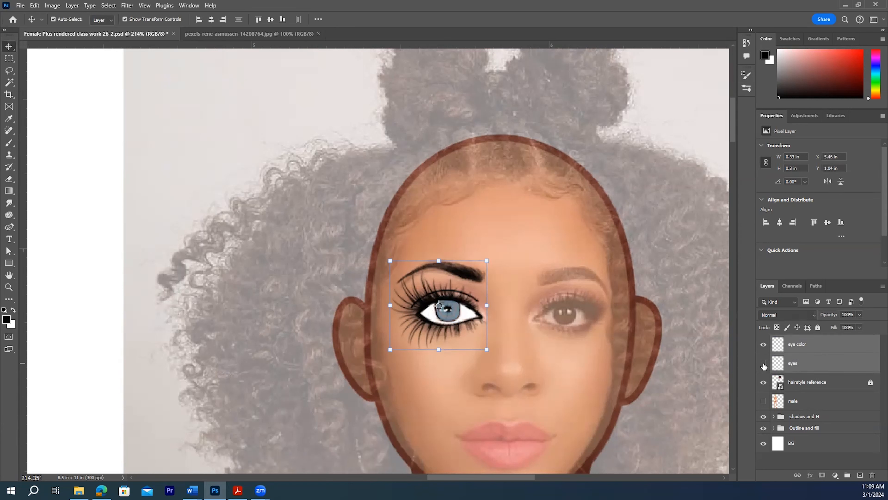
left_click(764, 364)
left_click(764, 363)
key("ctrl")
key("ctrl+g")
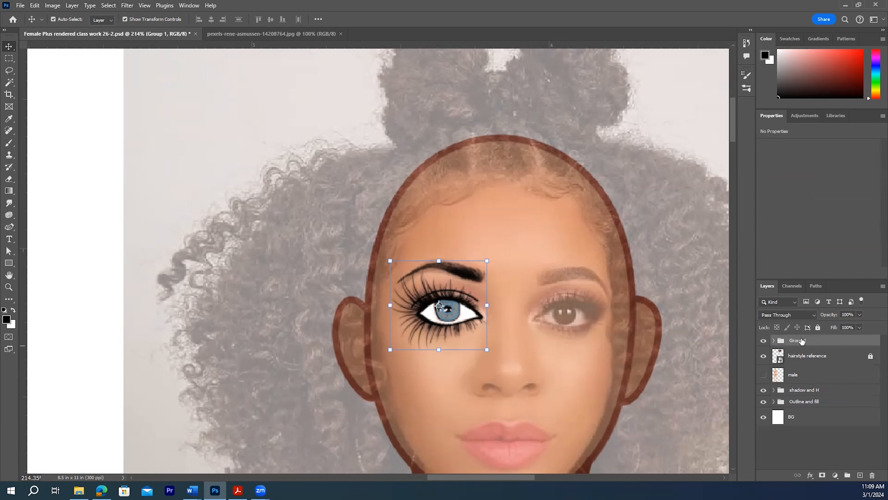
double_click(800, 340)
type("eye")
key("Return")
- Duplicate the eye 1 group and rename the copy eye 2
mouse_move(816, 341)
left_mouse_down()
mouse_move(847, 470)
mouse_move(860, 476)
left_mouse_up()
double_click(806, 342)
type("e 2")
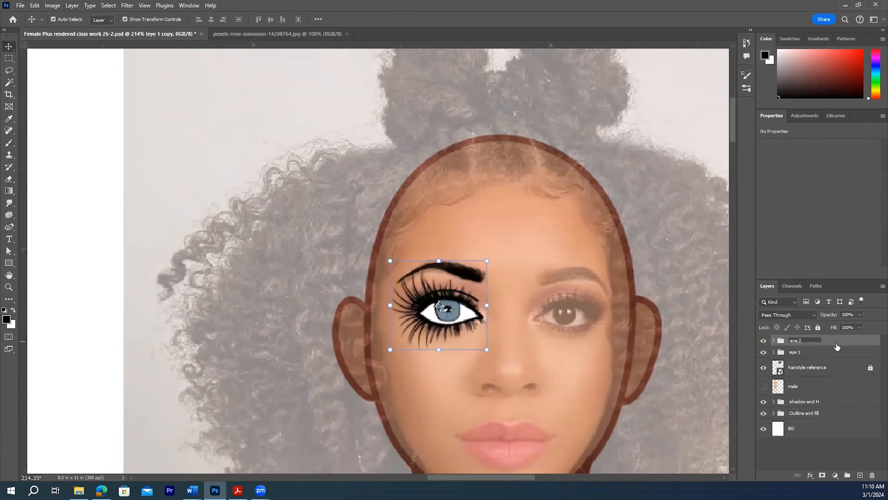
key("Return")
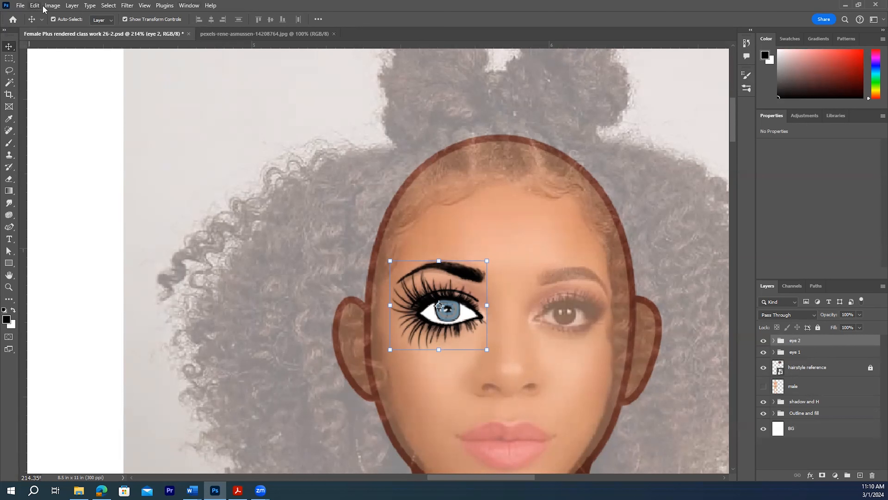
- Flip the eye 2 group horizontally and move it over the reference's uncovered eye
left_click(35, 7)
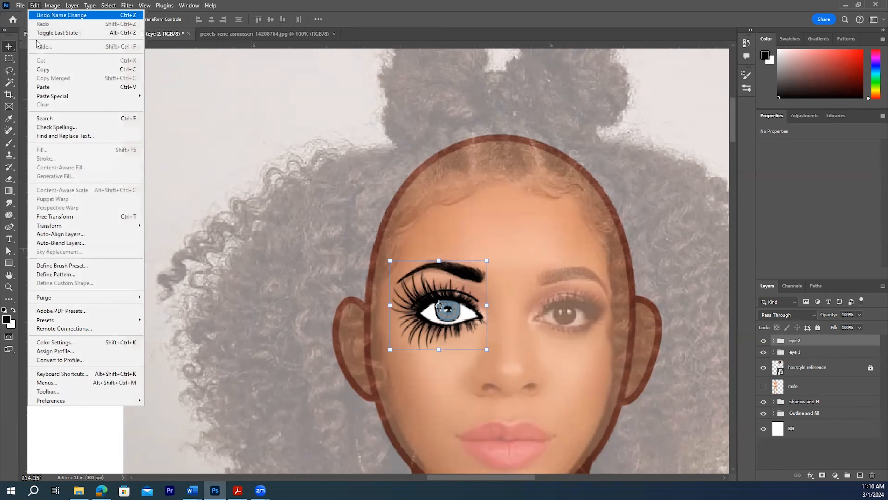
mouse_move(132, 229)
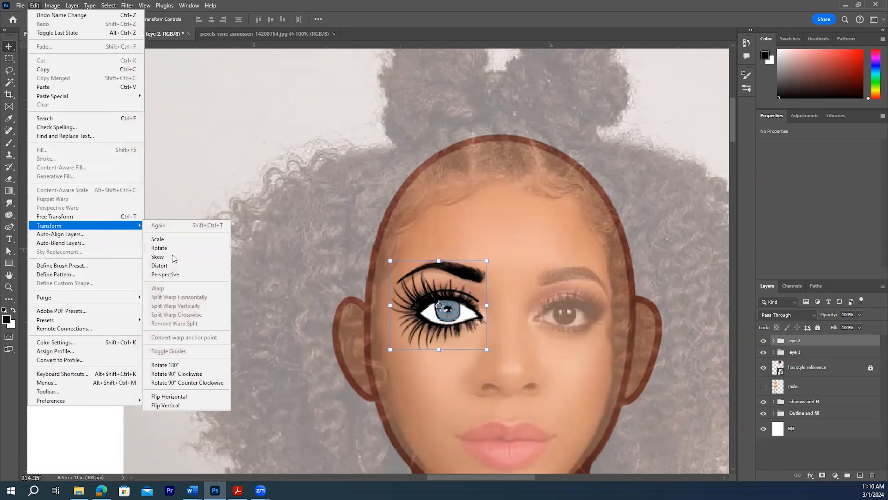
left_click(172, 397)
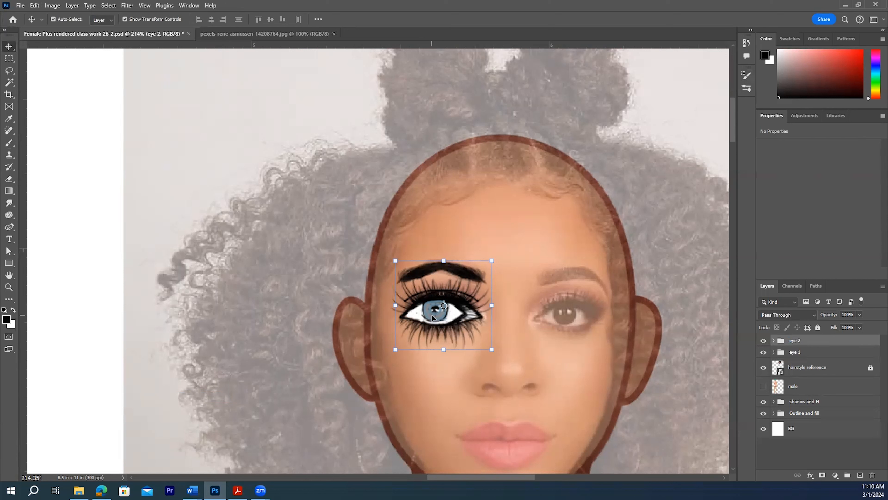
left_click_drag(433, 316, 564, 323)
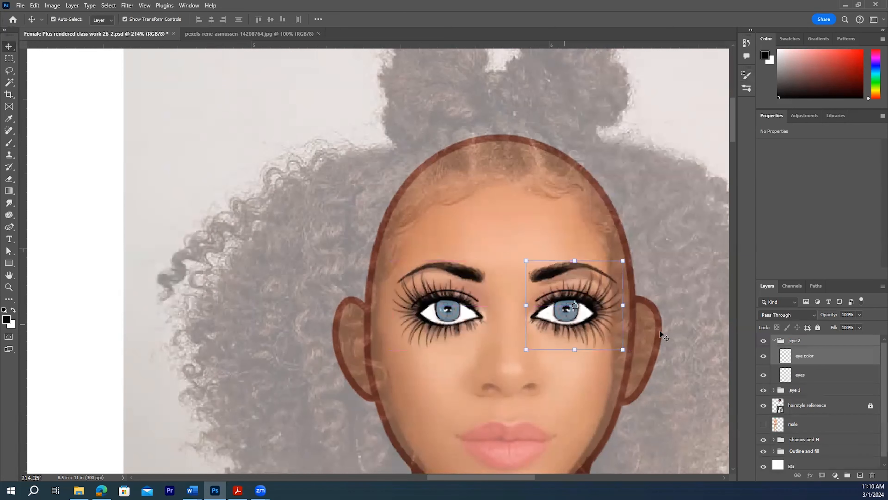
left_click(698, 318)
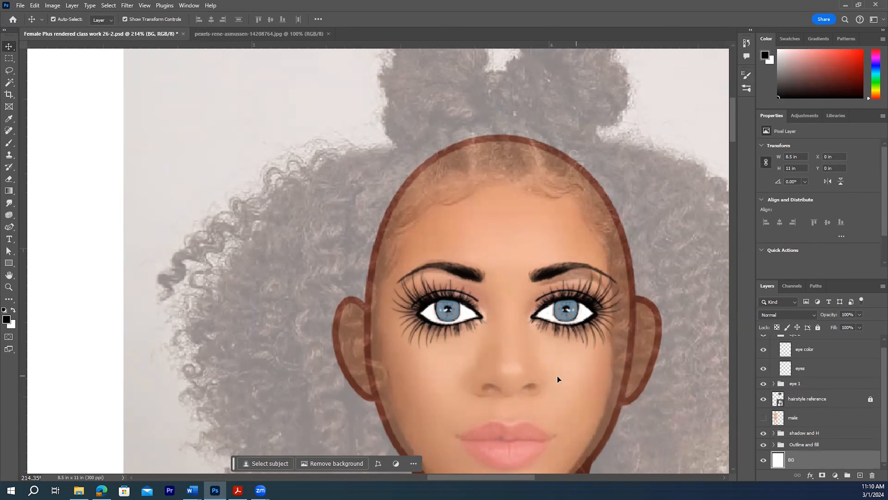
- Collapse the eye 2 group and add a new layer named nose above it
left_click(9, 287)
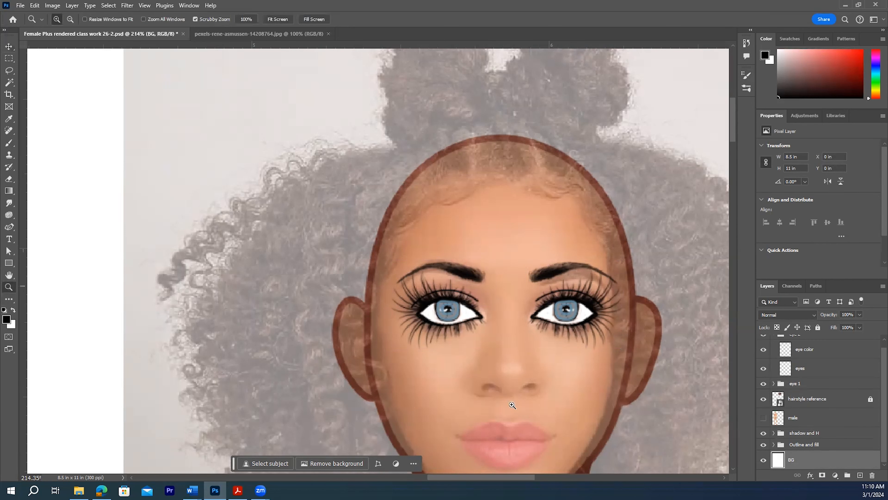
left_click_drag(614, 416, 578, 400)
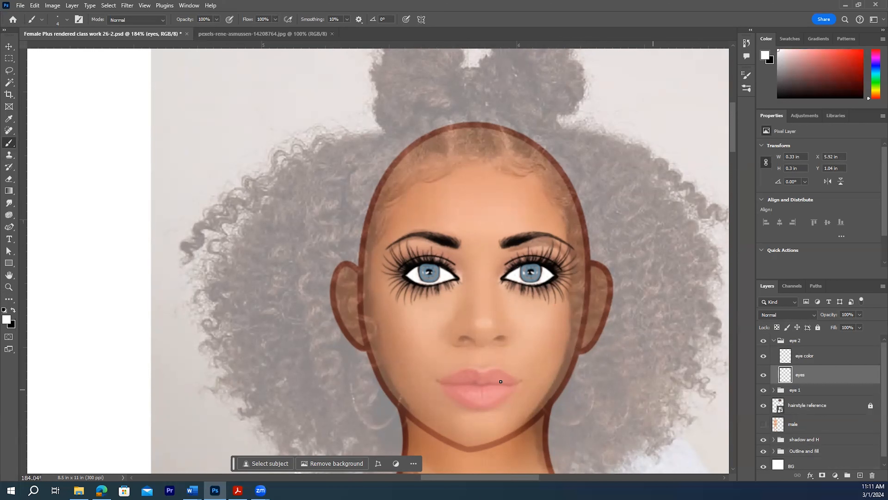
left_click(812, 360)
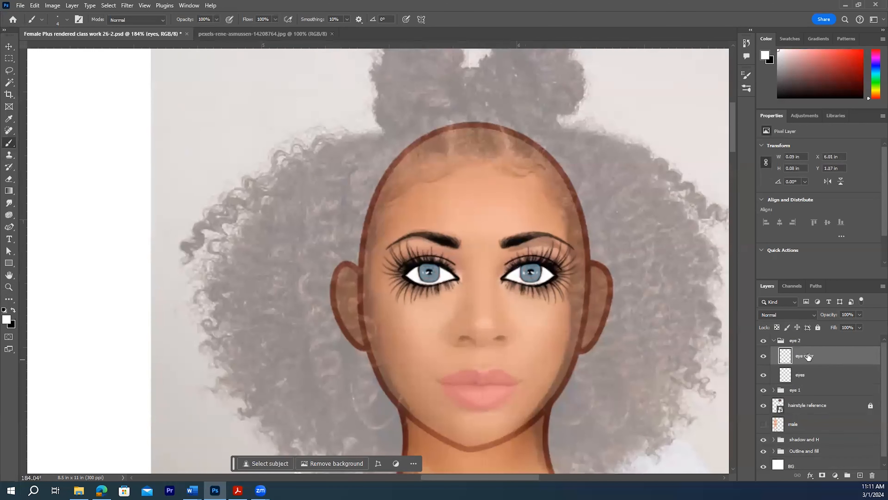
left_click(774, 342)
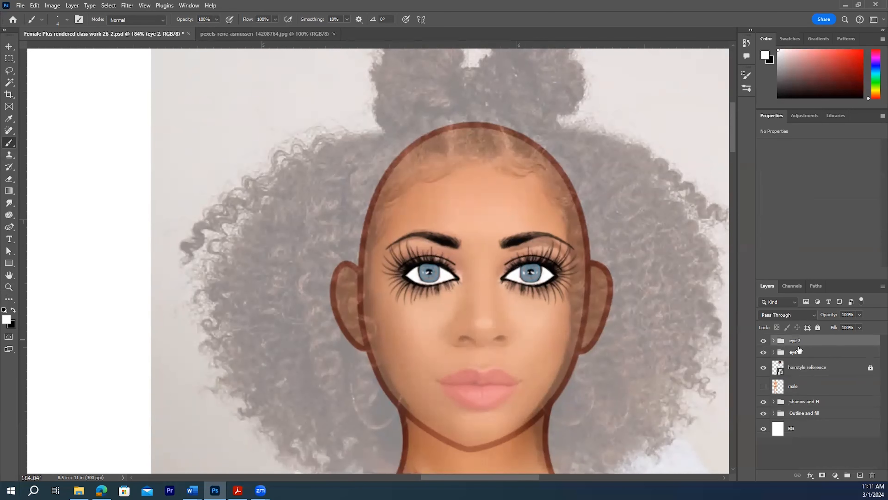
left_click(860, 475)
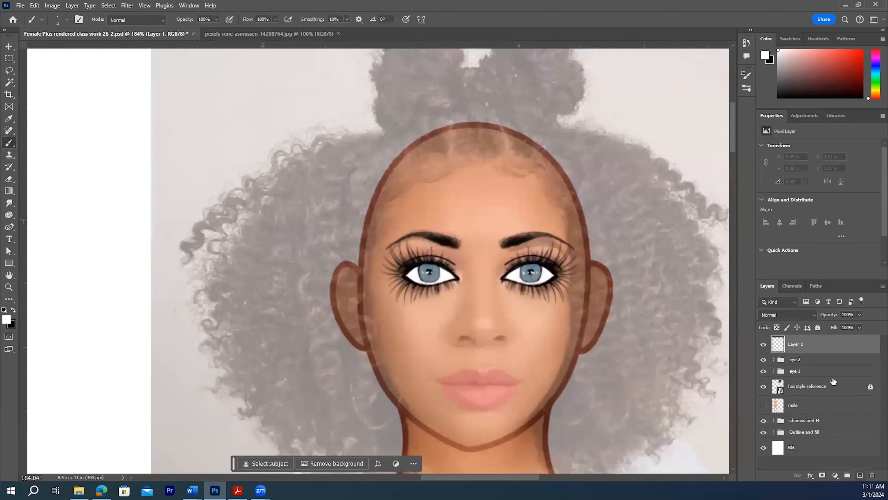
double_click(797, 344)
type("nose")
key("Return")
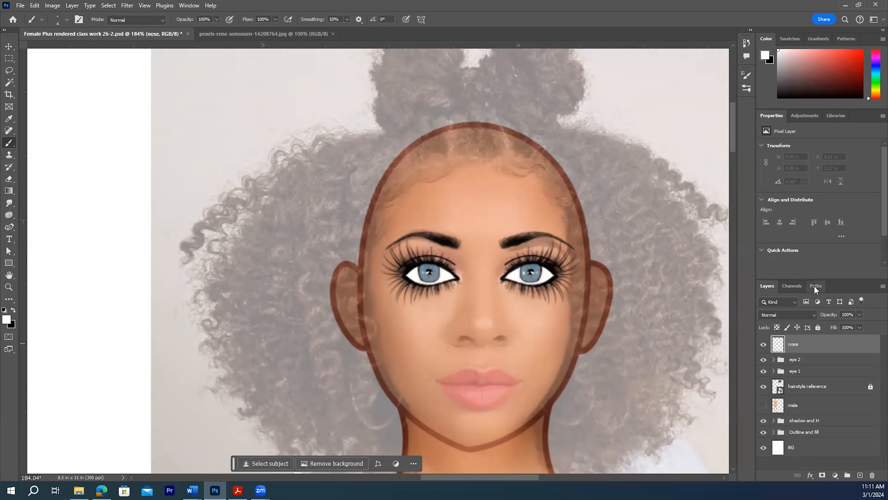
- Add a new empty path for the nose and ready the Pen tool over the face
left_click(815, 286)
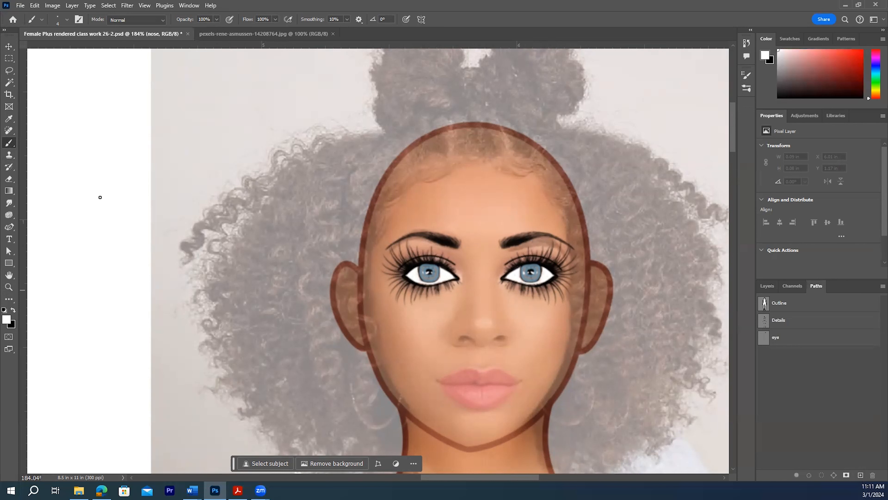
left_click(9, 228)
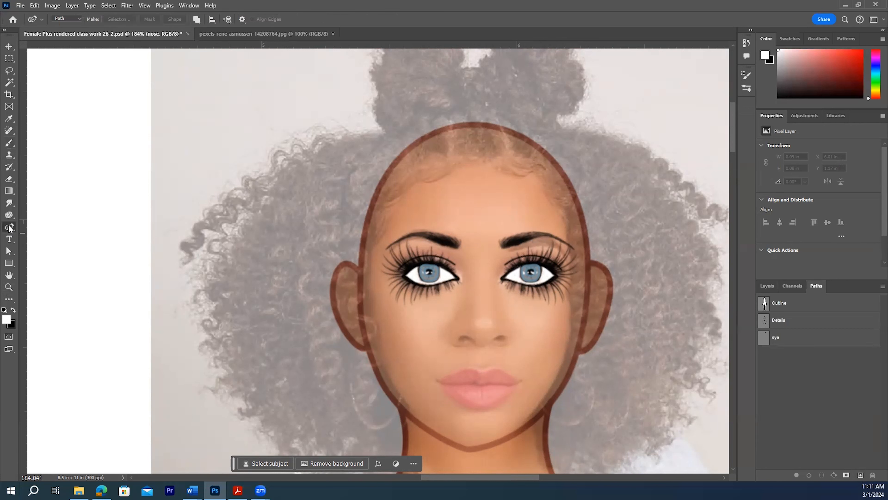
left_click(44, 228)
left_click(9, 287)
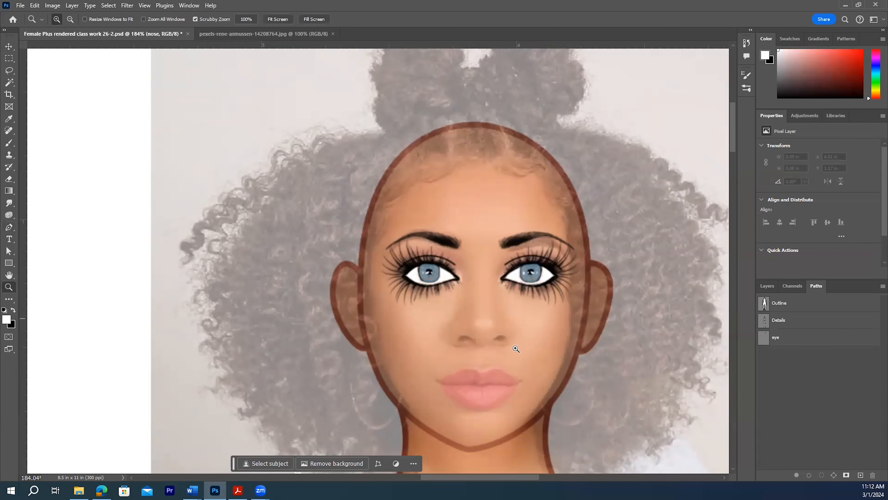
left_click_drag(521, 351, 532, 354)
left_click(8, 227)
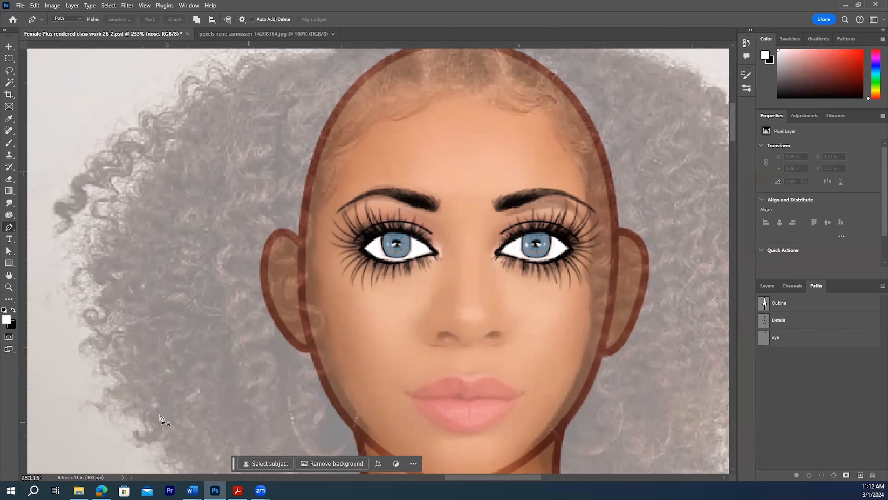
left_click_drag(462, 477, 479, 476)
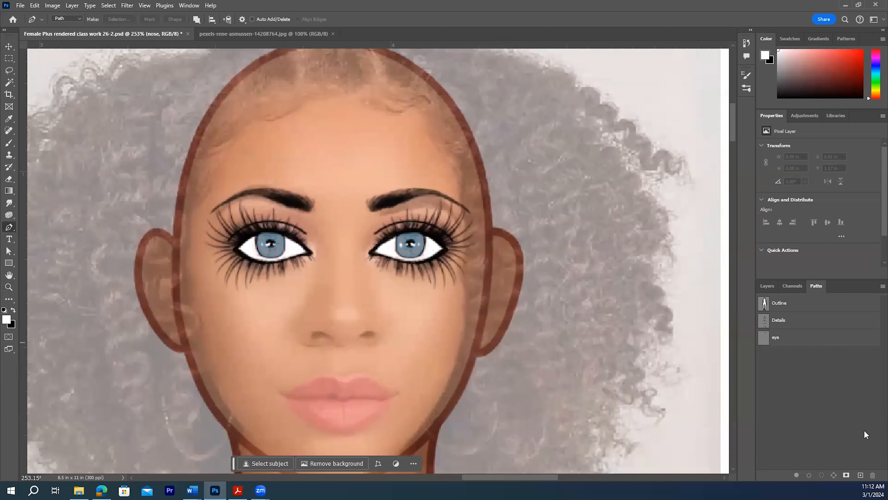
left_click(860, 474)
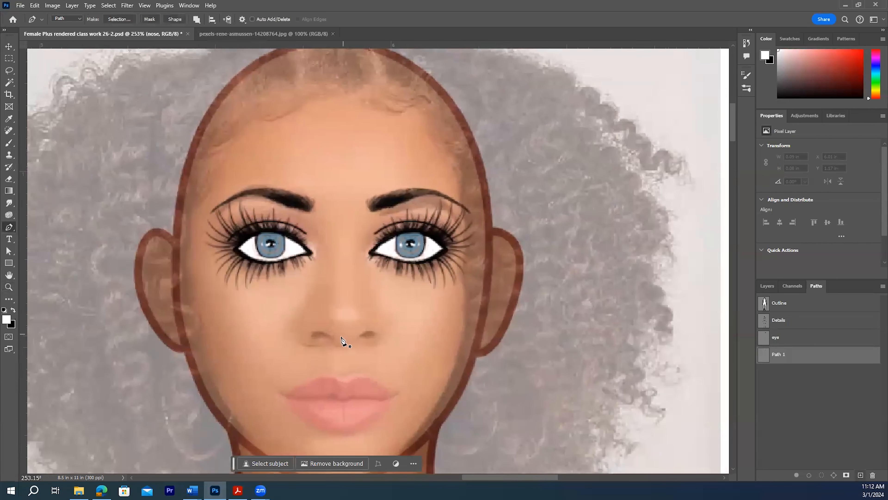
- Trace both nostrils and the curve joining them along the base of the nose as one path about 0.2 in wide
left_click(329, 339)
left_click_drag(305, 332, 321, 332)
left_click(330, 338)
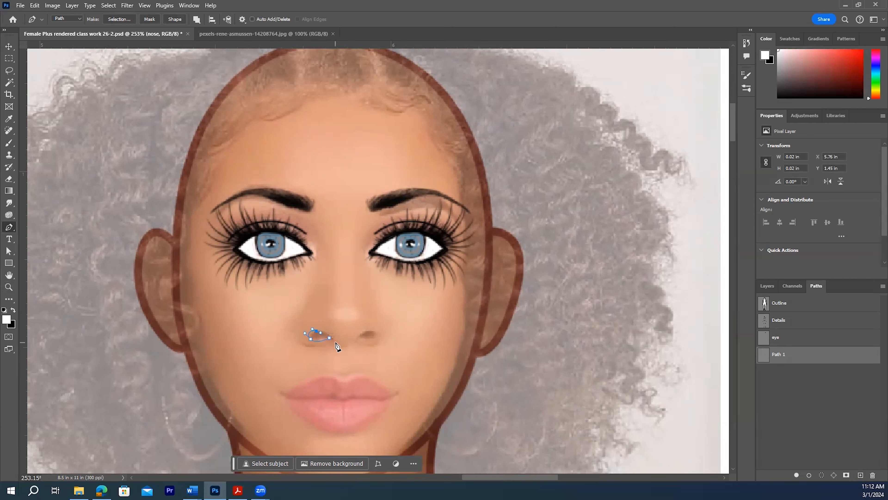
left_click(349, 346)
left_click(356, 339)
mouse_move(364, 331)
left_mouse_down()
mouse_move(378, 336)
mouse_move(373, 345)
left_mouse_up()
left_click(364, 344)
left_click(357, 339)
- Smooth the curve between the nostrils with the Curvature Pen tool by moving anchor points and deleting surplus ones
left_click(9, 227)
right_click(9, 228)
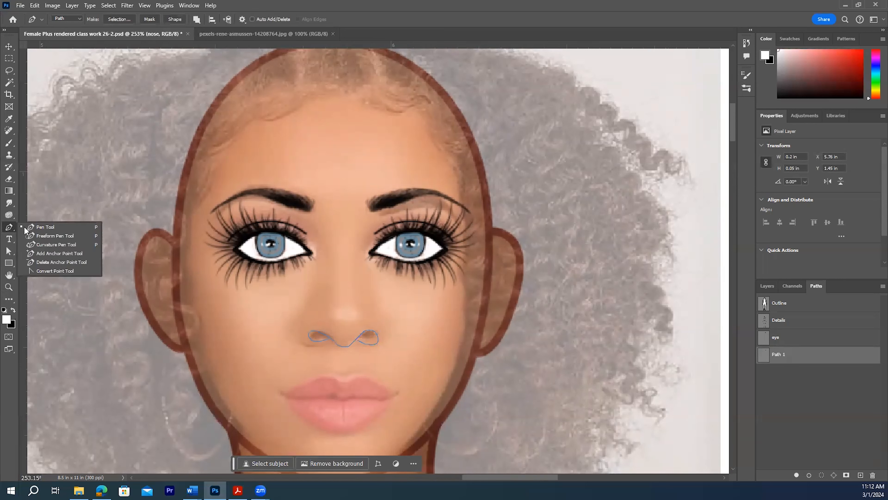
left_click(43, 244)
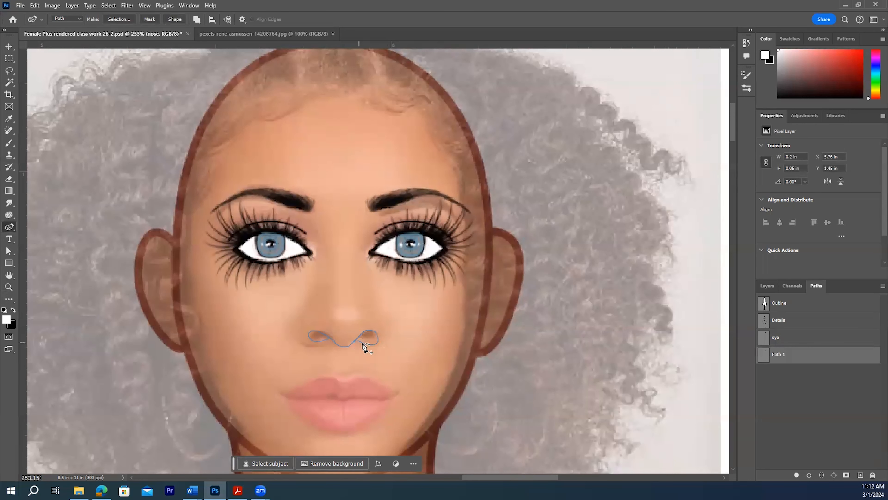
left_click_drag(362, 344, 360, 341)
left_click_drag(360, 341, 337, 340)
key("Delete")
left_click(335, 342)
mouse_move(350, 345)
left_mouse_down()
mouse_move(311, 337)
mouse_move(343, 345)
mouse_move(359, 336)
left_mouse_up()
left_click(355, 343)
key("Delete")
key("Delete")
left_click(337, 340)
key("Delete")
left_click_drag(342, 345, 344, 345)
- Reshape the nostril loop below the eye 2 side and delete its surplus anchor points
mouse_move(364, 331)
left_mouse_down()
mouse_move(375, 334)
mouse_move(359, 336)
mouse_move(367, 344)
mouse_move(376, 336)
left_mouse_up()
left_click(364, 343)
key("Delete")
left_click(366, 344)
left_click(360, 343)
key("Delete")
- Rename the new nostril path Nose
left_click(802, 408)
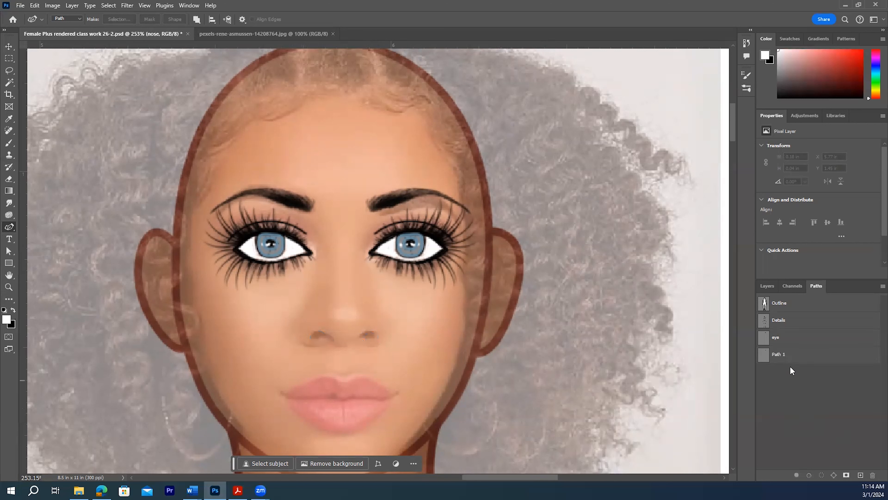
double_click(790, 358)
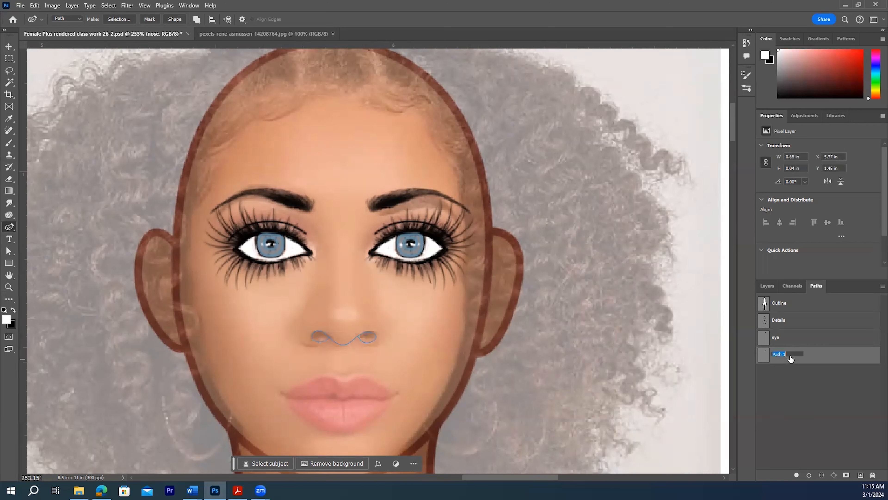
type("Nose")
key("Return")
- Add an open curve about 0.09 in high along each side wing of the nose in the Nose path
left_click(305, 312)
left_click_drag(305, 346, 321, 355)
key("Escape")
left_click(376, 308)
left_click_drag(381, 341, 371, 361)
key("Escape")
left_click(9, 251)
left_click(383, 329)
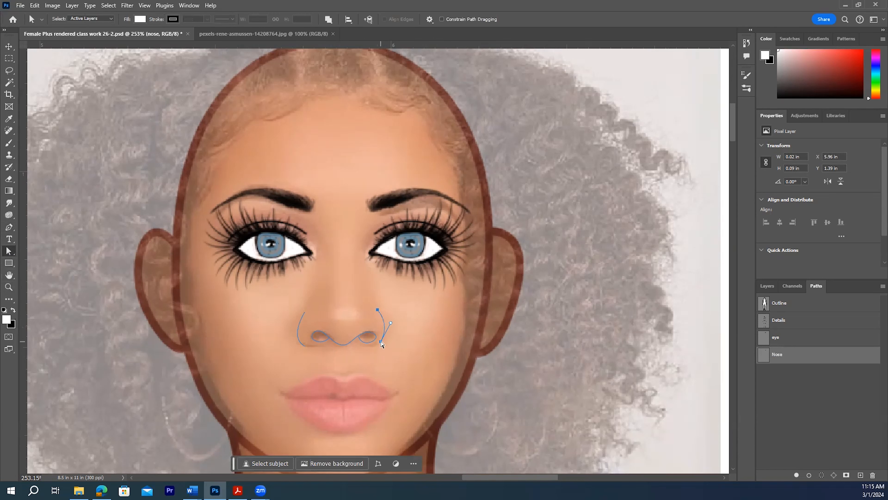
left_click(332, 365)
- Stroke the Nose path with a black 2 px Hard Round brush on the nose layer and deselect the path
left_click(10, 145)
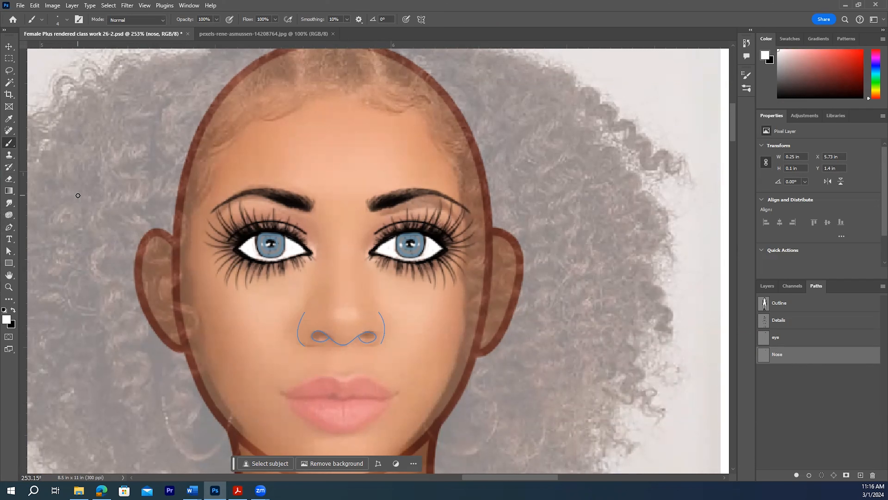
key("x")
left_click(67, 20)
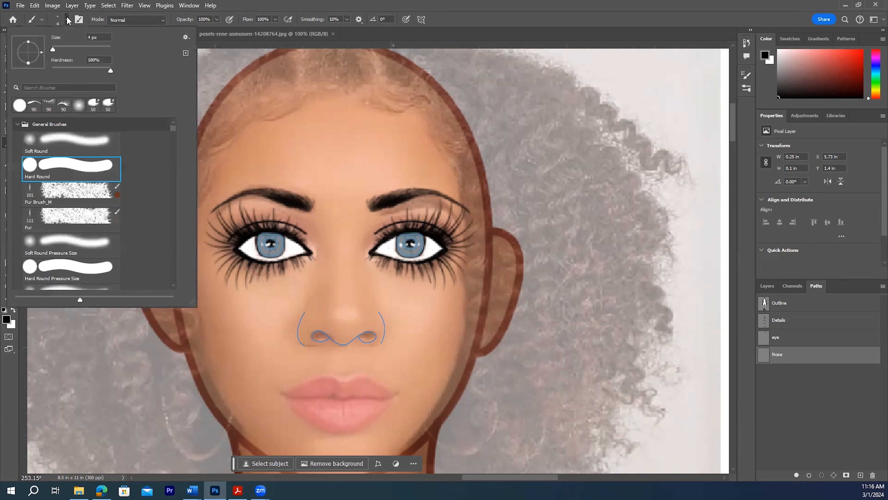
left_click(68, 21)
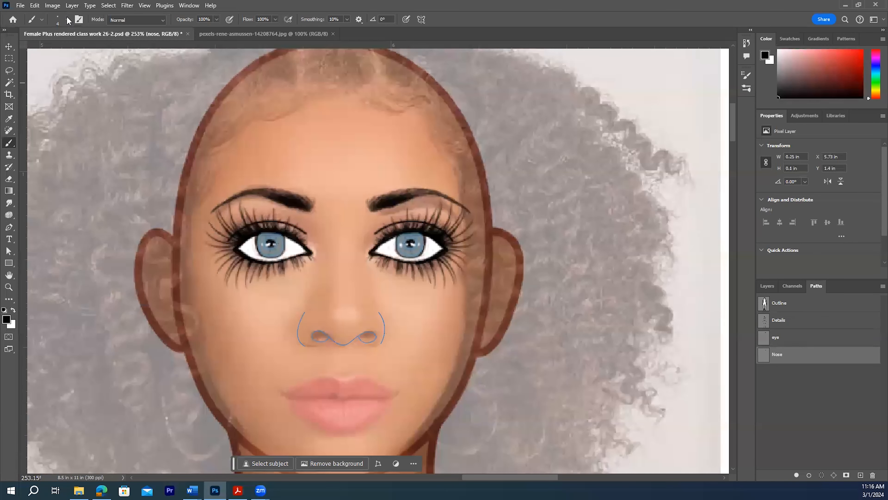
key("bracketleft")
right_click(794, 354)
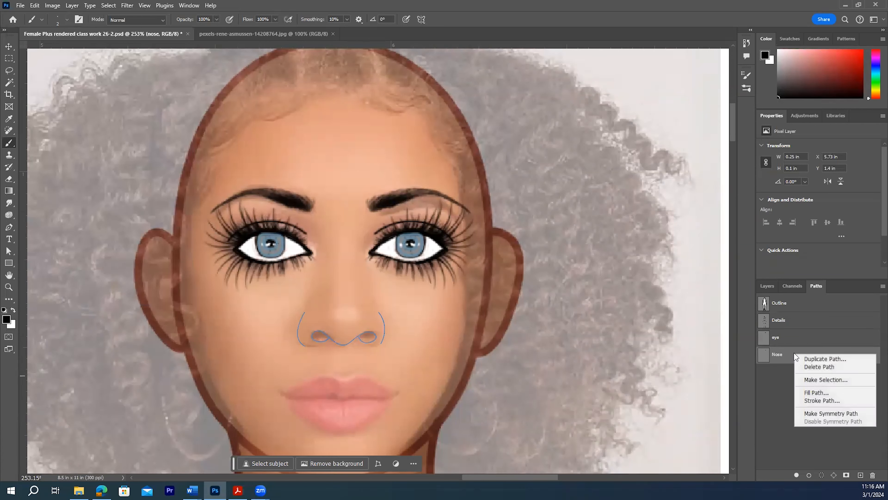
left_click(818, 401)
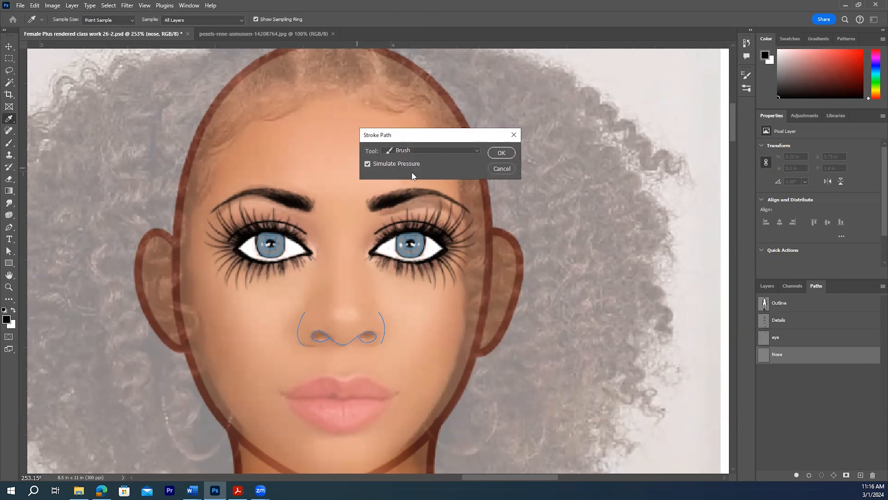
left_click(501, 153)
key("b")
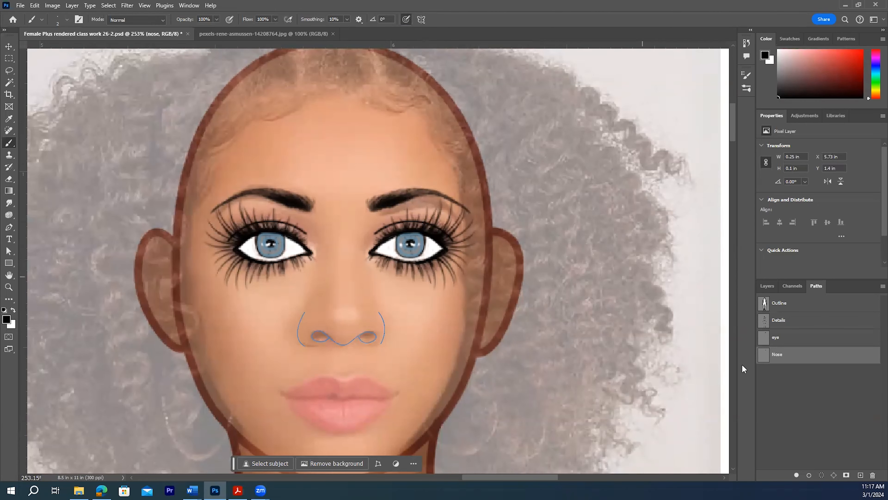
left_click(809, 475)
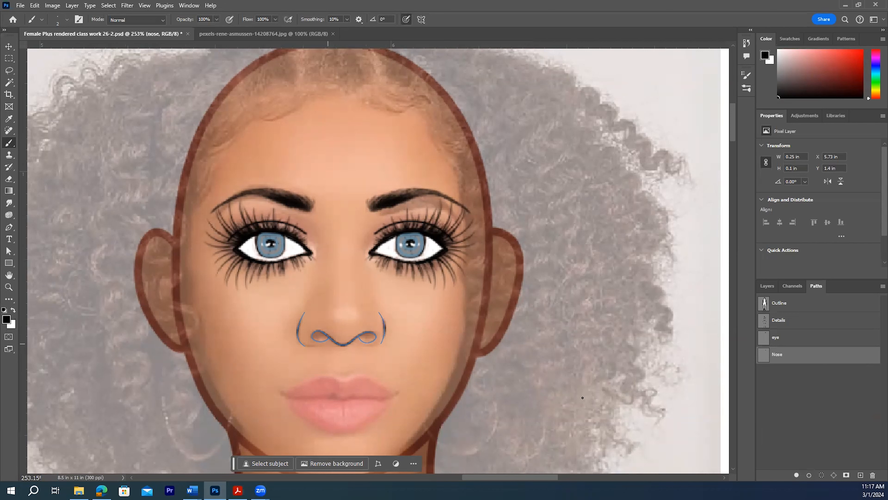
left_click(788, 405)
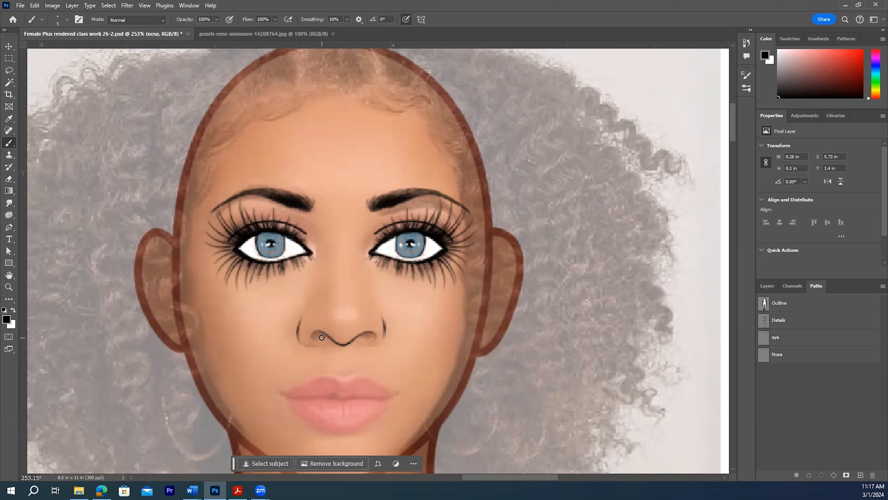
- Paint both nostrils solid black on the nose layer, using a smaller brush for the finer edges
left_click(766, 286)
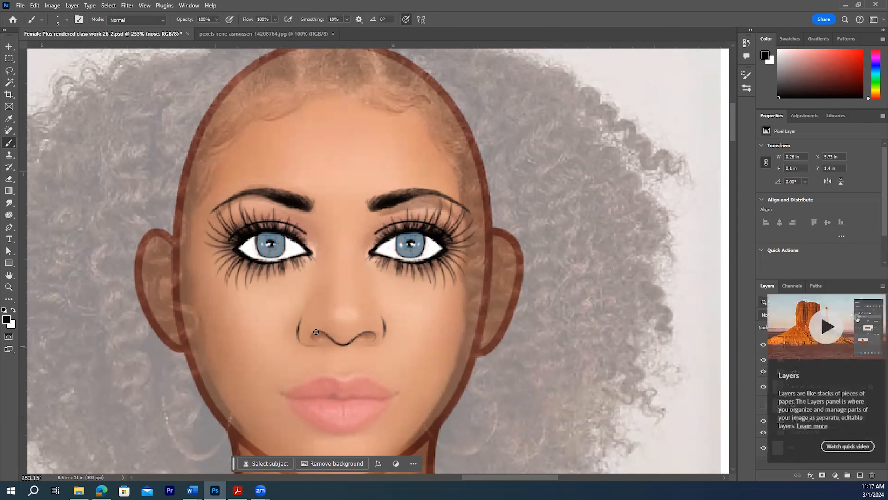
mouse_move(318, 334)
left_mouse_down()
mouse_move(371, 335)
mouse_move(379, 338)
left_mouse_up()
key("bracketleft")
key("bracketleft")
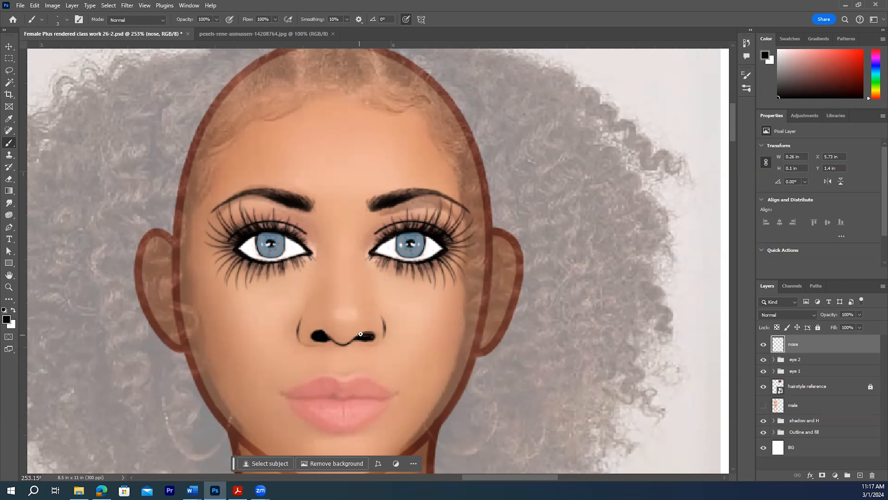
left_click_drag(365, 331, 374, 338)
- Add a new layer named lips above the nose layer
scroll(425, 379, "down", 2)
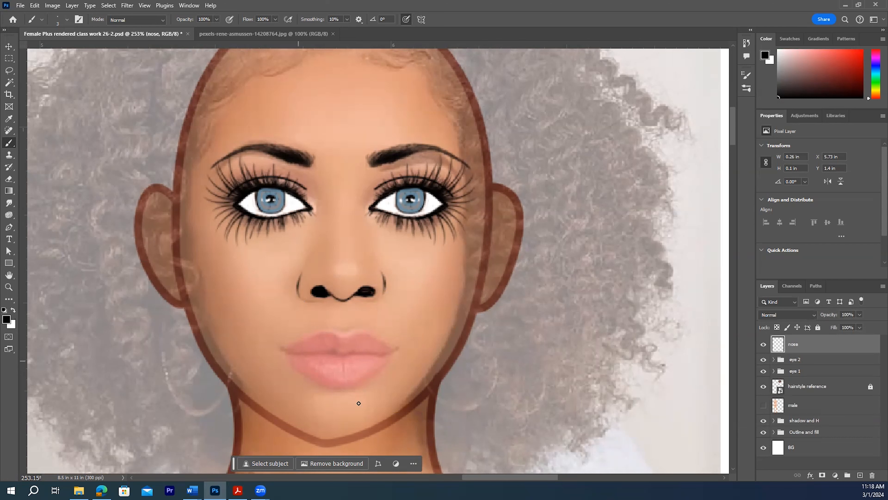
left_click(859, 475)
double_click(794, 349)
type("lips")
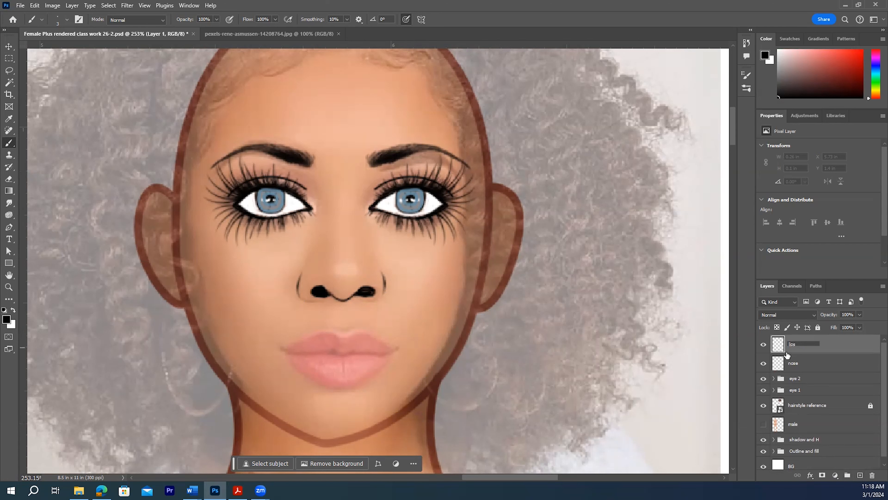
key("Return")
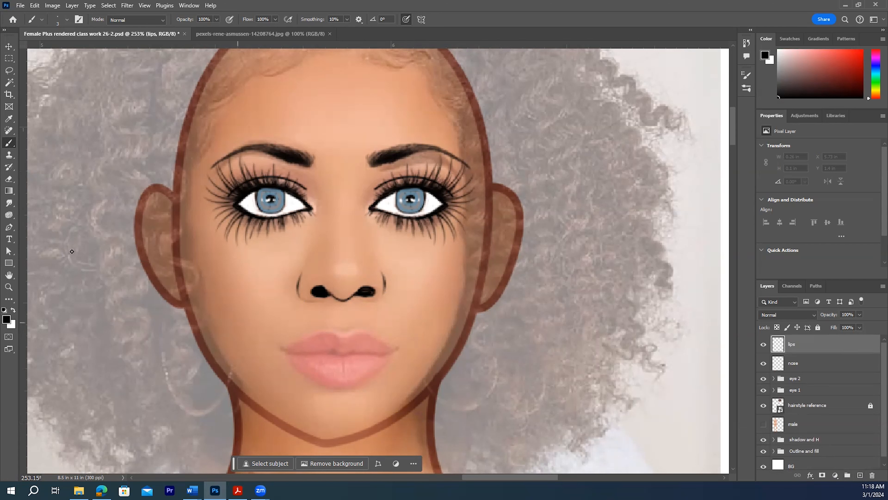
- In a new path, trace a closed outline about 0.32 in wide around the lips with the Pen tool
left_click(9, 228)
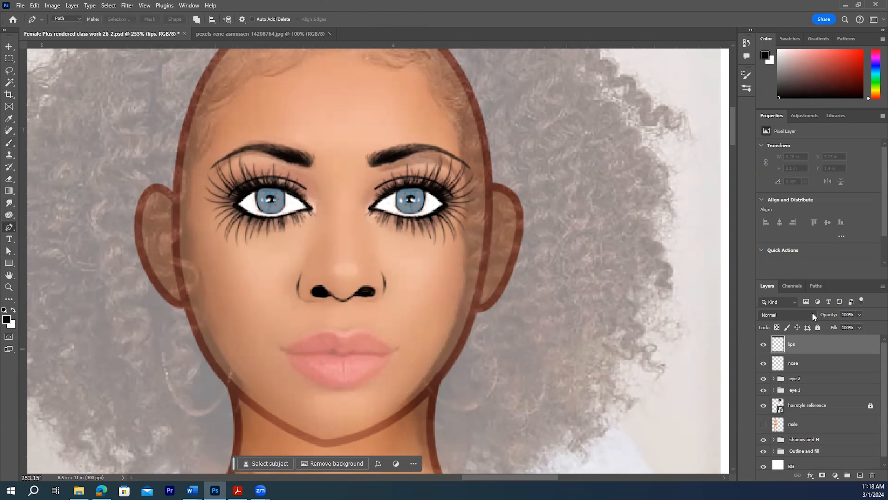
left_click(812, 286)
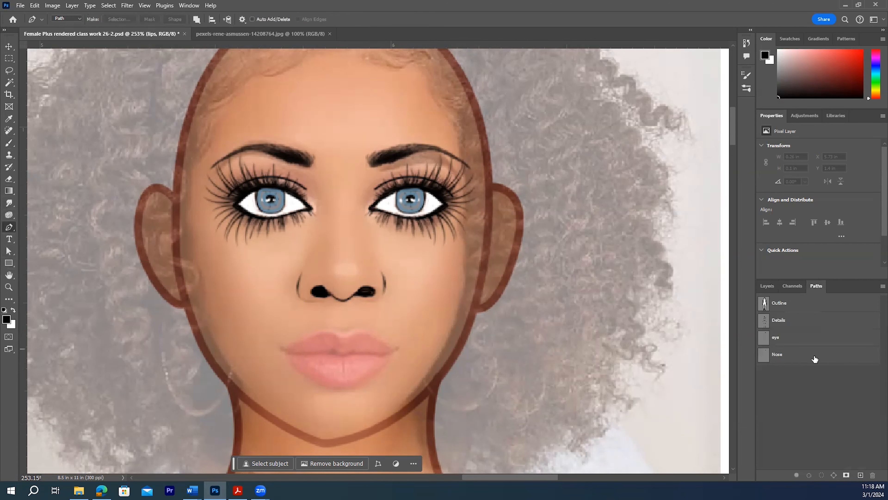
left_click(861, 475)
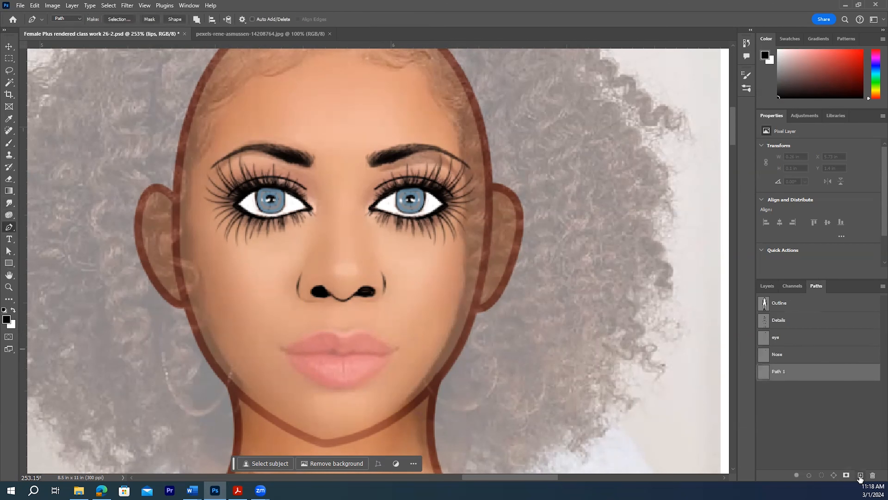
left_click(284, 349)
left_click_drag(338, 337, 422, 372)
left_click(351, 334)
left_click_drag(340, 386, 305, 388)
left_click(283, 349)
- Add an open line between the mouth corners where the lips meet and bend it with the Curvature Pen tool
left_click(724, 346, "ctrl")
left_click(283, 349)
mouse_move(317, 357)
left_mouse_down()
mouse_move(346, 361)
mouse_move(331, 356)
left_mouse_up()
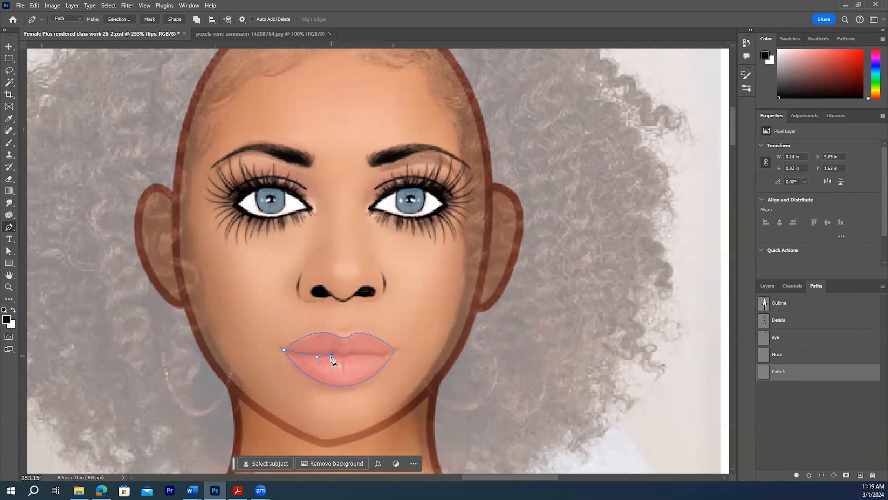
left_click(395, 349)
right_click(12, 227)
left_click(46, 249)
left_click(302, 352)
left_click_drag(369, 350, 369, 355)
left_click(341, 357)
- Refine the lip outline by adjusting the anchor points of the cupid's bow and the lower lip's centre
key("a")
key("p")
left_click(343, 338)
left_click(318, 334)
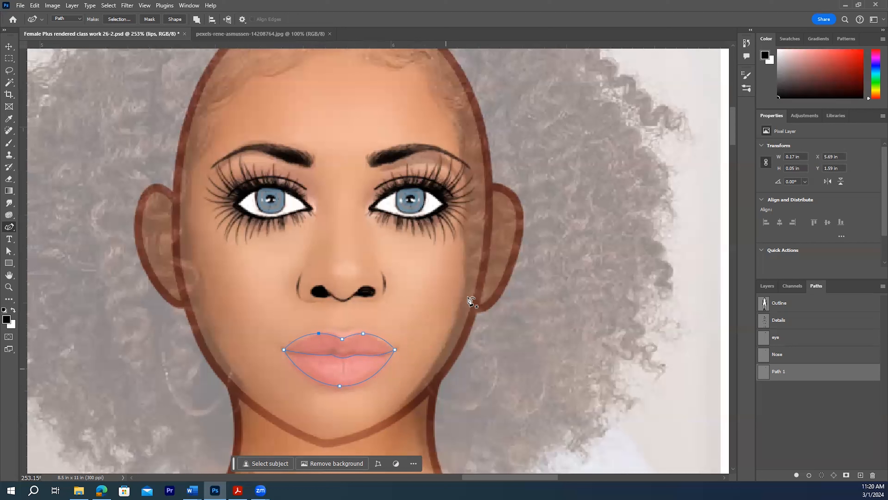
left_click_drag(339, 387, 337, 385)
- Sample the dark brown of the face outline (60302a) as the foreground color for the Brush tool
left_click(9, 144)
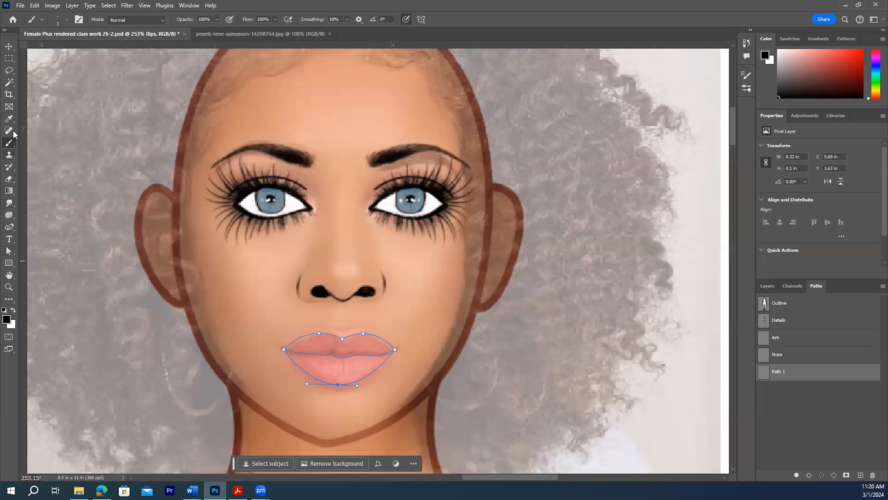
left_click(8, 119)
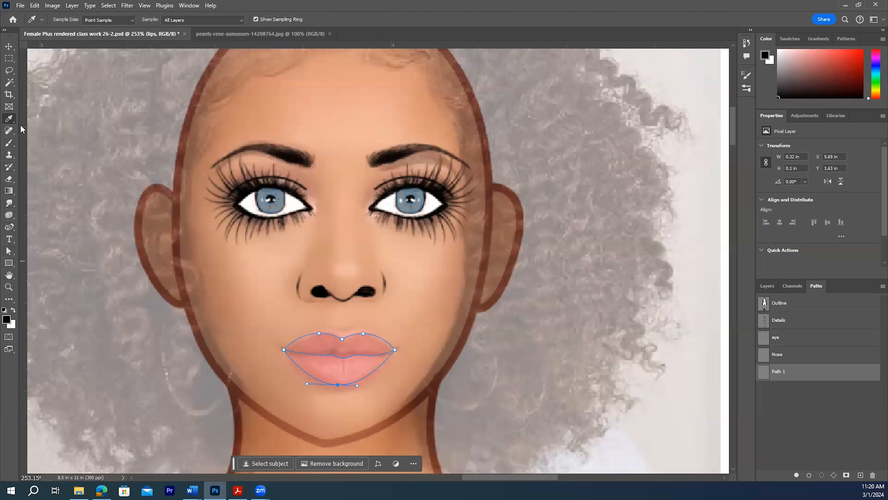
left_click(233, 379)
left_click(10, 147)
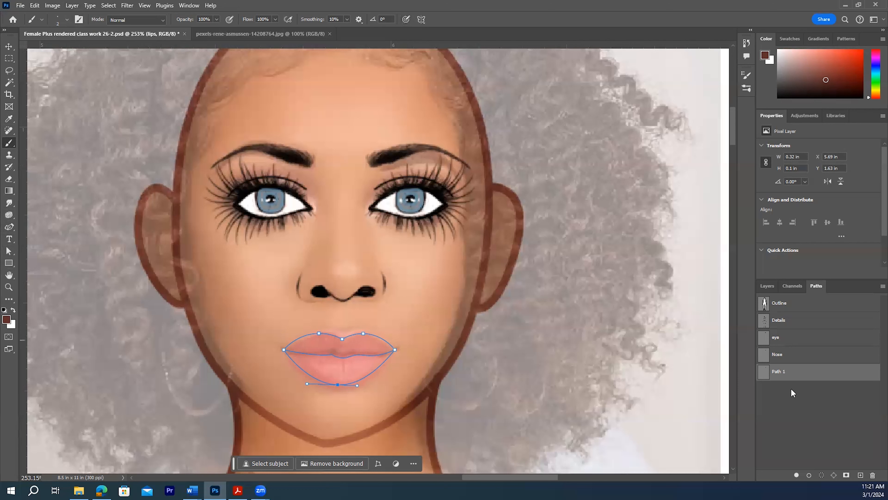
- Rename the new mouth path lips and select it
double_click(777, 371)
key("BackSpace")
type("lips")
left_click(833, 415)
left_click(800, 373)
- Try stroking the lips path with the dark brown 2 px brush, and undo the stroke
left_click(767, 286)
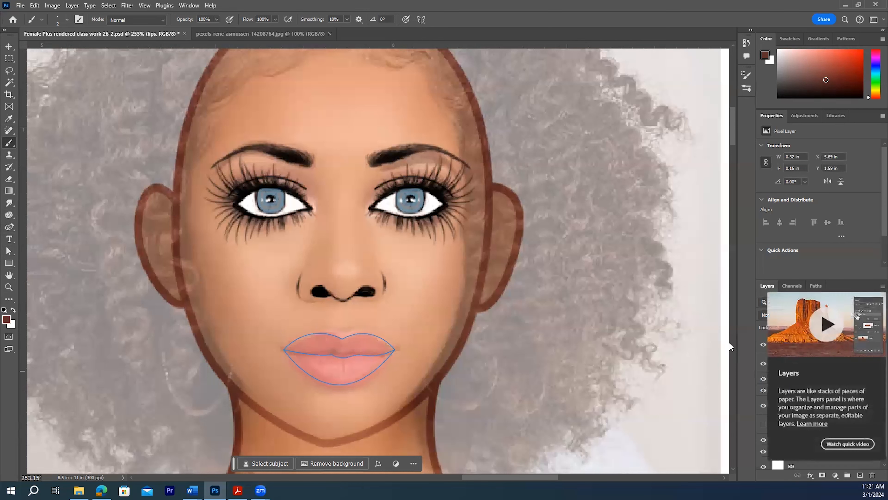
left_click(813, 285)
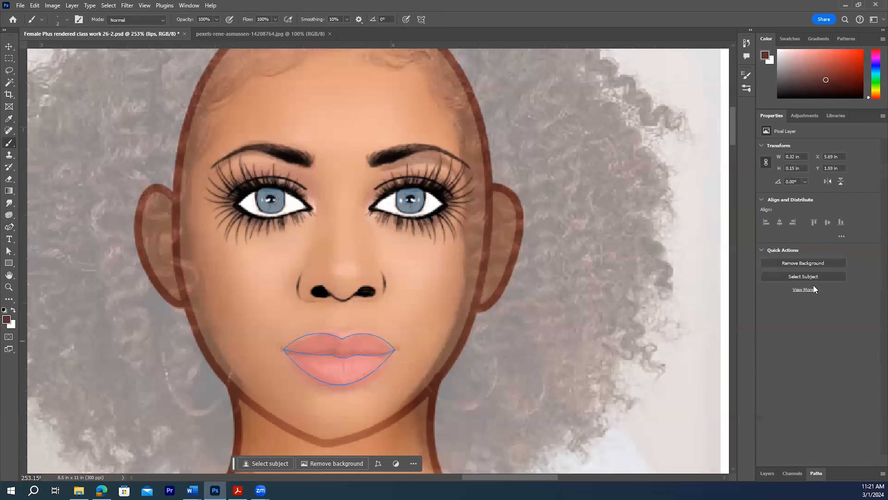
left_click(813, 474)
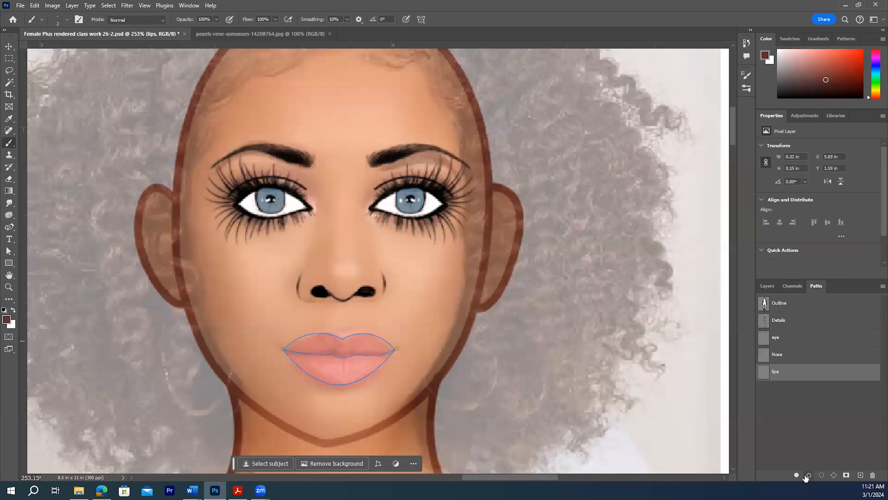
left_click(809, 475)
left_click(794, 413)
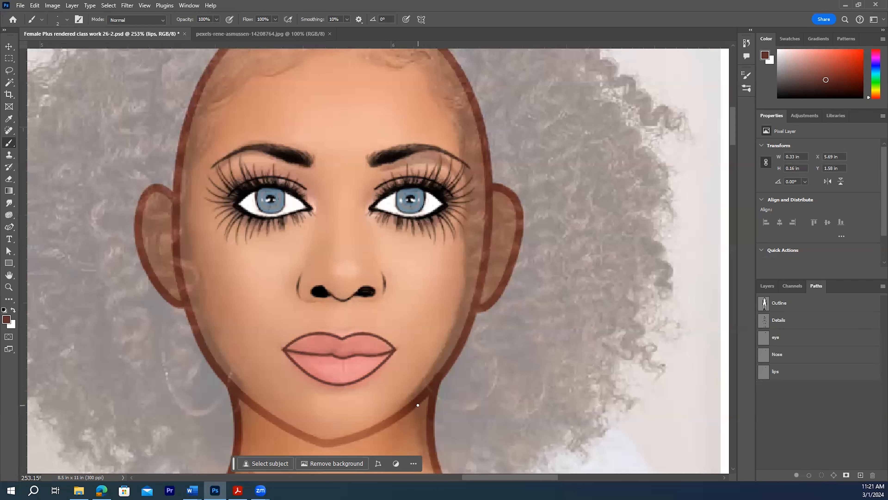
key("ctrl+z")
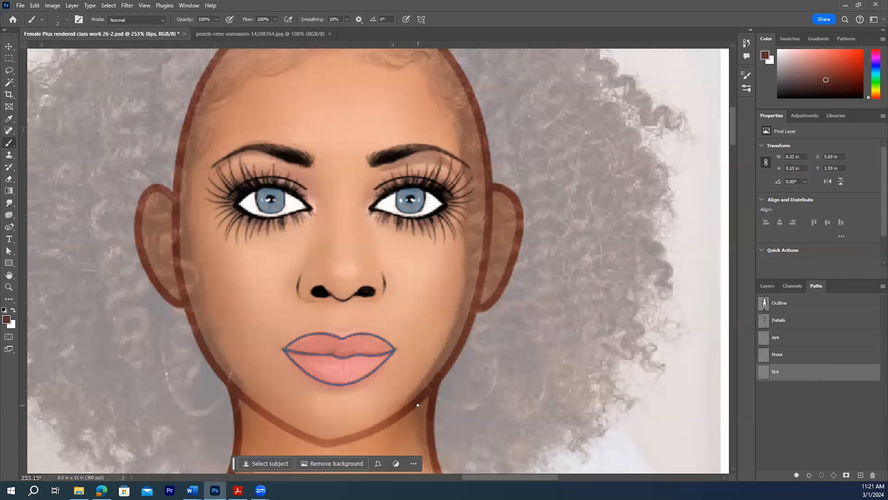
key("ctrl+z")
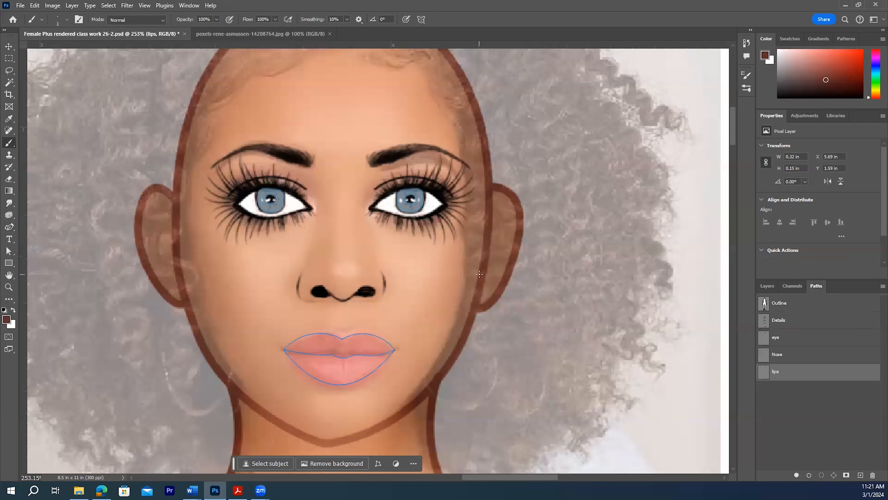
- Stroke the lips path with a dark brown 1 px brush, deselect the path and return to the layer list
left_click(808, 475)
left_click(814, 437)
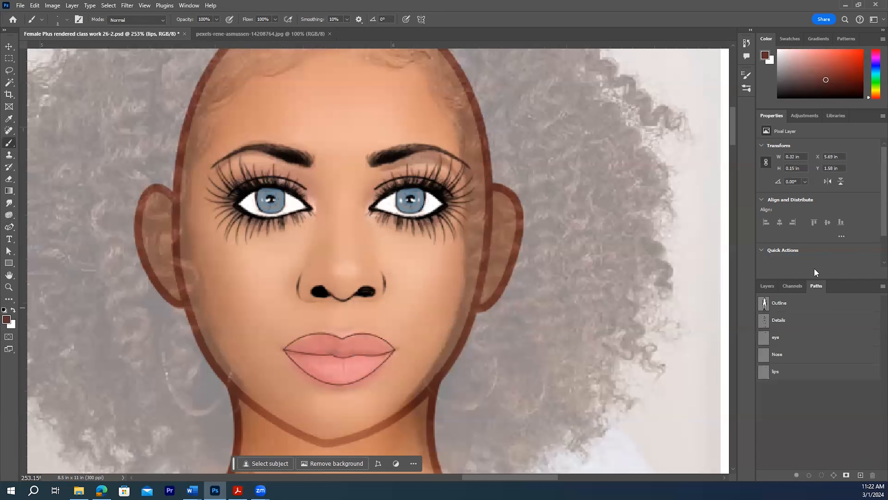
left_click(767, 284)
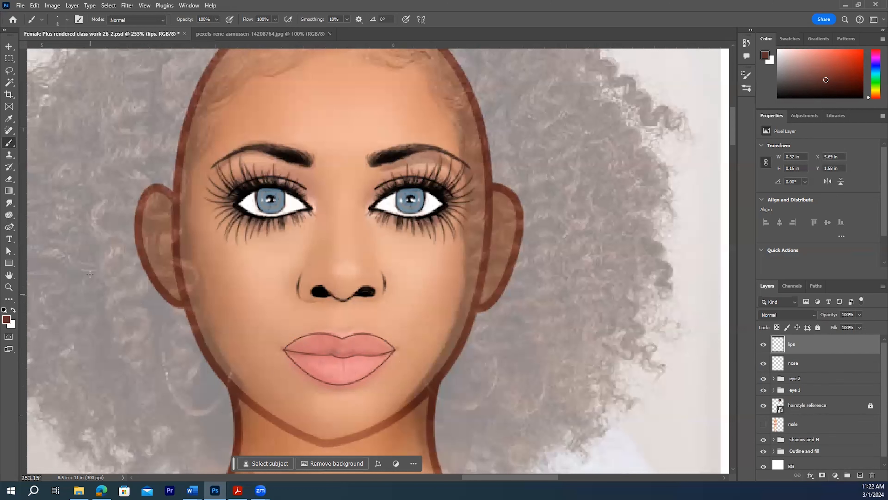
- Set the foreground color to a salmon pink suited to the lips
left_click(7, 318)
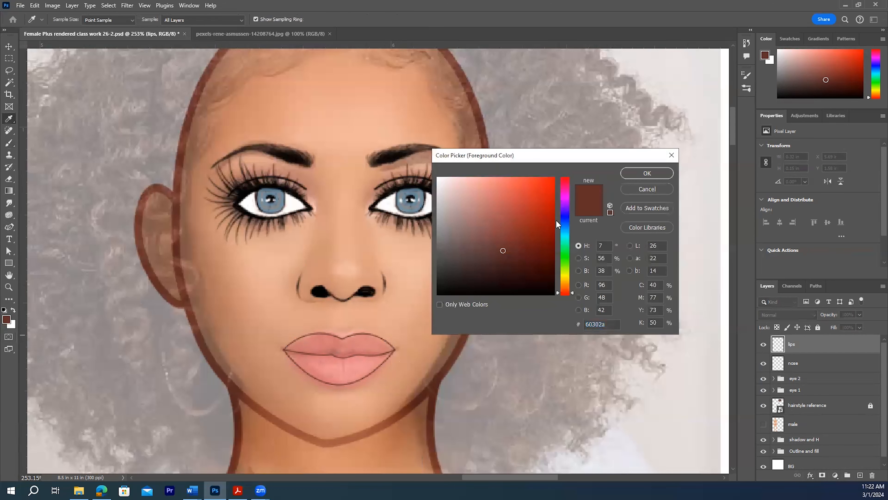
left_click(516, 202)
left_click(520, 224)
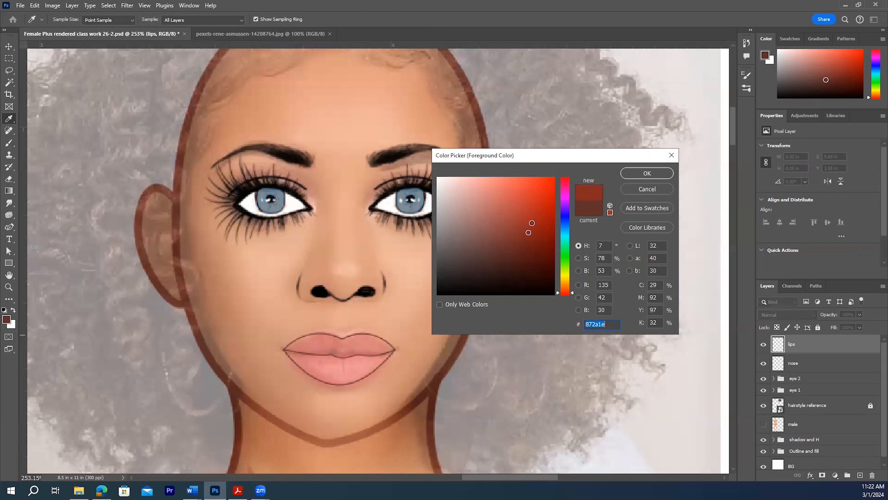
left_click(520, 218)
left_click(511, 218)
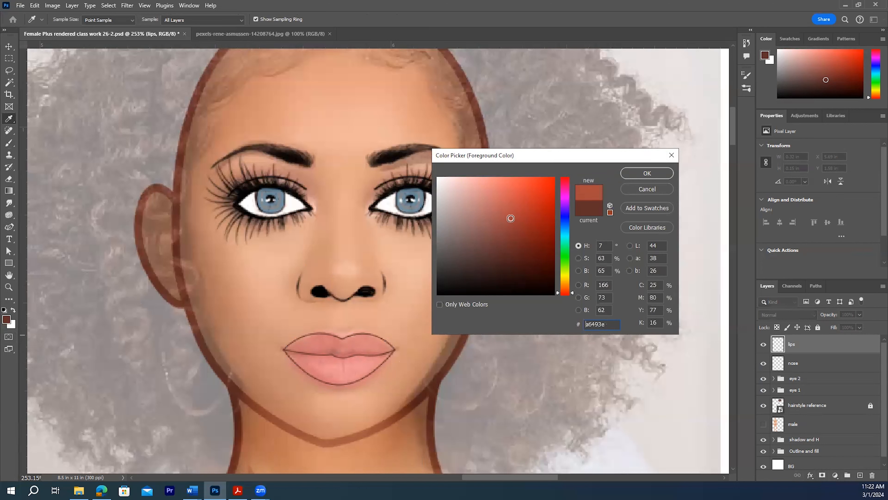
left_click(500, 209)
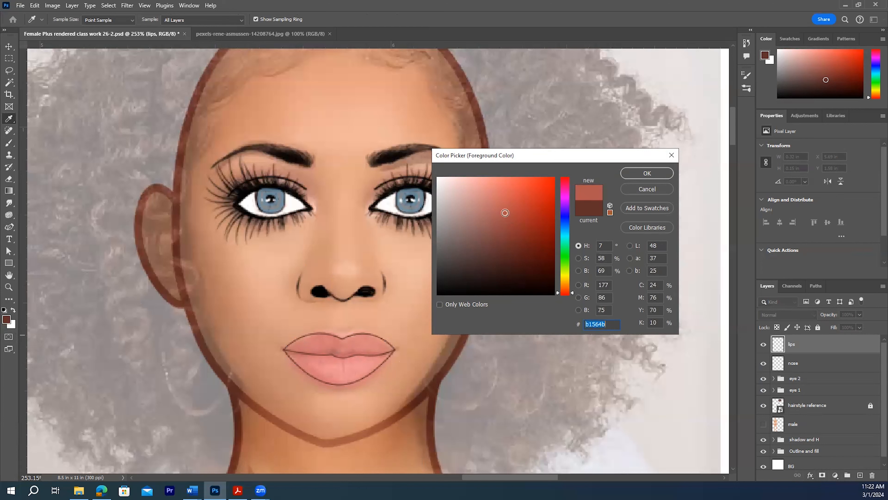
left_click(498, 208)
left_click(493, 206)
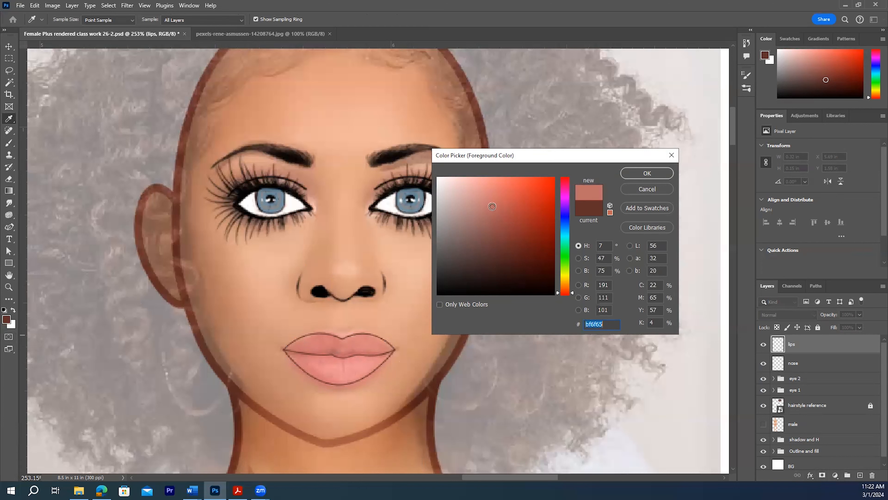
left_click(647, 173)
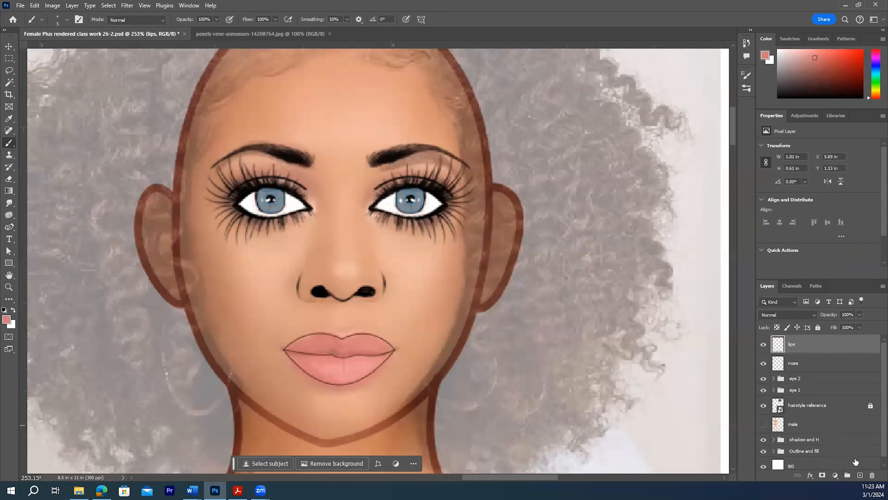
- Add a new layer above the lips layer and name it lip color
left_click(860, 475)
left_click_drag(811, 354, 873, 473)
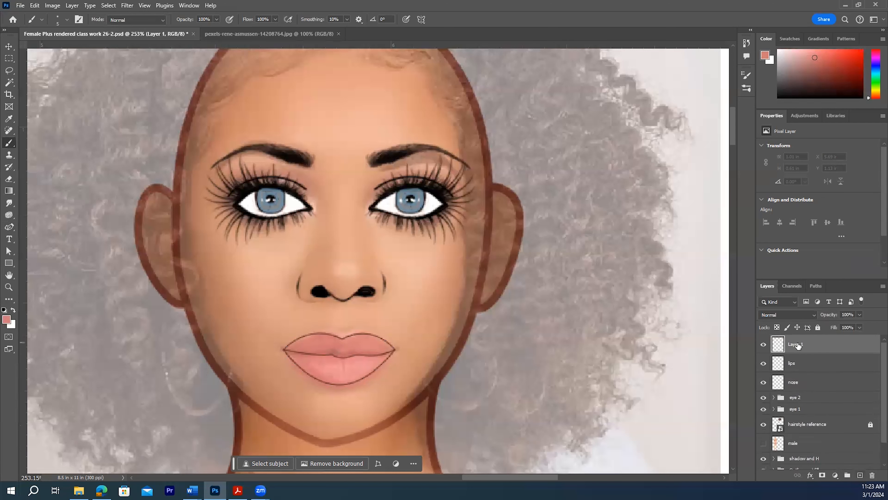
double_click(799, 344)
type("lip color")
key("BackSpace")
key("BackSpace")
key("BackSpace")
key("BackSpace")
key("Delete")
key("Return")
double_click(817, 347)
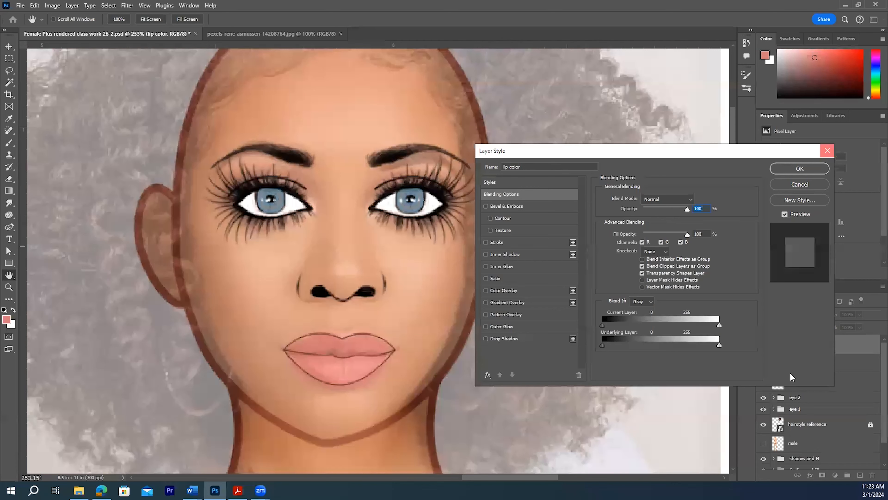
key("Escape")
- Select the upper and lower lip areas from the lips layer with the Magic Wand, hiding the contextual task bar
left_click(804, 363)
left_click(9, 82)
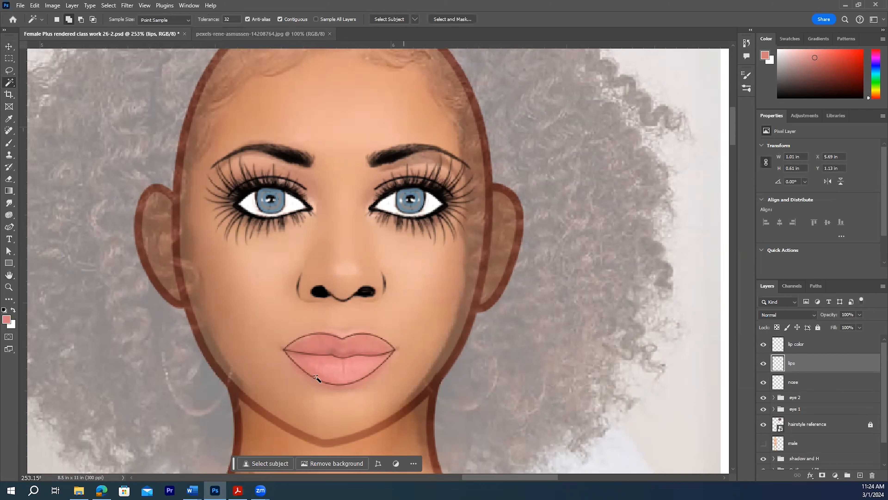
left_click(319, 346)
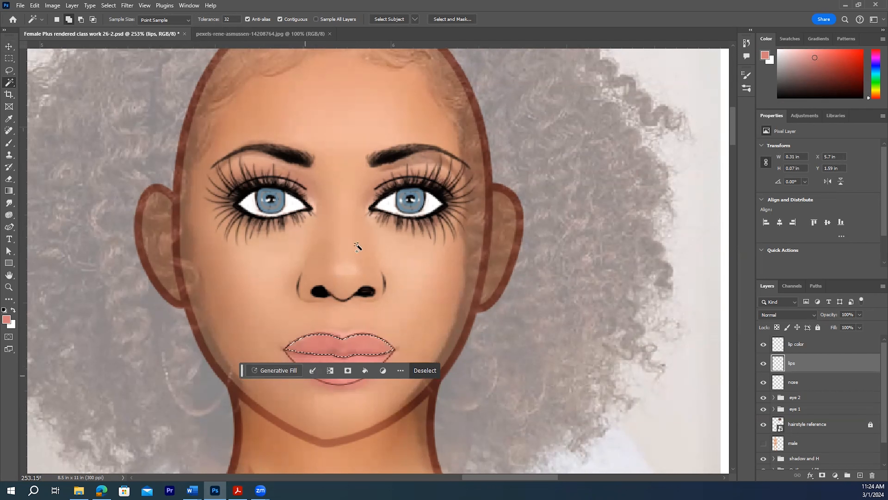
left_click(189, 6)
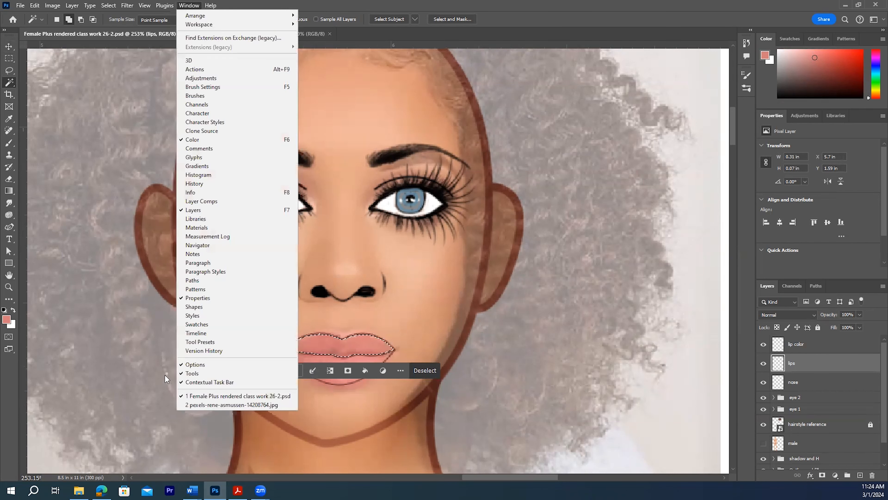
left_click(181, 383)
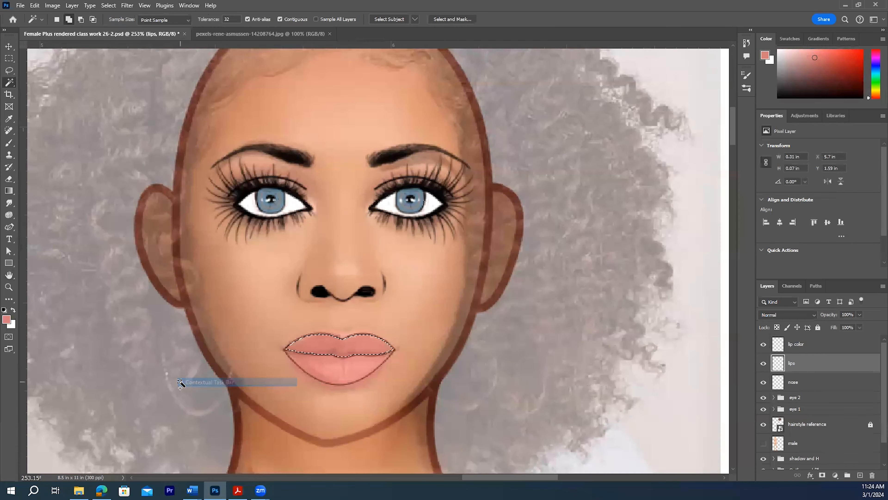
left_click(337, 371)
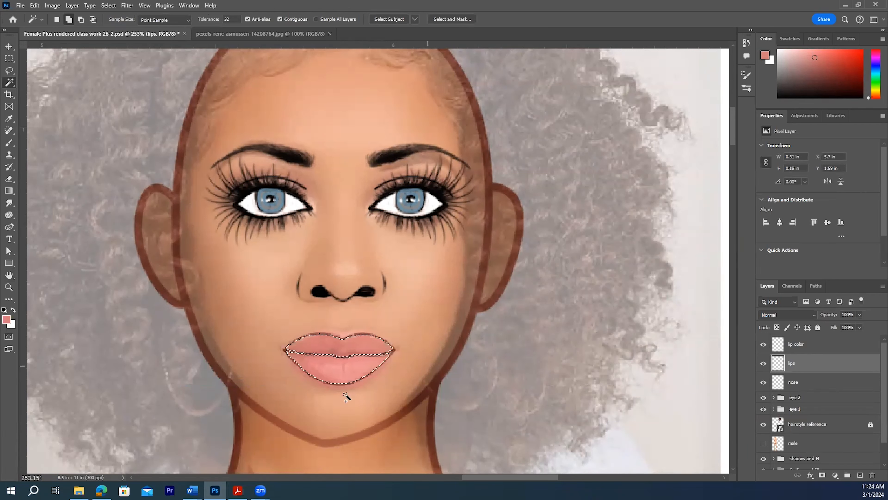
- Paint both selected lips salmon pink on the lip color layer with an enlarged brush
left_click(802, 346)
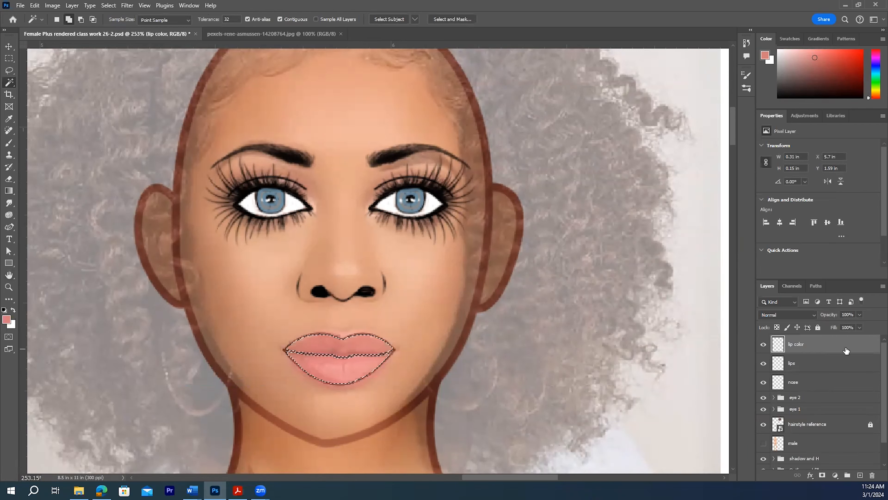
left_click(8, 143)
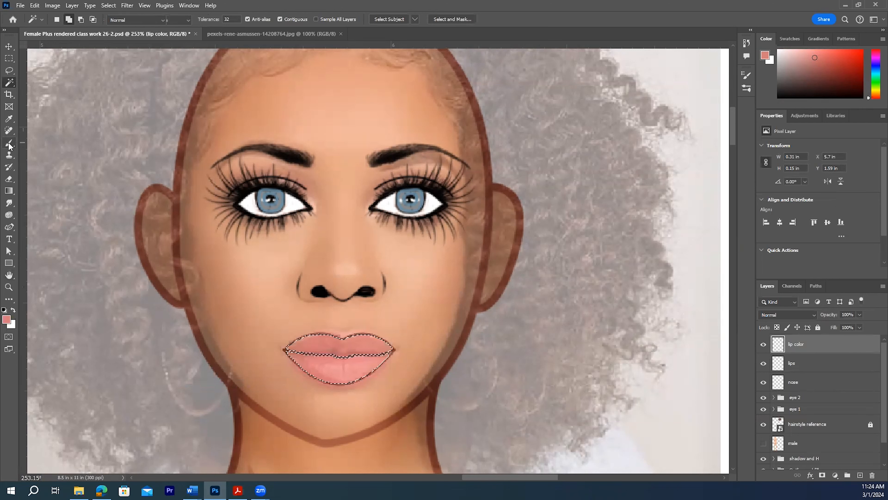
key("bracketright")
key("bracketright")
key("bracketright")
key("bracketright")
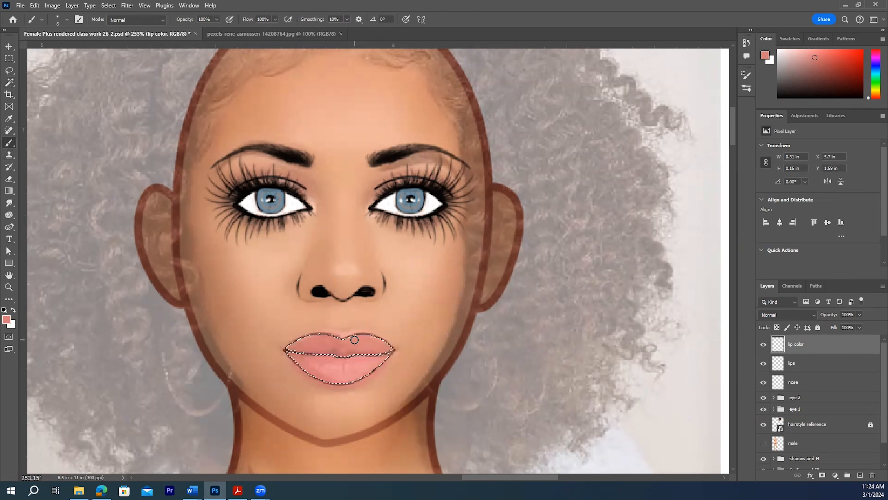
mouse_move(301, 347)
left_mouse_down()
mouse_move(314, 335)
mouse_move(303, 346)
mouse_move(365, 349)
mouse_move(304, 350)
mouse_move(381, 349)
mouse_move(372, 353)
mouse_move(379, 362)
mouse_move(348, 364)
left_mouse_up()
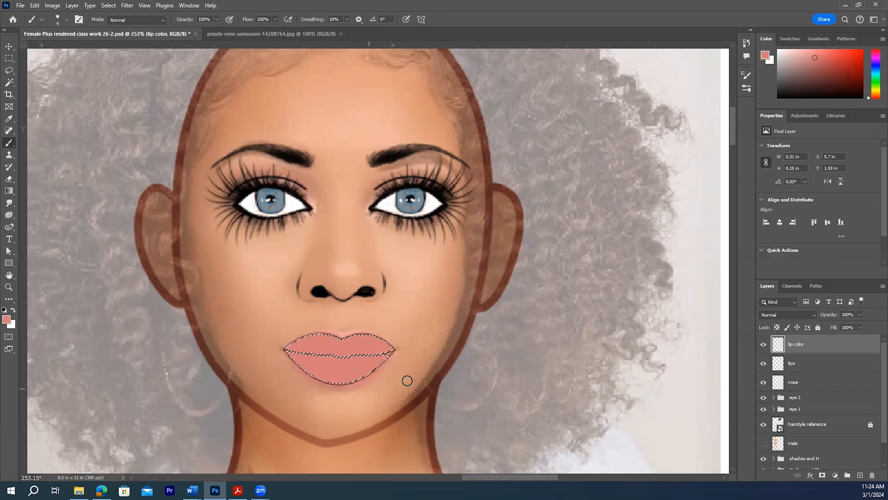
- Set the foreground color to the lighter pink e39996 and paint soft highlights on both lips
left_click(8, 321)
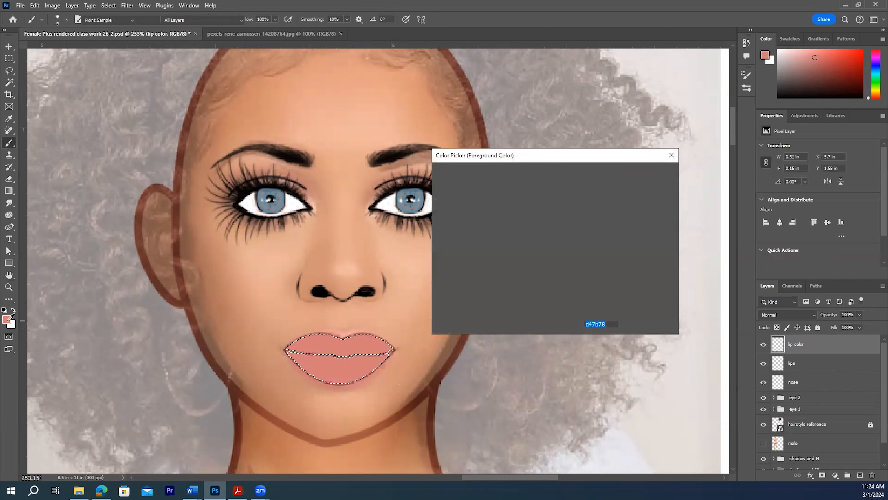
left_click(639, 175)
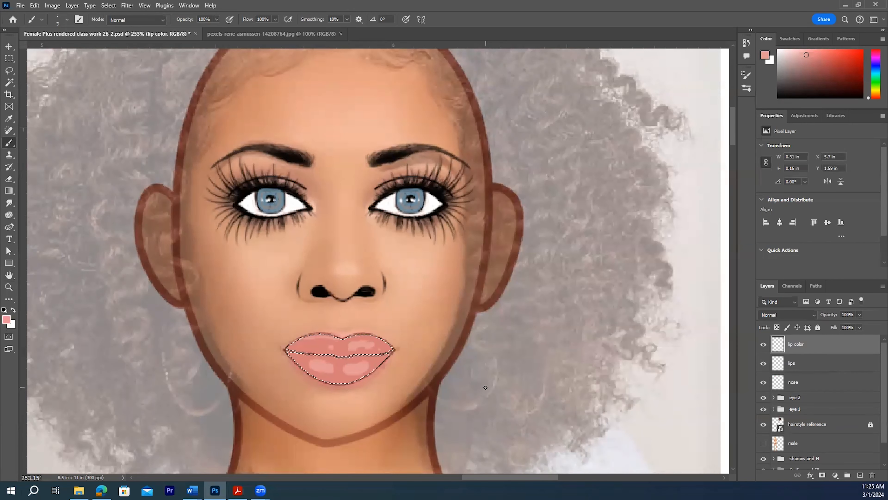
- Shade the lip corners, center line and lower edge in a darker reddish brown, reducing the brush opacity to 36%
left_click(11, 322)
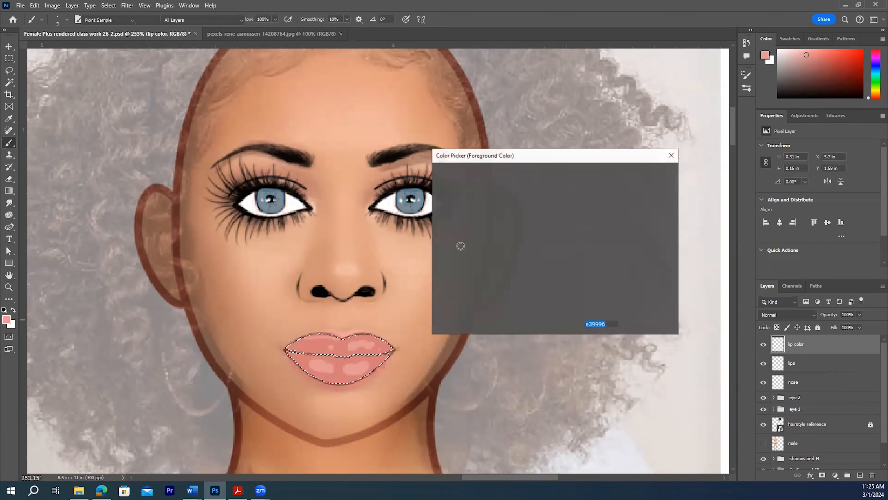
left_click(484, 199)
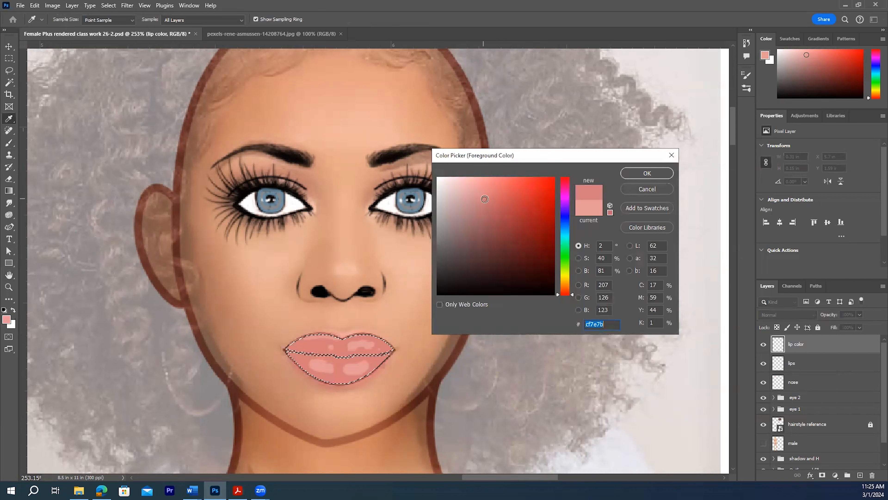
left_click(652, 175)
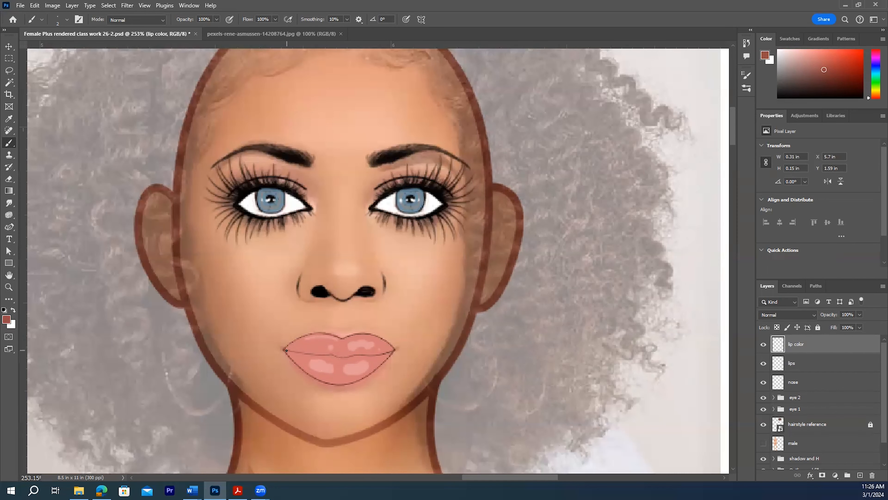
left_click_drag(285, 350, 352, 355)
left_click_drag(217, 20, 190, 29)
key("bracketright")
key("bracketright")
left_click_drag(293, 343, 287, 348)
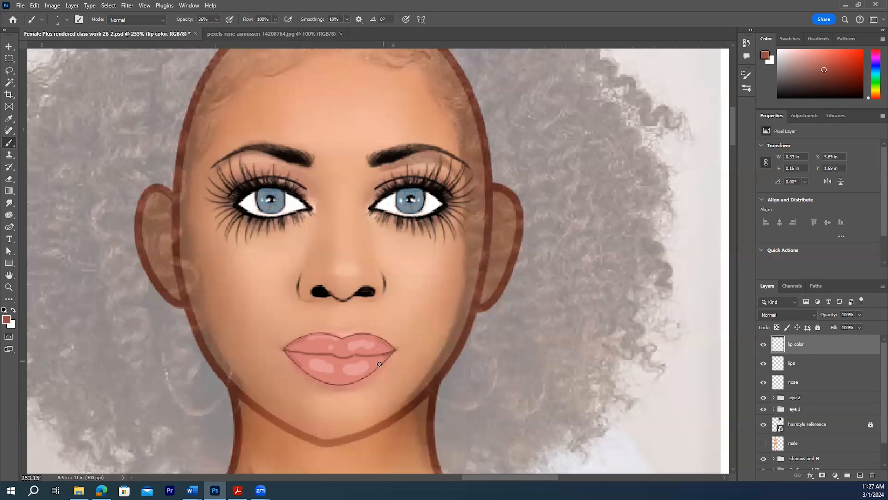
left_click_drag(318, 380, 361, 379)
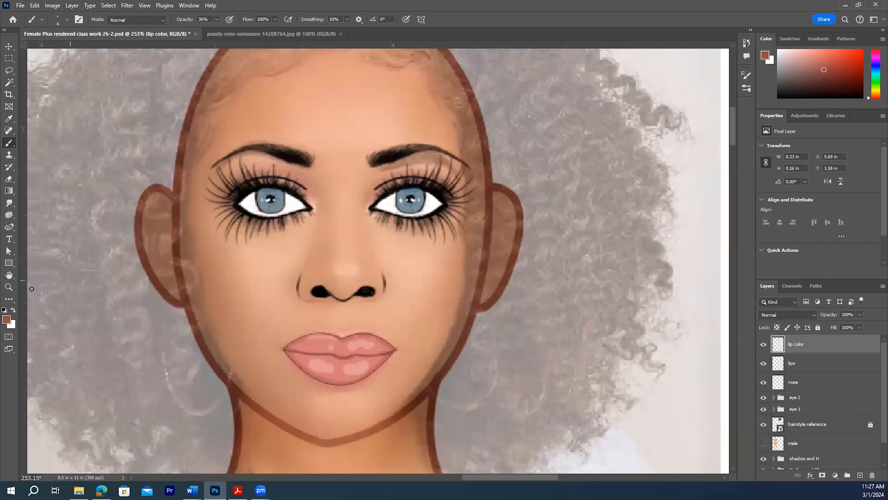
- Hide the hairstyle reference layer to show the whole face, and switch to the Move tool
left_click(9, 286)
left_click_drag(413, 381, 406, 378)
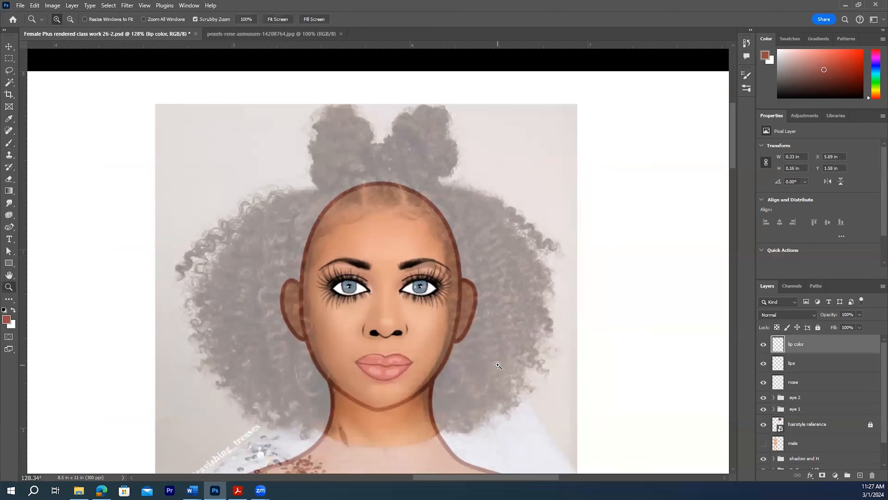
scroll(498, 365, "down", 2)
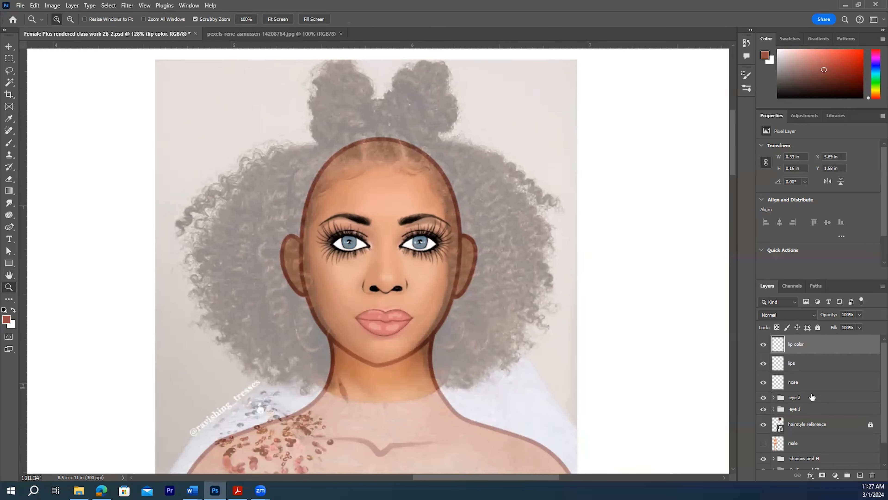
scroll(812, 396, "down", 2)
left_click(763, 400)
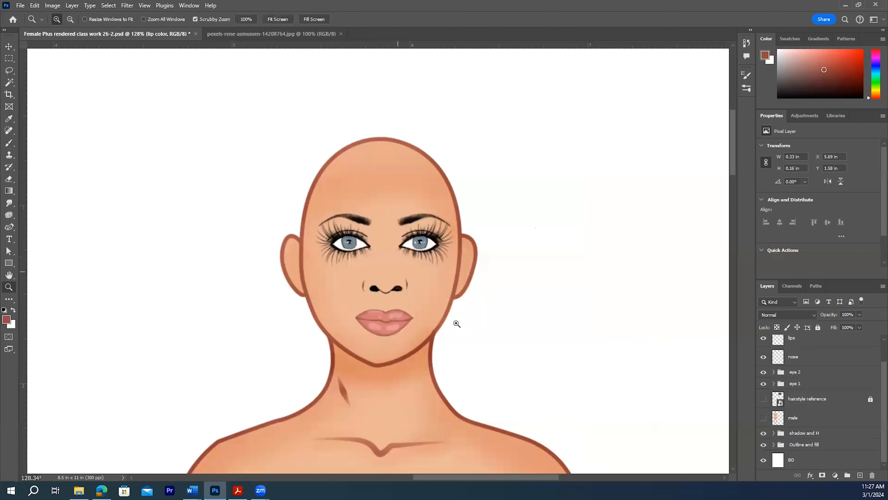
left_click(8, 46)
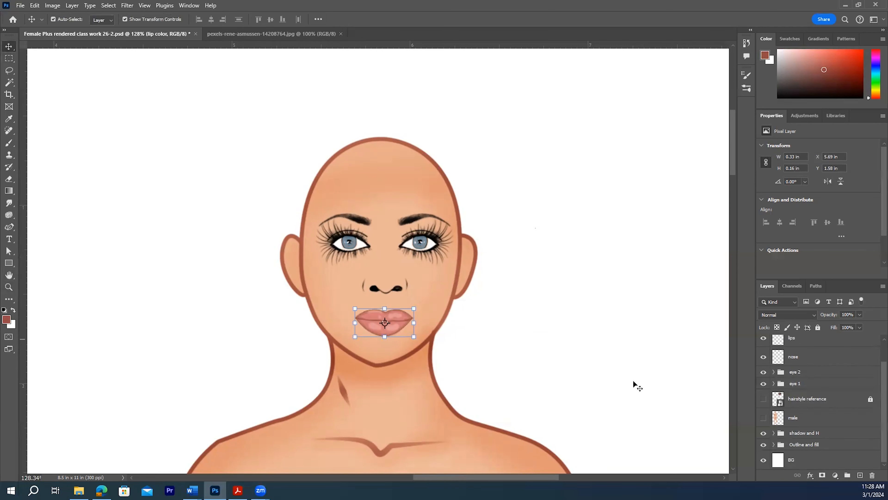
scroll(833, 385, "up", 1)
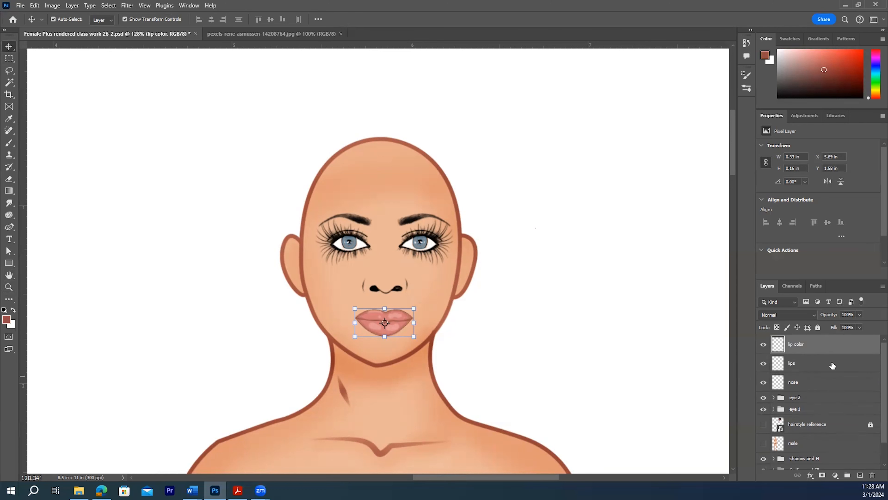
- Scale the nose layer down slightly to about 0.25 in wide and 0.09 in high
left_click(818, 363)
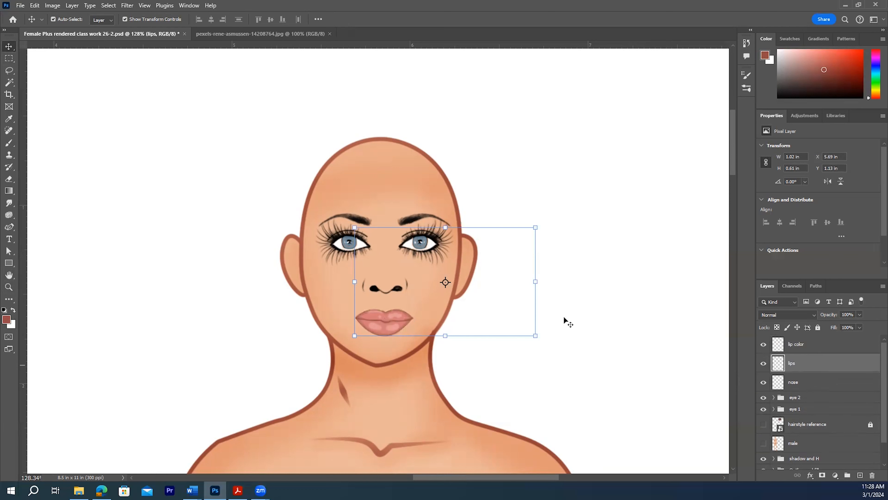
left_click(598, 326)
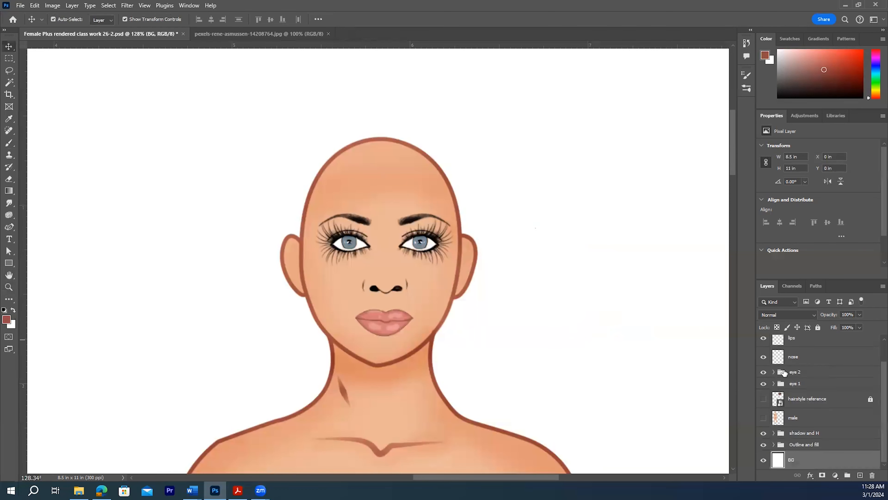
left_click(801, 360)
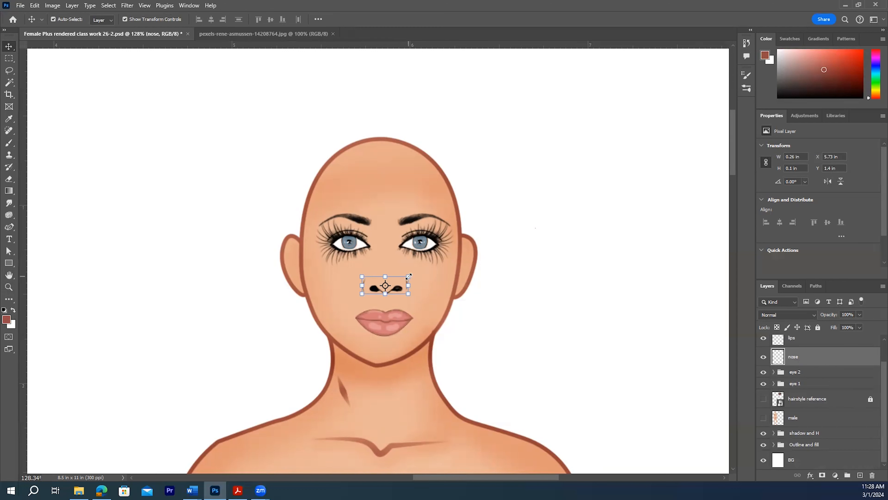
left_click_drag(409, 276, 405, 277)
key("Return")
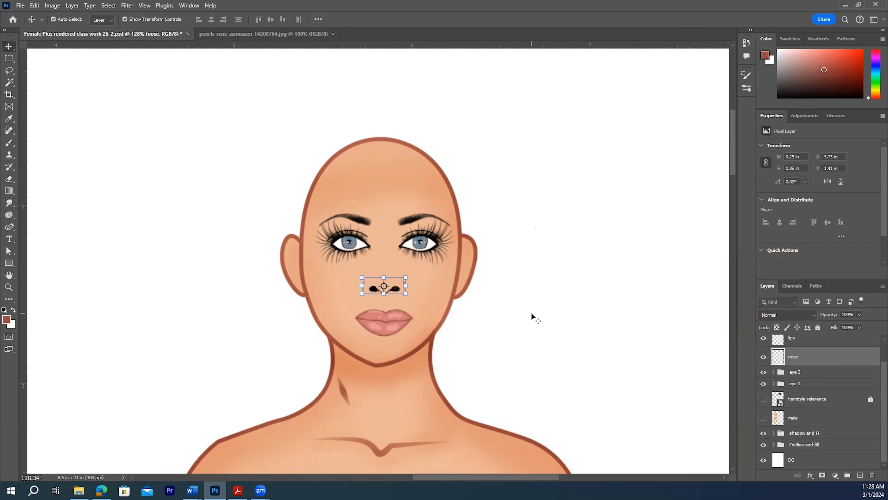
left_click(532, 313)
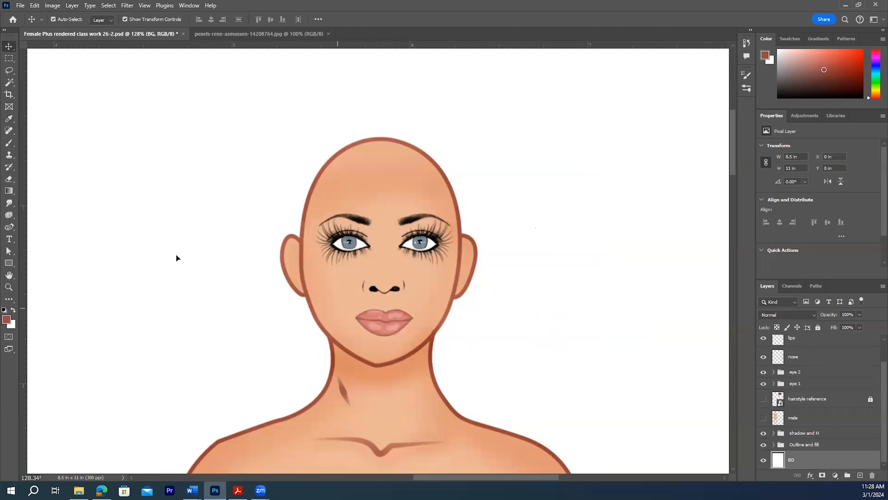
- Add a Curves adjustment layer above the lip color layer and bend its RGB curve downward to darken the figure
scroll(815, 350, "up", 2)
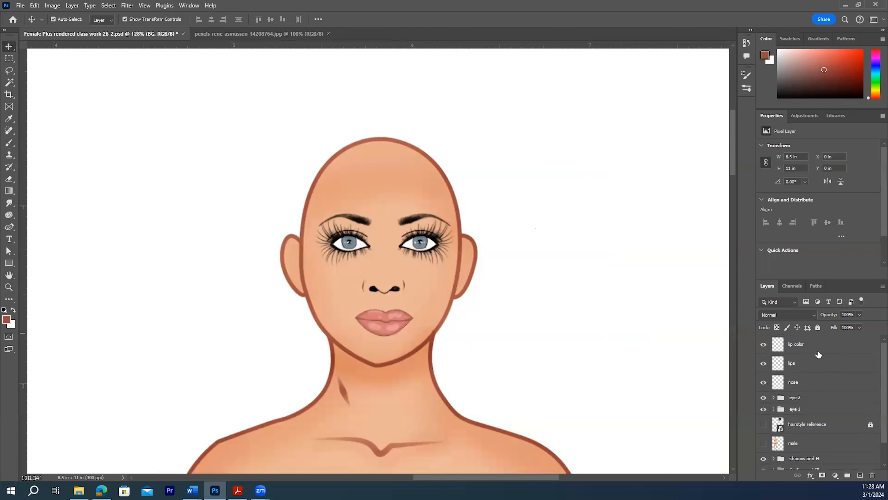
left_click(809, 348)
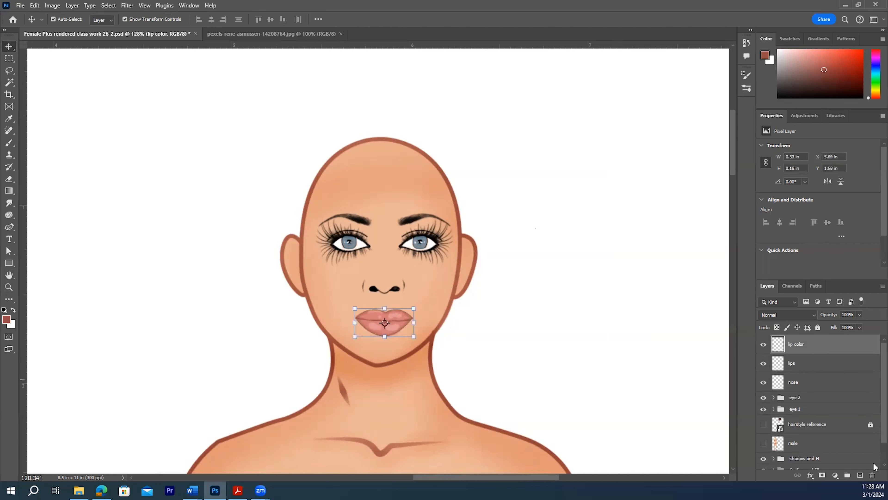
left_click(836, 476)
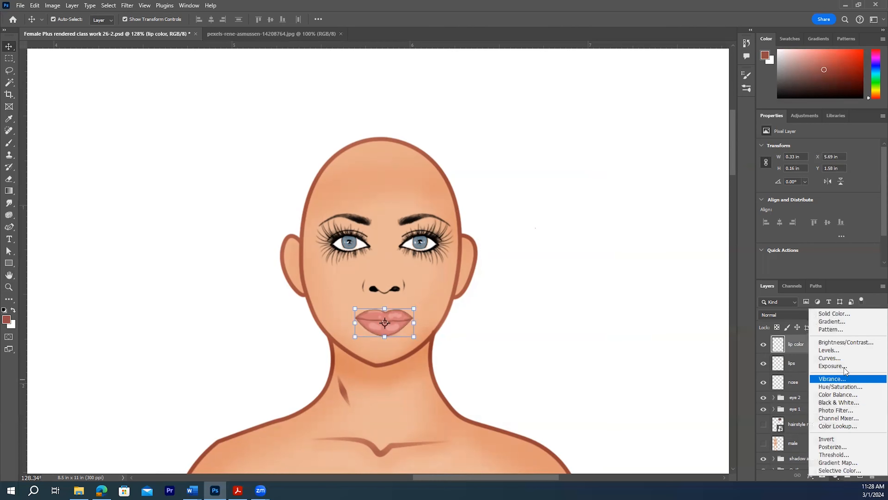
left_click(835, 359)
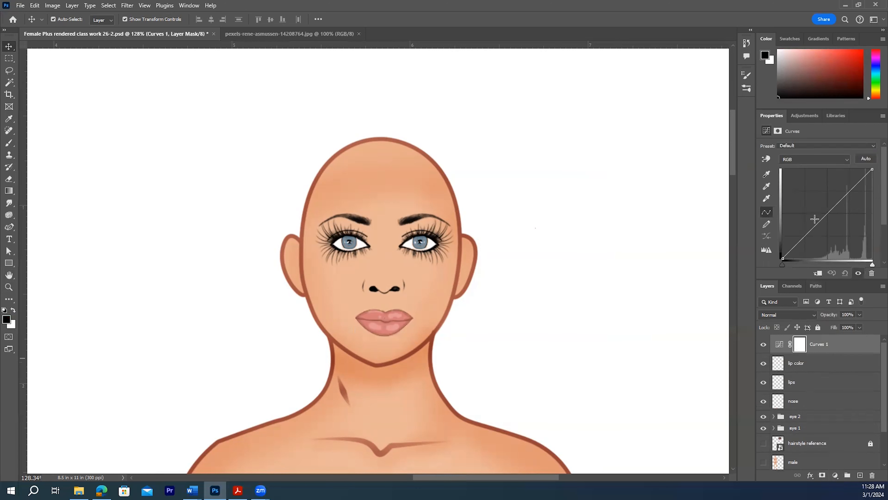
mouse_move(822, 219)
left_mouse_down()
mouse_move(811, 213)
mouse_move(831, 238)
mouse_move(834, 228)
left_mouse_up()
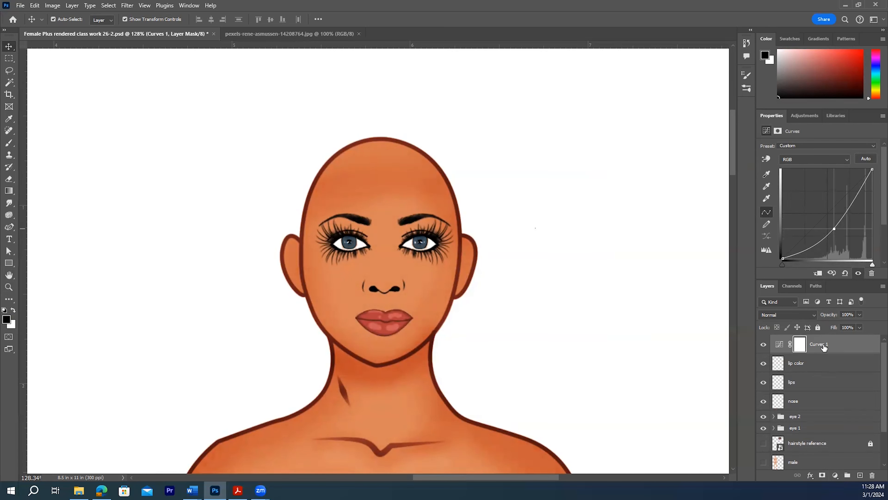
- Invert the darkening Curves layer's mask to black and rename the layer "shading"
left_click(801, 346)
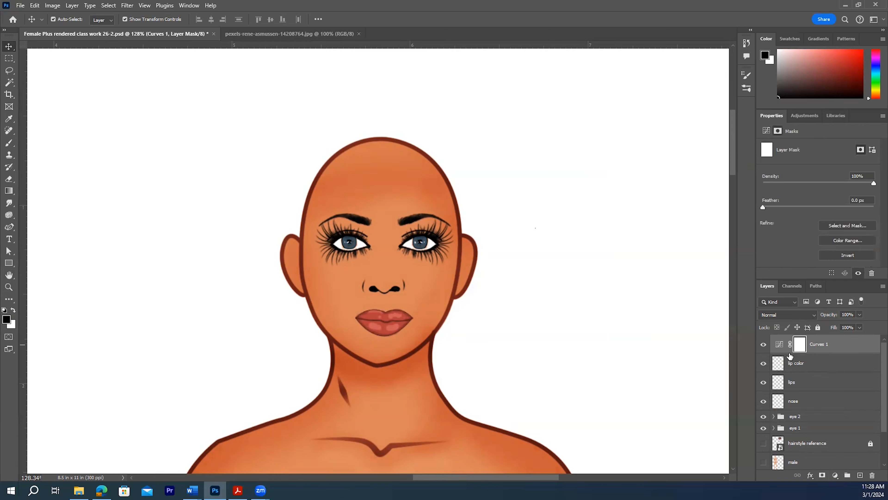
key("ctrl+i")
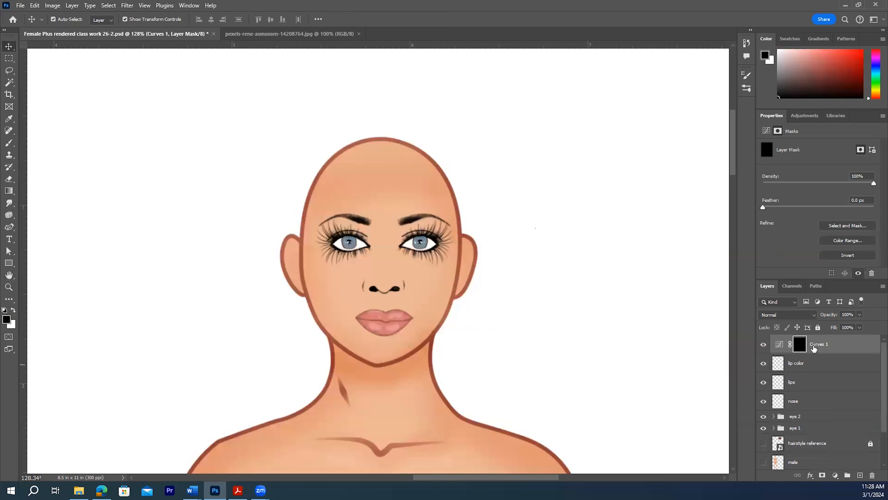
double_click(824, 345)
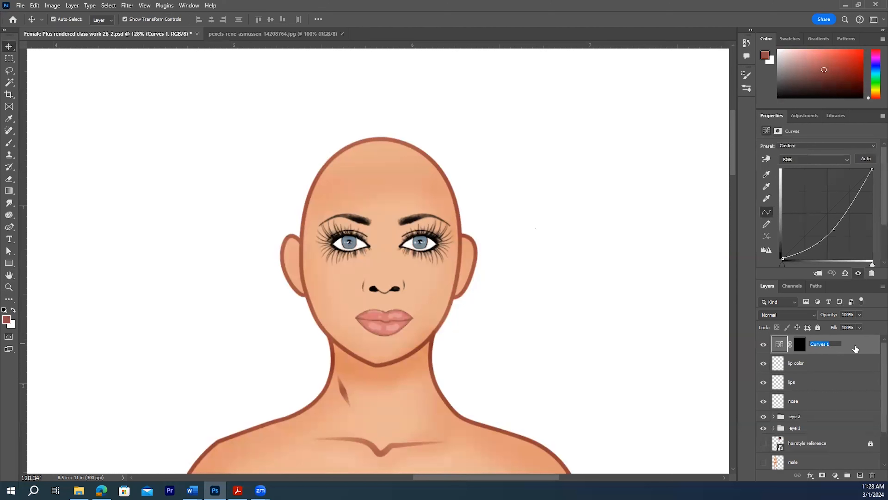
type("sh")
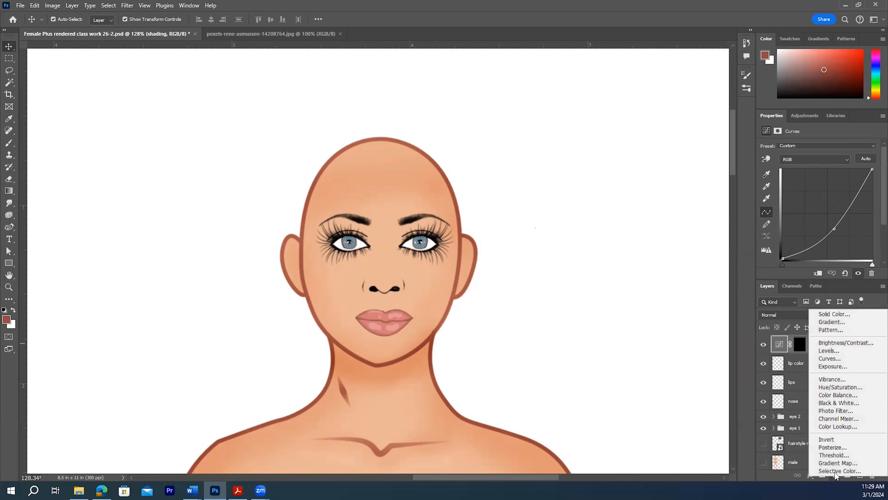
- Add another Curves adjustment layer above shading and bend its RGB curve upward to brighten the figure
left_click(825, 358)
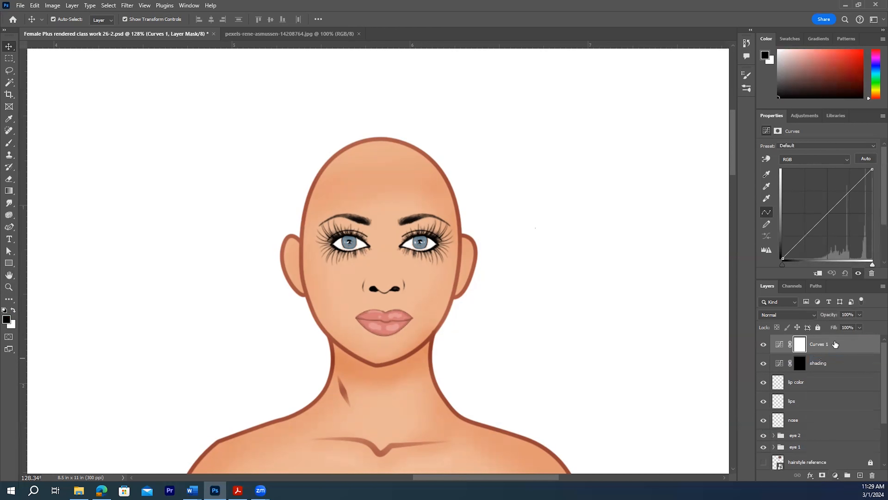
left_click_drag(827, 214, 819, 200)
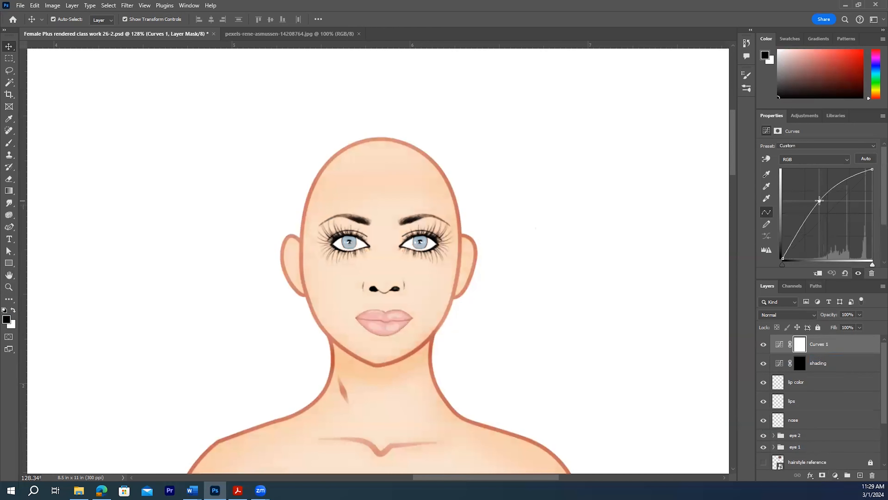
- Rename the brightening Curves layer "highlight" and invert its mask to black
double_click(820, 344)
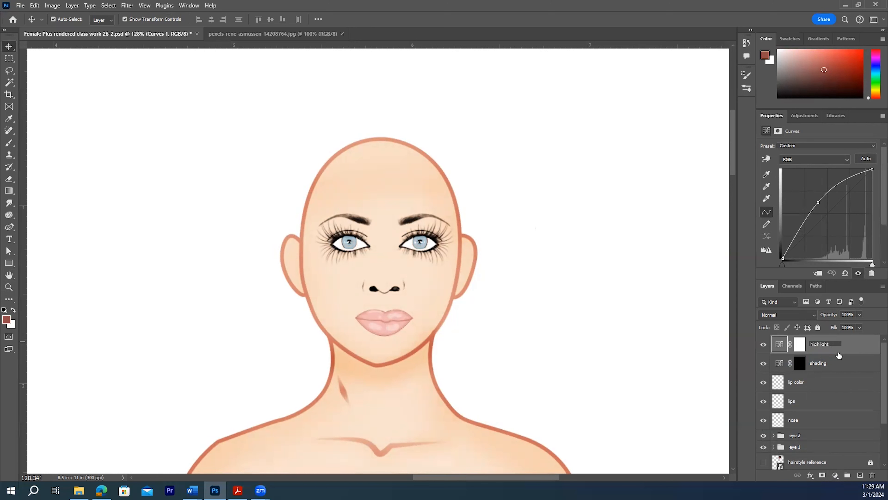
left_click(800, 347)
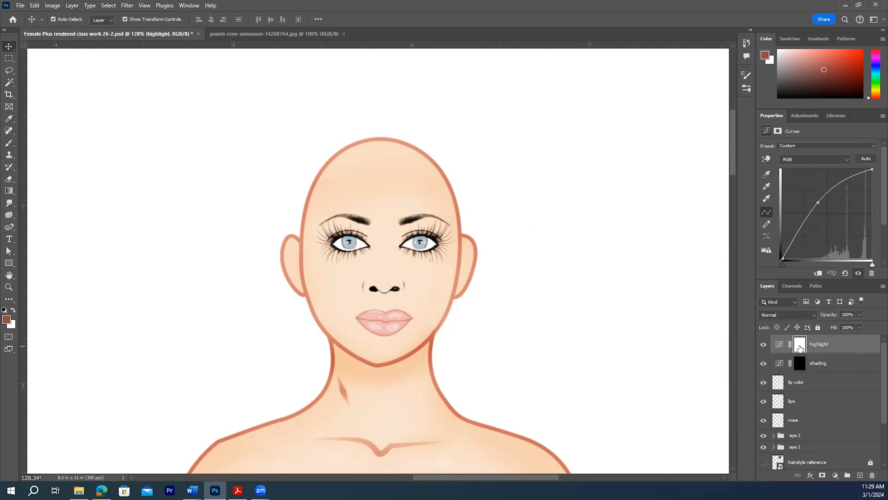
key("ctrl+i")
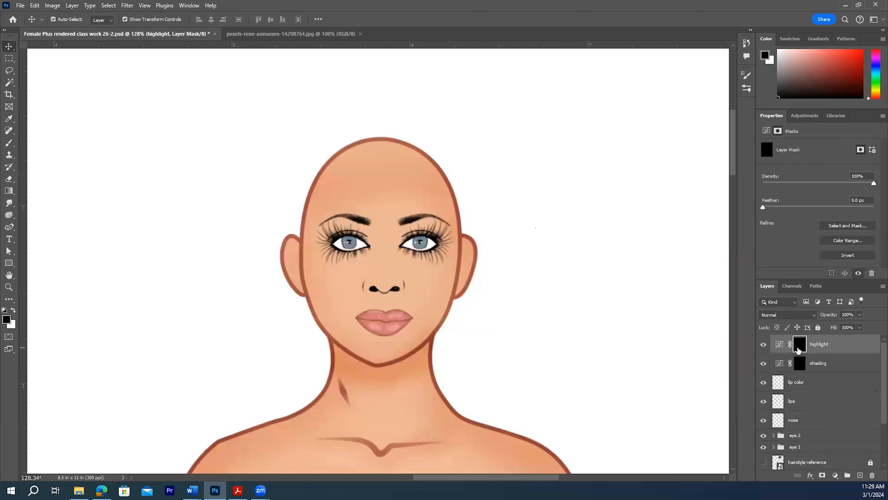
- On the shading layer's mask, paint two white strokes on each side of the forehead with a size 20 brush at 36% opacity
left_click(797, 366)
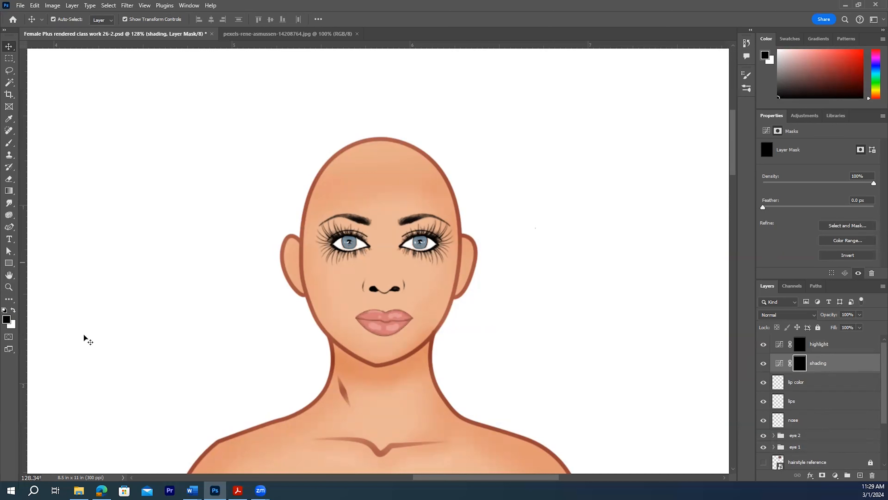
left_click(15, 311)
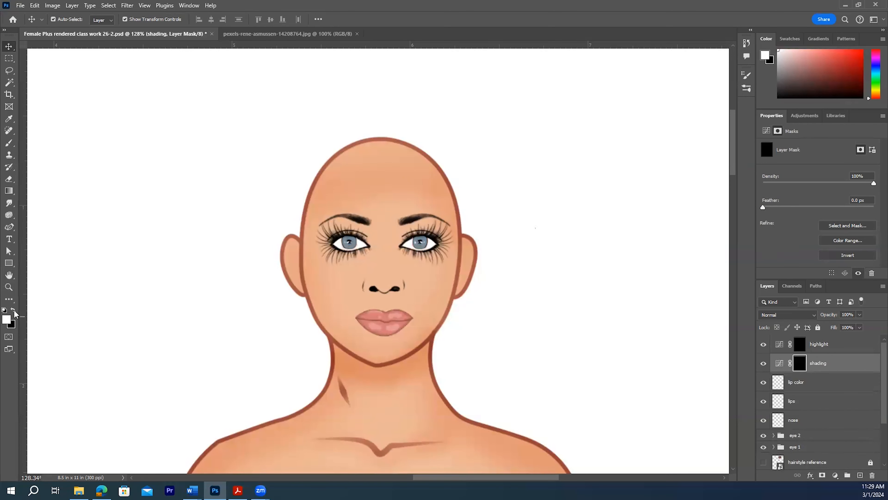
left_click(8, 144)
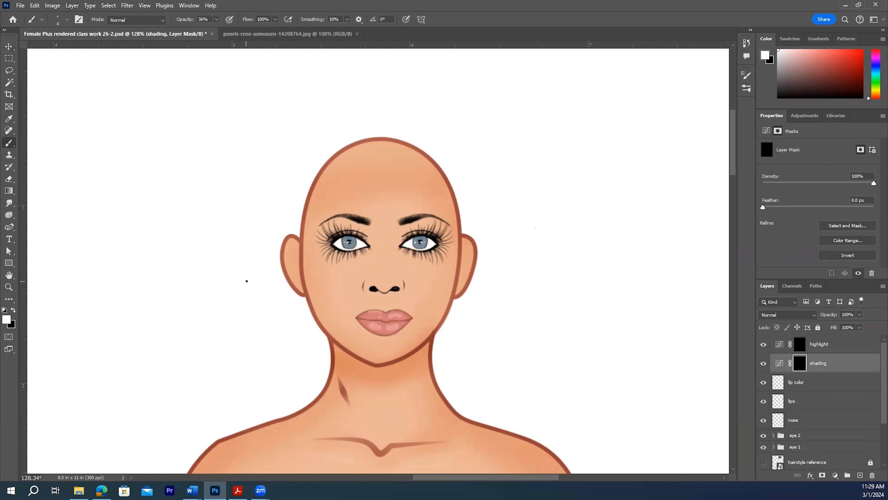
key("bracketright")
key("bracketright")
key("bracketright")
key("bracketleft")
key("bracketleft")
key("bracketright")
mouse_move(318, 207)
left_mouse_down()
mouse_move(360, 197)
mouse_move(352, 178)
left_mouse_up()
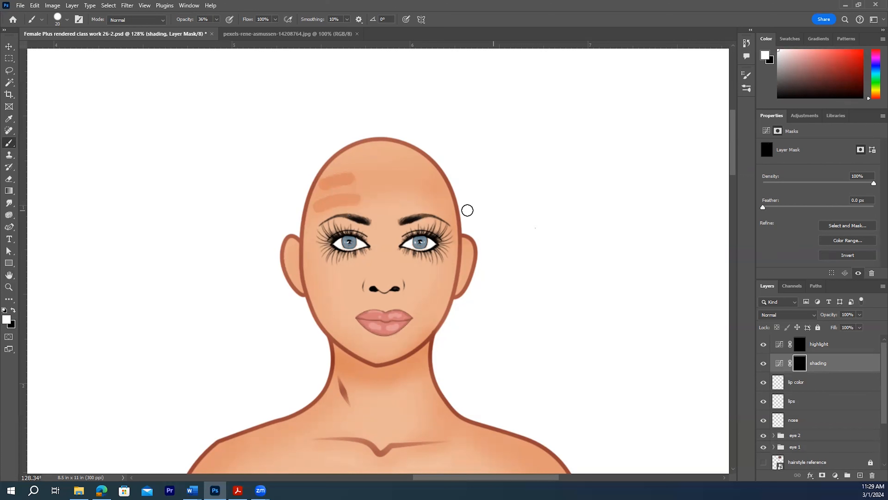
left_click_drag(400, 193, 440, 197)
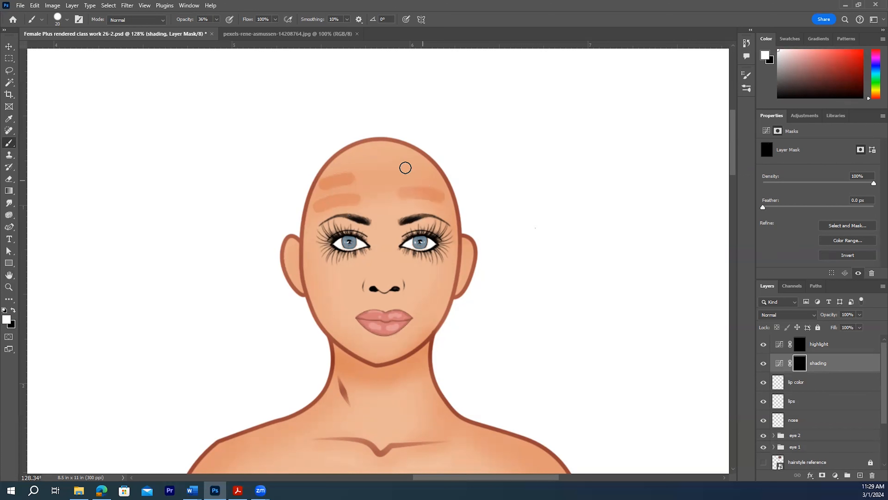
left_click_drag(404, 169, 429, 174)
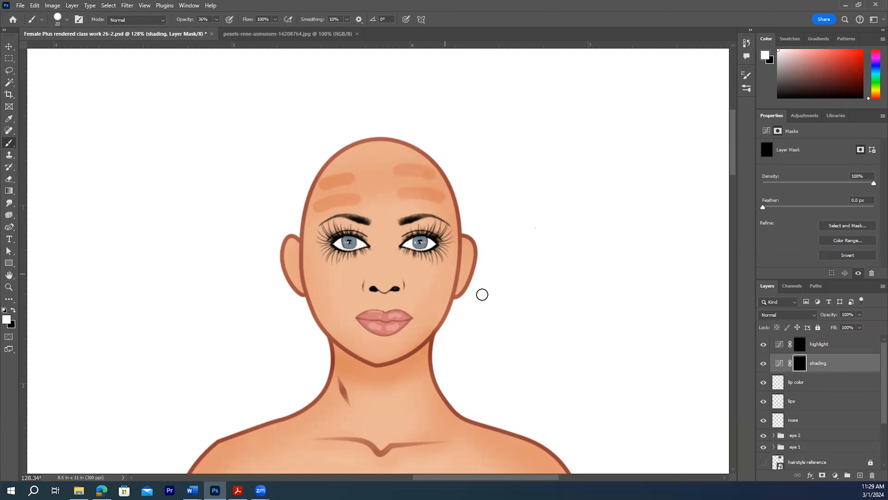
- Paint white on the shading mask along both cheeks, both sides of the jaw and the neck under the chin
left_click_drag(308, 252, 328, 301)
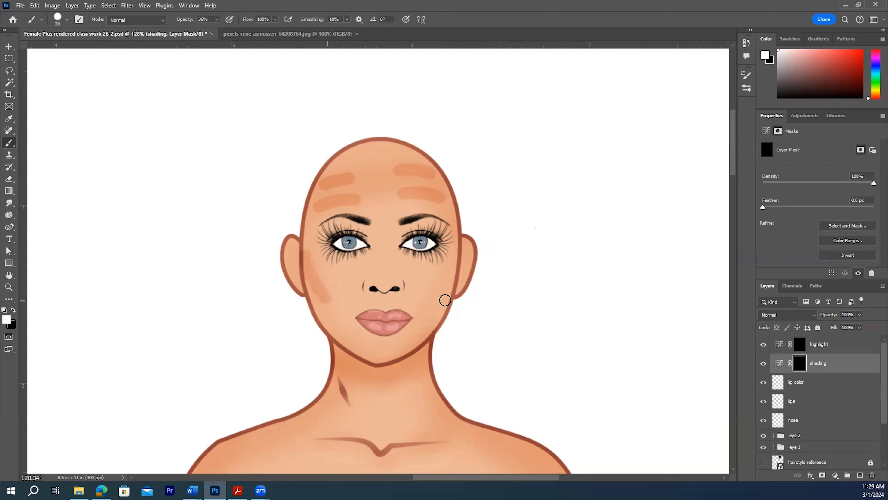
left_click_drag(454, 254, 432, 300)
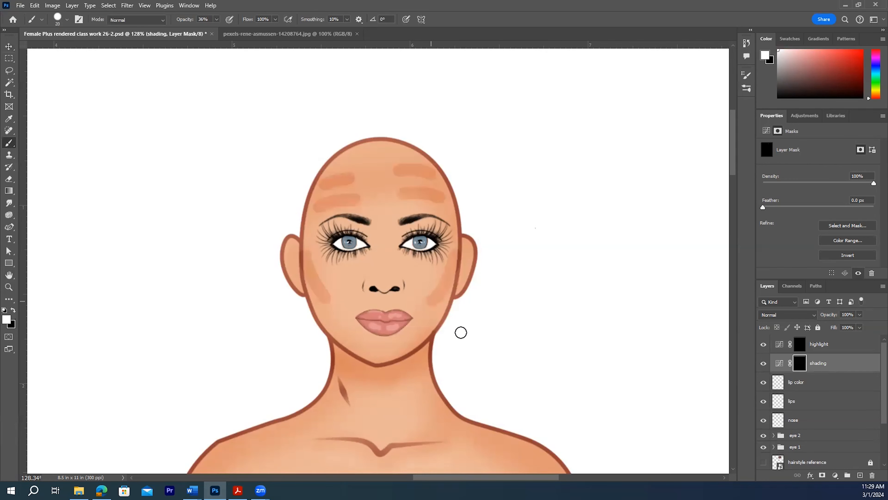
mouse_move(329, 333)
left_mouse_down()
mouse_move(324, 323)
mouse_move(350, 346)
left_mouse_up()
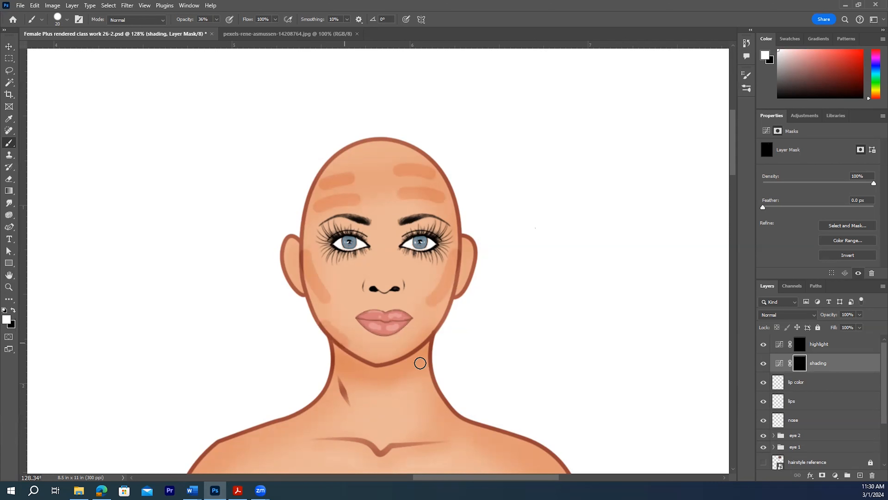
left_click_drag(433, 324, 411, 345)
mouse_move(337, 352)
left_mouse_down()
mouse_move(386, 368)
mouse_move(406, 362)
left_mouse_up()
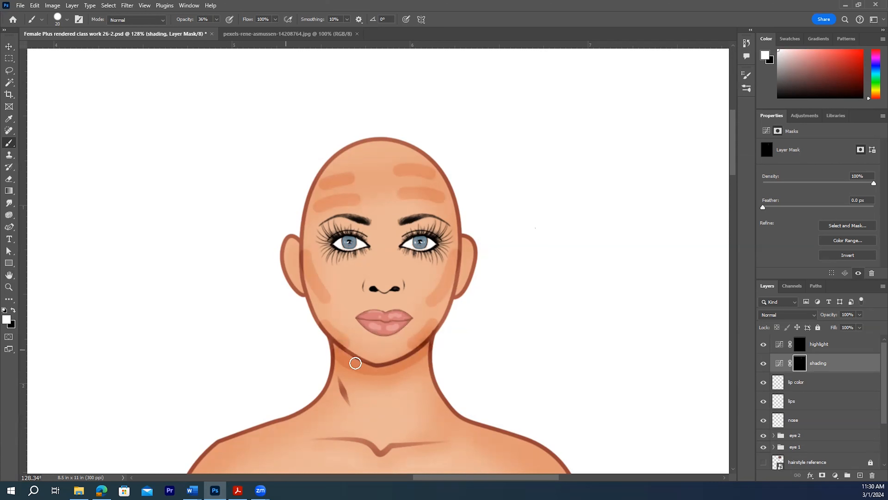
mouse_move(371, 369)
left_mouse_down()
mouse_move(390, 371)
mouse_move(425, 351)
mouse_move(376, 369)
mouse_move(334, 348)
left_mouse_up()
- Raise the brush opacity to 100% and repaint the forehead and cheek strokes on the shading mask
left_click(216, 20)
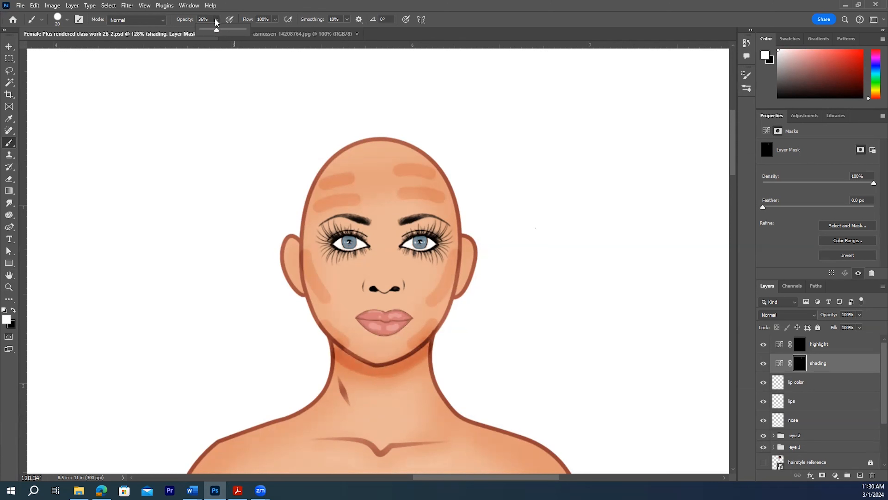
left_click_drag(236, 33, 250, 31)
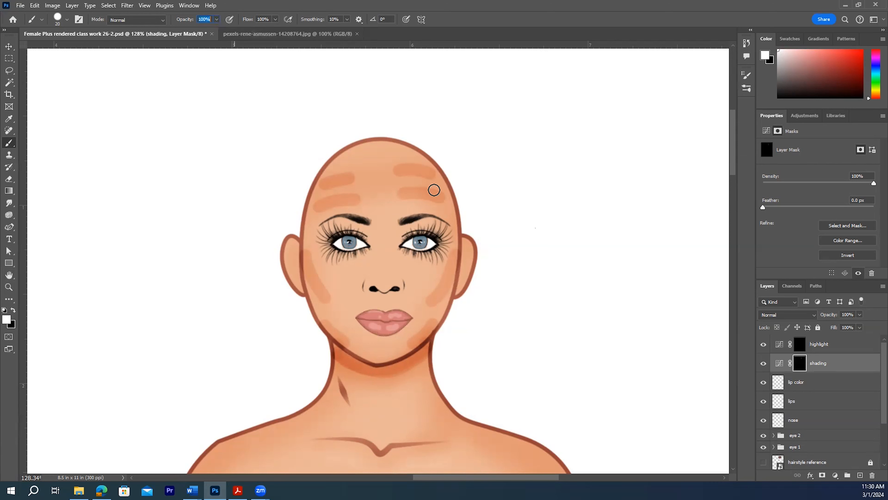
mouse_move(320, 205)
left_mouse_down()
mouse_move(355, 201)
mouse_move(352, 177)
left_mouse_up()
mouse_move(393, 167)
left_mouse_down()
mouse_move(430, 173)
mouse_move(424, 188)
mouse_move(407, 192)
mouse_move(440, 197)
left_mouse_up()
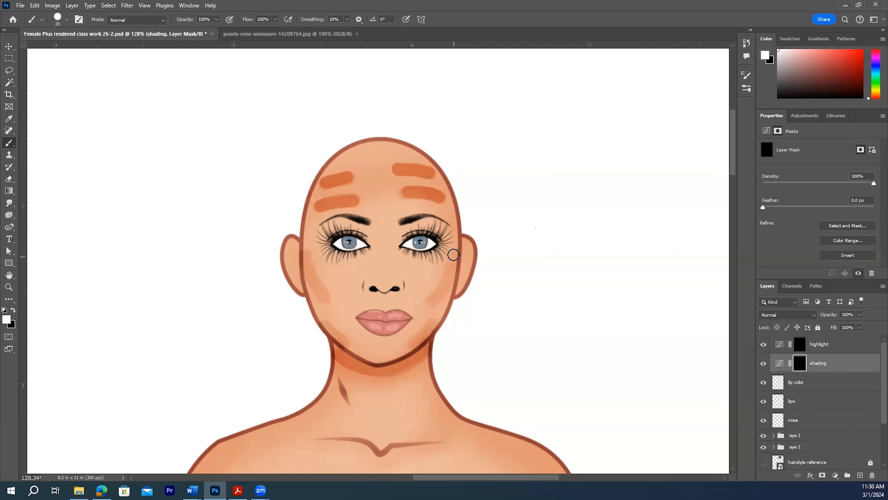
left_click_drag(452, 256, 427, 303)
left_click_drag(307, 260, 326, 298)
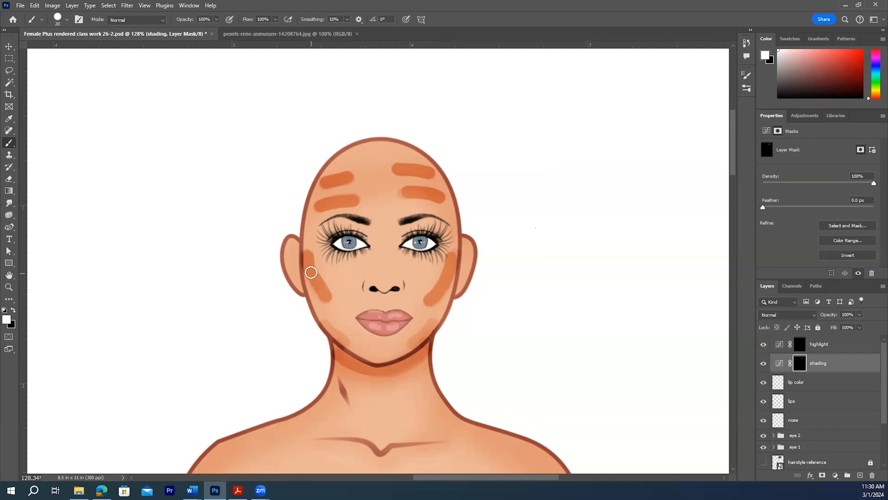
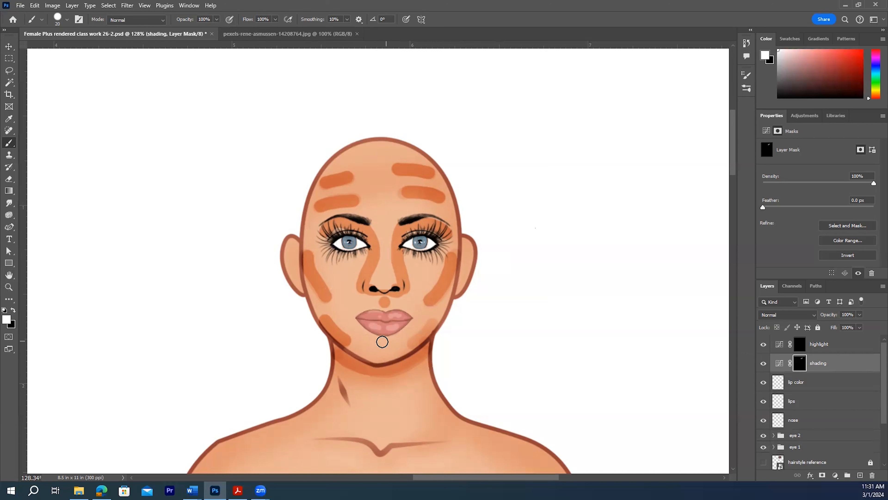
- Reduce the brush to size 9 and paint shading along the lower edge of the bottom lip
key("bracketleft")
mouse_move(373, 336)
left_mouse_down()
mouse_move(402, 329)
mouse_move(362, 327)
mouse_move(410, 324)
left_mouse_up()
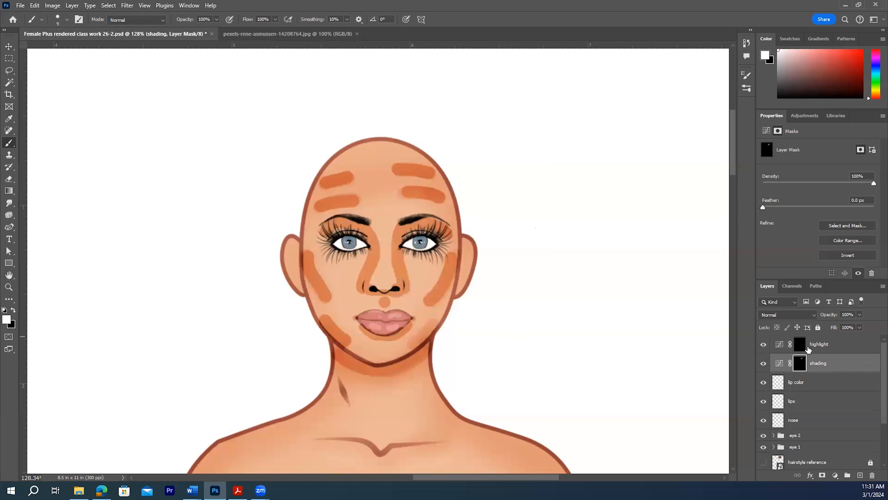
- On the highlight layer's mask, paint white lines across the mid-forehead and down the nose bridge, plus a size 20 dab on the nose tip
left_click(798, 346)
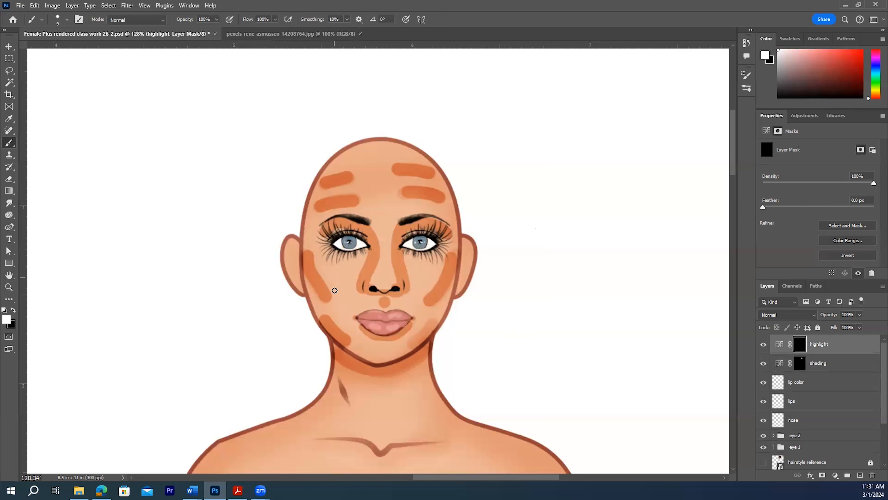
mouse_move(375, 184)
left_mouse_down()
mouse_move(406, 183)
mouse_move(394, 208)
mouse_move(411, 209)
mouse_move(392, 198)
mouse_move(385, 275)
left_mouse_up()
left_click(412, 209, "shift")
key("bracketright")
key("bracketright")
left_click_drag(384, 284, 385, 279)
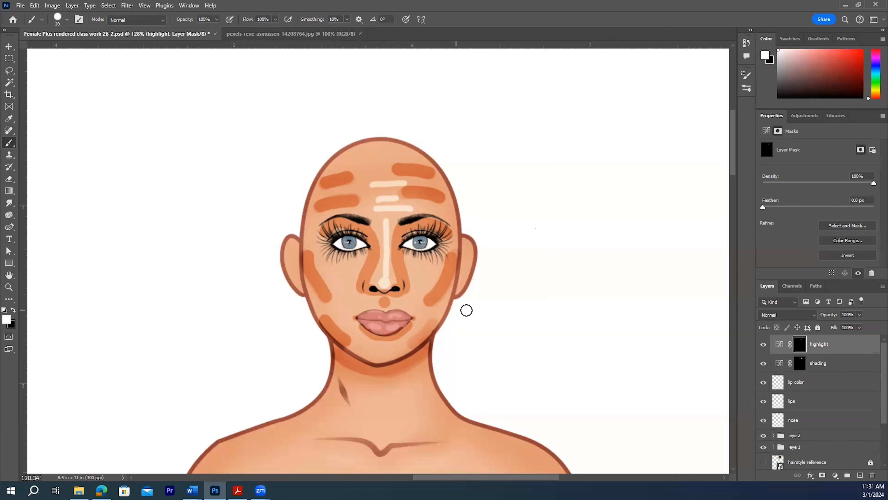
- Enlarge the brush to size 25 and paint highlights on both cheeks and beside both corners of the mouth
key("bracketleft")
key("bracketright")
key("bracketright")
key("bracketright")
left_click_drag(336, 309, 345, 318)
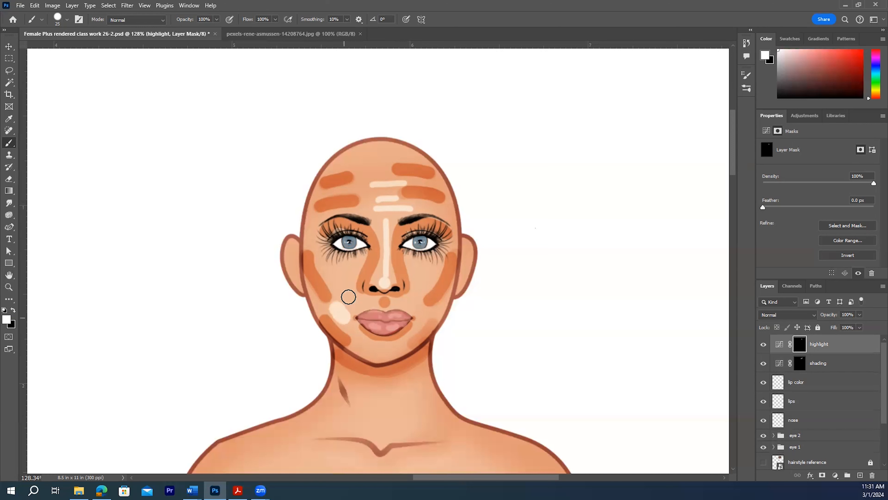
left_click_drag(338, 275, 346, 294)
left_click_drag(428, 272, 418, 291)
left_click(414, 302)
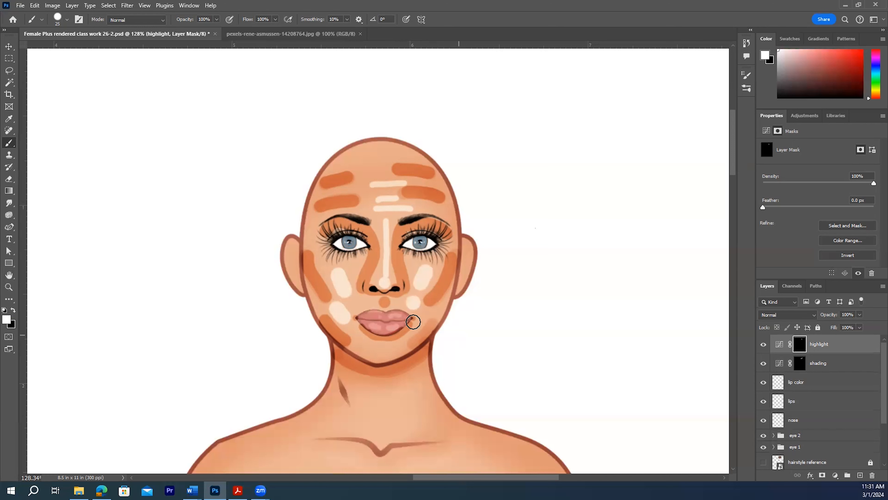
left_click(355, 302)
- Reduce the brush to size 15 and paint highlights on the chin, the right side of the jaw and both temples
key("bracketleft")
left_click_drag(363, 348, 395, 350)
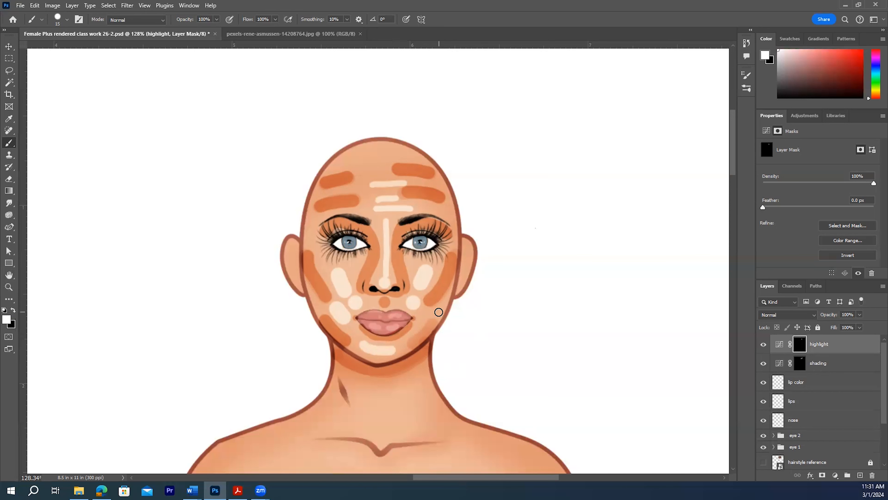
left_click(425, 315)
left_click_drag(449, 211, 451, 220)
left_click_drag(308, 217, 311, 232)
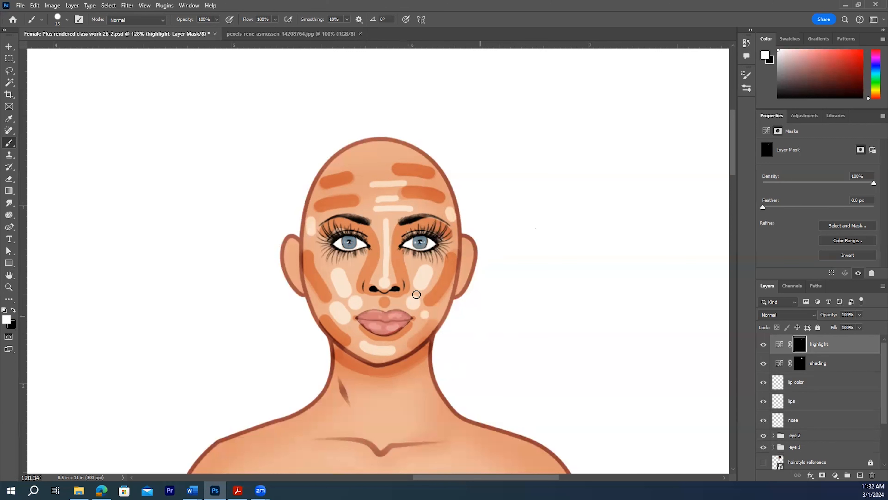
- Add small highlight dabs under both eyes on the highlight mask
left_click_drag(352, 267, 353, 272)
left_click(325, 266)
left_click(412, 267)
- Undo the full-strength dab on the bottom lip and repaint the lip highlights at 28% brush opacity
left_click(375, 326)
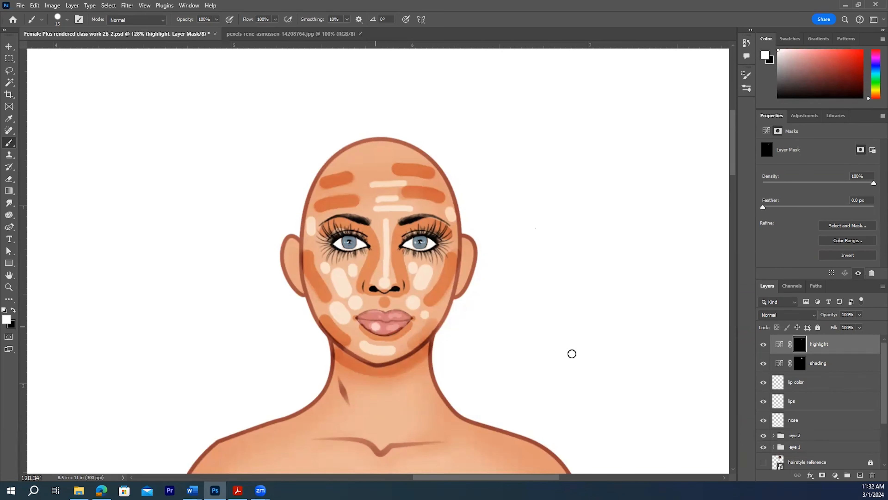
key("ctrl+z")
left_click(216, 21)
left_click_drag(218, 30, 185, 30)
left_click(217, 20)
left_click(374, 326)
left_click_drag(388, 326, 392, 327)
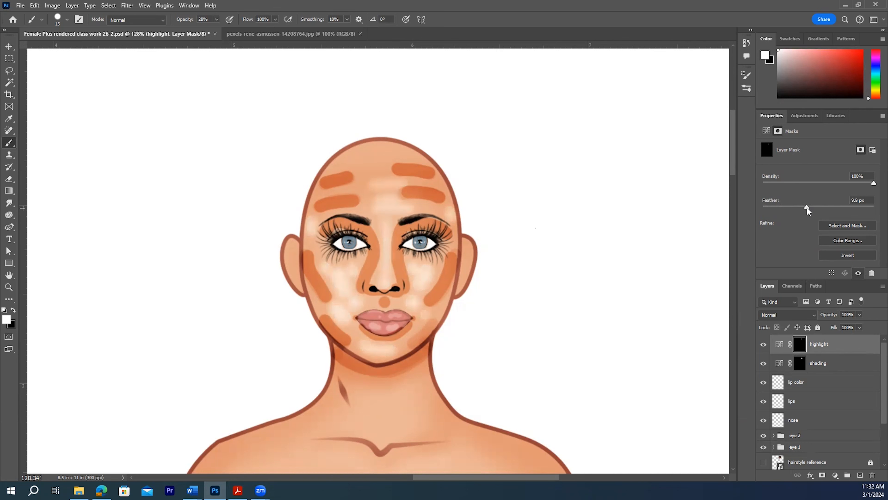
- Feather the highlight layer's mask to 14.4 px and the shading layer's mask to 24.4 px
left_click_drag(806, 206, 813, 207)
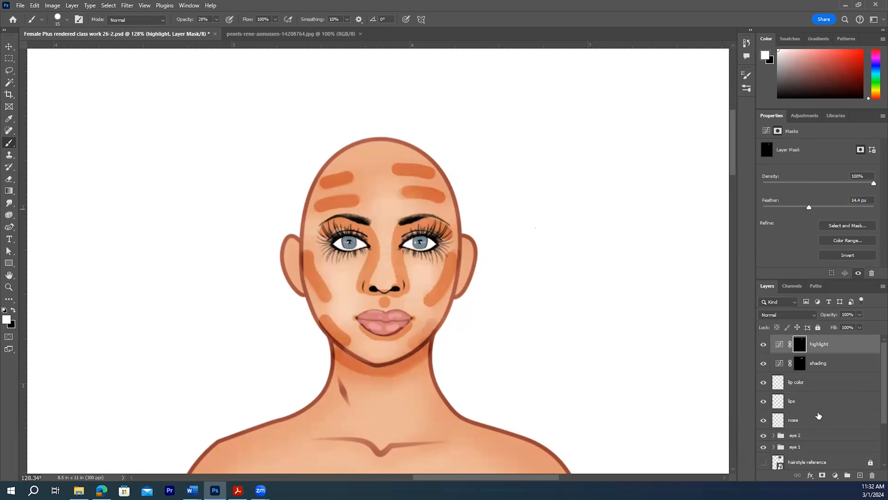
left_click(814, 366)
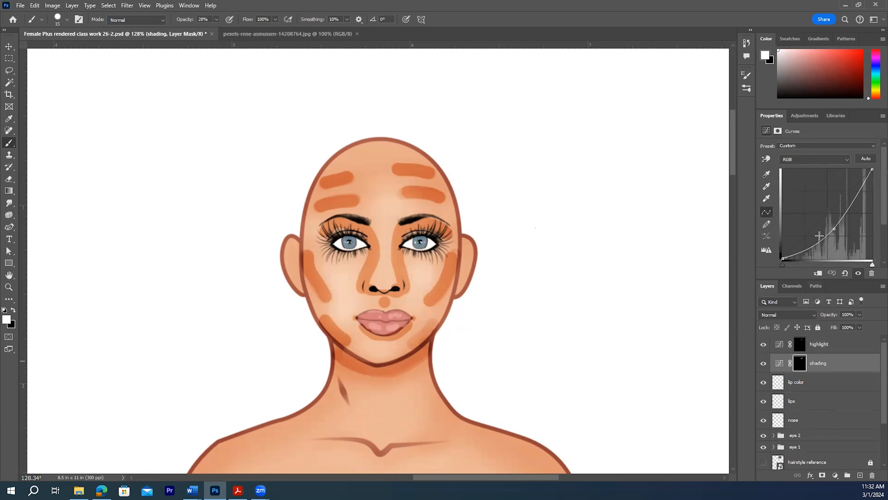
left_click(776, 131)
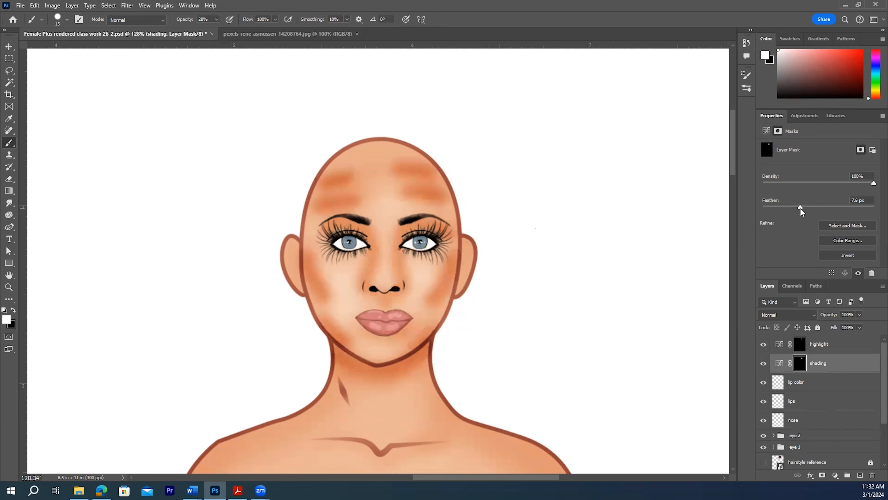
left_click_drag(807, 209, 813, 208)
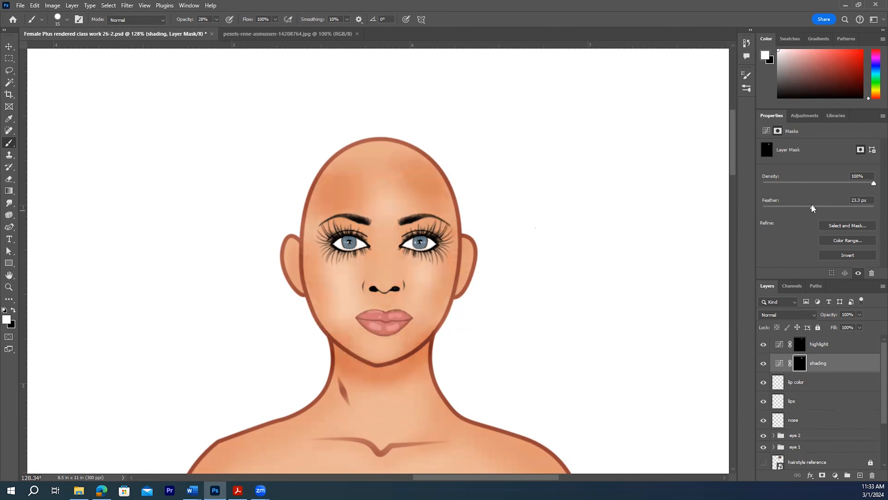
left_click_drag(809, 205, 813, 206)
- Raise the brush opacity to 100% and paint shading along the upper left side of the nose on the shading mask
left_click(217, 19)
left_click_drag(217, 32, 250, 36)
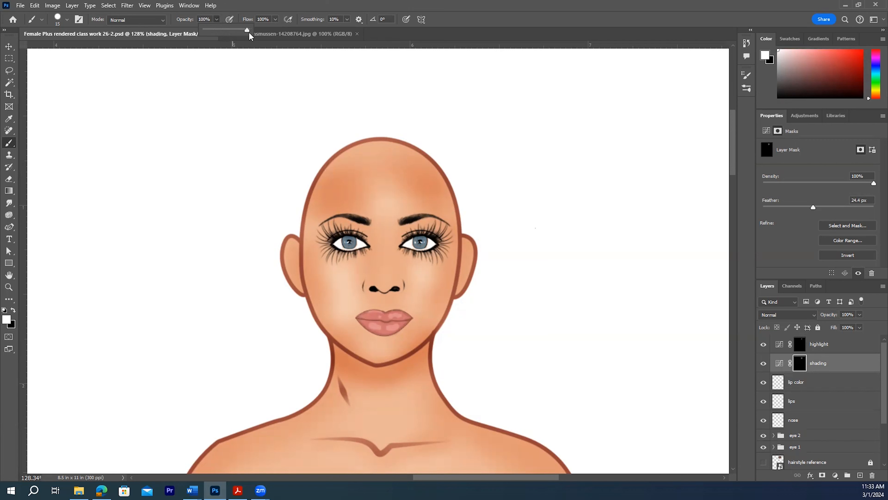
left_click(215, 20)
left_click_drag(371, 226, 376, 246)
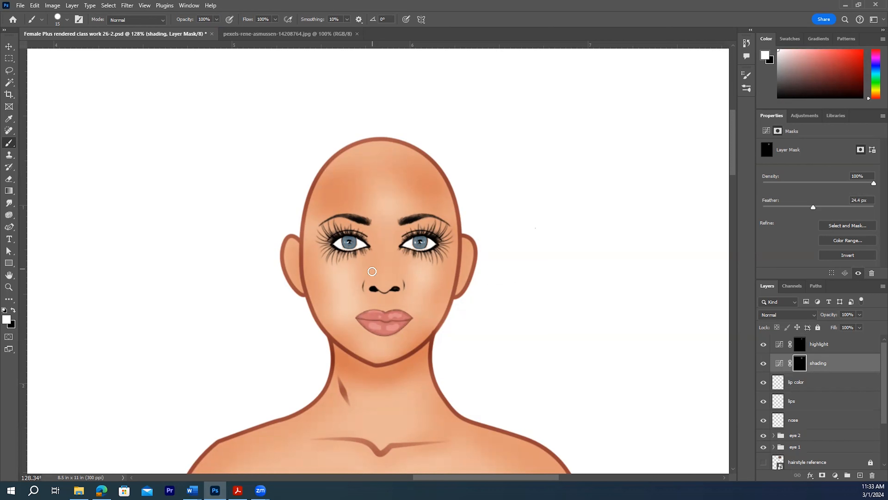
left_click(799, 344)
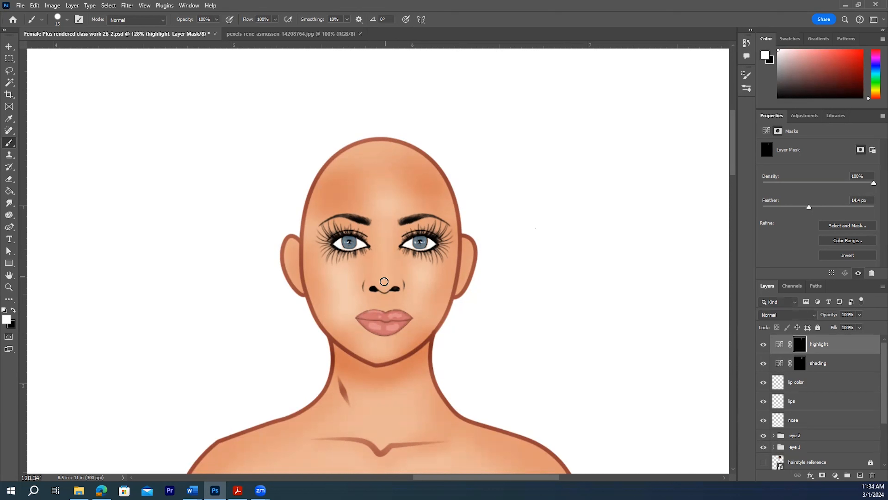
left_click(800, 364)
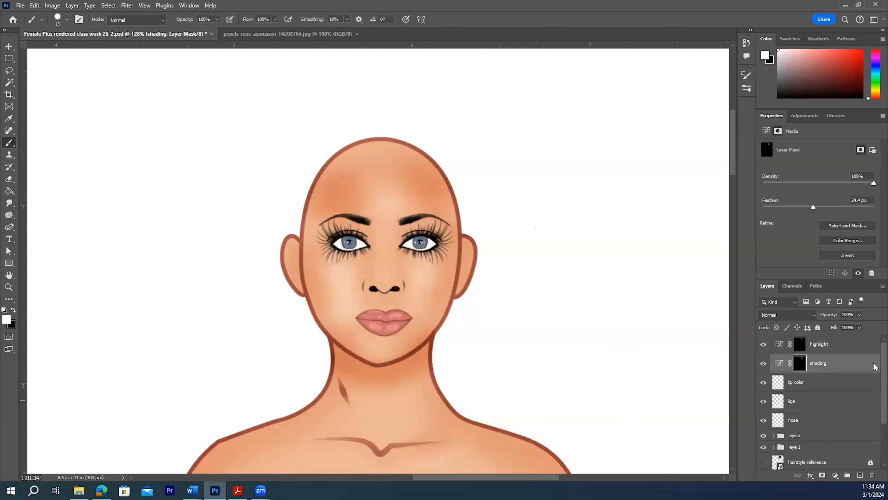
scroll(852, 404, "down", 1)
scroll(851, 404, "up", 1)
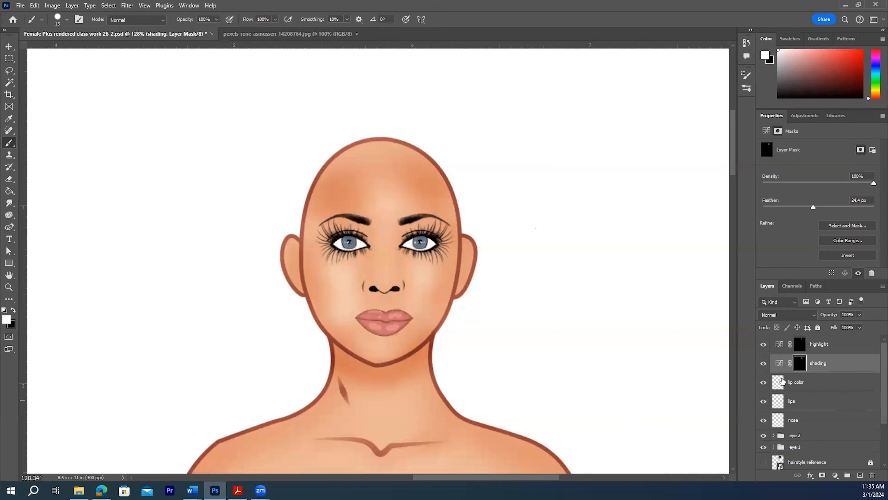
- Group the highlight and shading layers and name the group "shadow and highlight"
left_click(832, 347)
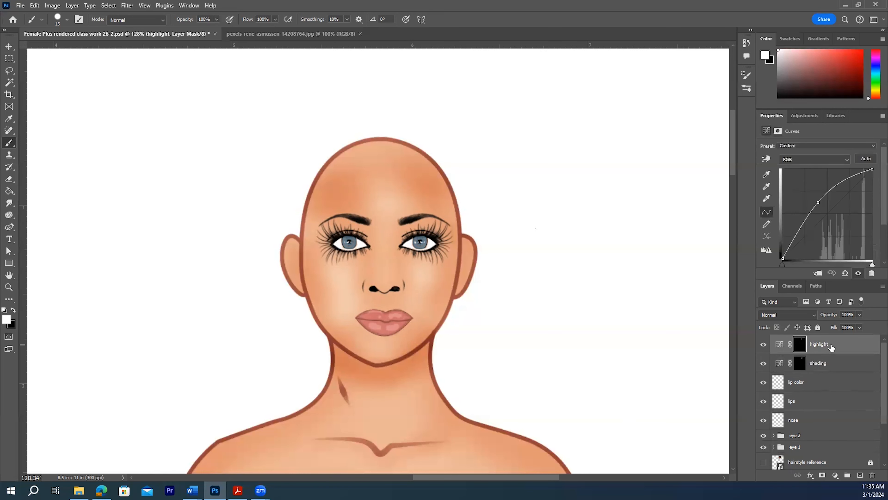
left_click(842, 364, "shift")
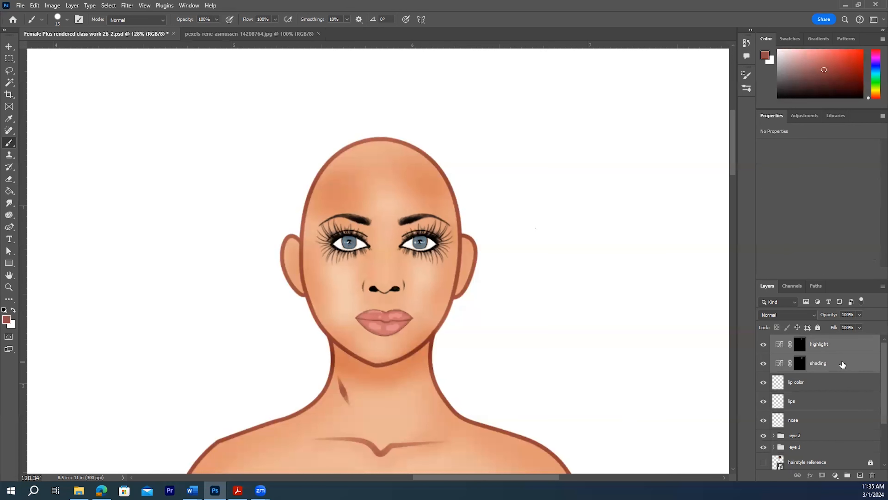
key("ctrl+g")
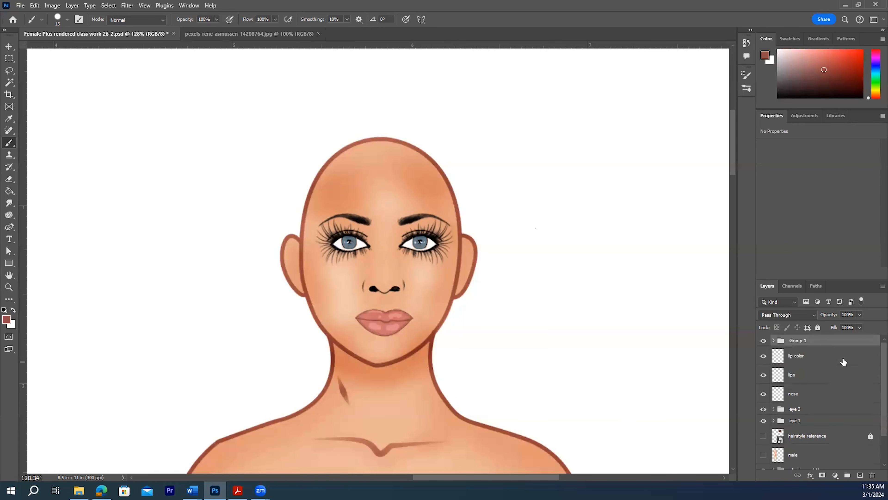
double_click(840, 345)
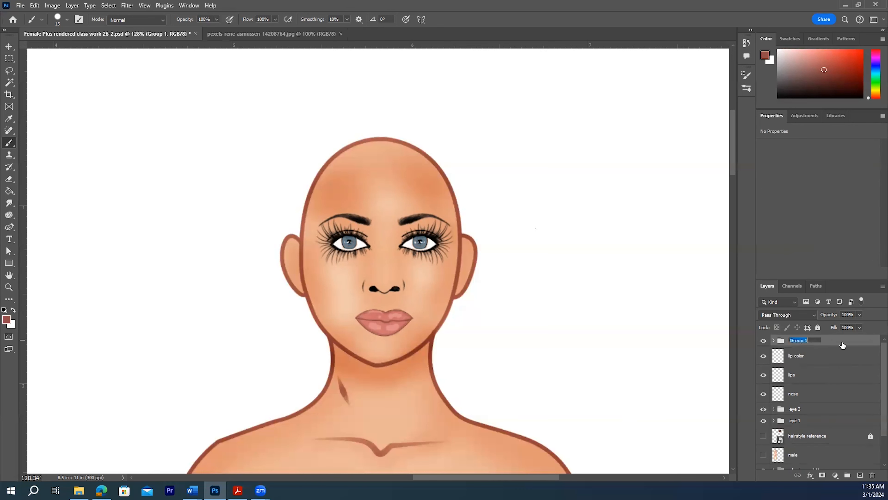
type("shadow and highlight")
- Add a new empty layer above the shadow and highlight group and make the hairstyle reference layer visible
left_click(860, 475)
left_click(860, 475)
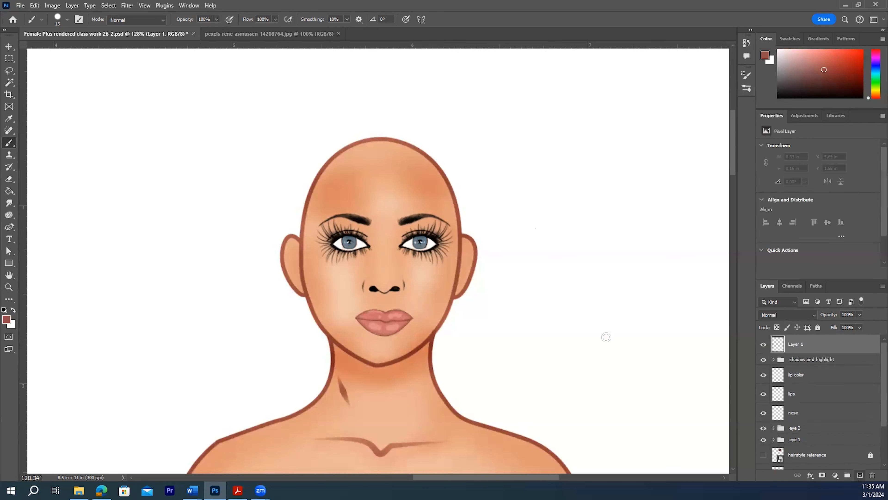
scroll(803, 384, "down", 2)
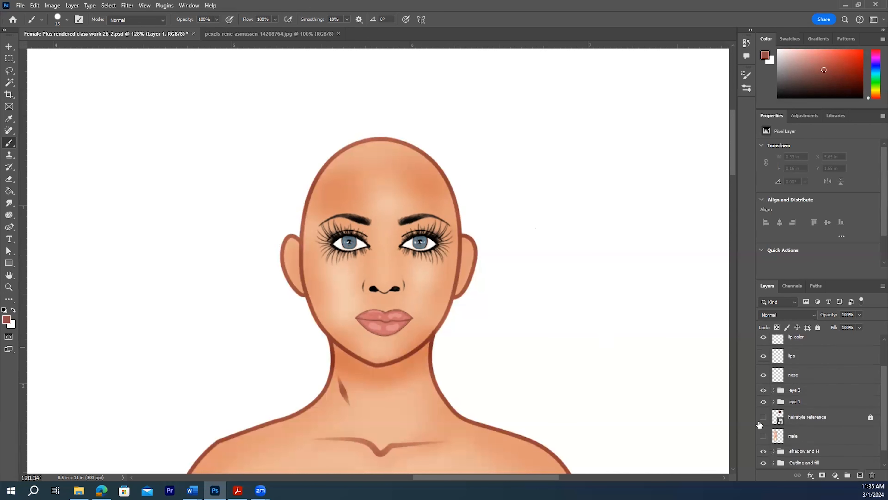
left_click(763, 417)
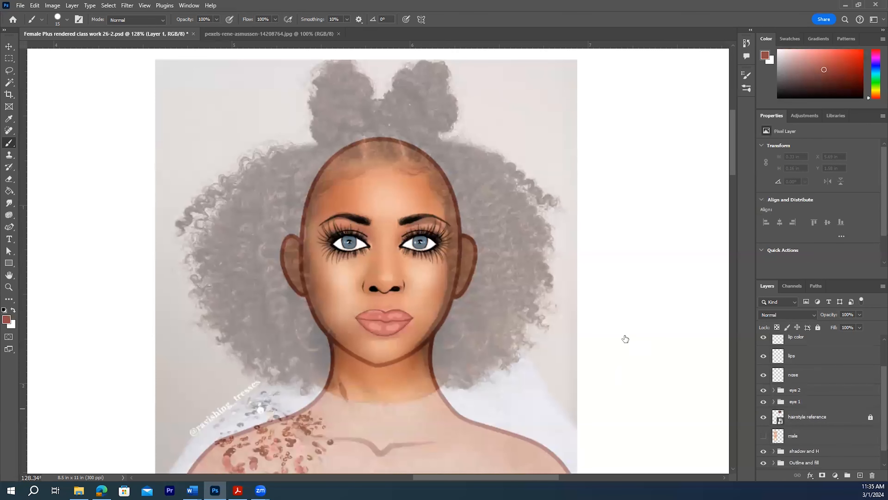
scroll(626, 336, "up", 2)
scroll(466, 189, "up", 1)
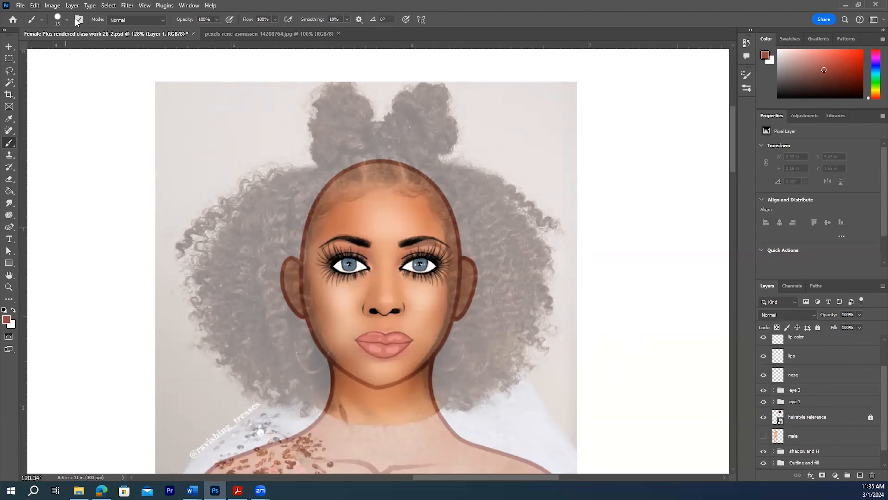
- In the brush presets, collapse the eyebrow brushes folder and expand the Curly hair Brushes set under Face and Hair Brushes 2
left_click(67, 22)
left_click(67, 22)
left_click(68, 20)
left_click(68, 20)
left_click(69, 20)
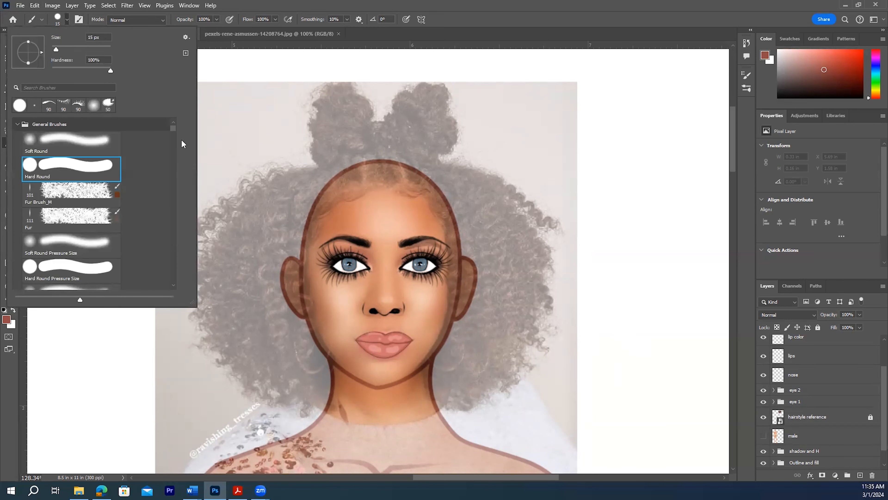
left_click_drag(173, 131, 179, 291)
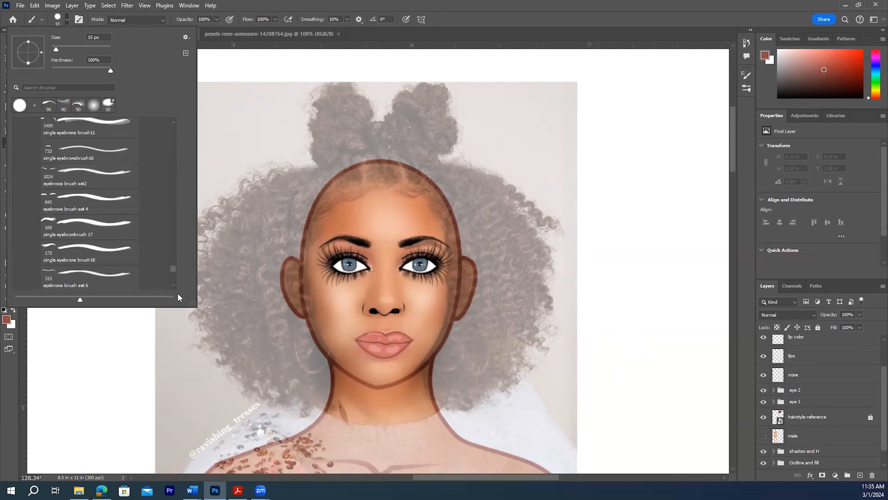
scroll(146, 241, "up", 10)
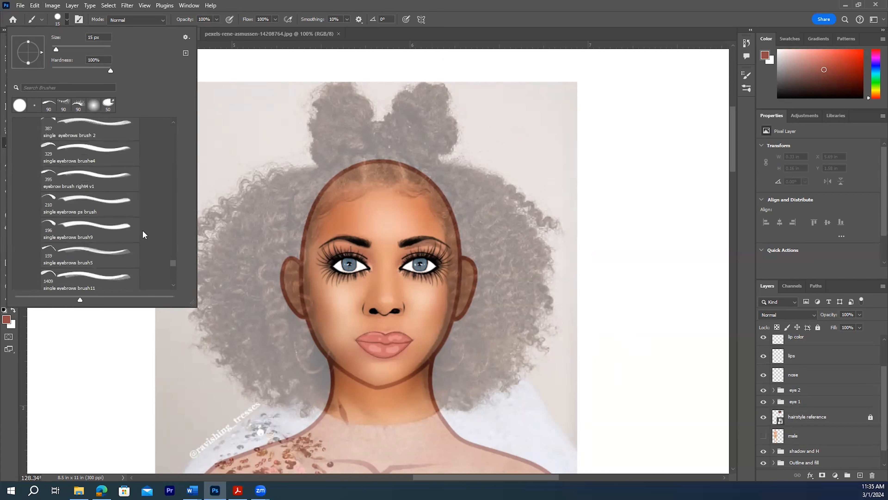
scroll(146, 233, "up", 3)
left_click_drag(175, 263, 177, 257)
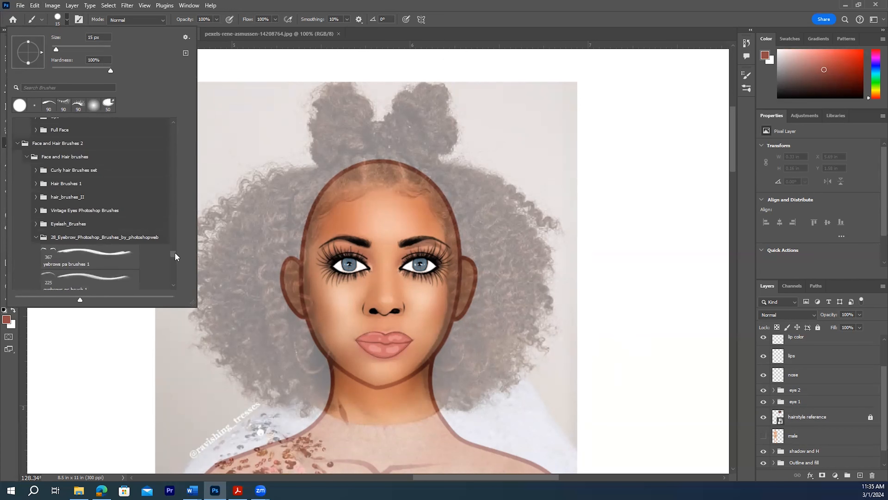
left_click(36, 237)
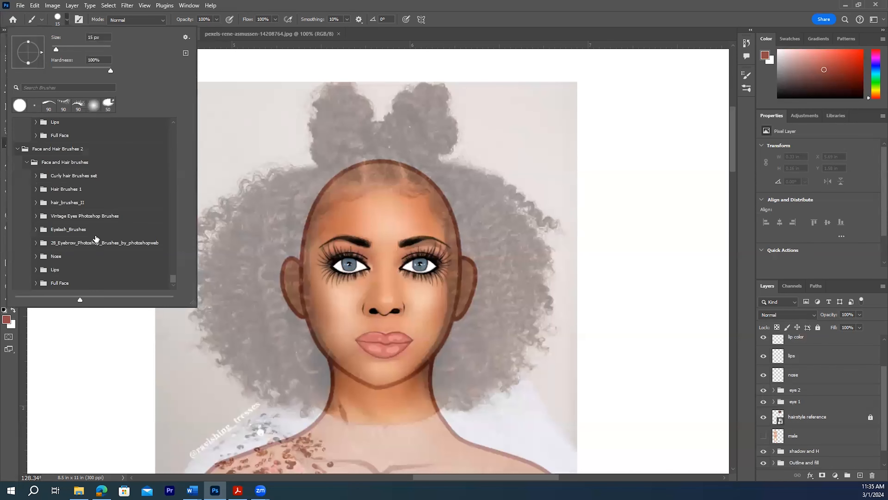
left_click(35, 175)
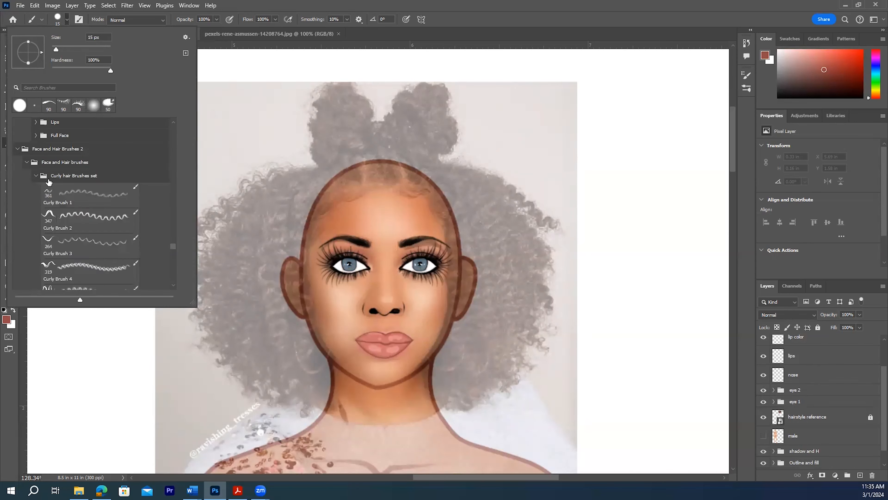
- Examine the brush presets from Curly Brush 1 through Curly Brush 11 in the Curly hair Brushes set
scroll(154, 207, "down", 4)
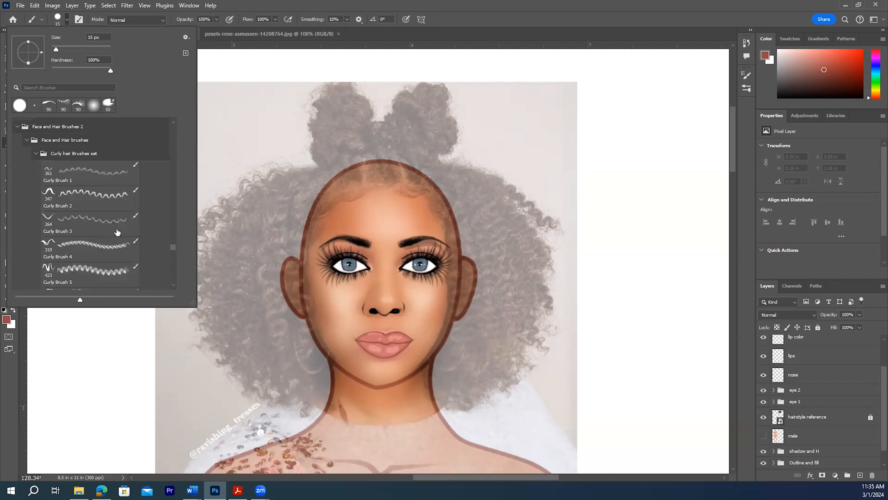
scroll(116, 226, "down", 3)
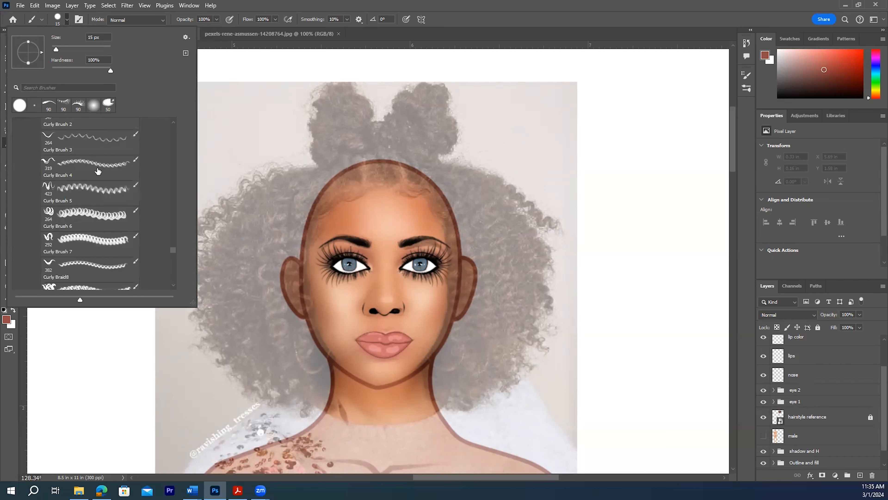
scroll(80, 211, "down", 8)
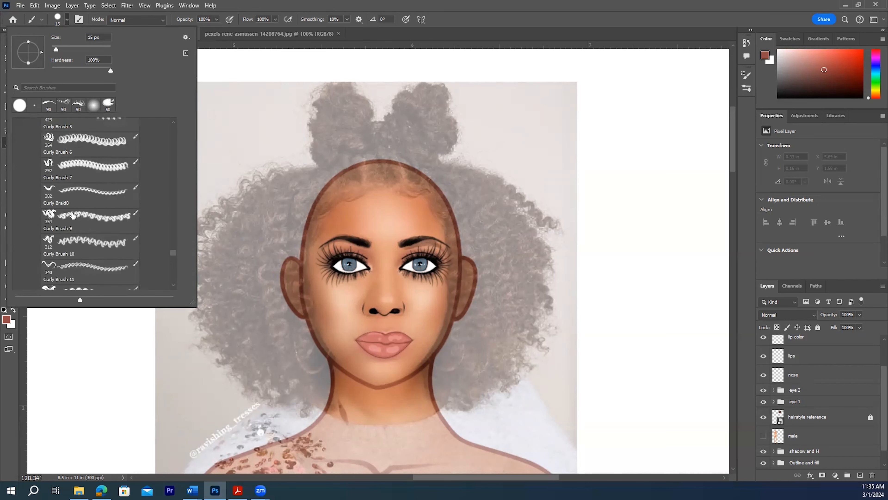
scroll(71, 212, "up", 7)
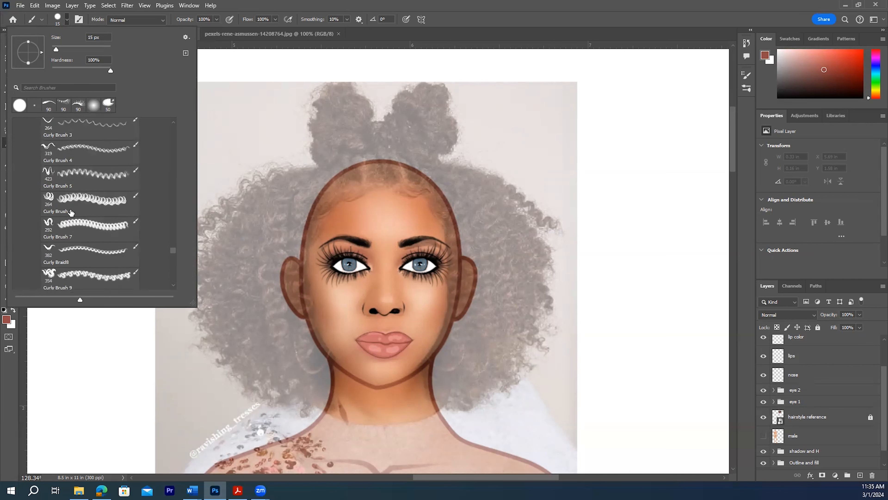
scroll(73, 224, "down", 2)
scroll(84, 213, "down", 2)
scroll(89, 212, "down", 1)
scroll(88, 212, "up", 5)
scroll(89, 212, "up", 1)
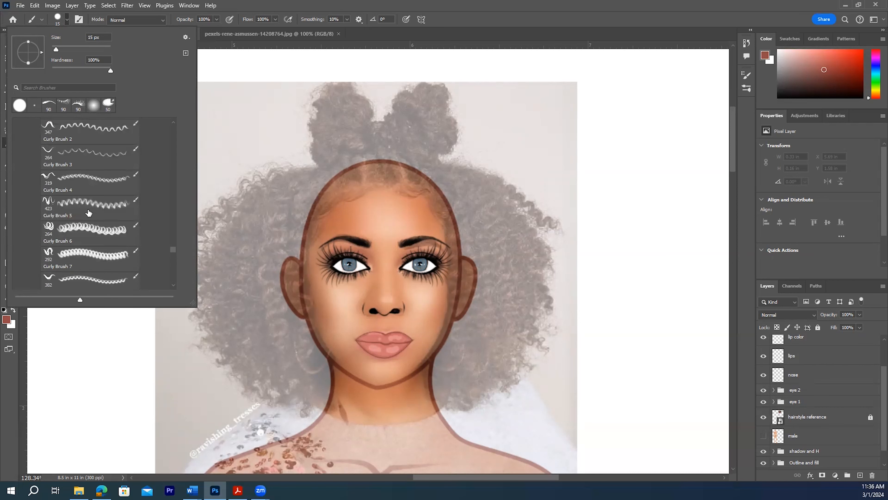
scroll(88, 213, "down", 1)
scroll(88, 213, "down", 1)
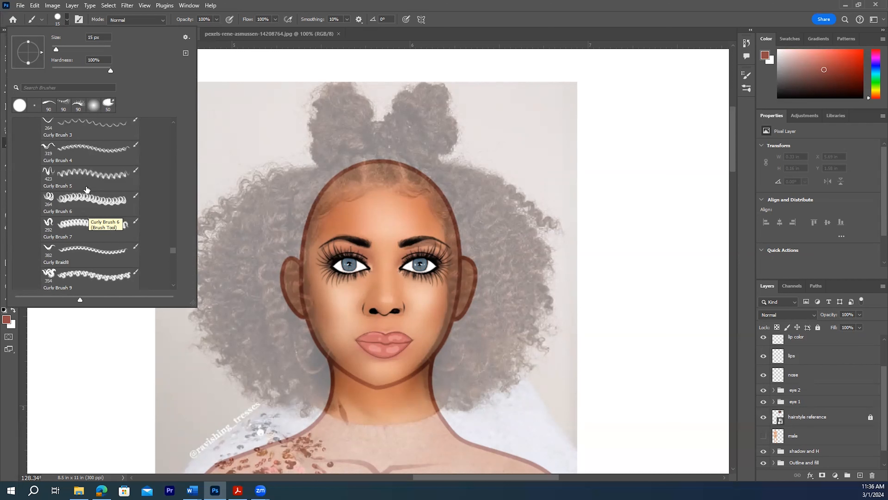
- Choose Curly Brush 12 from the Curly hair Brushes set and reduce its size to 90 px
scroll(85, 196, "down", 1)
scroll(82, 207, "down", 10)
scroll(82, 207, "down", 4)
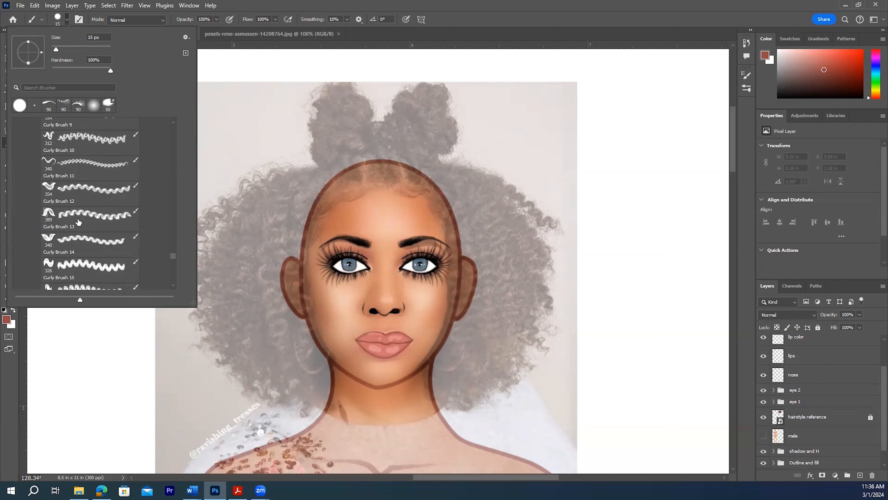
scroll(79, 223, "down", 1)
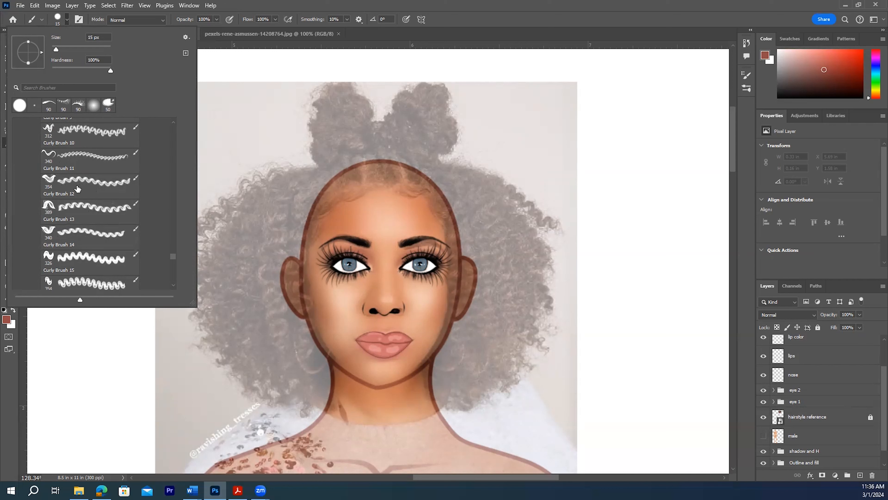
left_click(66, 180)
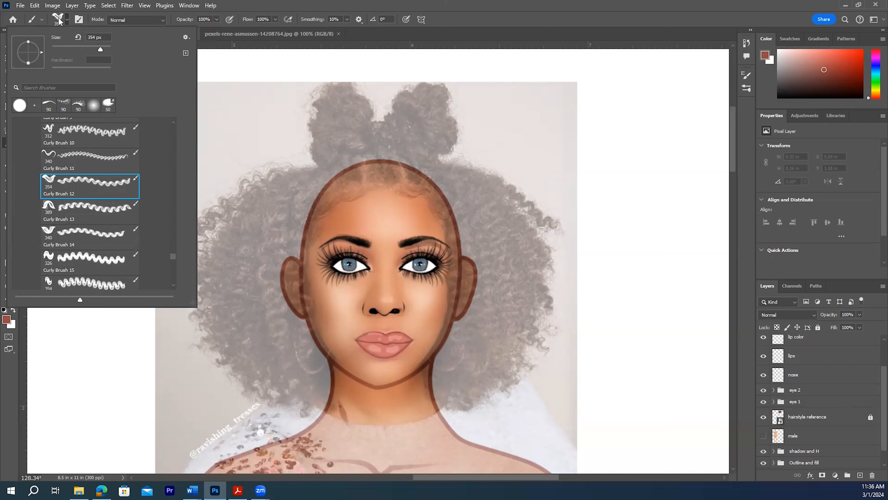
left_click(67, 19)
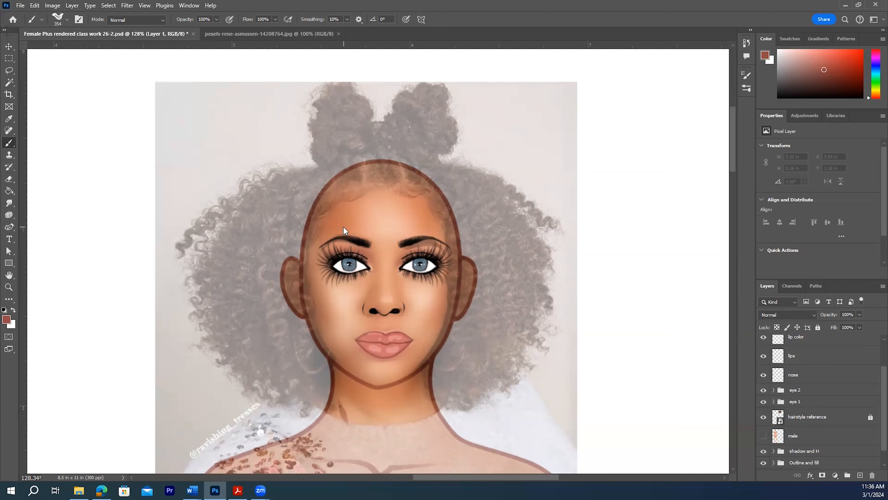
key("bracketleft")
key("bracketleft")
key("bracketleft")
key("bracketleft")
key("bracketleft")
key("bracketleft")
- Switch to the Eyedropper, unlock the hairstyle reference layer and raise its opacity to 100%
left_click(8, 118)
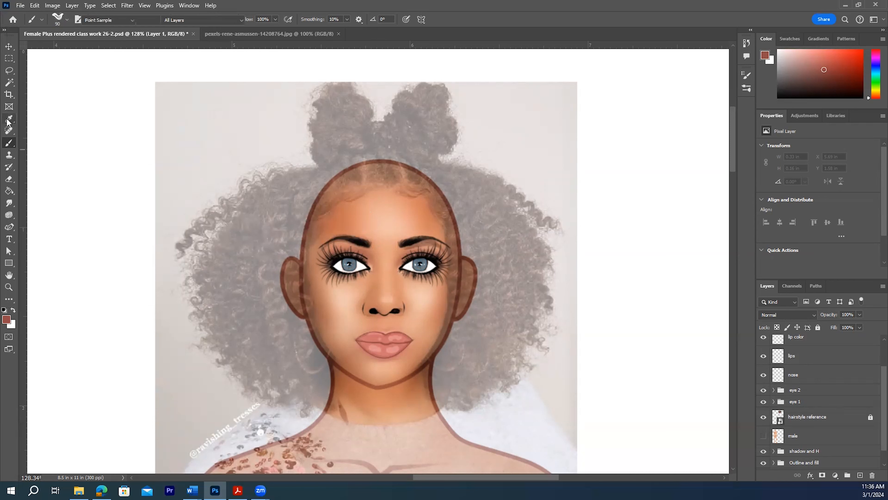
left_click(270, 222)
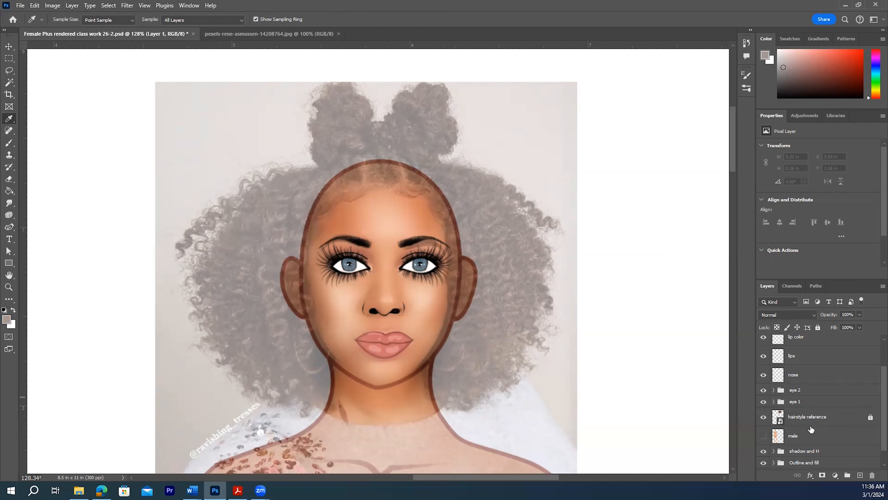
left_click(867, 418)
left_click(871, 419)
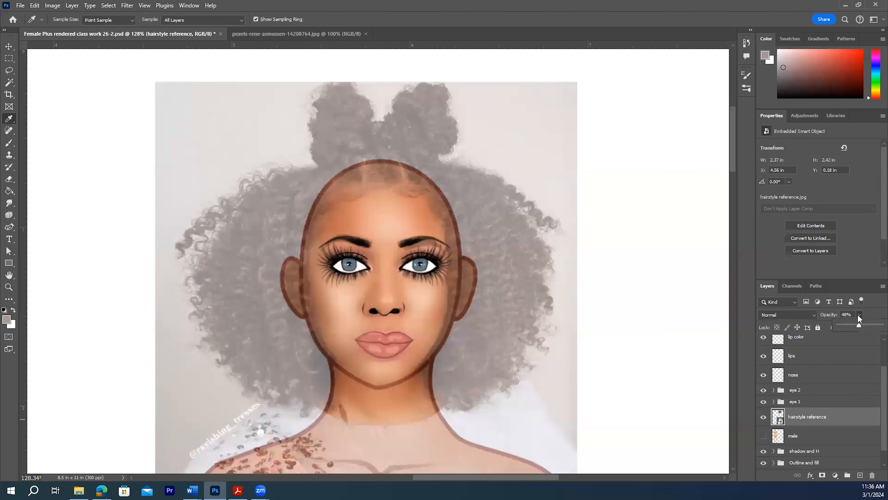
left_click_drag(859, 326, 881, 325)
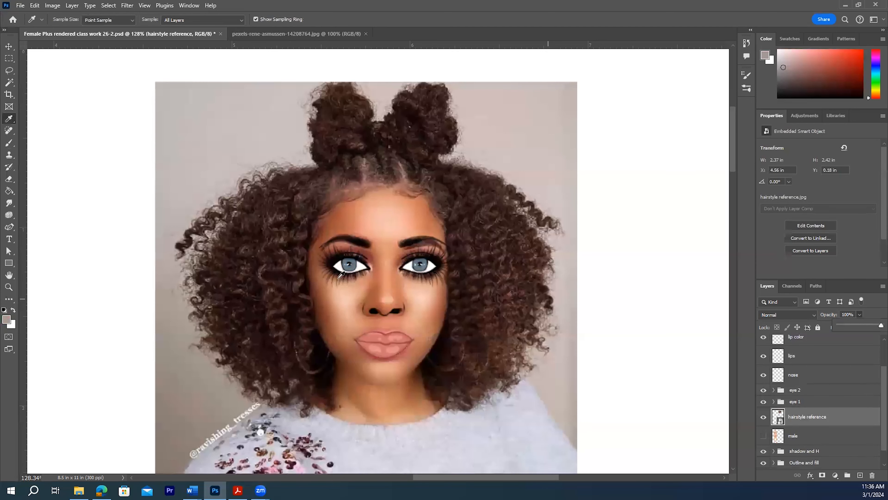
- Sample a dark brown foreground color from the curls in the hairstyle reference, making Layer 1 the active layer
left_click(270, 249)
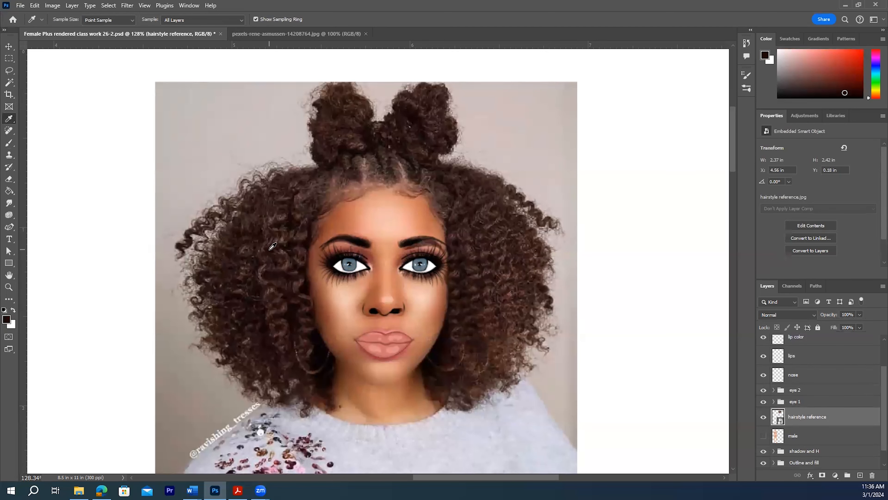
left_click(268, 260)
scroll(843, 421, "up", 2)
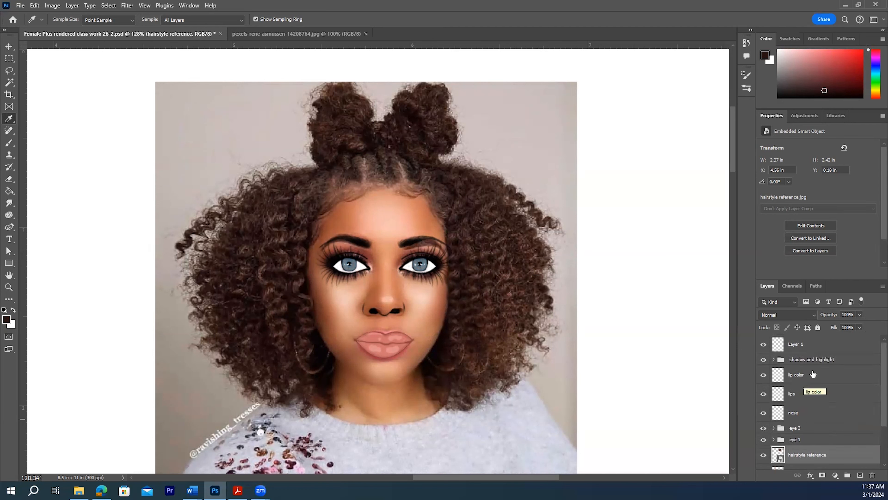
left_click(812, 344)
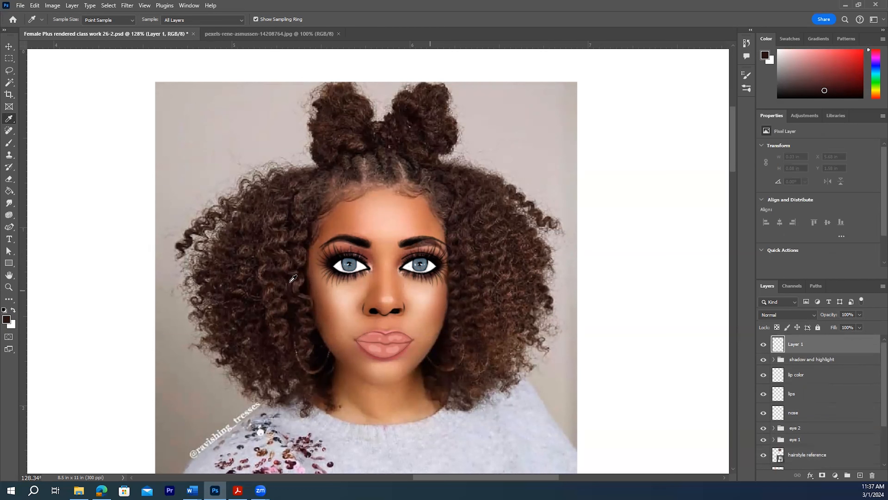
left_click(277, 284)
left_click(272, 268)
left_click(262, 270)
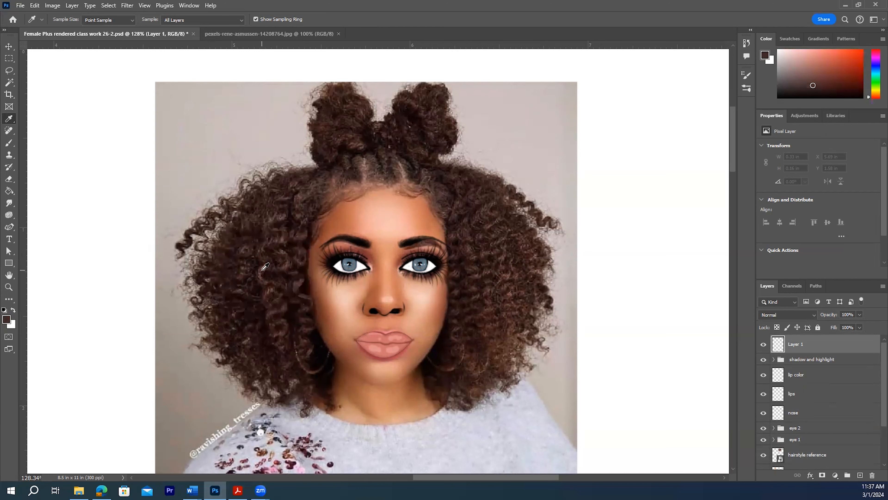
left_click(263, 268)
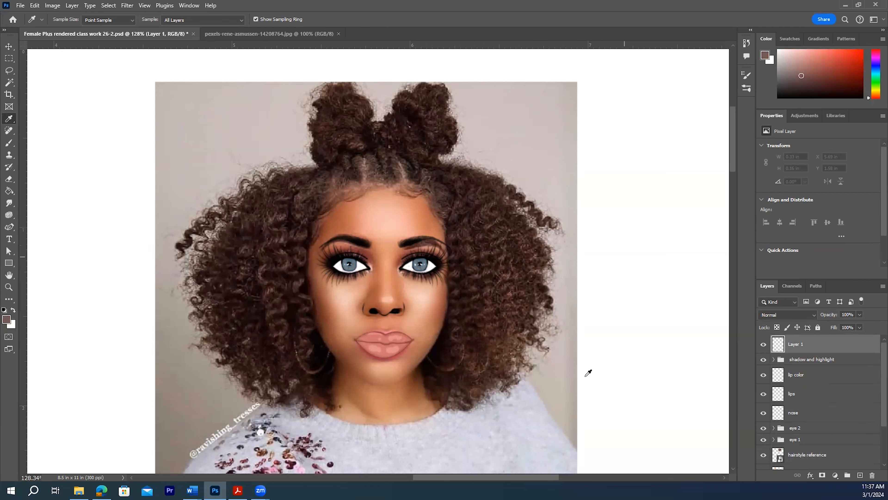
left_click(295, 307)
left_click(322, 195)
- Lower the hairstyle reference layer's opacity to 47% and lock the layer
scroll(802, 406, "down", 1)
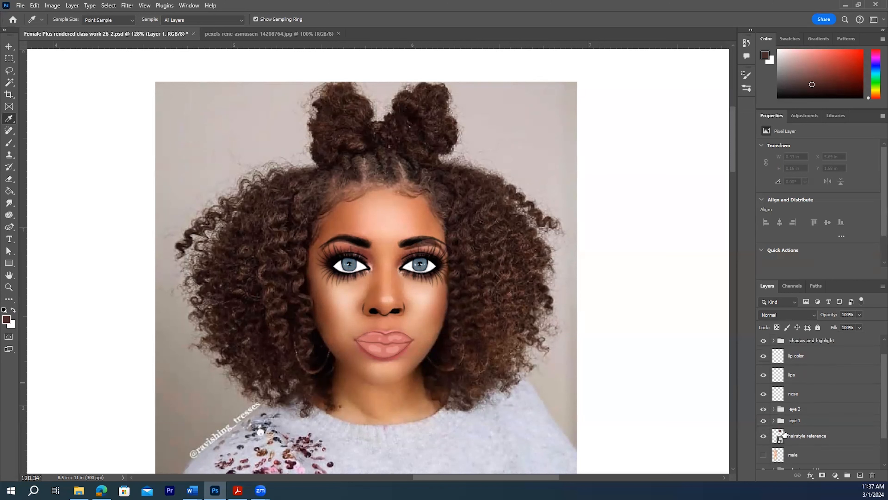
left_click(807, 440)
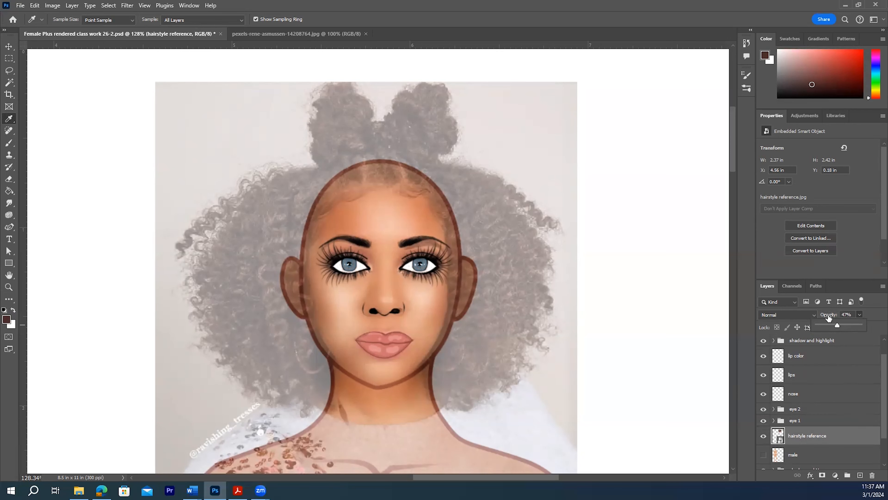
left_click(817, 327)
- Rename Layer 1 as "hair 1"
scroll(828, 355, "up", 1)
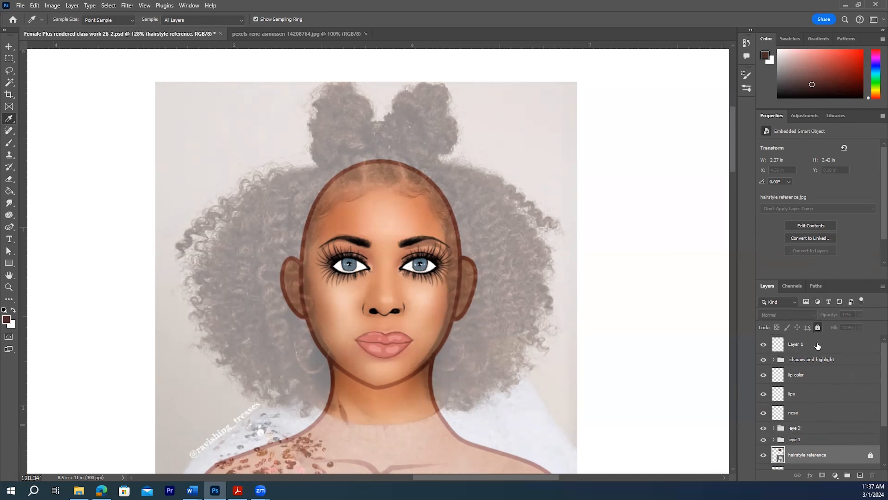
left_click(817, 346)
double_click(805, 345)
type("hai")
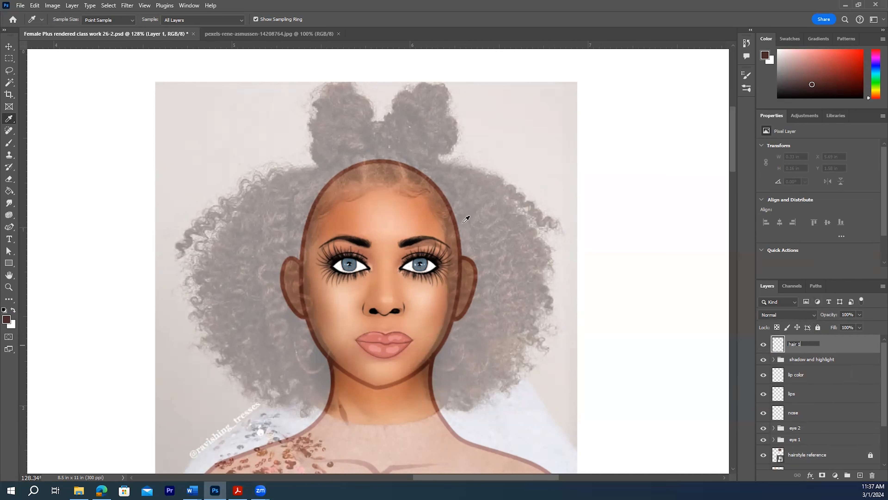
- Reduce the curly brush to 50 px, paint a trial strand down the left side of the hair and undo it
left_click(9, 142)
key("bracketleft")
key("bracketleft")
key("bracketleft")
key("bracketleft")
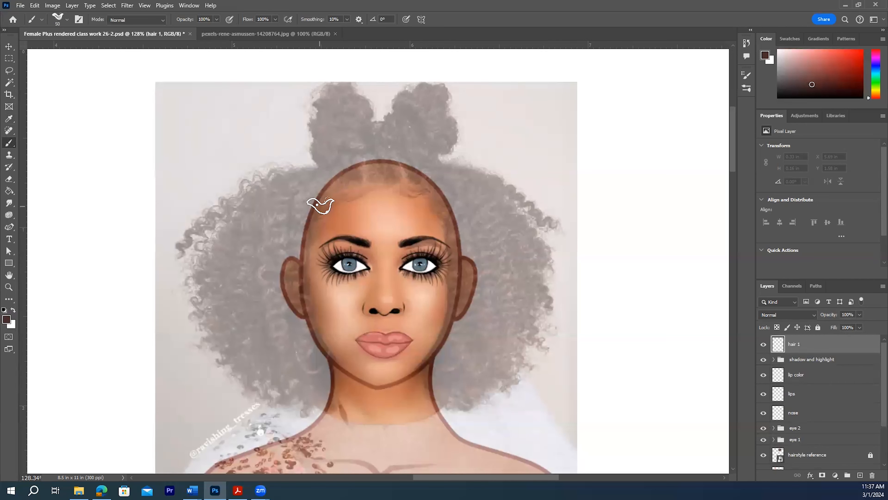
mouse_move(327, 212)
left_mouse_down()
mouse_move(276, 216)
mouse_move(269, 255)
mouse_move(242, 305)
mouse_move(238, 387)
left_mouse_up()
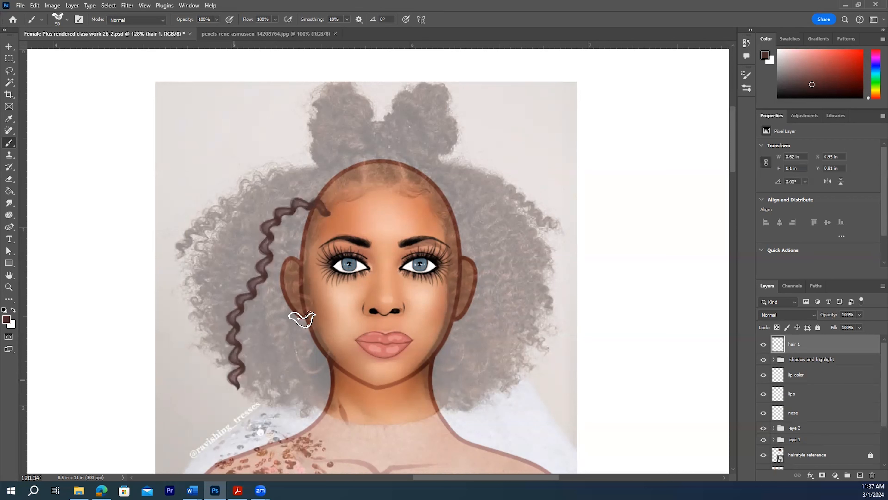
key("ctrl+z")
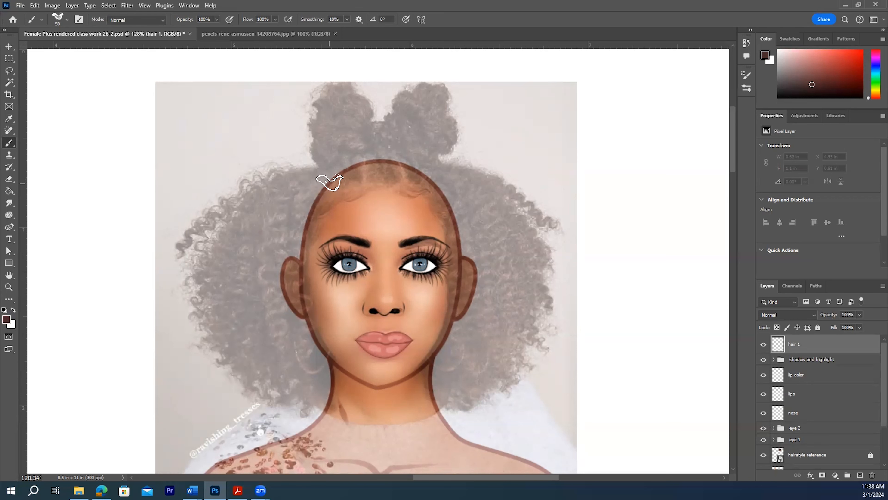
- Paint curly strands fanning from the left hairline to the outer edge of the reference hair and down beside the neck
mouse_move(335, 191)
left_mouse_down()
mouse_move(271, 176)
mouse_move(178, 243)
left_mouse_up()
mouse_move(322, 192)
left_mouse_down()
mouse_move(258, 204)
mouse_move(208, 244)
mouse_move(191, 276)
mouse_move(196, 291)
left_mouse_up()
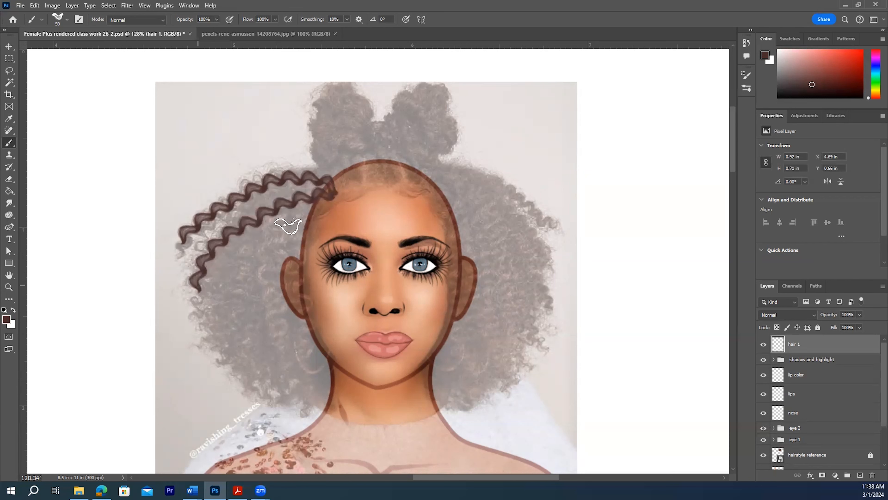
mouse_move(330, 201)
left_mouse_down()
mouse_move(222, 288)
mouse_move(203, 334)
left_mouse_up()
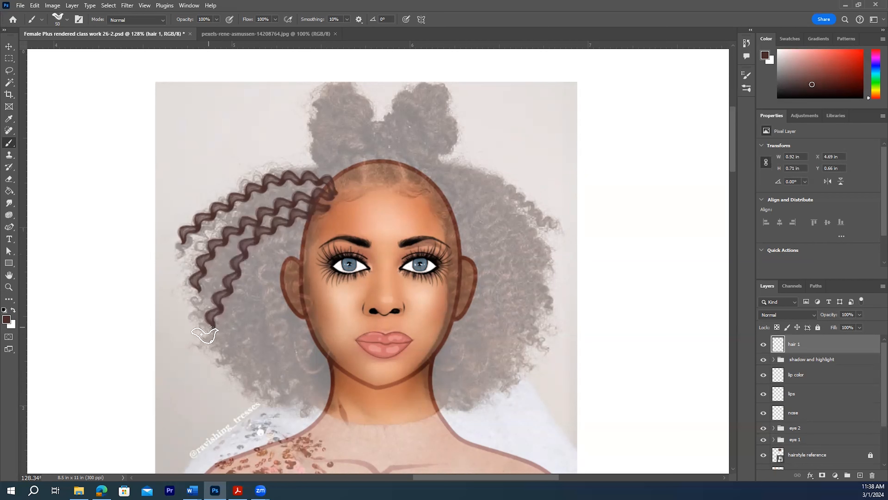
mouse_move(317, 221)
left_mouse_down()
mouse_move(244, 297)
mouse_move(228, 366)
left_mouse_up()
mouse_move(302, 249)
left_mouse_down()
mouse_move(278, 291)
mouse_move(255, 389)
left_mouse_up()
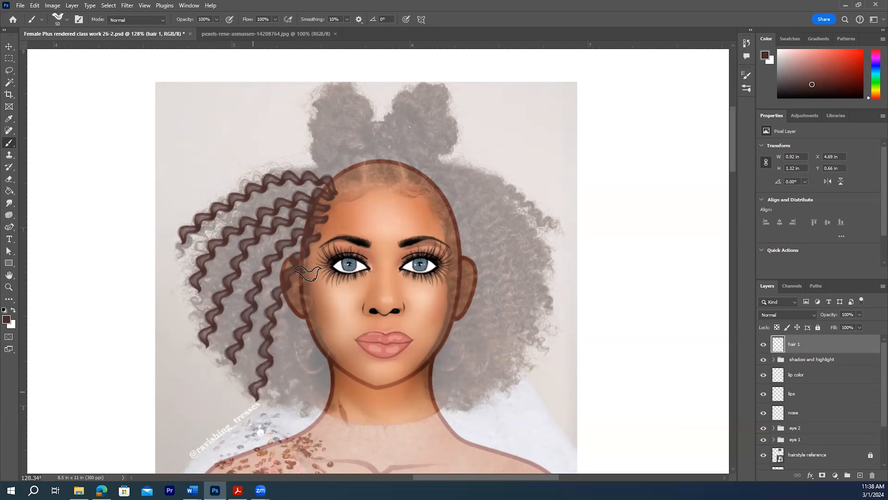
mouse_move(306, 262)
left_mouse_down()
mouse_move(286, 306)
mouse_move(276, 405)
left_mouse_up()
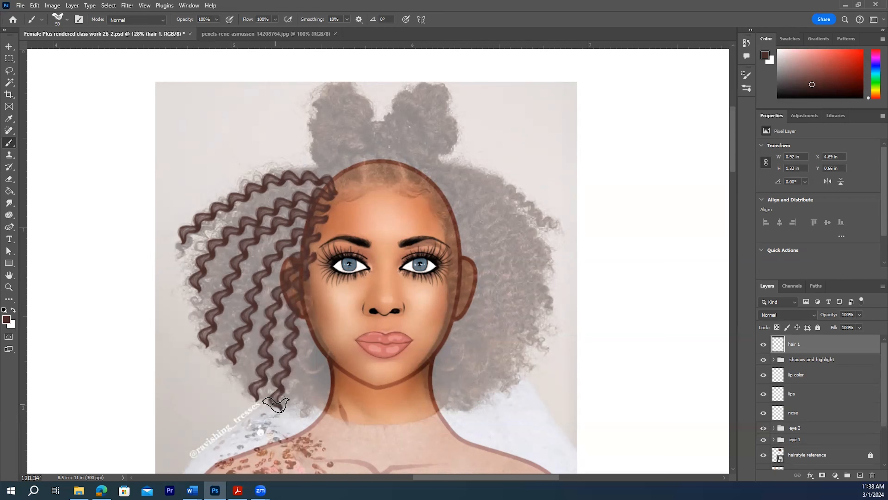
mouse_move(294, 321)
left_mouse_down()
mouse_move(303, 383)
mouse_move(296, 401)
left_mouse_up()
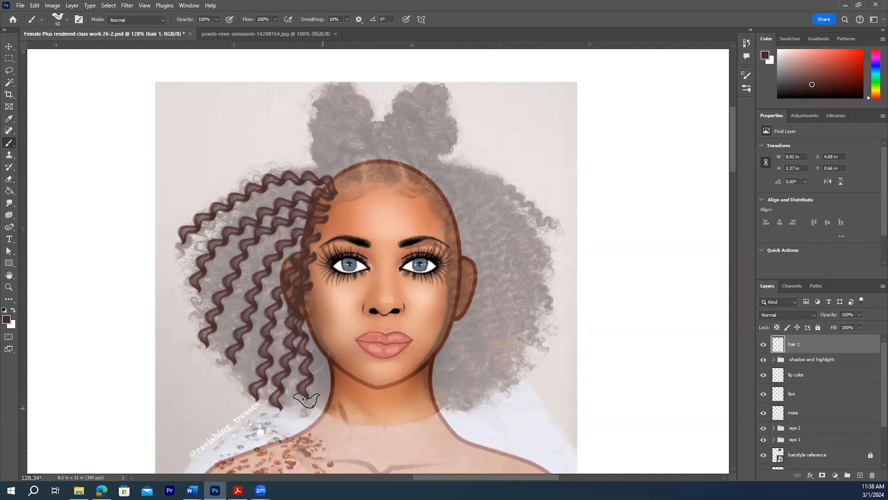
left_click_drag(303, 409, 305, 423)
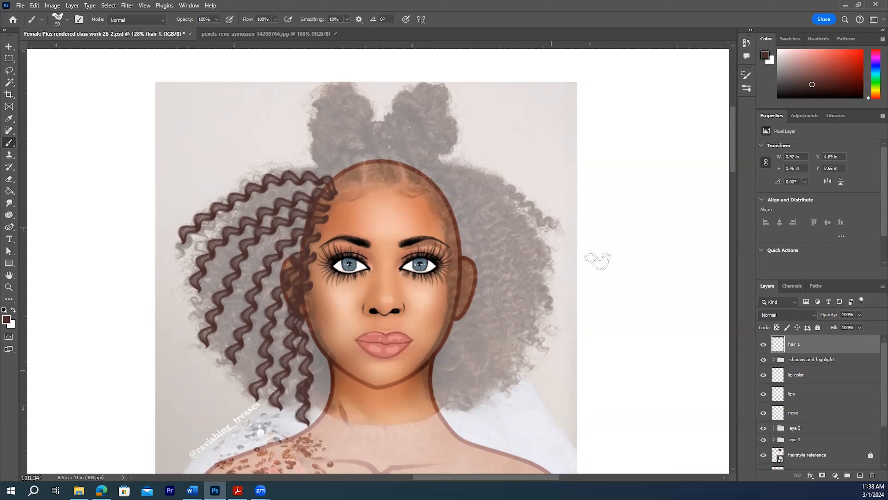
- Paint curly strands fanning from the right hairline to the outer edge of the reference hair and down beside the neck
mouse_move(411, 166)
left_mouse_down()
mouse_move(473, 177)
mouse_move(541, 222)
left_mouse_up()
mouse_move(420, 180)
left_mouse_down()
mouse_move(508, 220)
mouse_move(545, 261)
left_mouse_up()
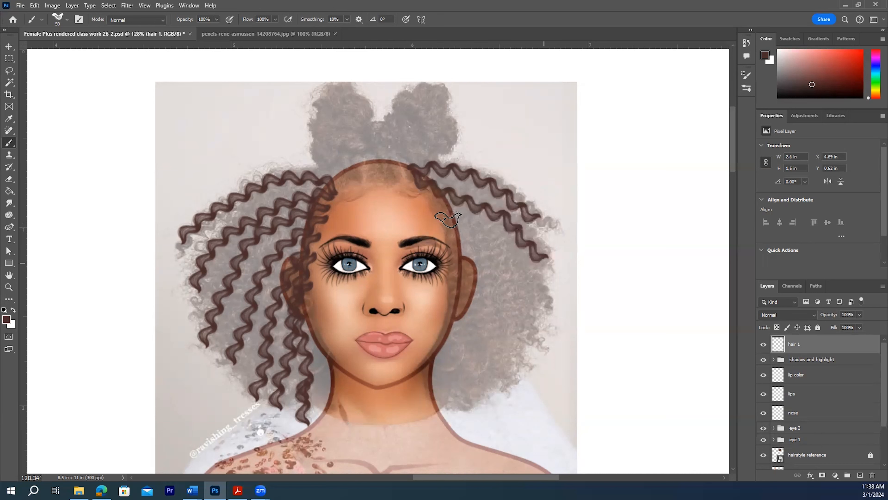
mouse_move(446, 208)
left_mouse_down()
mouse_move(504, 258)
mouse_move(532, 307)
left_mouse_up()
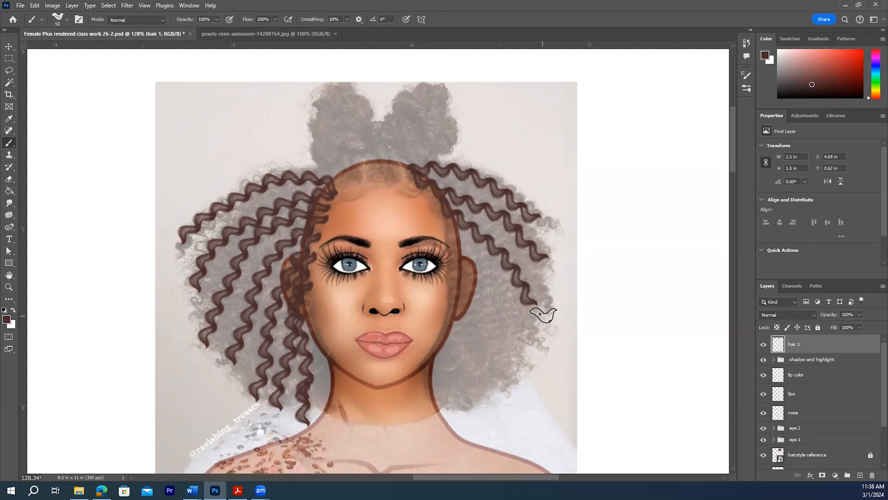
mouse_move(470, 247)
left_mouse_down()
mouse_move(509, 289)
mouse_move(526, 364)
left_mouse_up()
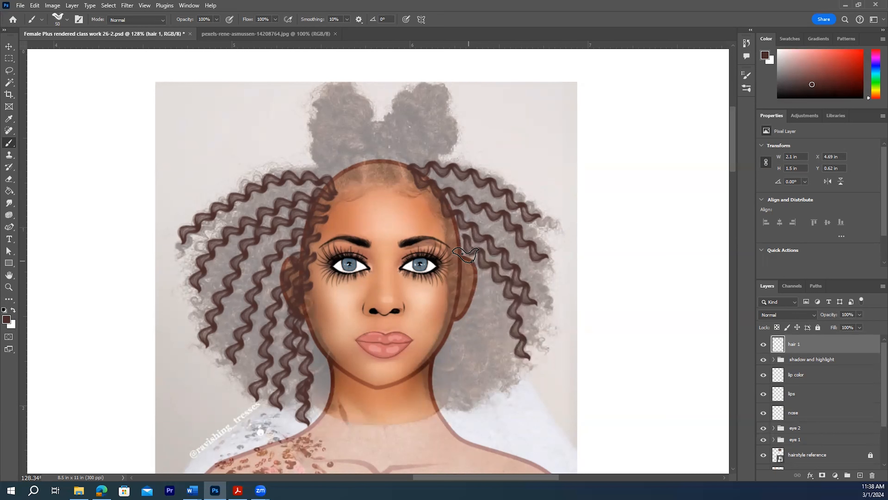
mouse_move(465, 257)
left_mouse_down()
mouse_move(484, 296)
mouse_move(506, 378)
left_mouse_up()
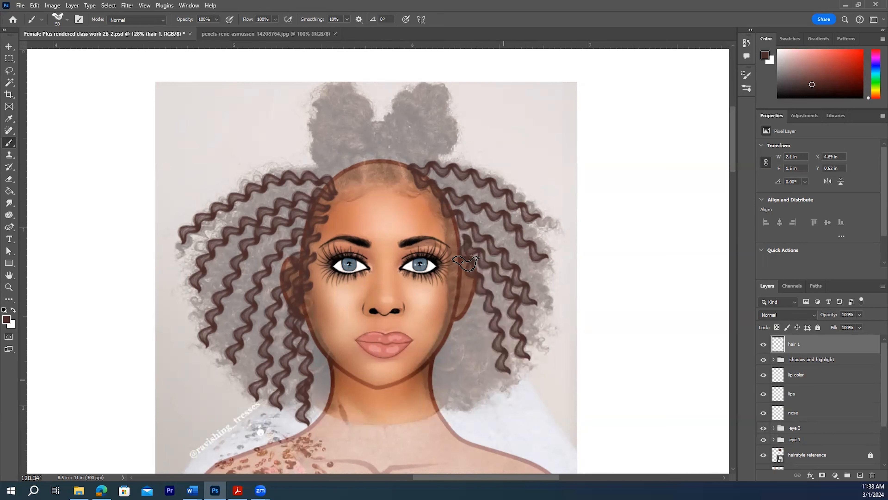
left_click_drag(464, 275, 482, 390)
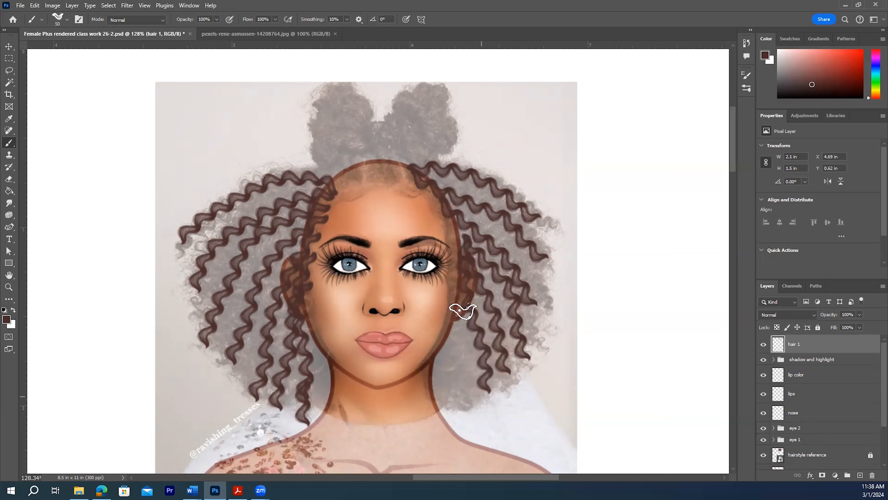
left_click_drag(460, 322, 468, 417)
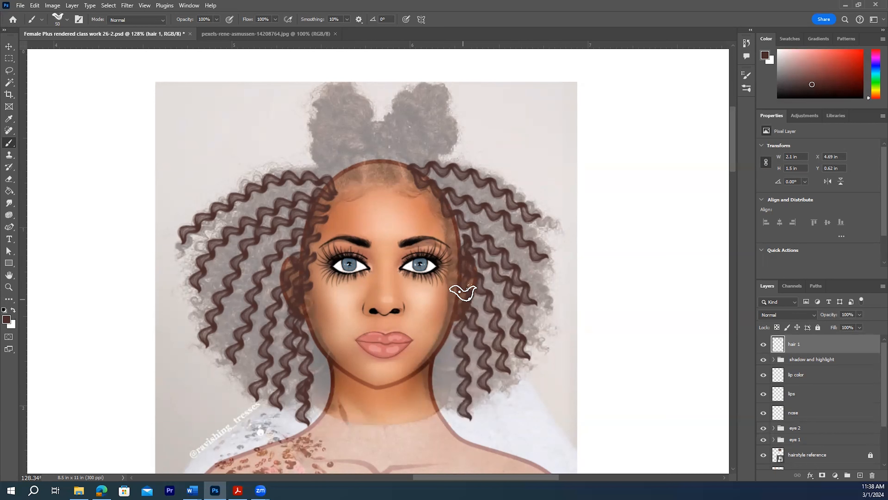
left_click_drag(456, 280, 438, 408)
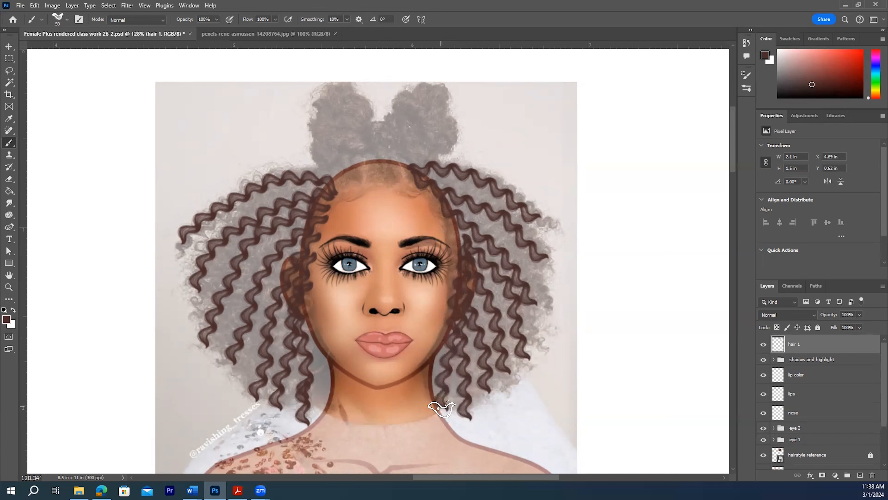
- Add extra curly strands between those on the right side of the hair and one from the left ear down beside the jaw
left_click_drag(461, 240, 527, 348)
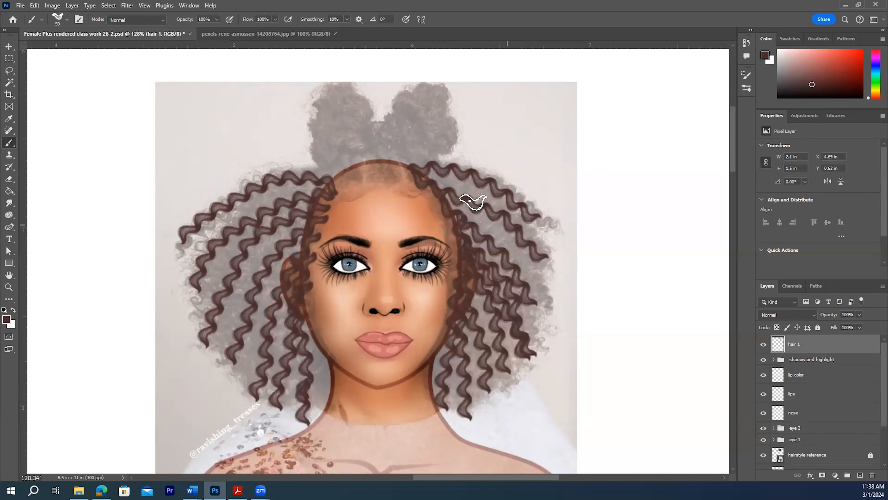
left_click_drag(458, 226, 540, 285)
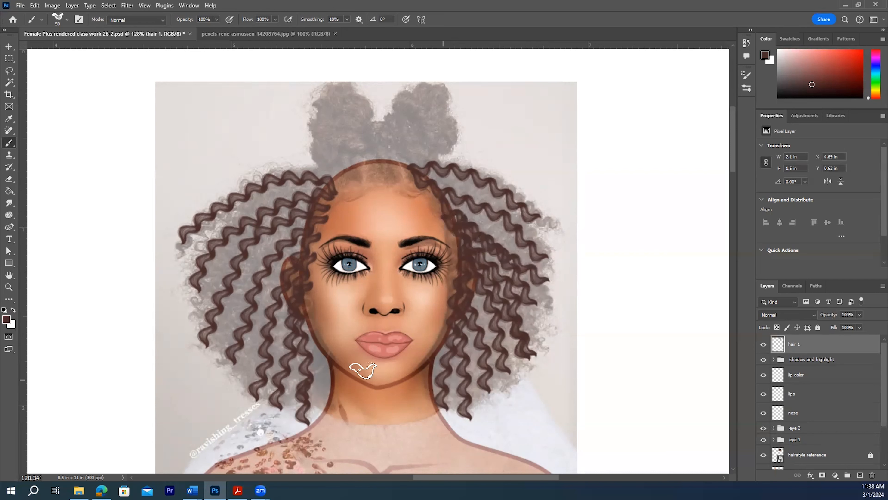
mouse_move(297, 298)
left_mouse_down()
mouse_move(320, 354)
mouse_move(321, 410)
left_mouse_up()
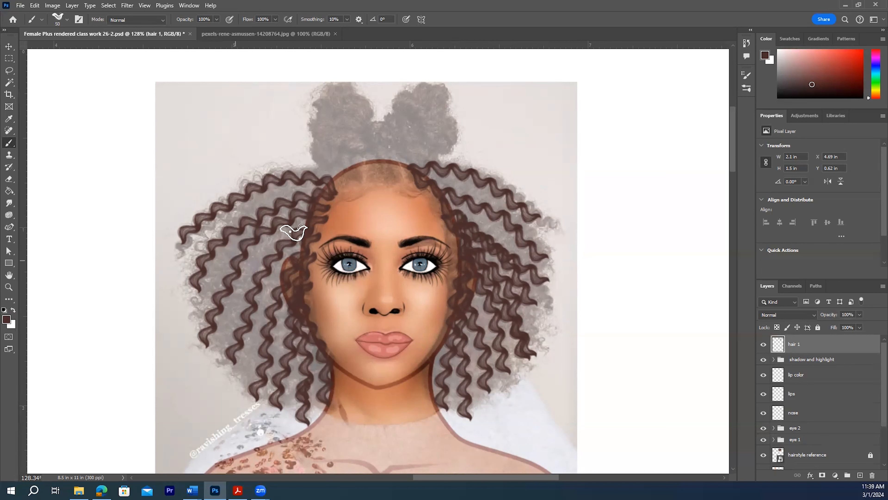
- Set the foreground colour to the slightly lighter brown 60403f
left_click(6, 319)
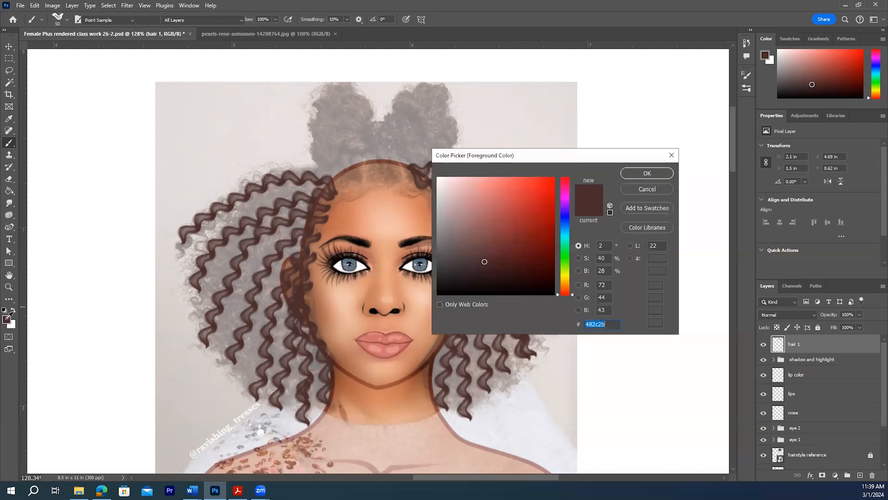
left_click(480, 255)
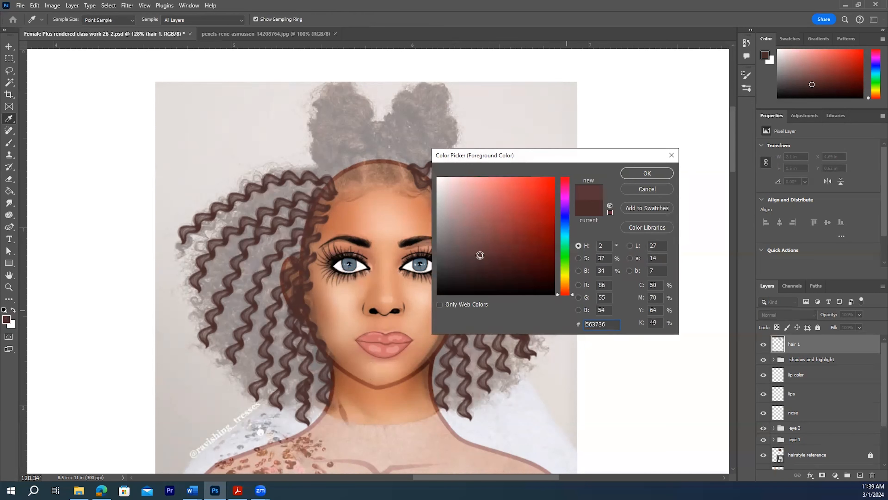
left_click(478, 251)
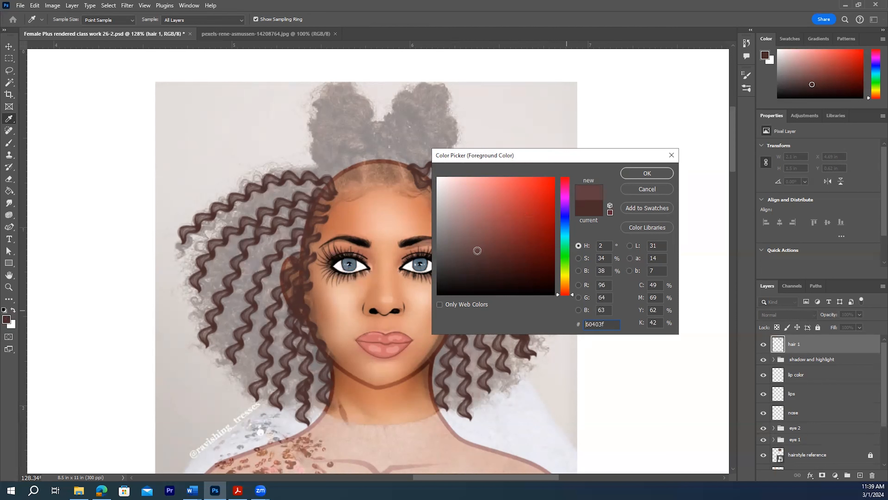
left_click(647, 174)
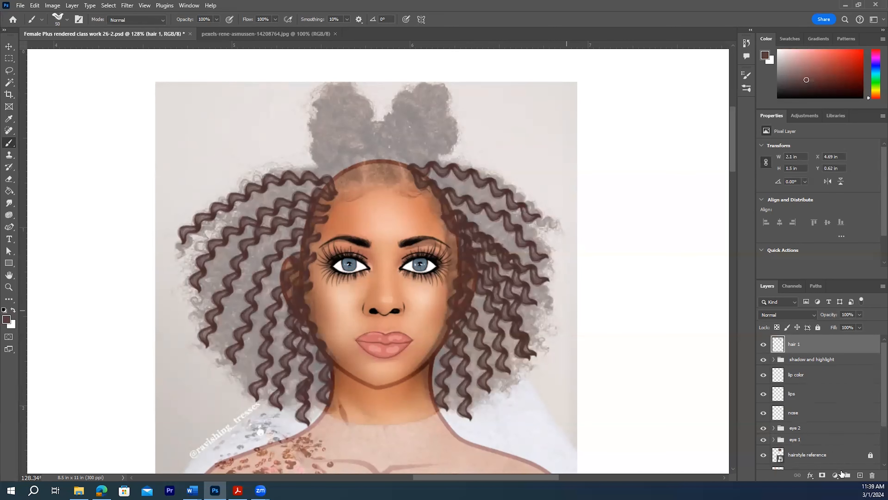
- Add a new layer named "hair 2" and place it directly below the "hair 1" layer
left_click(860, 476)
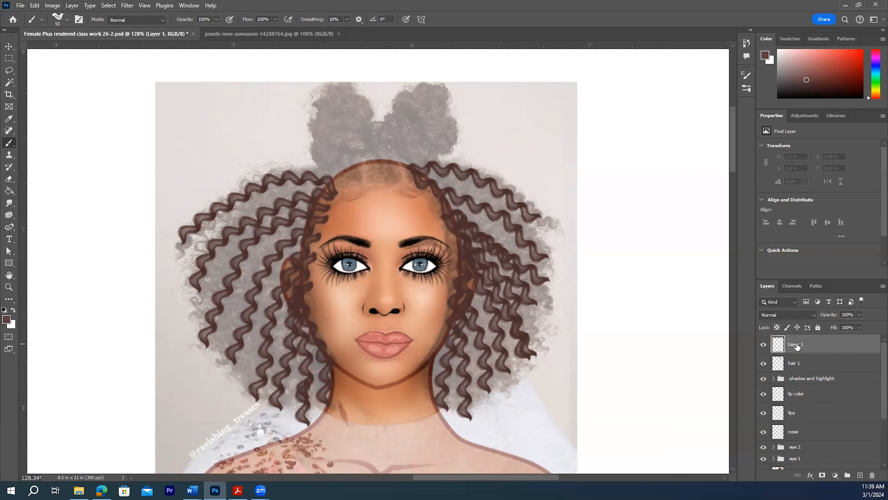
double_click(782, 347)
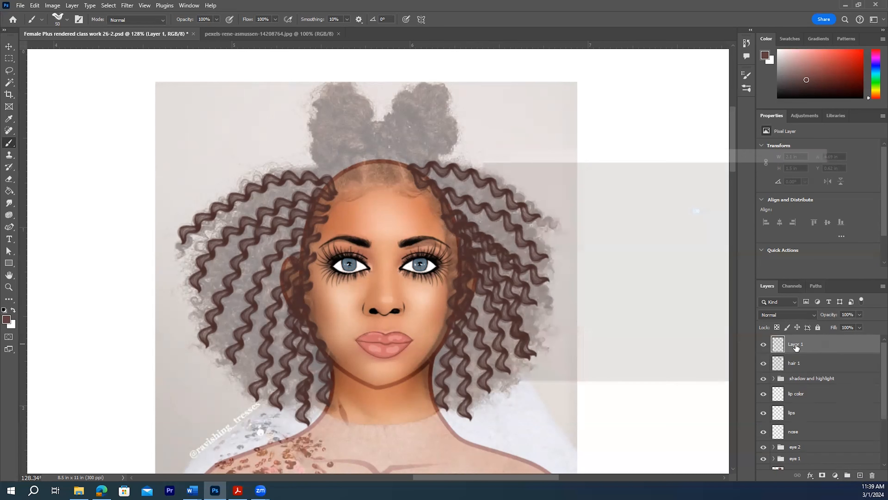
left_click(832, 149)
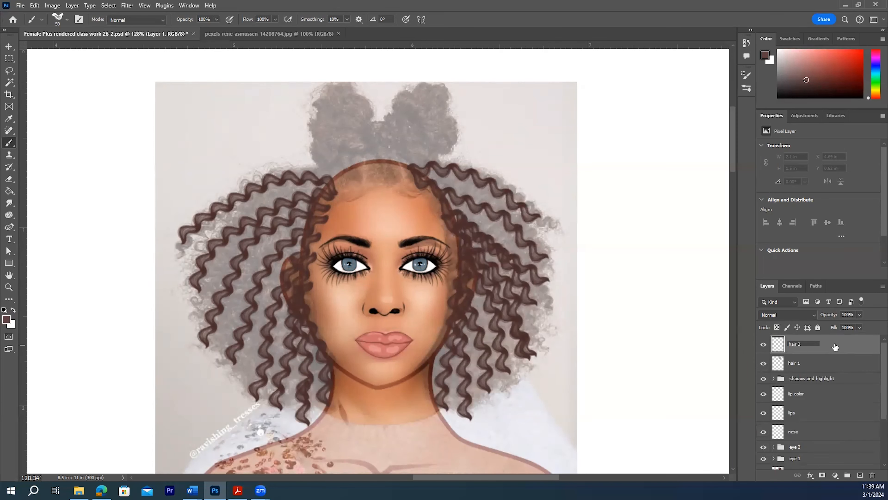
type("hair 2")
key("Return")
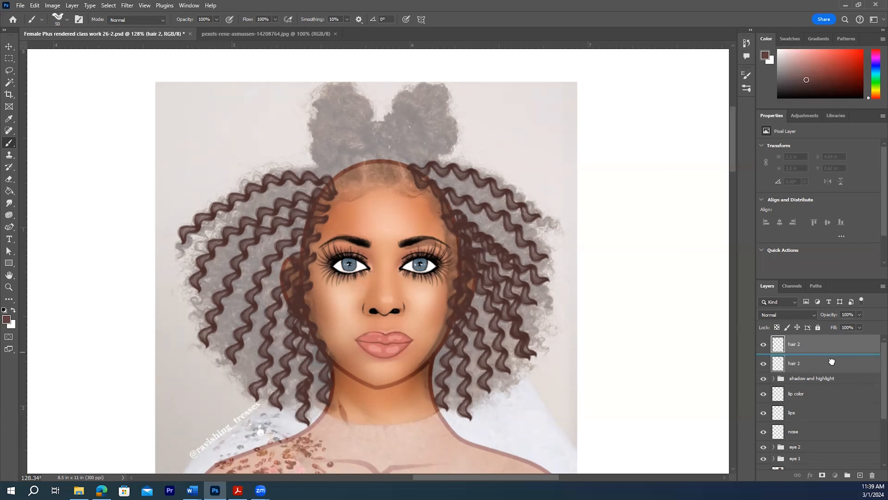
left_click_drag(819, 354, 804, 370)
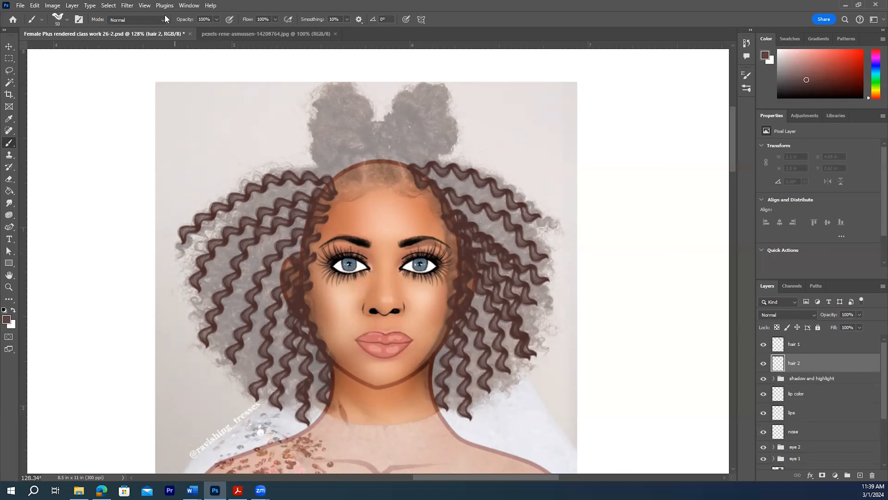
- Browse the curly brush presets and select Curly Brush 6
left_click(68, 20)
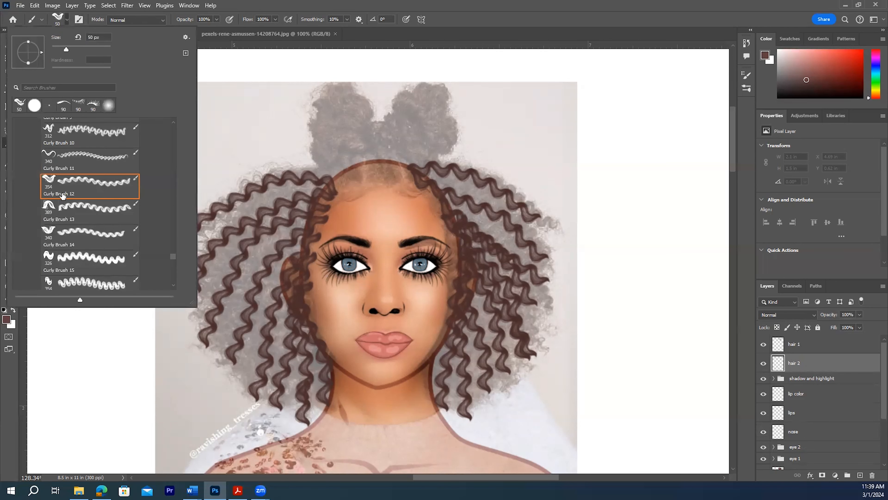
scroll(92, 198, "down", 2)
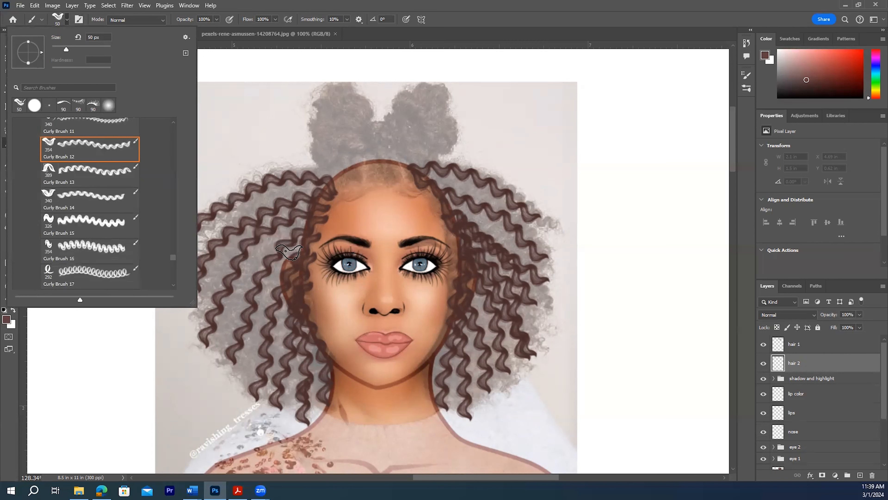
scroll(89, 179, "up", 2)
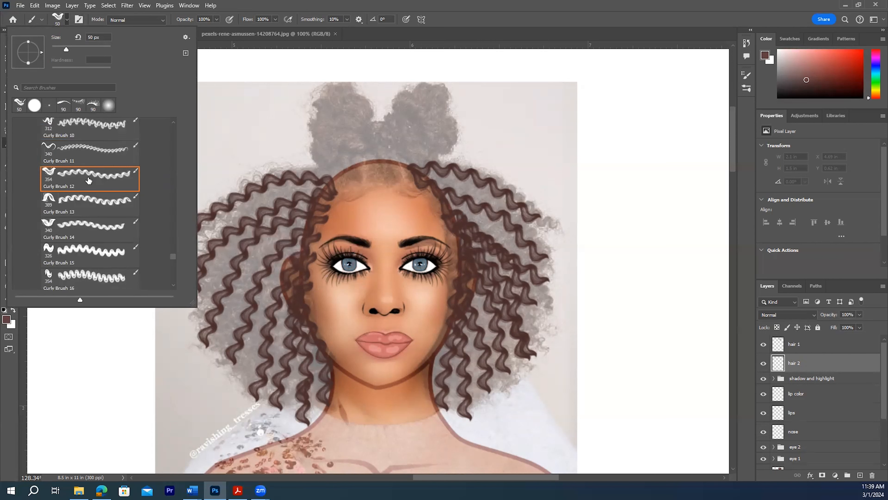
scroll(89, 181, "down", 2)
scroll(87, 183, "up", 1)
scroll(87, 184, "up", 2)
scroll(87, 183, "down", 1)
scroll(86, 181, "down", 1)
scroll(87, 183, "up", 2)
scroll(87, 183, "down", 3)
scroll(85, 186, "up", 6)
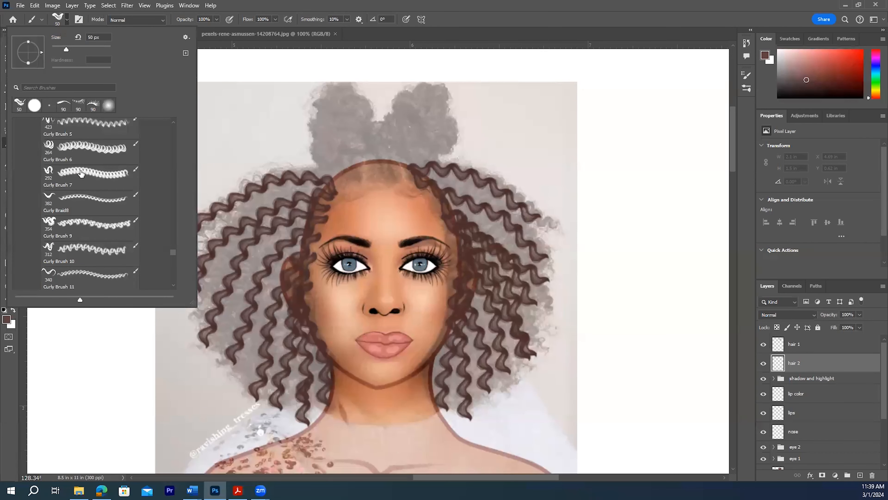
left_click(83, 156)
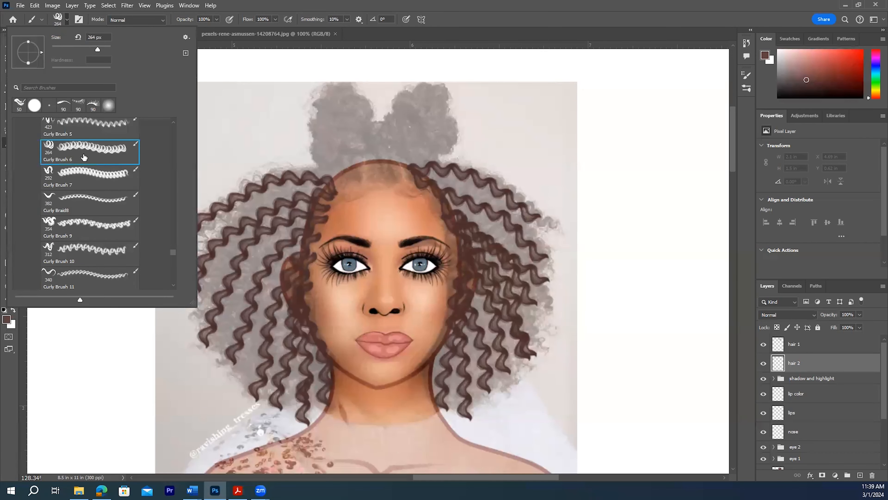
left_click(67, 19)
- Reduce the size of Curly Brush 6 to 45 px
key("bracketleft")
key("bracketleft")
key("bracketleft")
key("bracketleft")
key("bracketleft")
key("bracketleft")
key("bracketleft")
key("bracketleft")
key("bracketleft")
key("bracketleft")
key("bracketleft")
key("bracketleft")
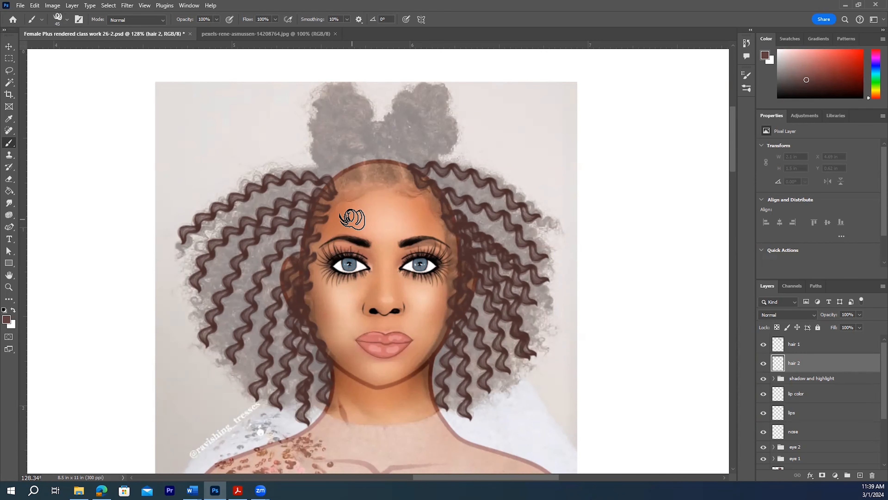
left_click_drag(309, 185, 233, 214)
left_click_drag(201, 249, 242, 210)
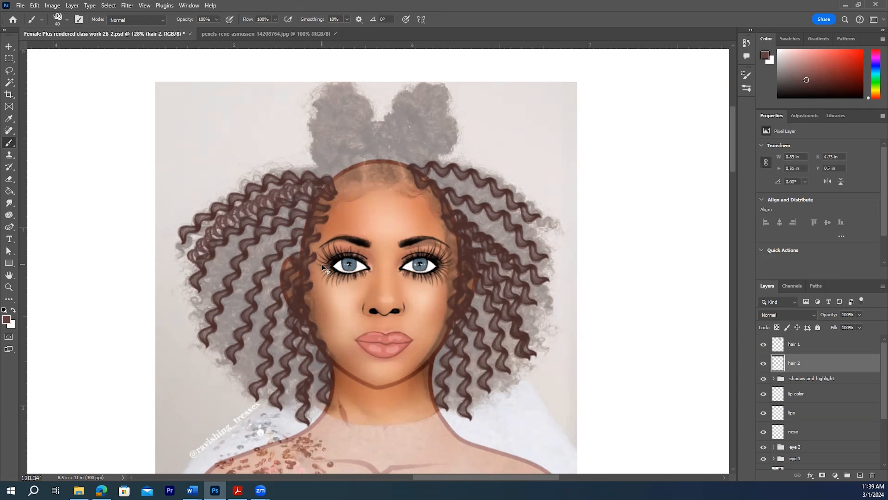
key("ctrl+z")
key("ctrl+z")
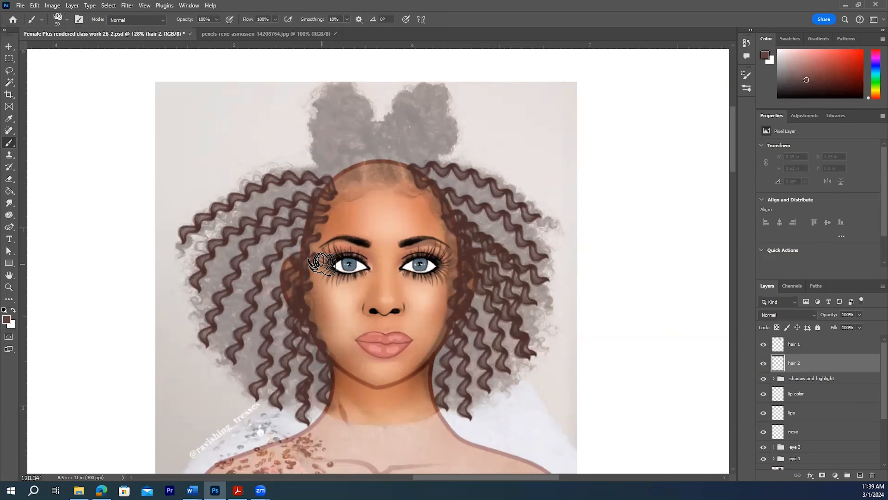
- With the looped curl brush at 50 px, fill the gaps between the left-side strands from hairline to tips, undoing the last stroke along the upper edge
mouse_move(293, 187)
left_mouse_down()
mouse_move(238, 214)
mouse_move(197, 267)
left_mouse_up()
mouse_move(309, 205)
left_mouse_down()
mouse_move(218, 253)
mouse_move(198, 291)
left_mouse_up()
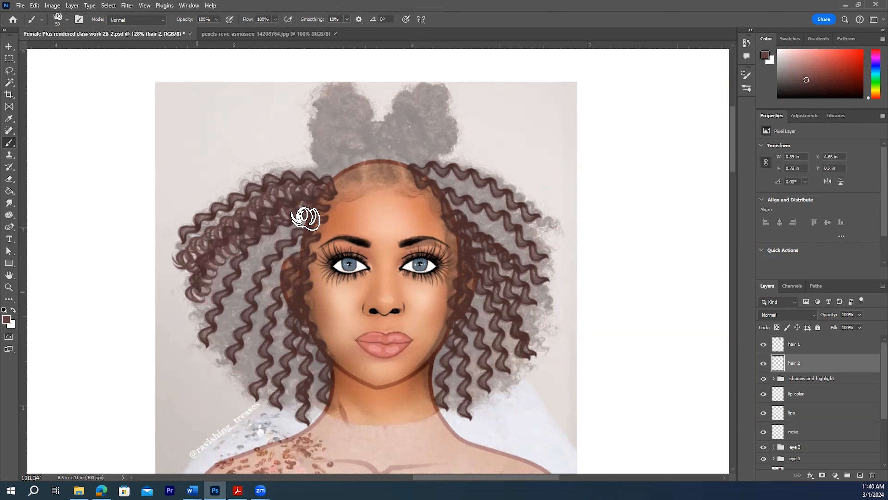
mouse_move(304, 214)
left_mouse_down()
mouse_move(230, 293)
mouse_move(200, 341)
left_mouse_up()
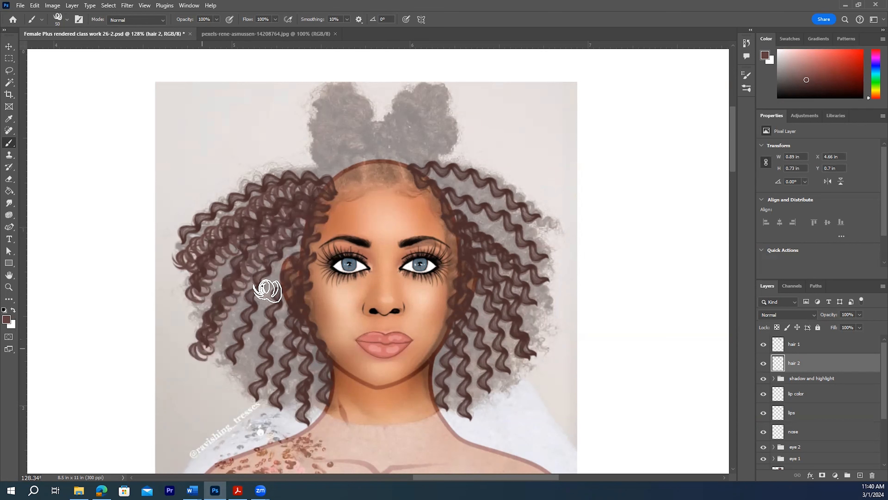
mouse_move(312, 223)
left_mouse_down()
mouse_move(274, 252)
mouse_move(249, 294)
mouse_move(232, 359)
left_mouse_up()
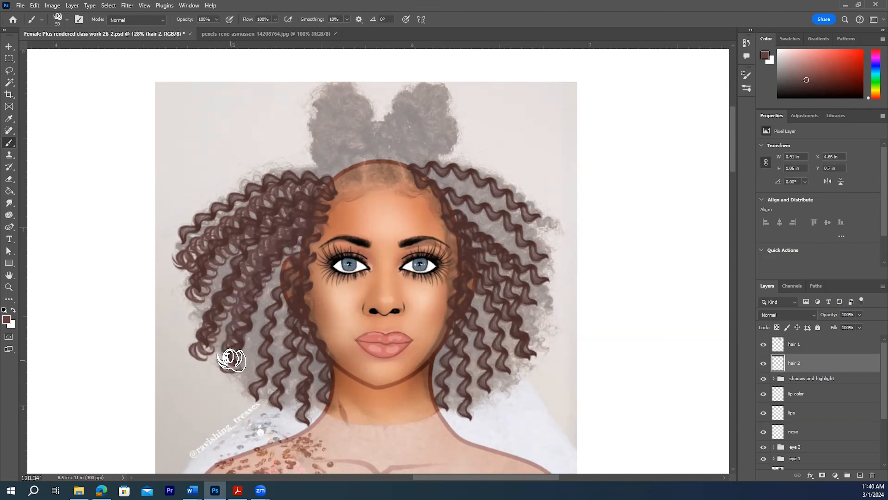
mouse_move(294, 254)
left_mouse_down()
mouse_move(252, 344)
mouse_move(251, 389)
left_mouse_up()
mouse_move(311, 248)
left_mouse_down()
mouse_move(270, 383)
mouse_move(271, 412)
mouse_move(305, 263)
mouse_move(286, 350)
mouse_move(293, 413)
left_mouse_up()
left_click_drag(309, 252, 311, 412)
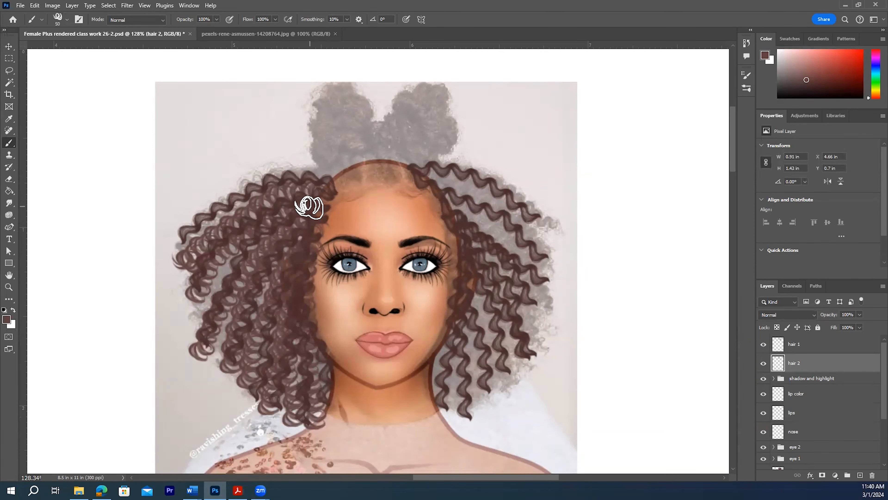
left_click_drag(248, 240, 198, 327)
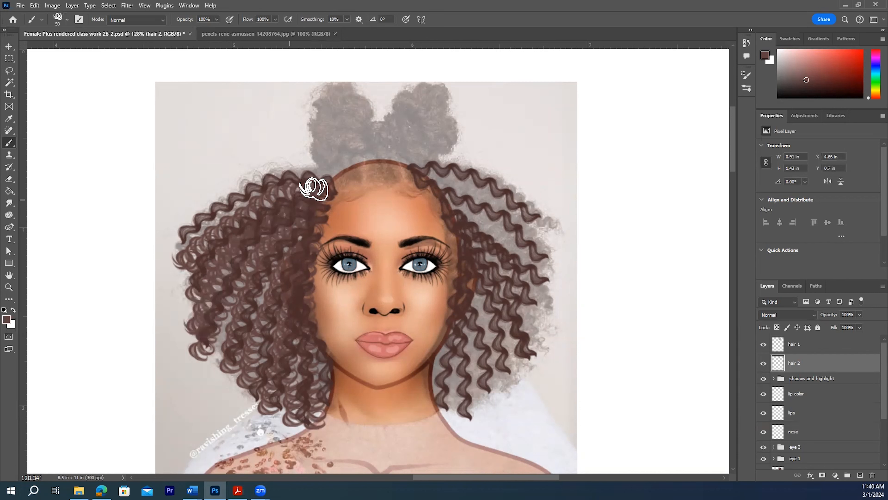
mouse_move(272, 183)
left_mouse_down()
mouse_move(209, 216)
mouse_move(188, 245)
left_mouse_up()
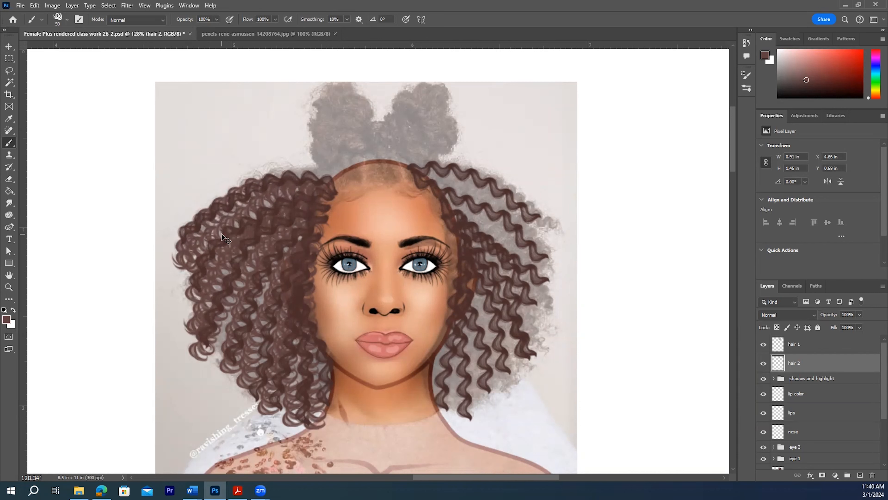
key("ctrl+z")
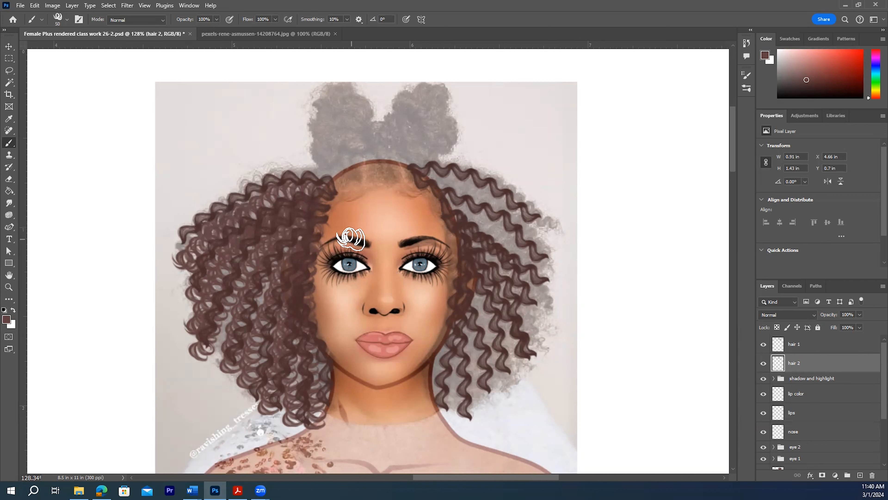
- Fill the gaps between the right-side strands with looped curls, from hairline to tips, and patch the left side's upper edge
mouse_move(439, 180)
left_mouse_down()
mouse_move(497, 203)
mouse_move(528, 243)
left_mouse_up()
mouse_move(458, 203)
left_mouse_down()
mouse_move(500, 220)
mouse_move(533, 264)
left_mouse_up()
mouse_move(476, 226)
left_mouse_down()
mouse_move(508, 260)
mouse_move(539, 353)
left_mouse_up()
mouse_move(470, 240)
left_mouse_down()
mouse_move(507, 329)
mouse_move(511, 376)
left_mouse_up()
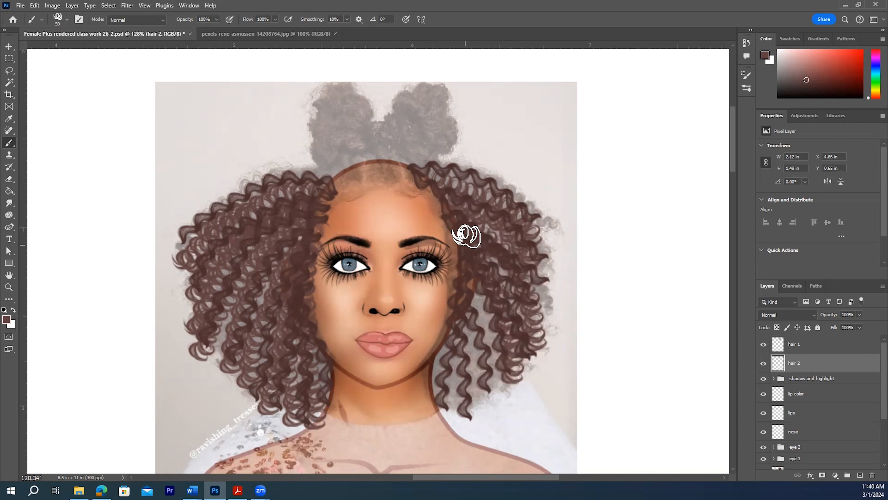
left_click_drag(486, 331, 492, 385)
left_click_drag(457, 230, 472, 385)
mouse_move(448, 216)
left_mouse_down()
mouse_move(460, 241)
mouse_move(452, 402)
left_mouse_up()
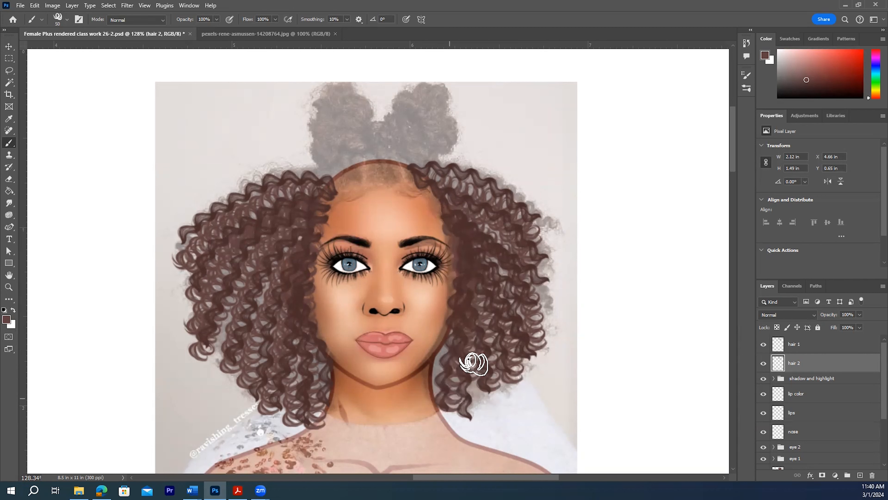
mouse_move(458, 220)
left_mouse_down()
mouse_move(471, 293)
mouse_move(442, 387)
left_mouse_up()
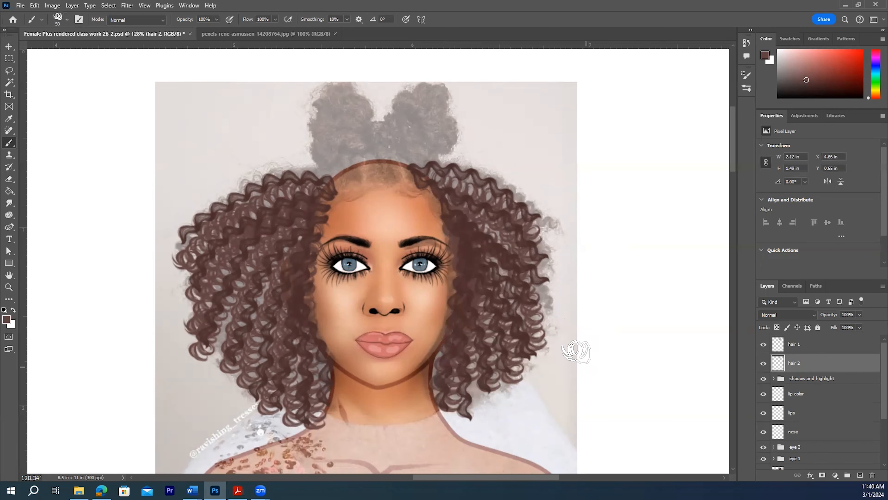
scroll(490, 231, "up", 2)
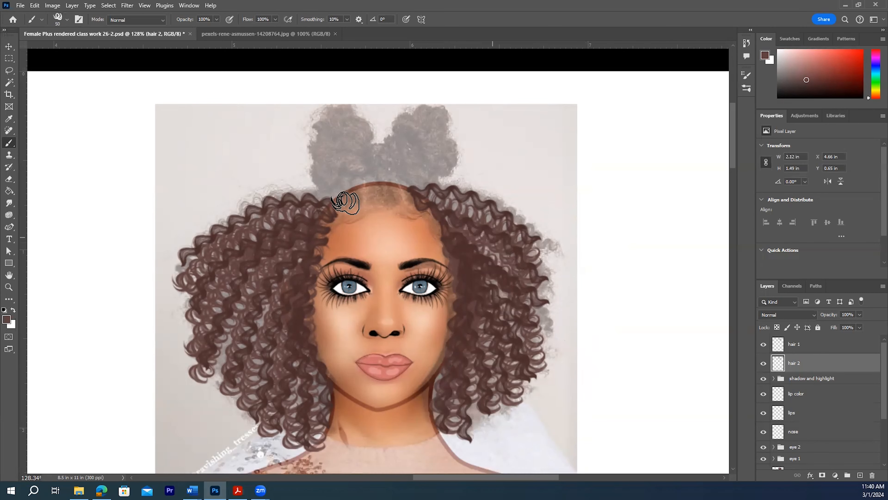
left_click_drag(294, 198, 270, 206)
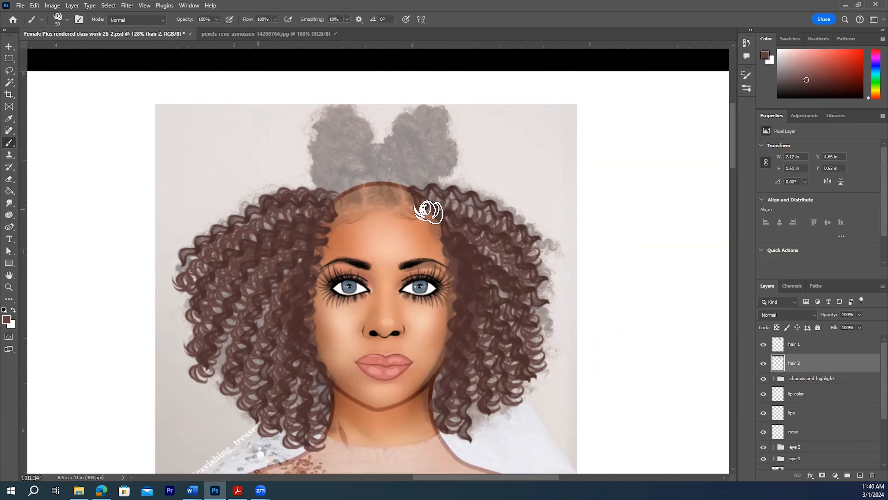
- Browse the curly brush presets and select Curly Brush 31 for fine frizz
scroll(455, 245, "up", 2)
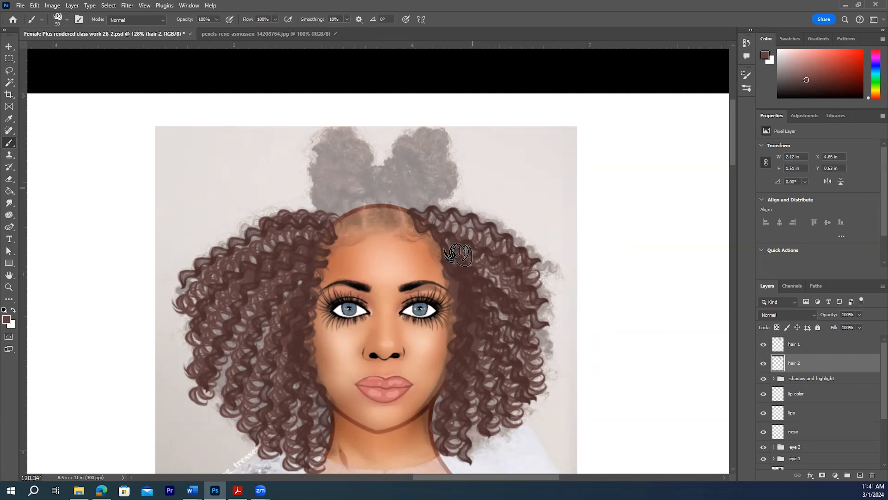
scroll(458, 254, "up", 1)
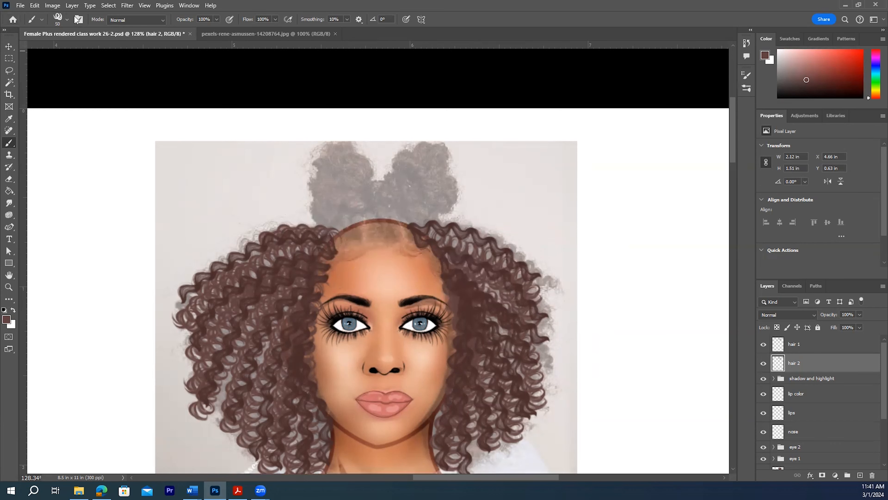
left_click(68, 19)
scroll(99, 220, "down", 5)
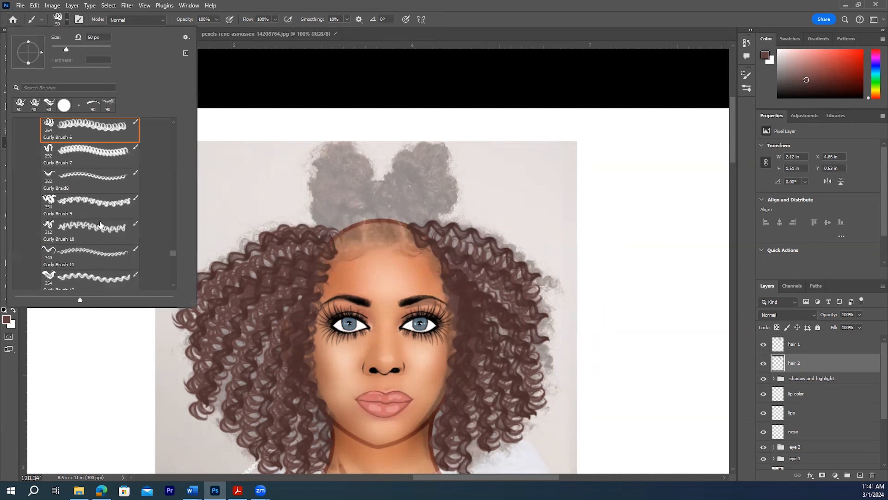
scroll(101, 222, "down", 6)
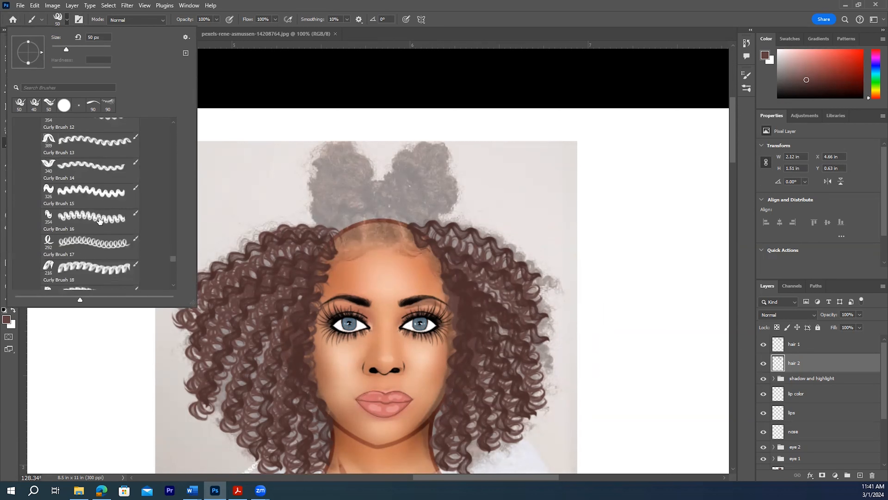
scroll(97, 223, "down", 4)
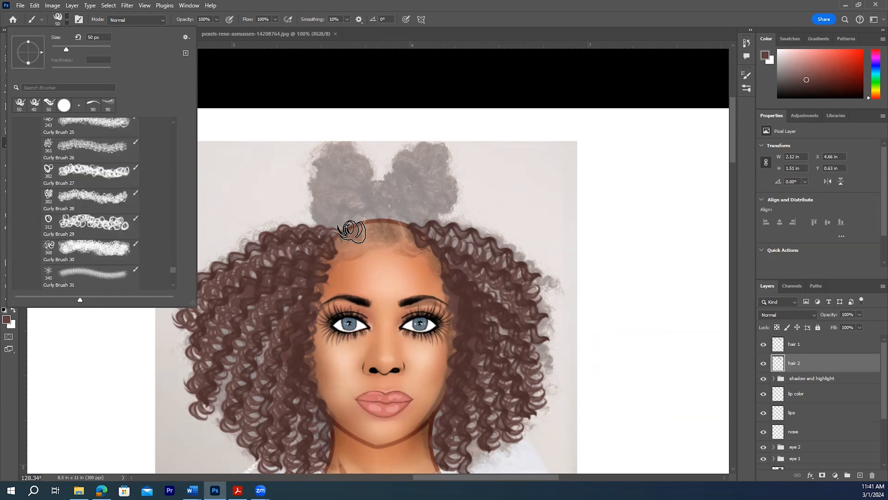
scroll(101, 243, "down", 2)
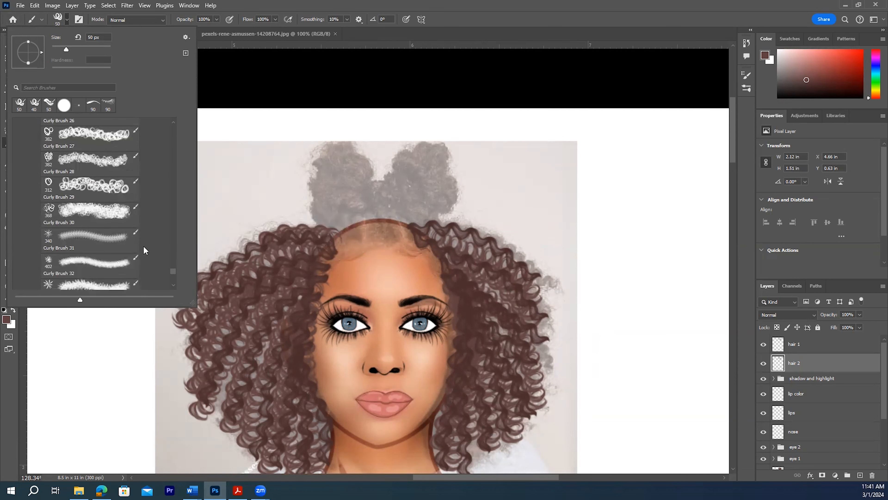
scroll(101, 247, "down", 1)
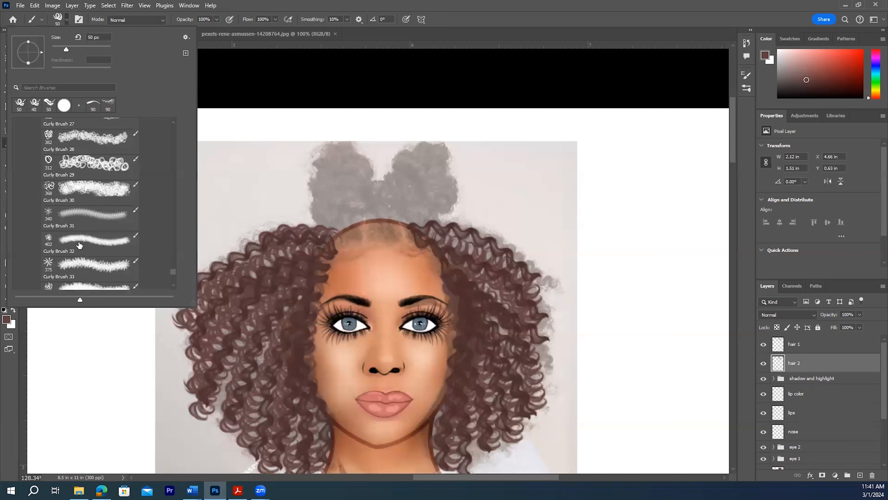
left_click(78, 215)
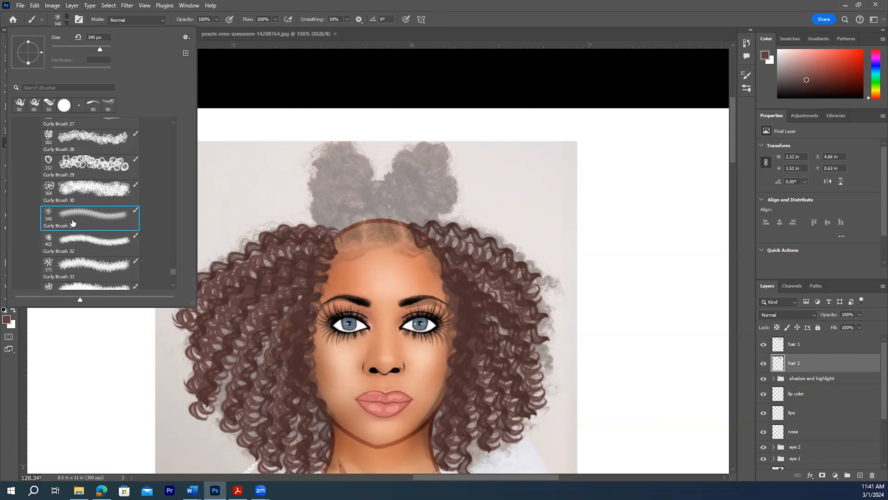
left_click(66, 19)
- Reduce the size of Curly Brush 31 to 45 px
key("bracketleft")
key("bracketleft")
key("bracketleft")
key("bracketleft")
key("bracketleft")
key("bracketleft")
key("bracketleft")
key("bracketleft")
key("bracketleft")
key("bracketleft")
key("bracketleft")
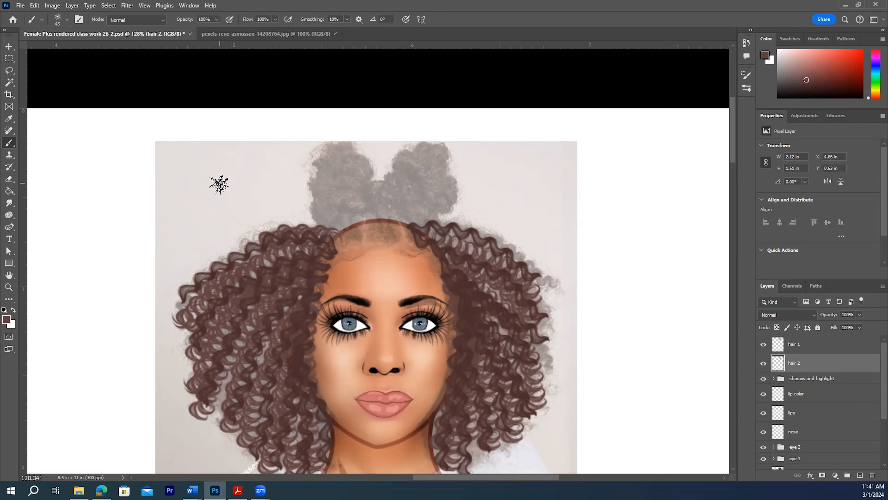
- Add a new layer named "hair 3" directly above the "hair 1" layer
left_click(820, 344)
left_click(860, 475)
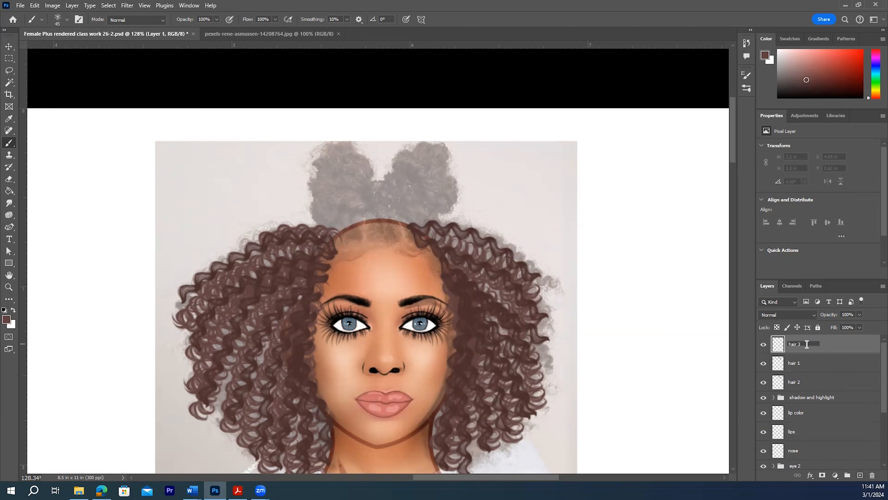
- Test the frizz brush on the hairline, undo the dab, and sample the dark brown of the upper left curls
left_click(9, 287)
left_click_drag(409, 258, 425, 290)
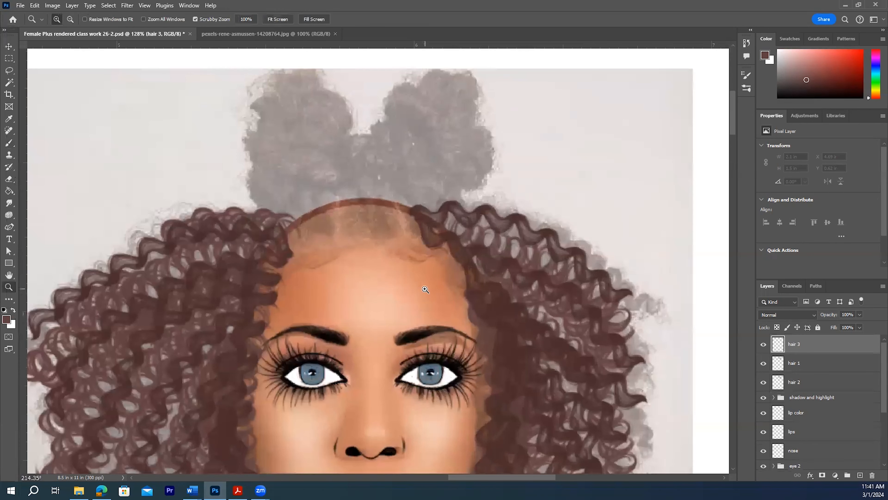
left_click(7, 144)
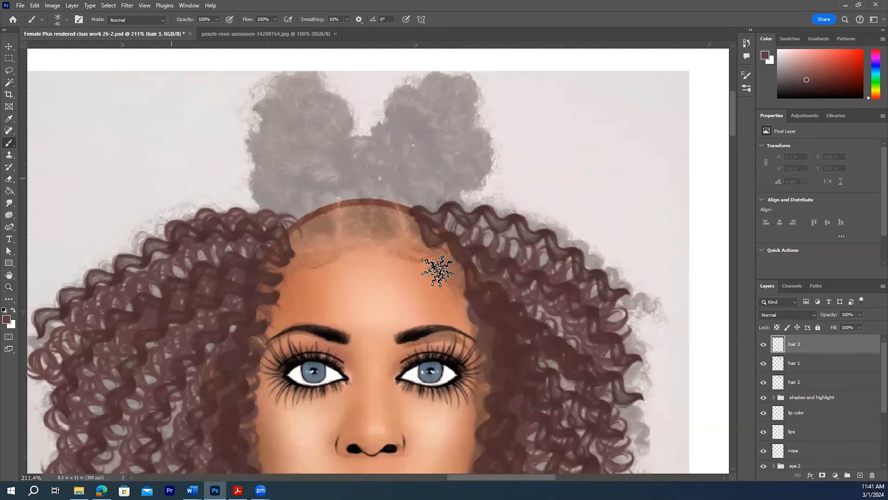
left_click(318, 241)
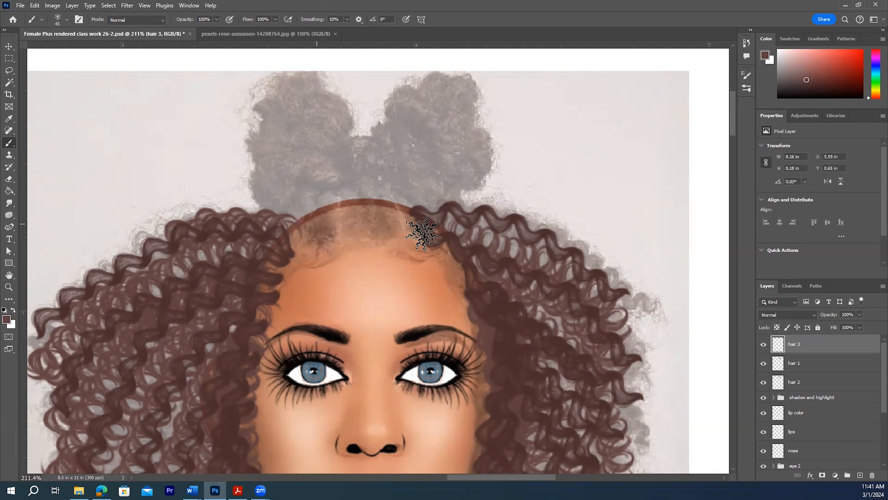
key("ctrl+z")
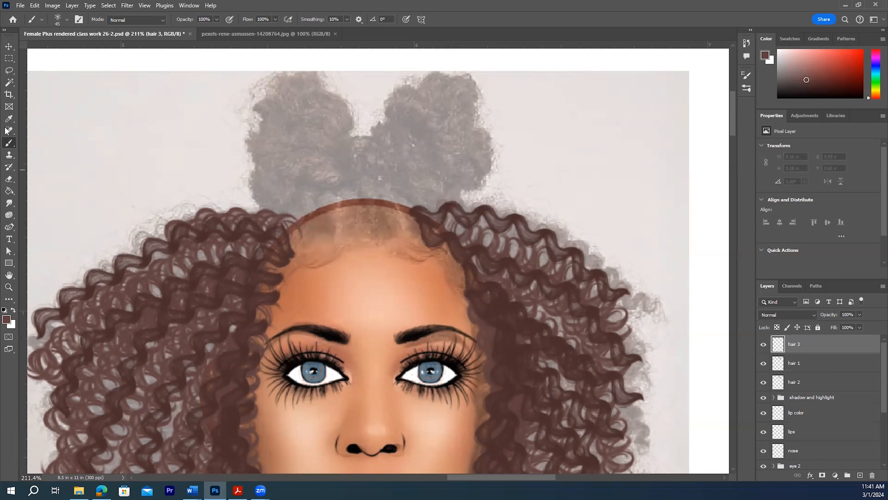
left_click(9, 119)
left_click(208, 230)
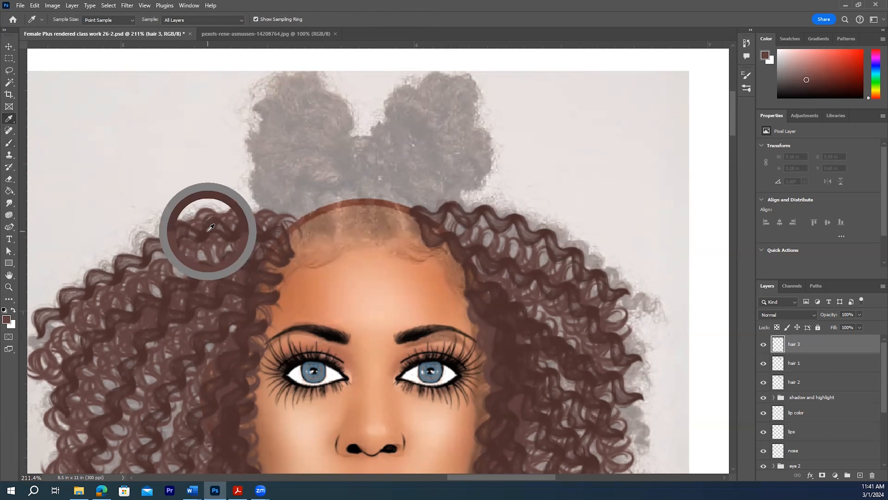
- Paint dark-brown frizzy roots on "hair 3" over the reference's hair sections across the top of the forehead
left_click(9, 144)
left_click_drag(318, 241, 309, 200)
left_click_drag(374, 219, 373, 192)
left_click_drag(425, 207, 424, 198)
left_click_drag(278, 238, 277, 227)
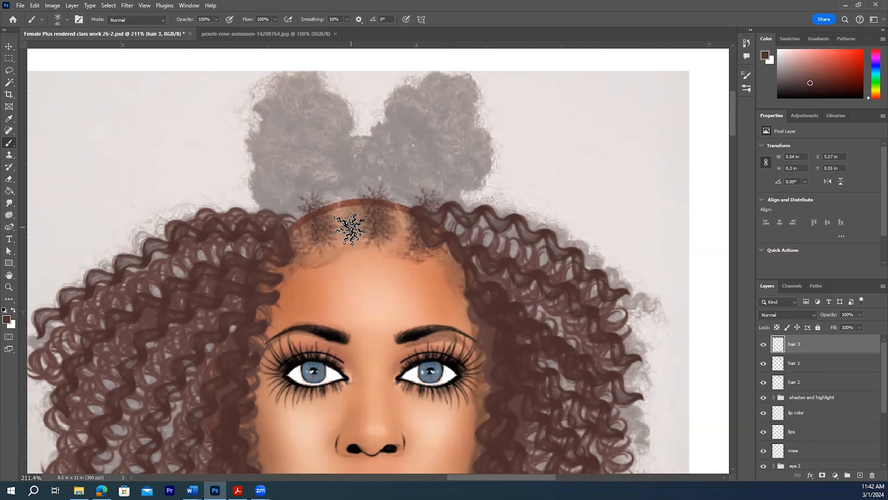
- Paint fine frizz along both temples to blend the hairline into the side curls
left_click_drag(284, 258, 265, 222)
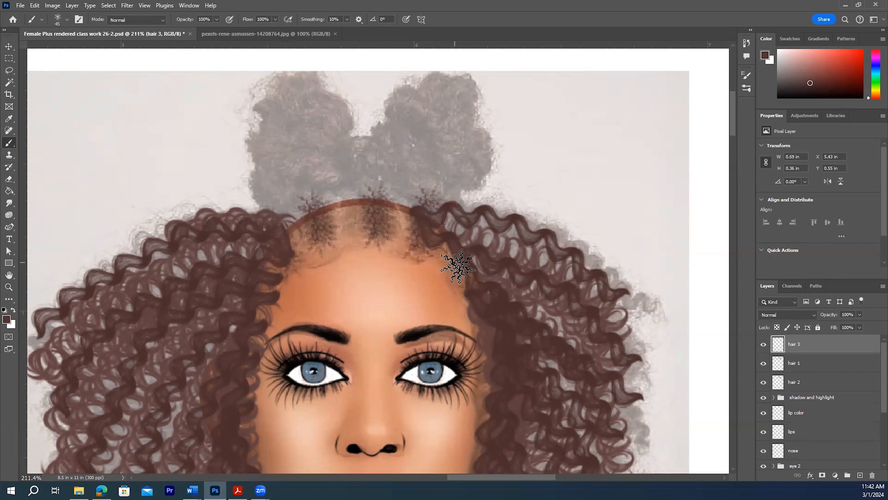
left_click_drag(460, 270, 486, 238)
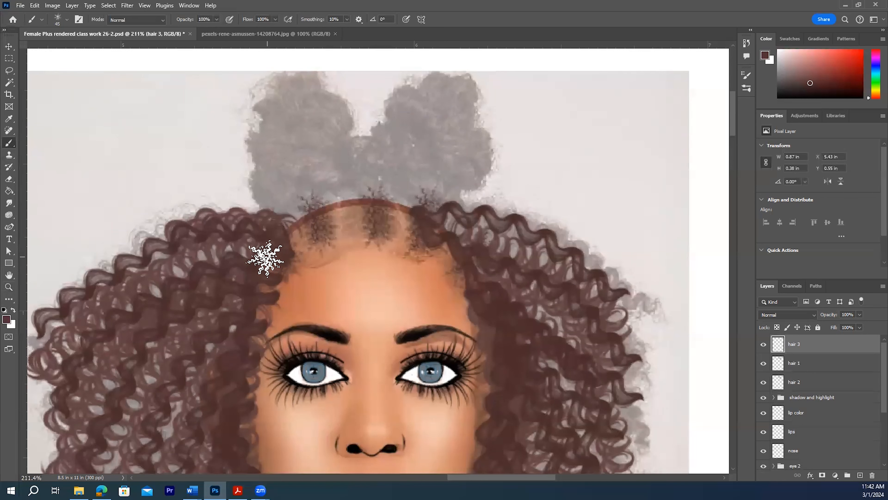
left_click_drag(271, 290, 249, 290)
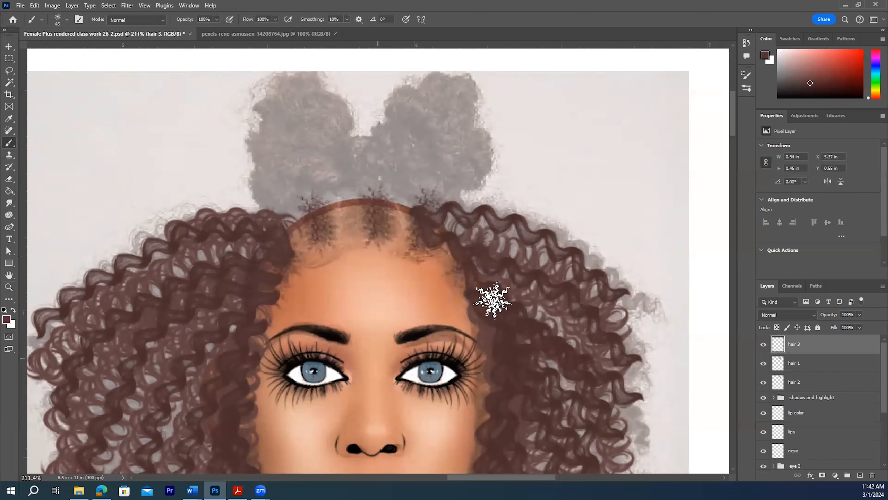
mouse_move(515, 308)
left_mouse_down()
mouse_move(537, 318)
mouse_move(482, 322)
left_mouse_up()
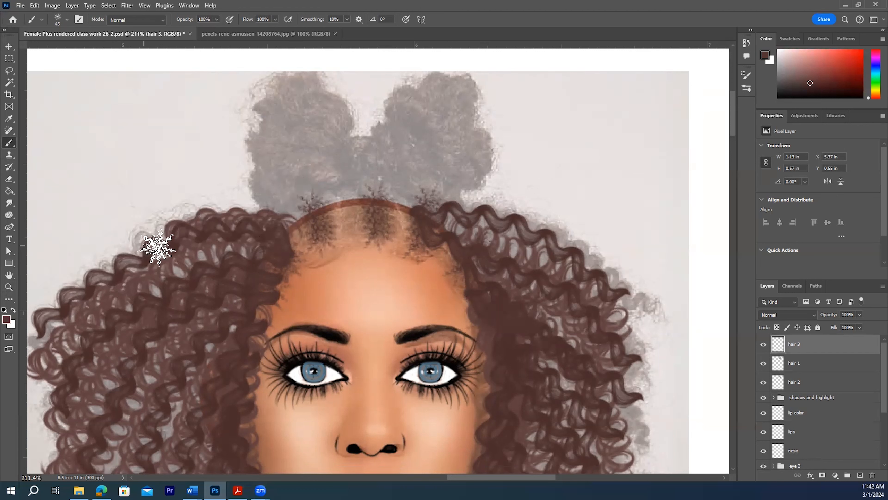
- Enlarge the frizz brush to 80 px and set the foreground colour to a slightly lighter brown based on the curls
key("bracketright")
key("bracketright")
key("bracketright")
key("bracketright")
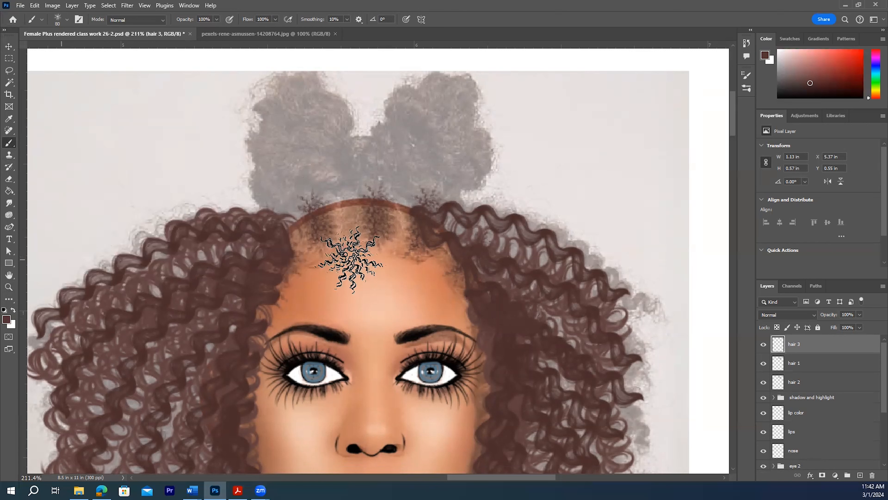
left_click(9, 119)
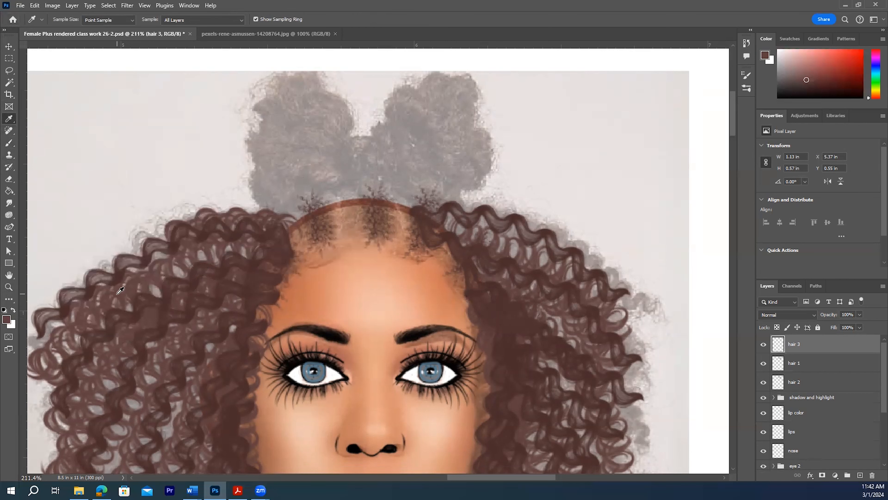
left_click(5, 320)
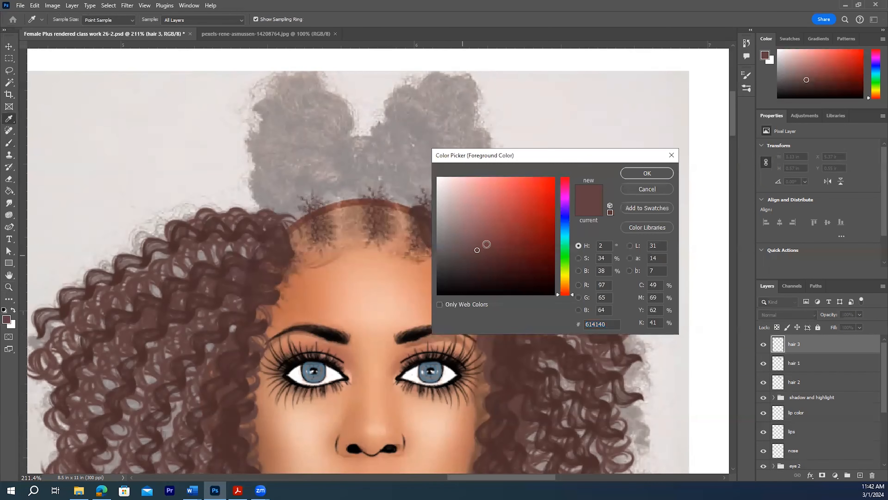
left_click(475, 244)
left_click(634, 171)
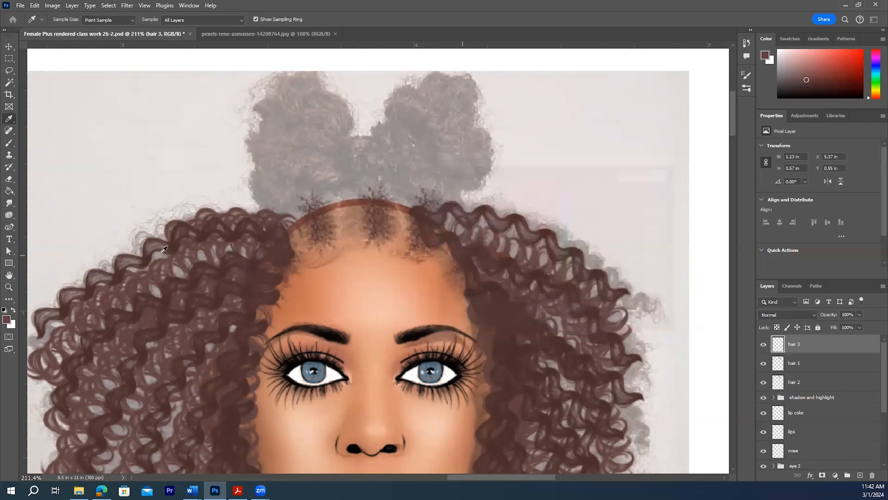
- Dab lighter-brown frizz along the upper outer edge of the left-side curls
left_click(9, 144)
left_click(169, 218)
left_click(139, 268)
left_click(93, 286)
left_click(212, 227)
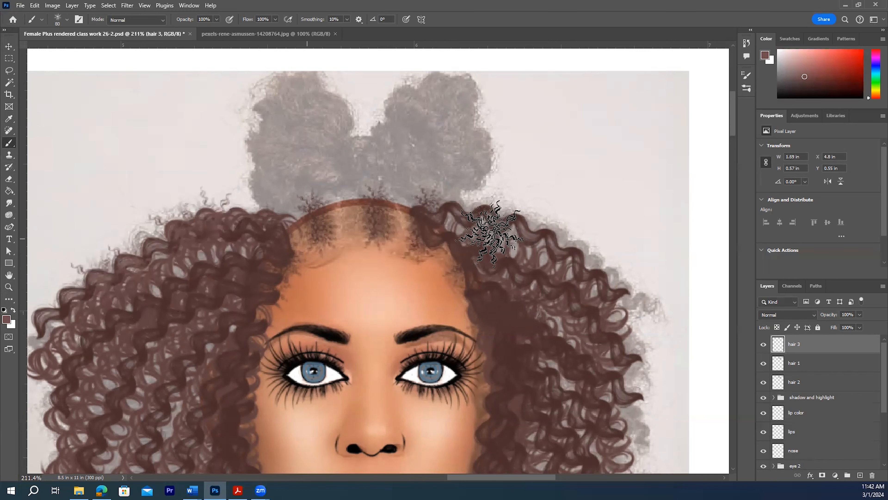
- Dab matching frizz along the upper outer edge of the right-side curls, from the crown down to the side
left_click(502, 228)
left_click(542, 246)
left_click(575, 278)
left_click(608, 309)
left_click(636, 334)
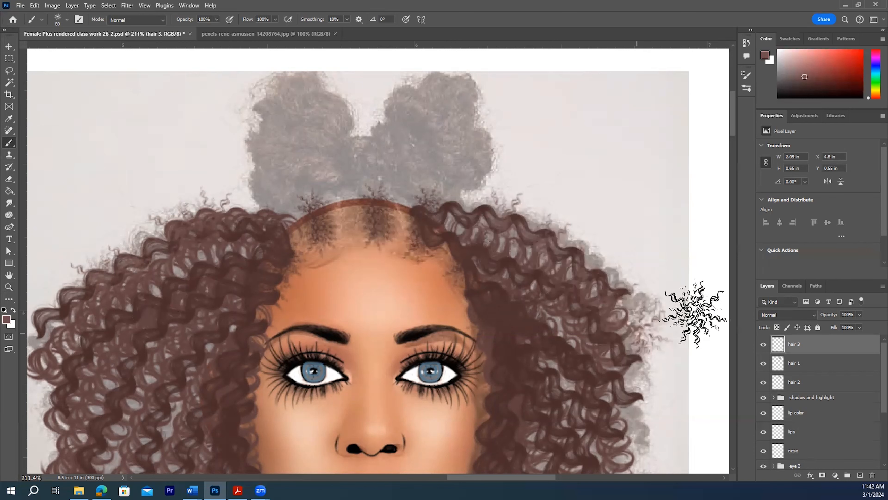
- Add frizz down the lower outer edge and around the bottom tips of the right-side curls
mouse_move(731, 122)
left_mouse_down()
mouse_move(740, 160)
mouse_move(732, 138)
left_mouse_up()
left_click(622, 238)
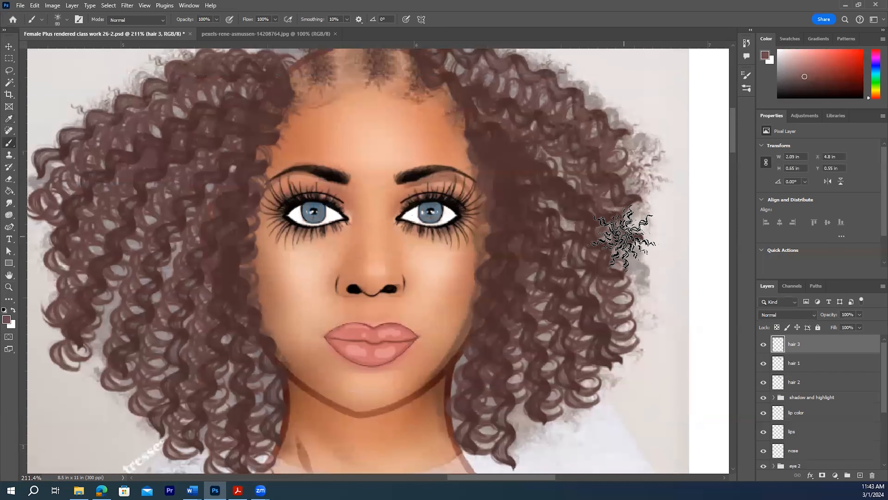
left_click(616, 291)
left_click(593, 367)
left_click(482, 409)
left_click(539, 402)
left_click(527, 408)
left_click(481, 380)
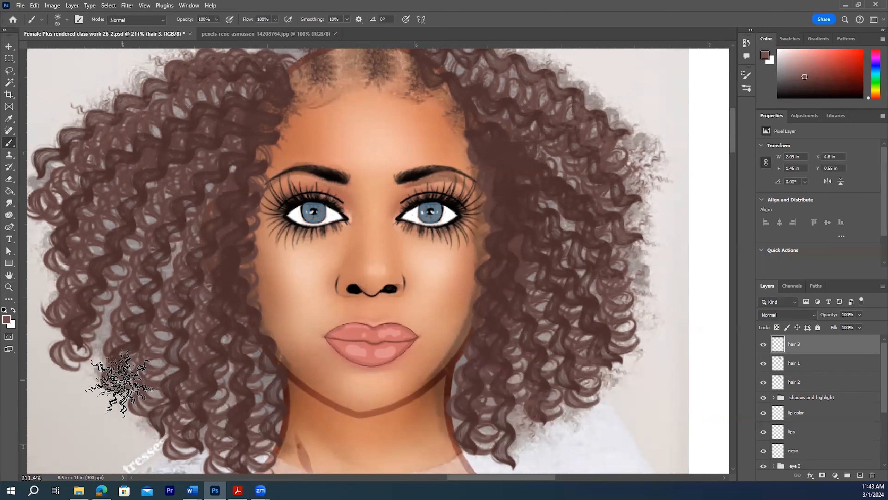
- Add frizz to the outer edge of the left-side curls at about cheek height
left_click(75, 249)
left_click(71, 254)
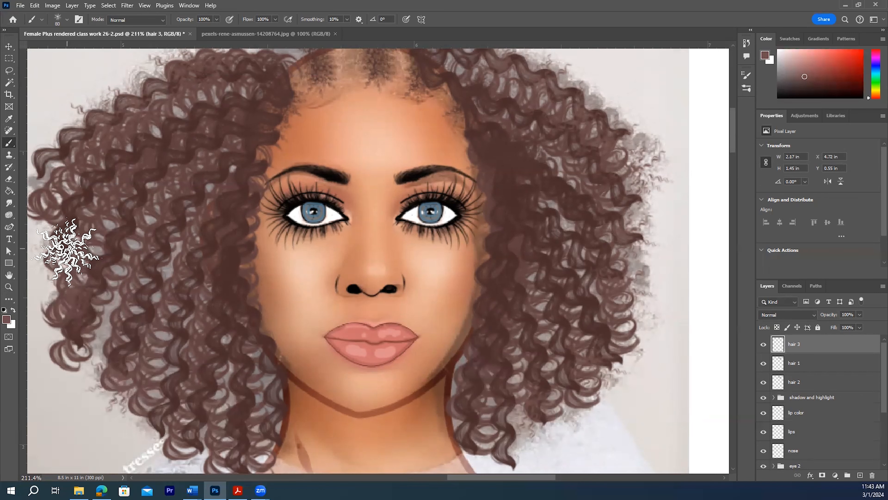
scroll(191, 325, "up", 3)
scroll(182, 326, "up", 2)
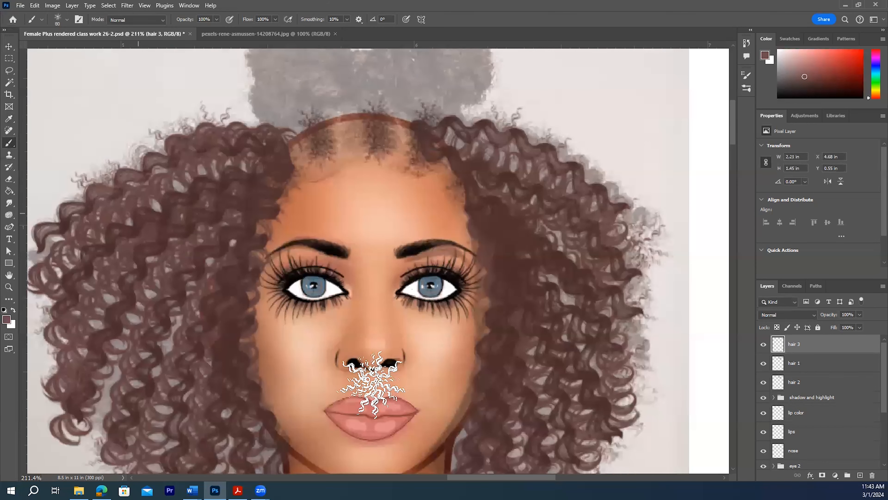
- Create a new layer named "hair 4" above the "hair 3" layer for the two top buns
scroll(303, 307, "up", 3)
scroll(304, 312, "up", 3)
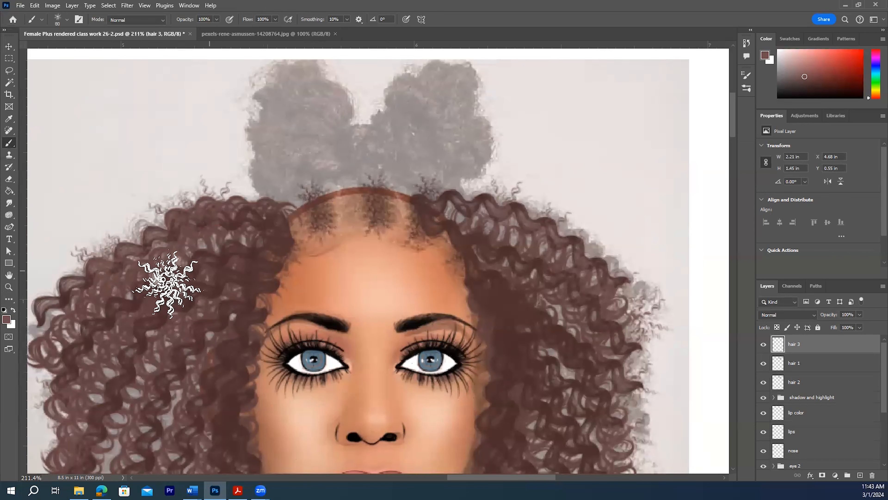
left_click(137, 244)
scroll(220, 361, "up", 4)
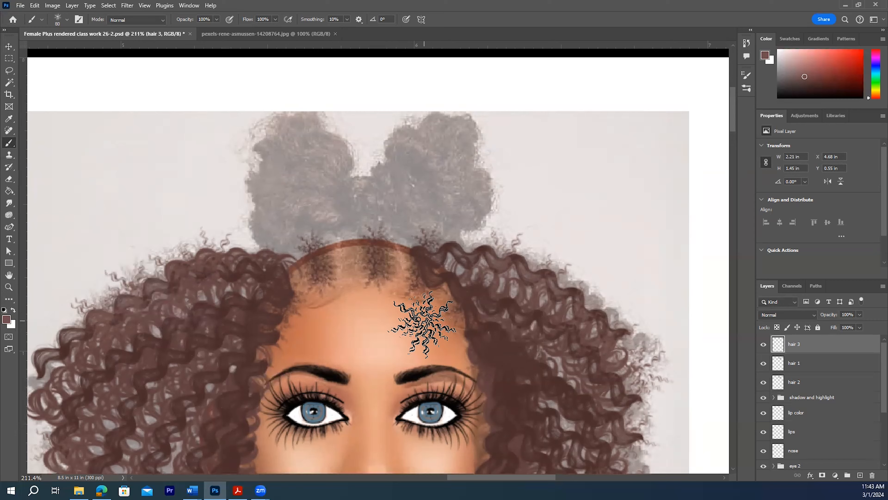
scroll(416, 317, "up", 2)
left_click(860, 475)
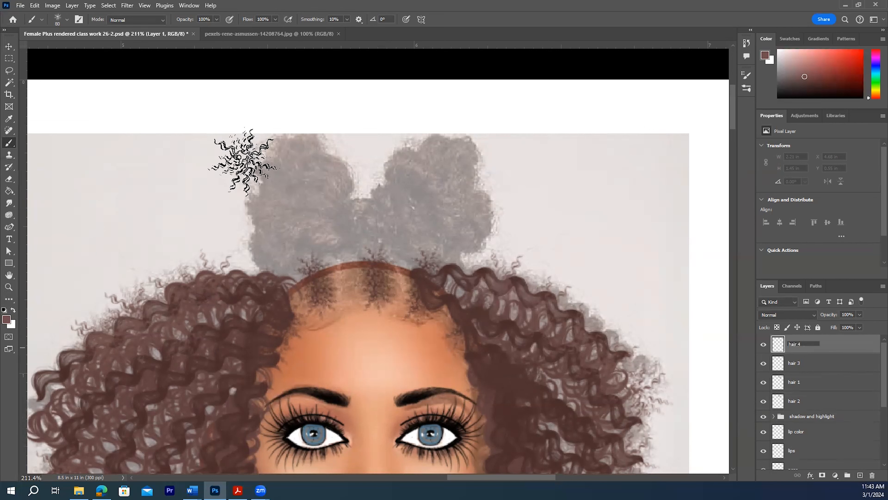
- Choose the Curly Brush 26 preset and reduce its size to 150 px
left_click(68, 20)
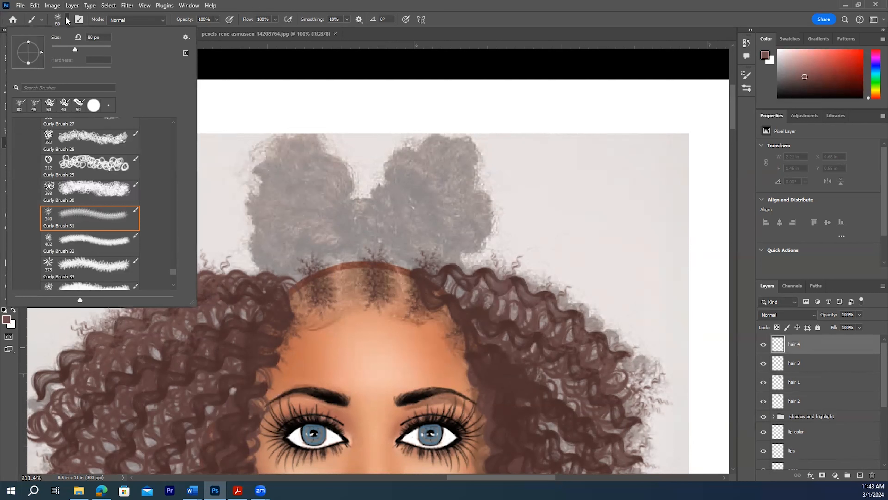
scroll(84, 168, "down", 3)
scroll(81, 202, "up", 4)
scroll(82, 203, "up", 2)
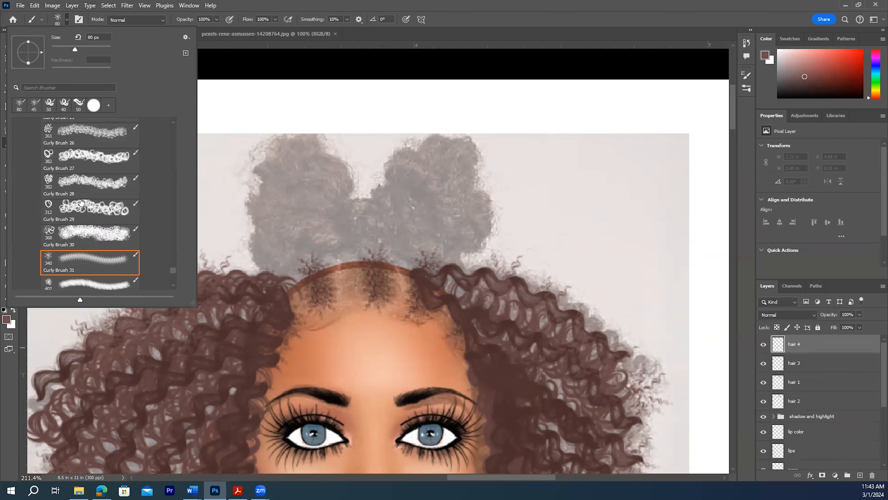
left_click(71, 154)
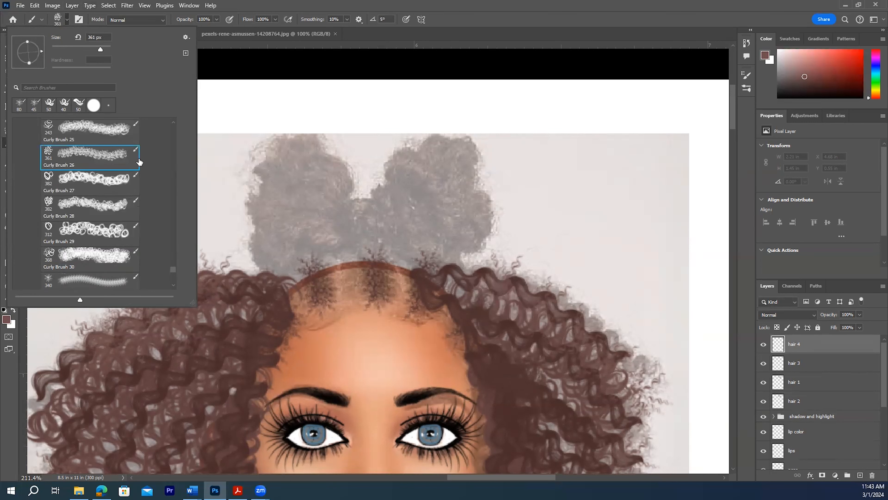
left_click(66, 21)
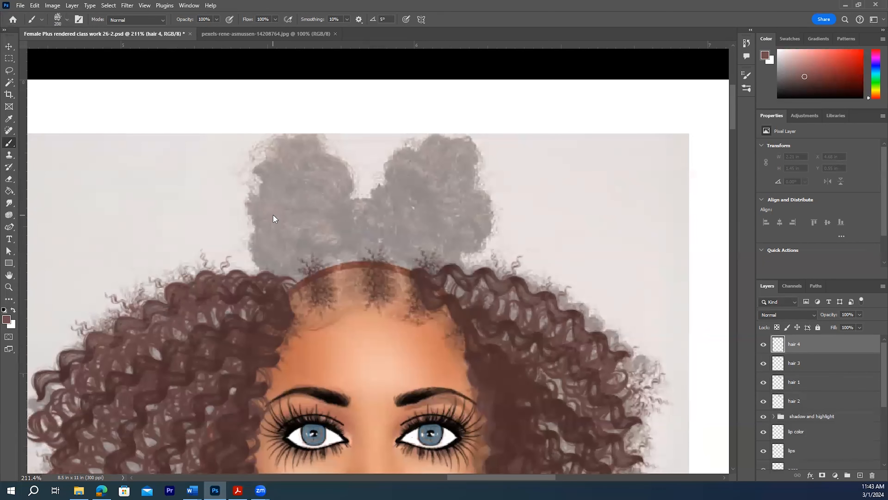
key("bracketleft")
key("bracketleft")
key("bracketleft")
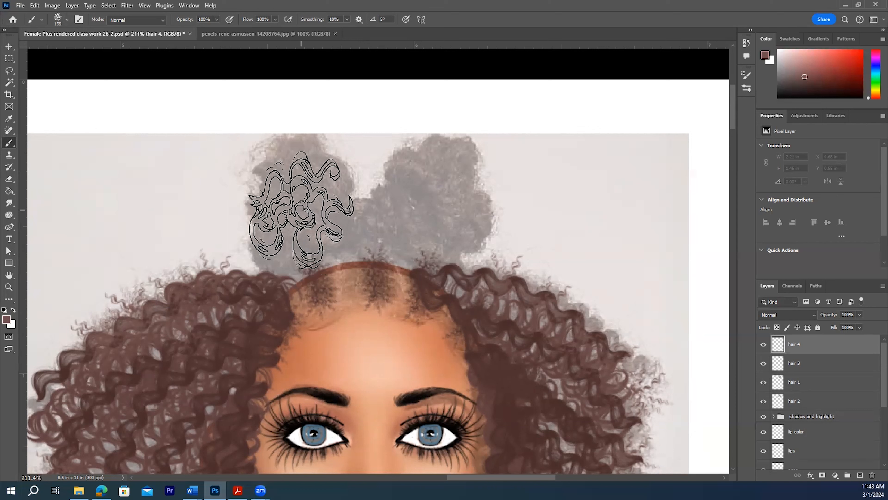
- Paint overlapping base curls in the lighter brown across both top buns on the "hair 4" layer, following the reference photo
left_click_drag(296, 204, 327, 204)
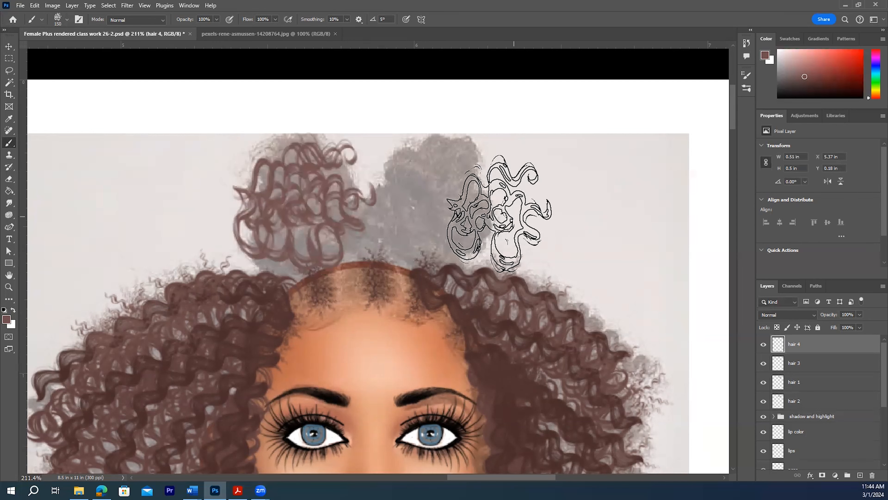
scroll(420, 204, "up", 1)
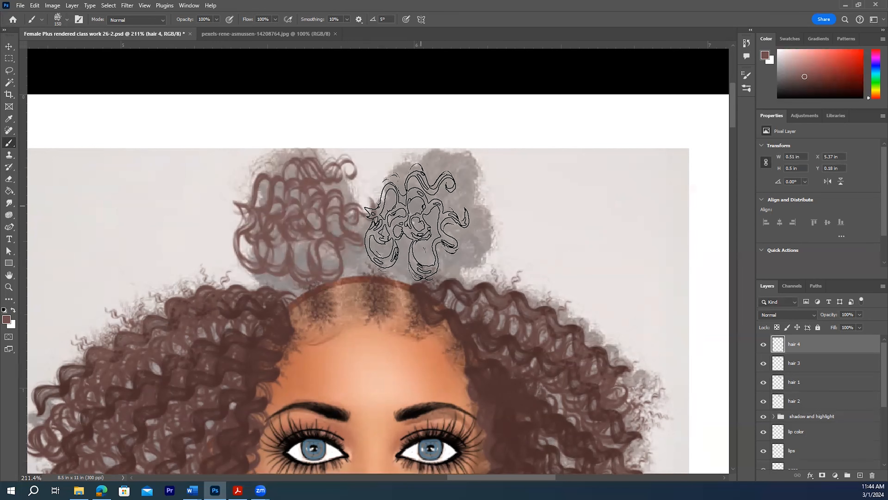
mouse_move(426, 216)
left_mouse_down()
mouse_move(428, 203)
mouse_move(421, 206)
mouse_move(432, 214)
left_mouse_up()
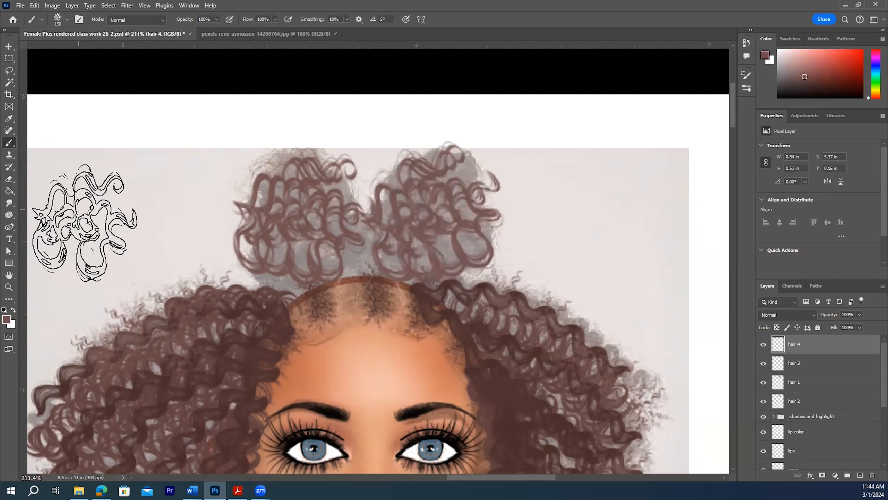
mouse_move(320, 213)
left_mouse_down()
mouse_move(288, 217)
mouse_move(298, 208)
left_mouse_up()
mouse_move(437, 239)
left_mouse_down()
mouse_move(466, 249)
mouse_move(430, 235)
mouse_move(438, 218)
left_mouse_up()
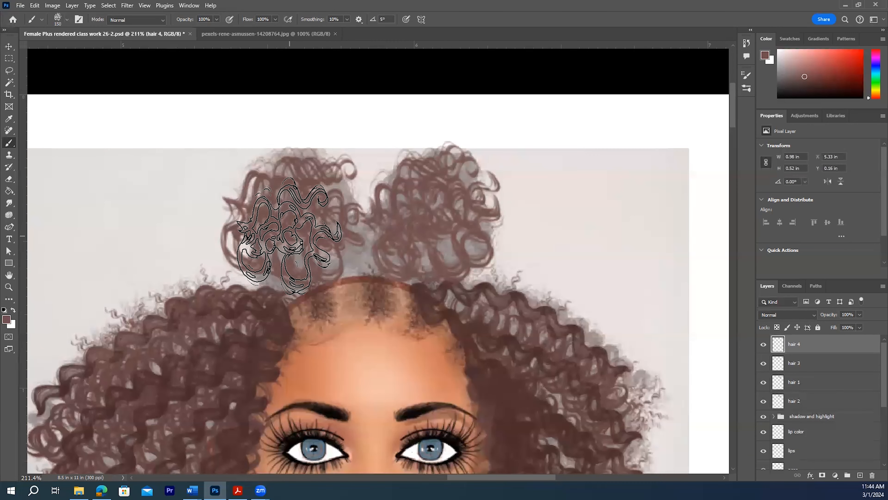
scroll(552, 250, "up", 1)
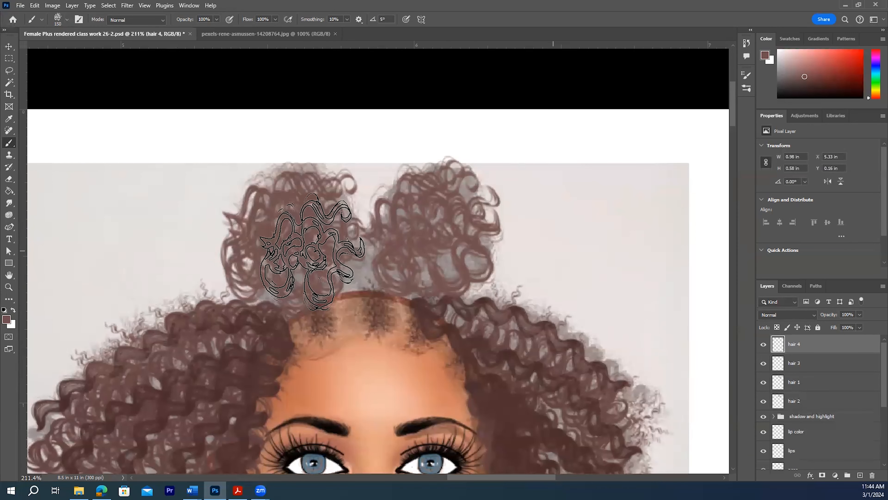
- Sample a darker brown from the left-side curls and create a new layer named "hair 5" above "hair 4"
left_click(9, 119)
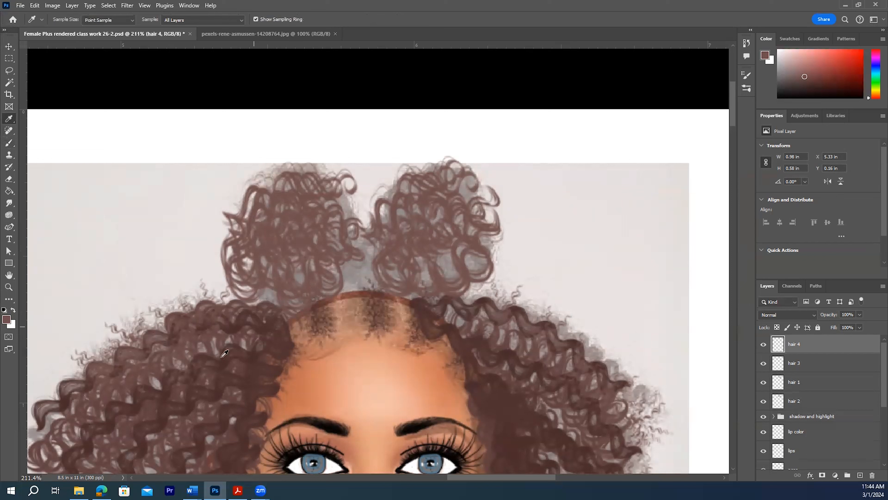
left_click(258, 366)
left_click(861, 475)
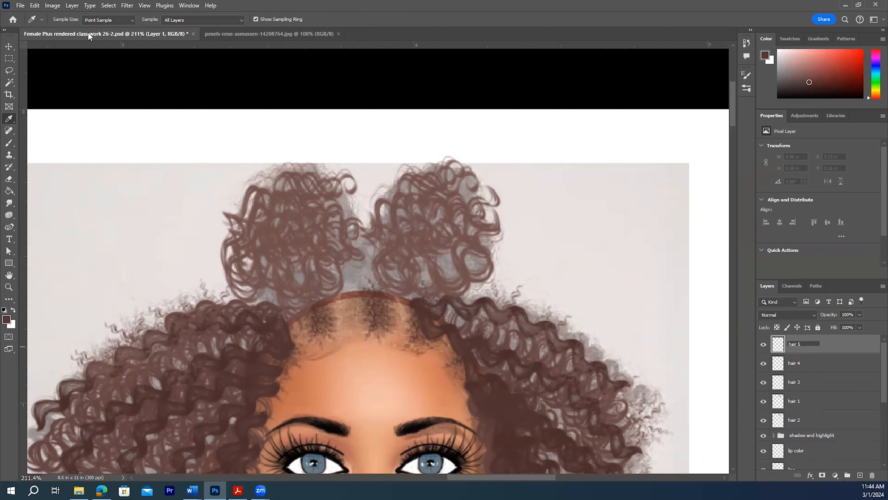
- Switch to the Brush tool with the Curly Brush 28 preset at 150 px
left_click(10, 144)
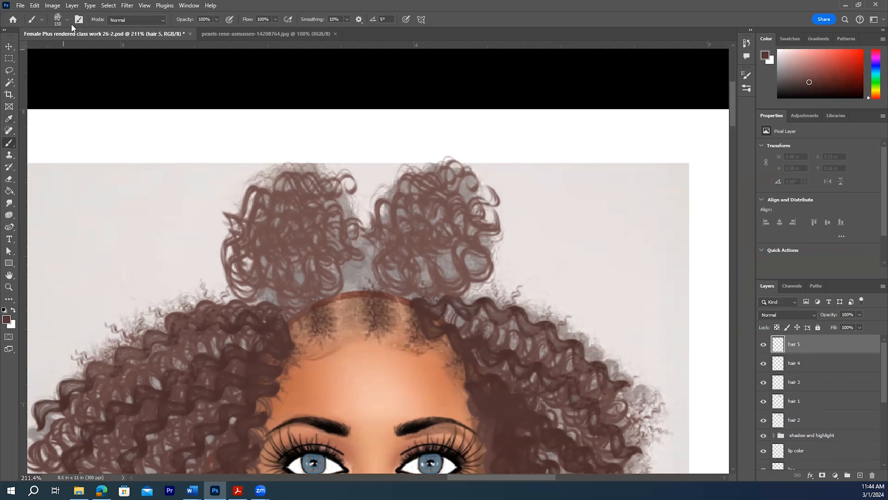
left_click(62, 17)
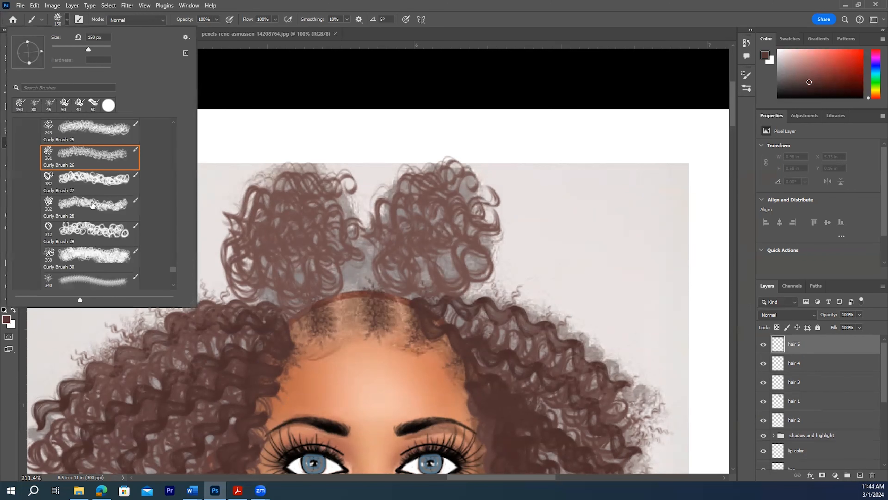
scroll(93, 205, "down", 1)
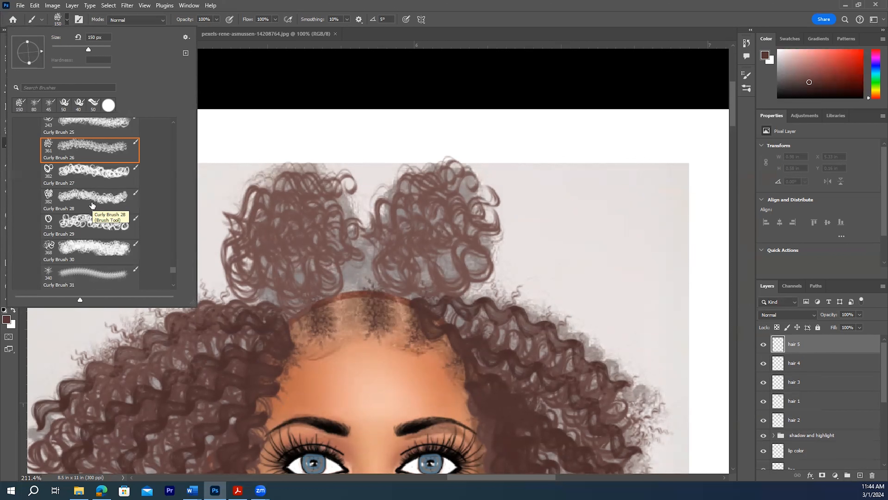
left_click(65, 202)
left_click(66, 19)
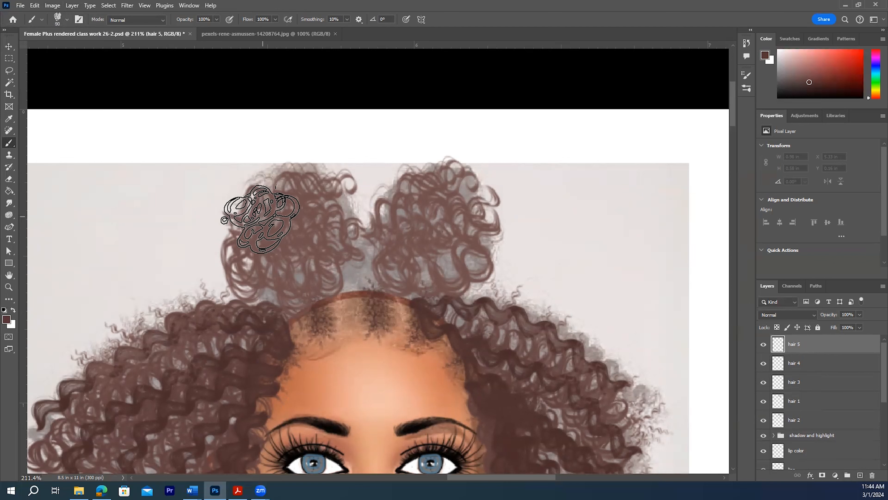
key("bracketleft")
key("bracketleft")
key("bracketleft")
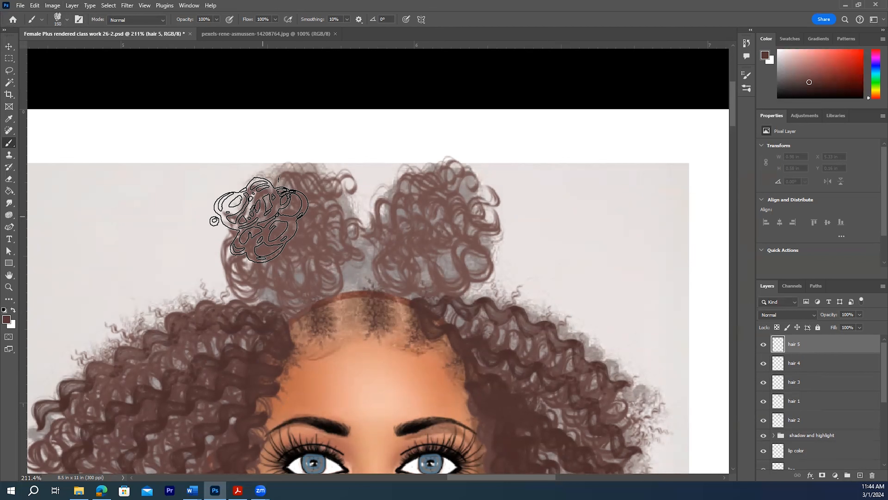
- Stamp darker brown looped curls over the left and right buns on the "hair 5" layer
mouse_move(259, 218)
left_mouse_down()
mouse_move(304, 220)
mouse_move(293, 241)
left_mouse_up()
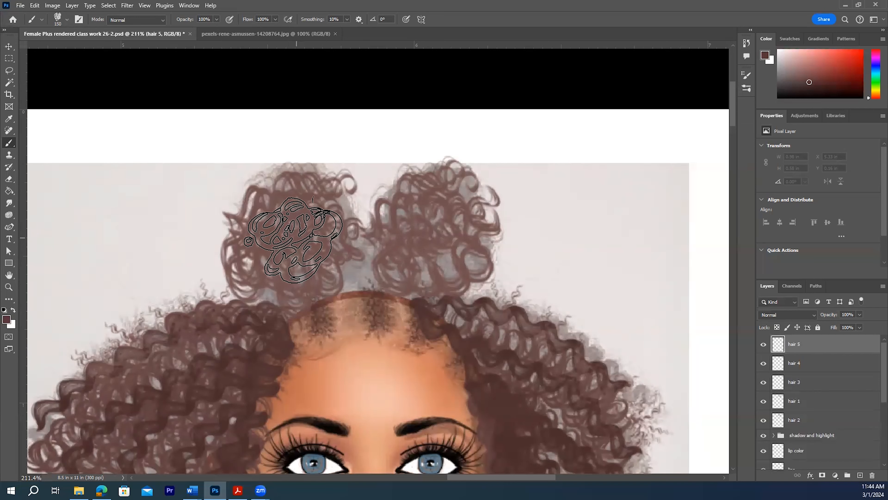
left_click(293, 242)
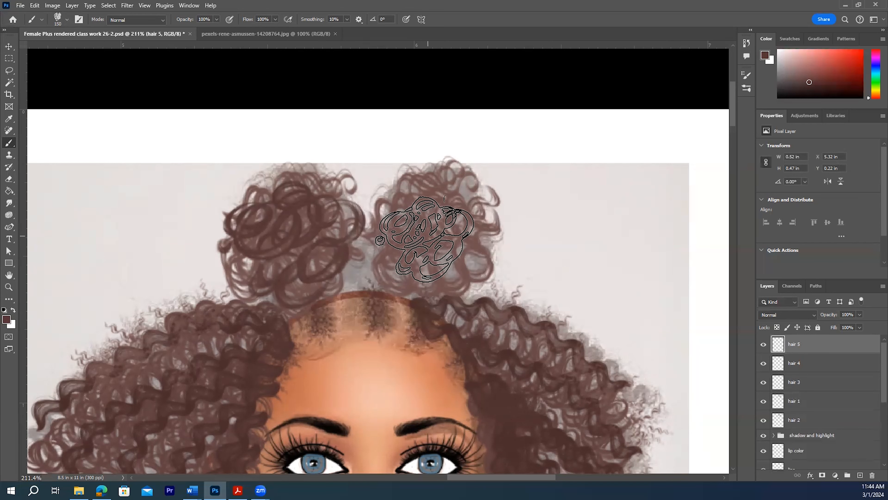
left_click(425, 239)
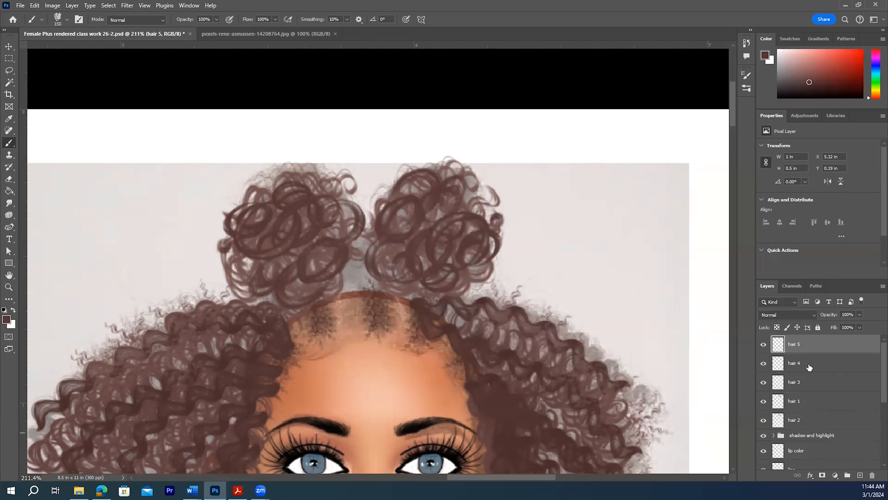
- On the "hair 3" layer, stamp dark curls behind both buns to fill them in and round out their outer edges
left_click(807, 385)
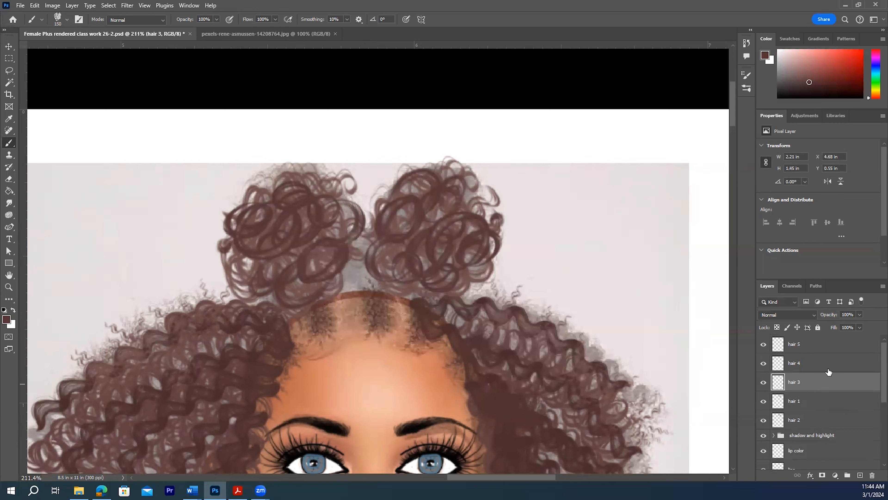
left_click(270, 239)
left_click(303, 210)
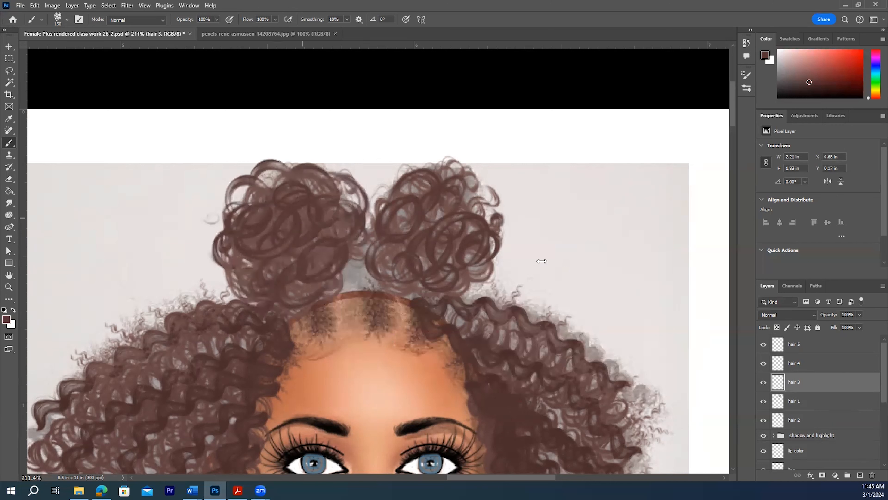
left_click(423, 226)
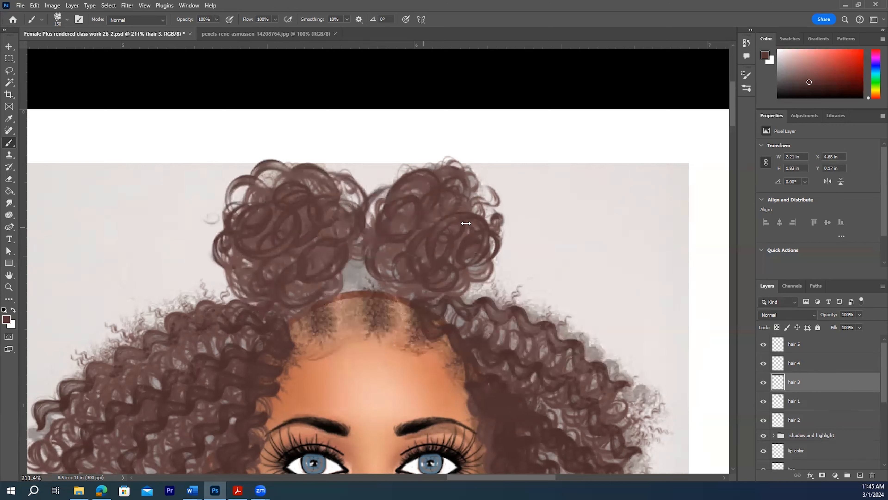
left_click(452, 219)
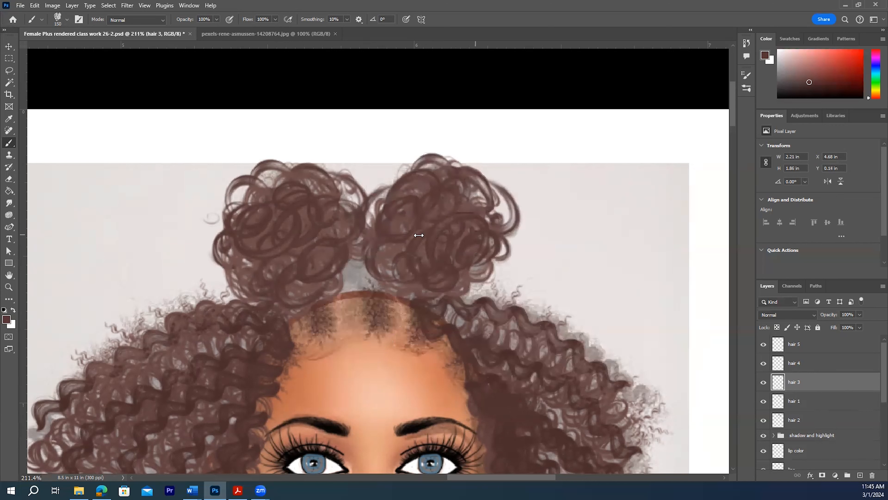
- Reduce the brush to 80 px and fill the gap between the bases of the two buns with small dark curls
key("bracketleft")
key("bracketleft")
key("bracketleft")
key("bracketleft")
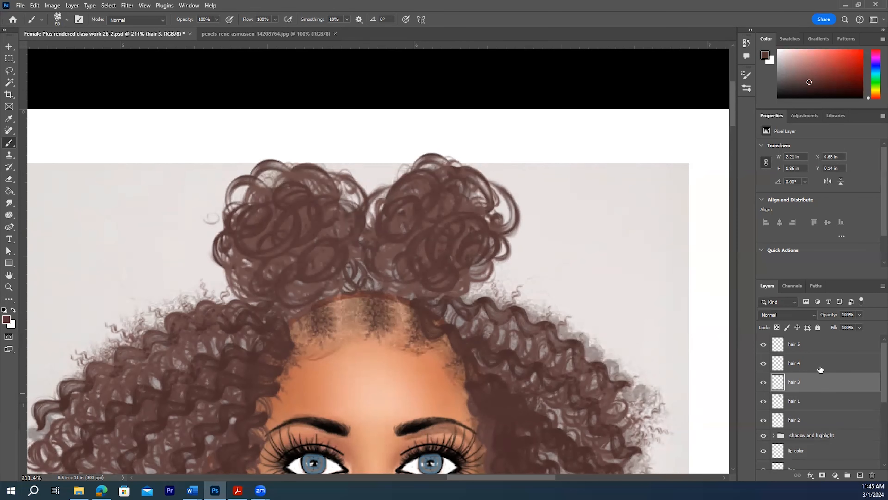
- On the "hair 5" layer, dab smaller dark curls through both buns, along the right bun's outer edge and at both bases
left_click(809, 346)
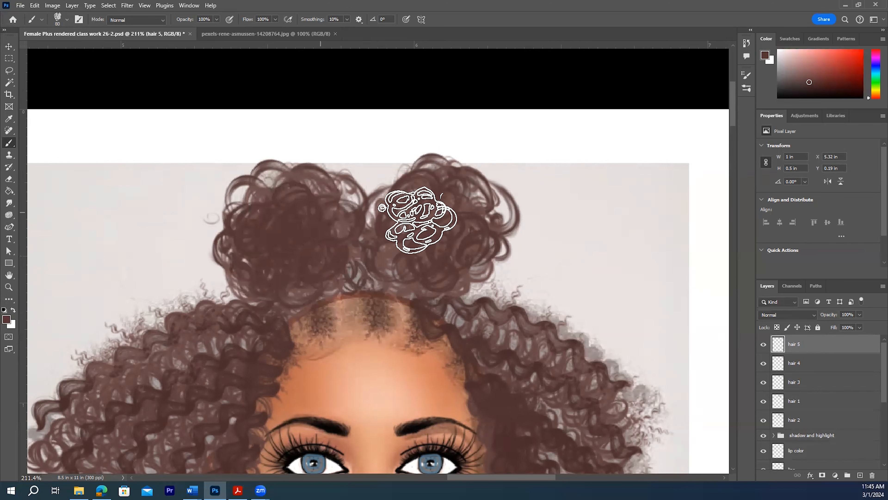
mouse_move(402, 248)
left_mouse_down()
mouse_move(442, 253)
mouse_move(473, 205)
mouse_move(491, 213)
mouse_move(445, 268)
left_mouse_up()
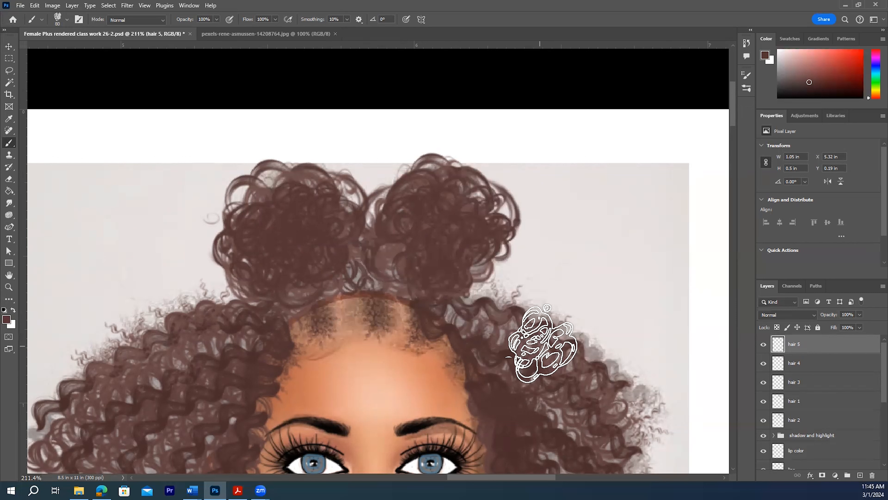
key("ctrl+z")
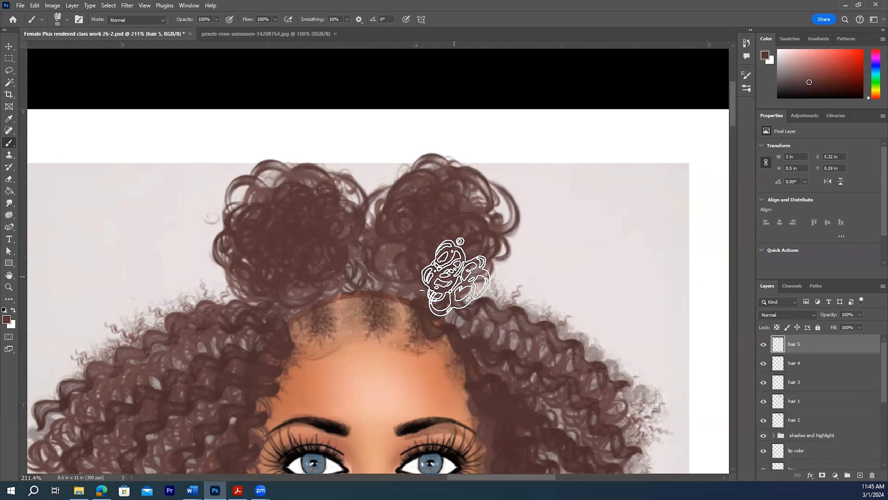
left_click(447, 277)
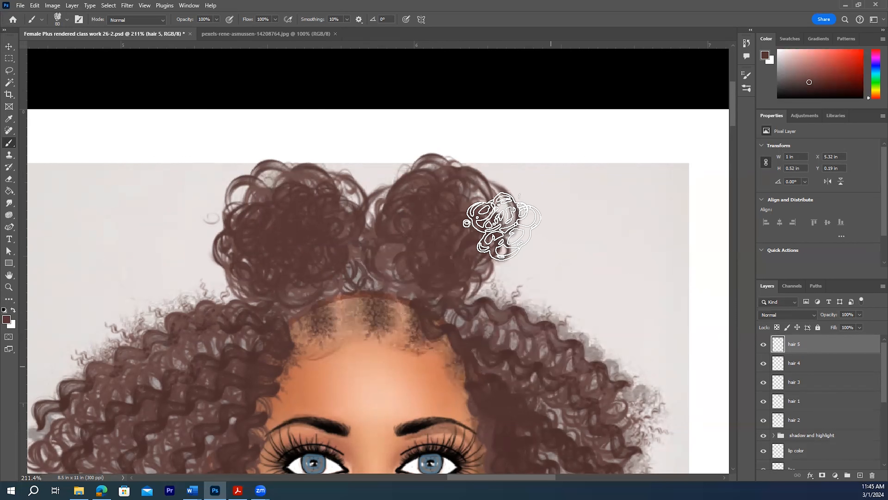
left_click(495, 332)
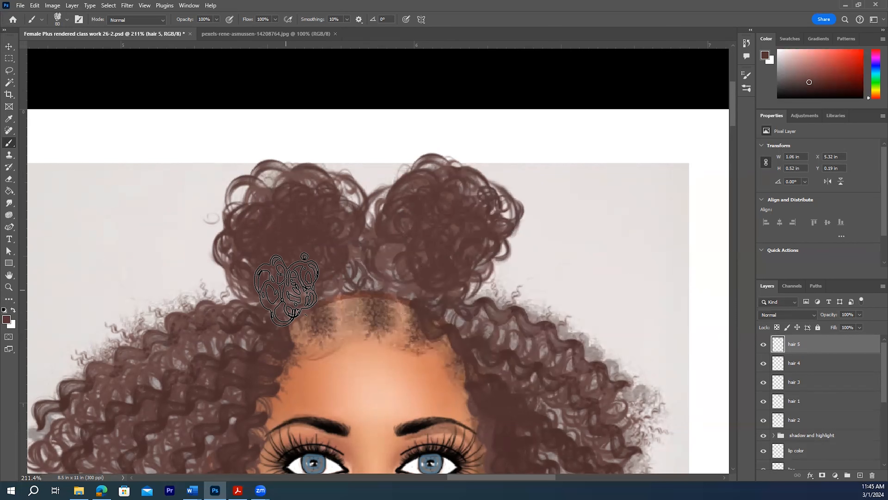
left_click(277, 289)
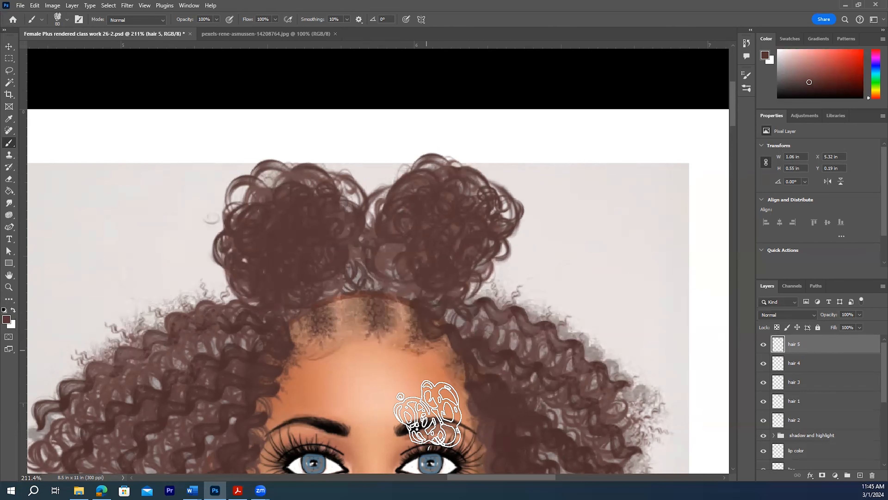
left_click(457, 299)
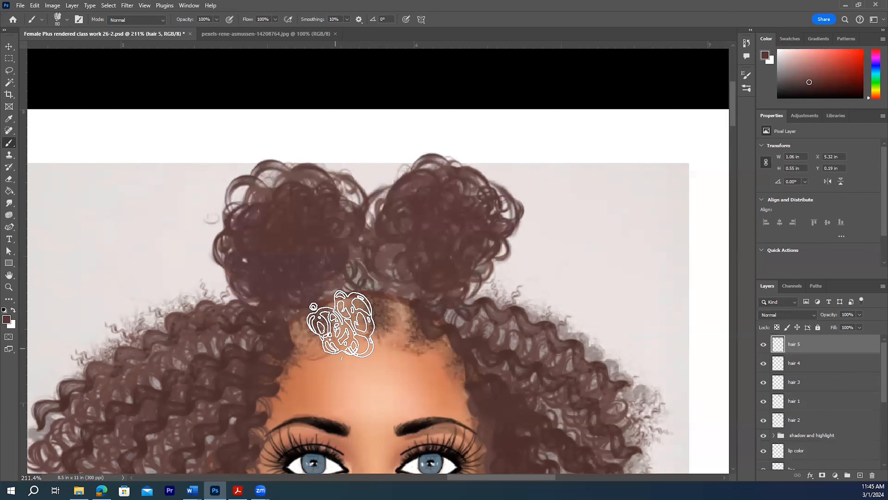
- Add a new layer above "hair 5" and name it "hair 6"
scroll(446, 337, "down", 2)
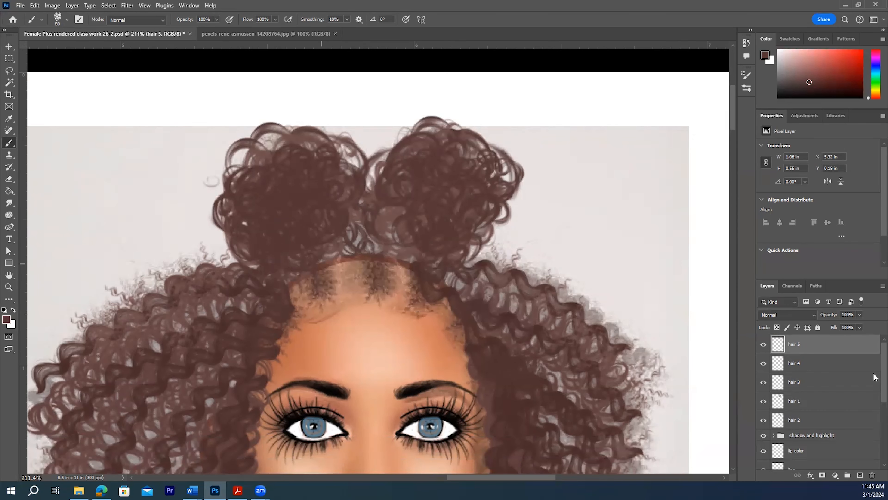
left_click(860, 475)
double_click(800, 346)
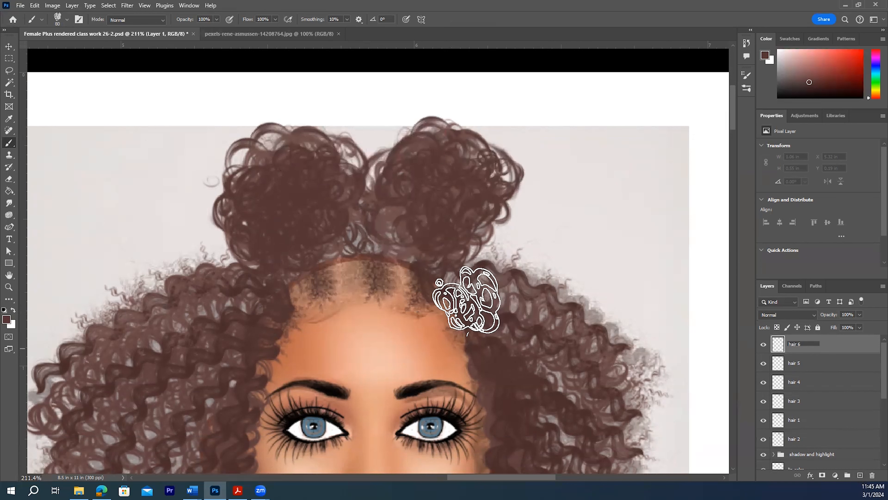
key("Return")
- On the "hair 5" layer, brush dark curls through the side hair left of the face to fill its light gaps
left_click(807, 365)
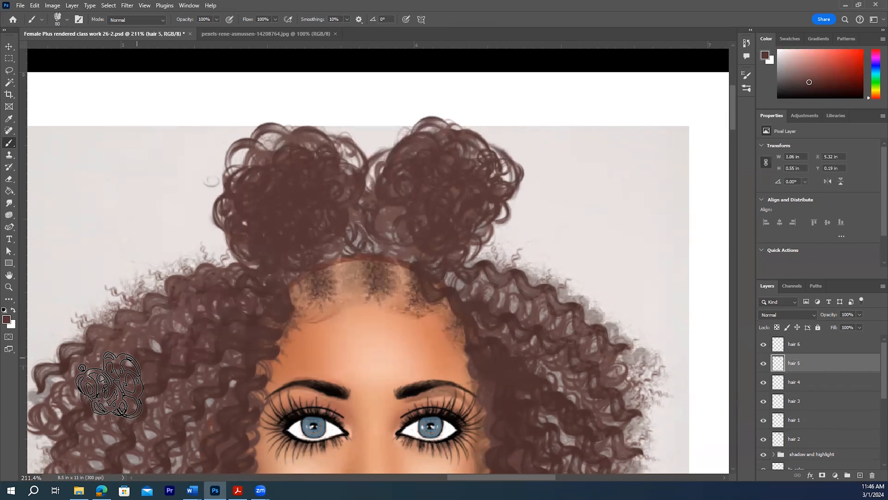
left_click_drag(119, 377, 182, 372)
scroll(184, 373, "down", 3)
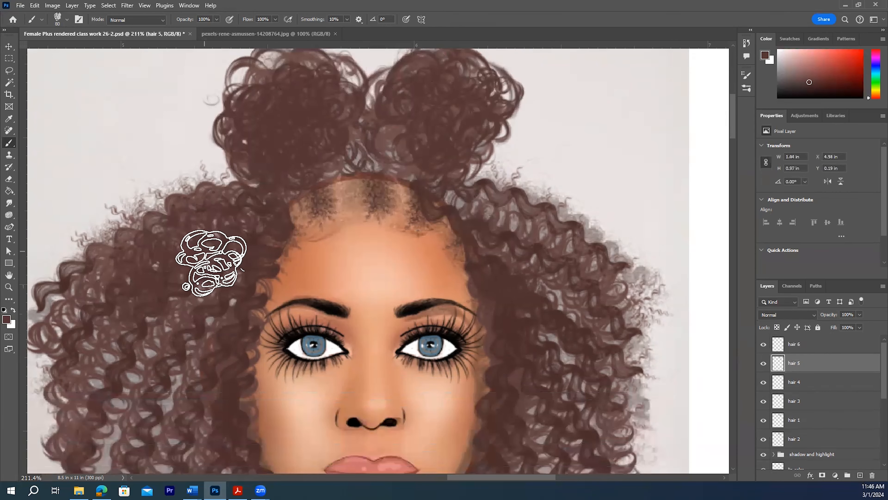
mouse_move(179, 339)
left_mouse_down()
mouse_move(198, 347)
mouse_move(189, 357)
left_mouse_up()
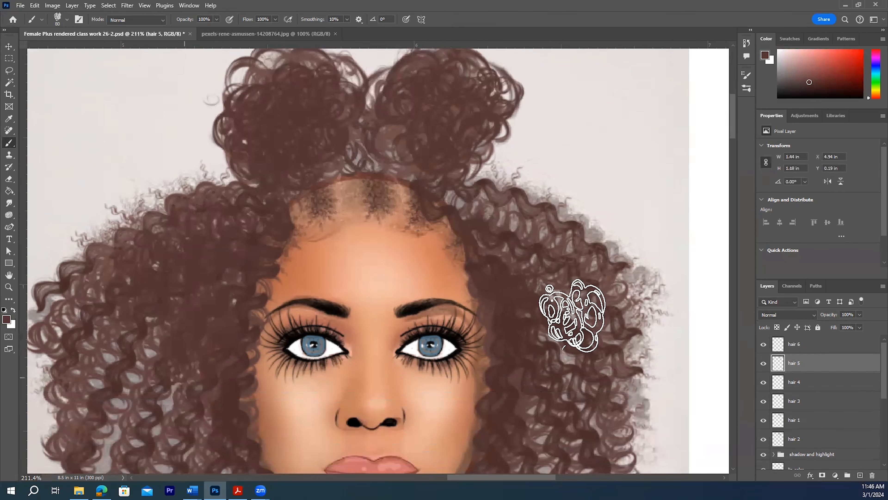
- Brush dark curls through the side hair right of the face, from beside the bun down to mouth level
left_click_drag(497, 216, 555, 261)
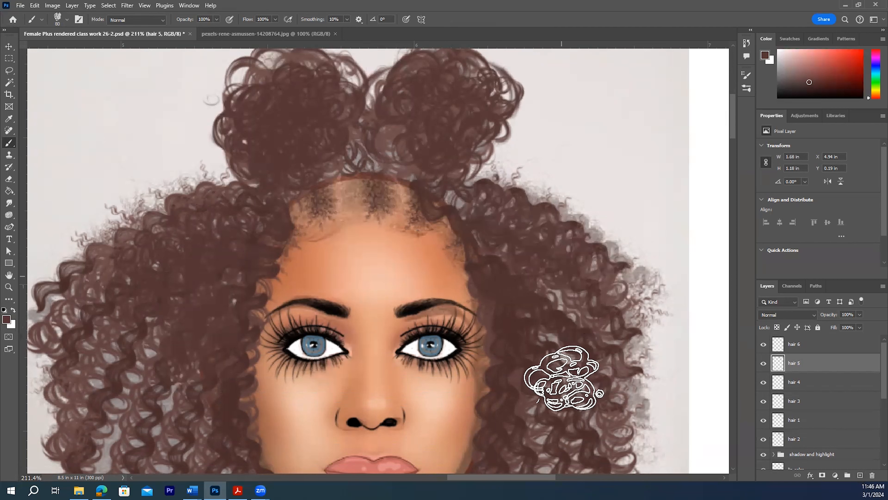
mouse_move(542, 319)
left_mouse_down()
mouse_move(555, 371)
mouse_move(611, 411)
mouse_move(630, 407)
left_mouse_up()
scroll(630, 402, "down", 2)
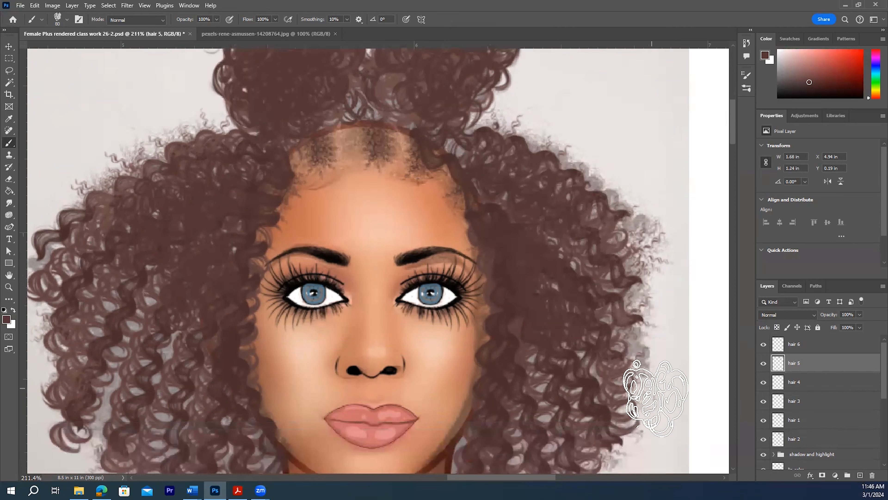
left_click_drag(545, 320, 526, 392)
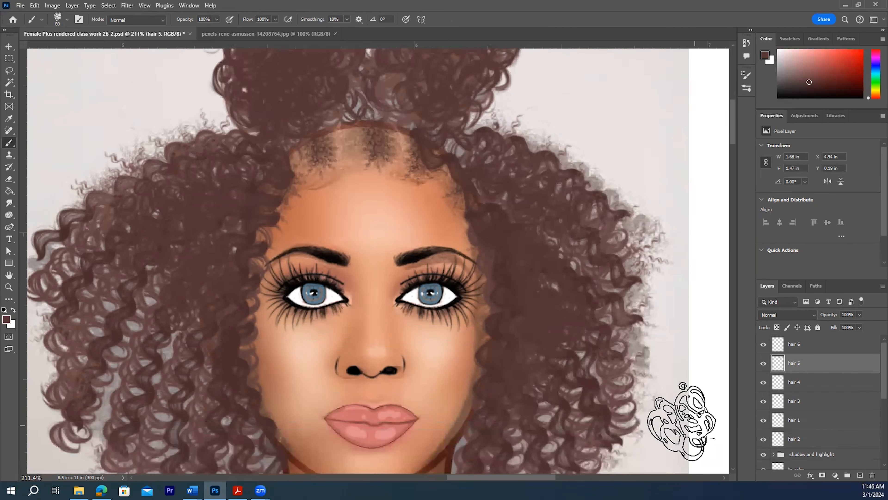
- Choose the Curly Braid8 brush preset
scroll(676, 416, "up", 3)
scroll(664, 406, "down", 2)
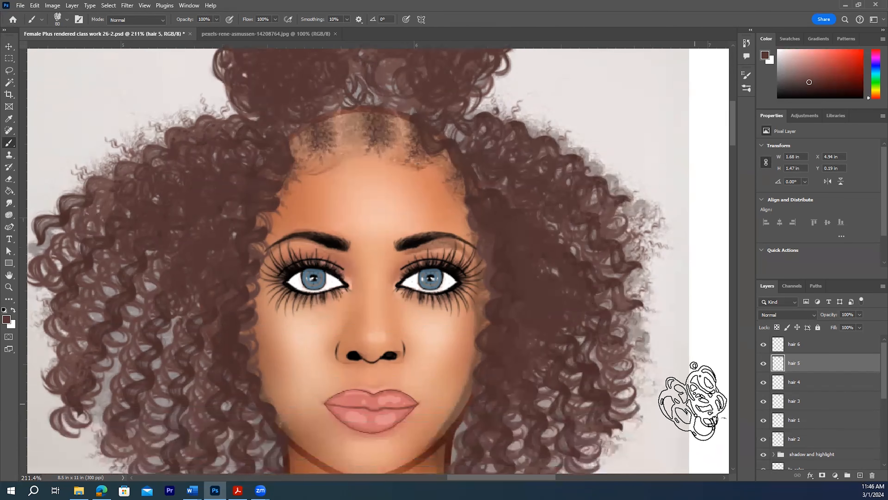
scroll(670, 395, "up", 1)
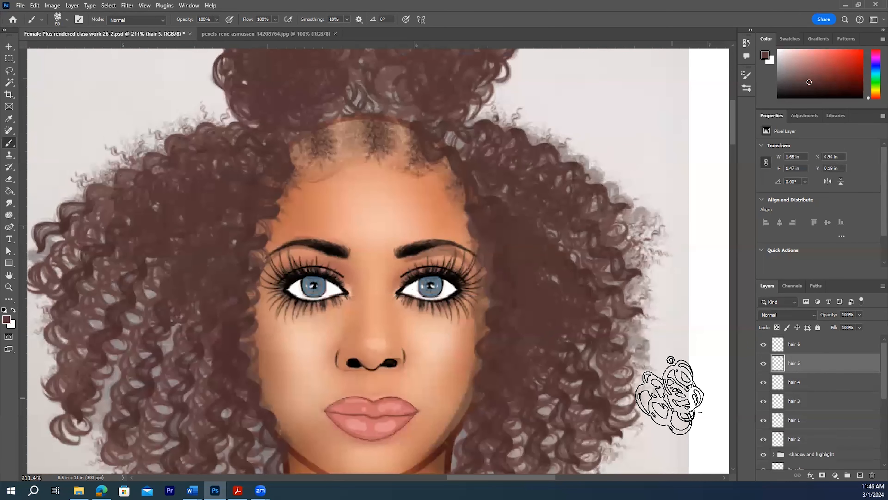
scroll(661, 390, "up", 3)
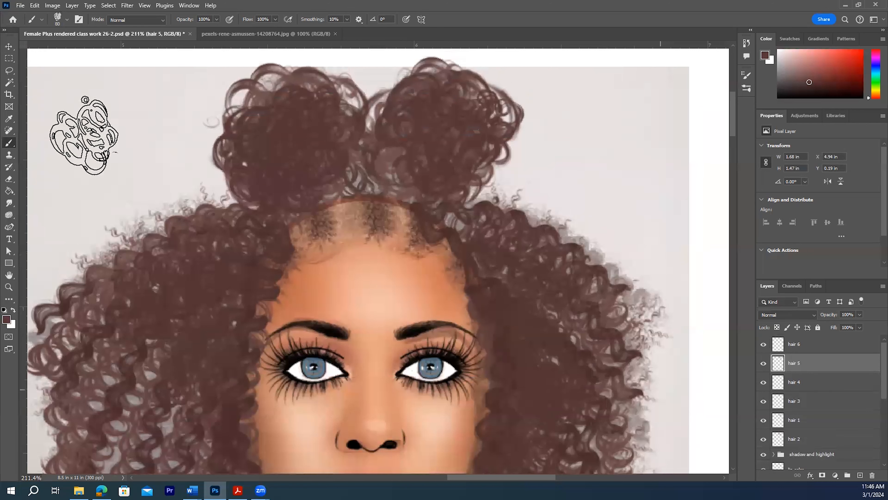
left_click(65, 21)
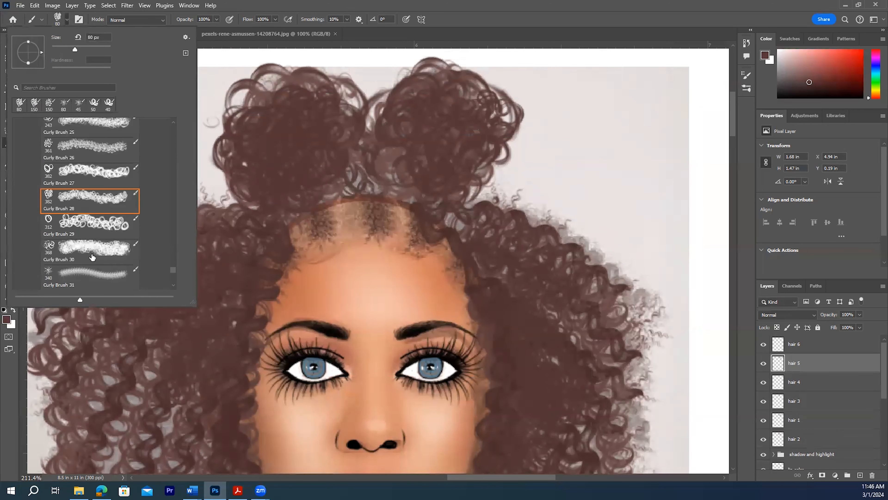
scroll(95, 239, "up", 5)
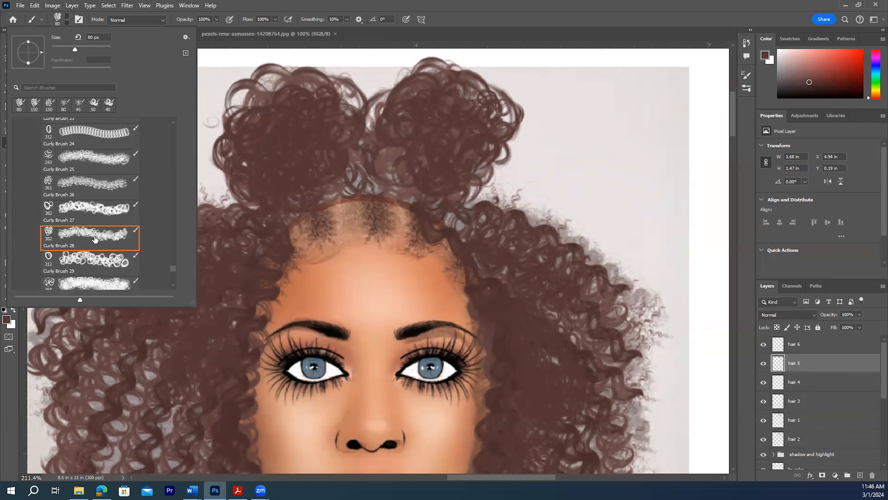
scroll(96, 238, "up", 8)
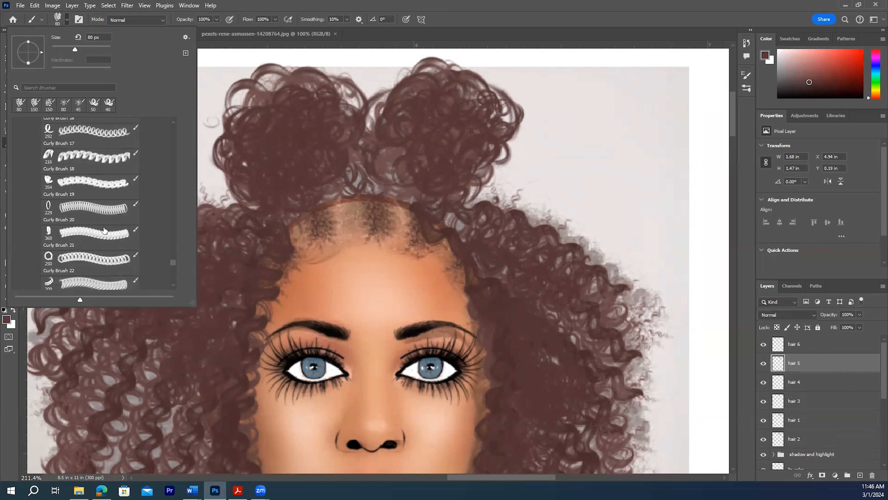
scroll(93, 207, "up", 1)
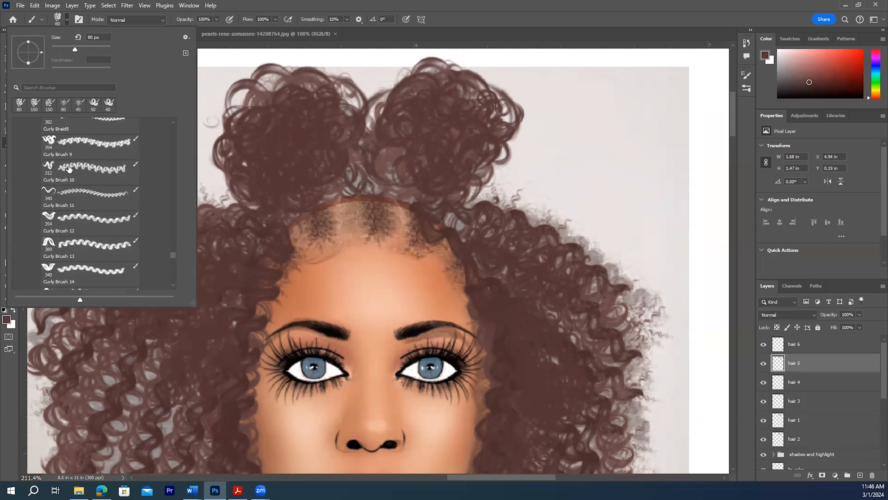
scroll(84, 154, "up", 2)
left_click(78, 137)
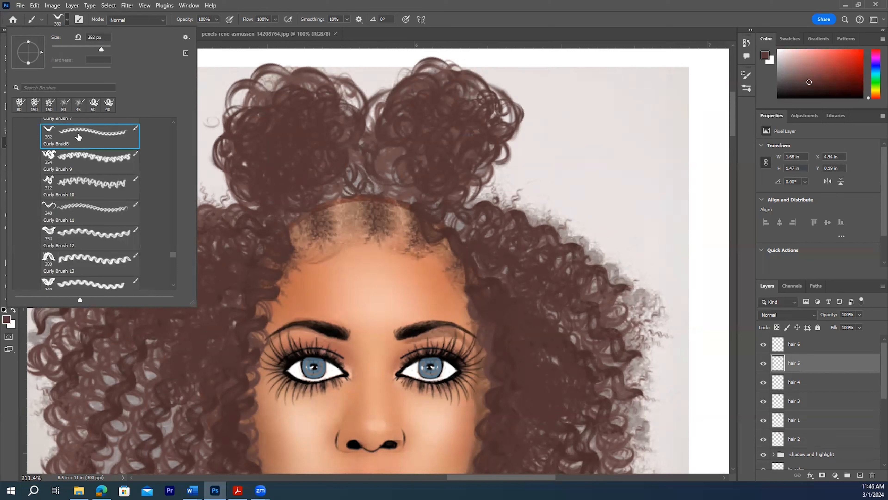
- Reduce the Curly Braid8 brush to 40 px
double_click(66, 20)
left_click(68, 21)
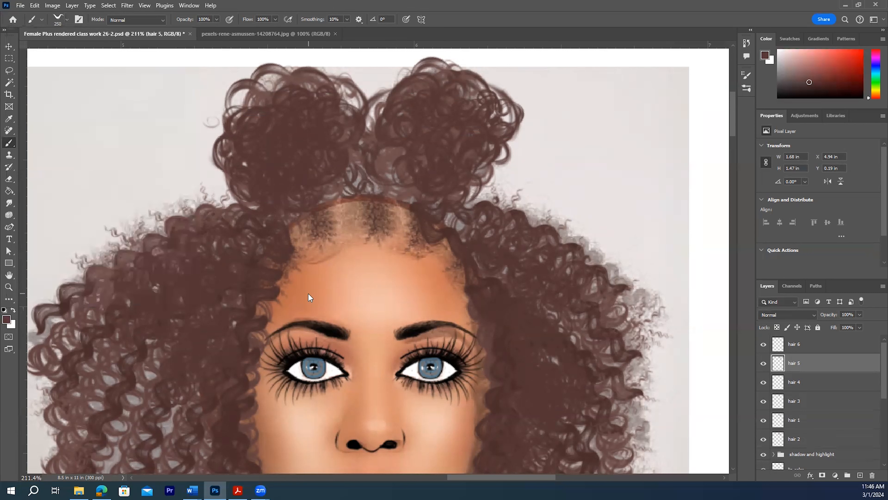
key("bracketleft")
key("bracketleft")
key("bracketleft")
key("bracketleft")
key("bracketleft")
key("bracketleft")
key("bracketleft")
key("bracketleft")
key("bracketleft")
key("bracketleft")
key("bracketleft")
- Try a wavy strand on the left hairline section in a brown sampled from the hair at the temple, and undo it
left_click(9, 119)
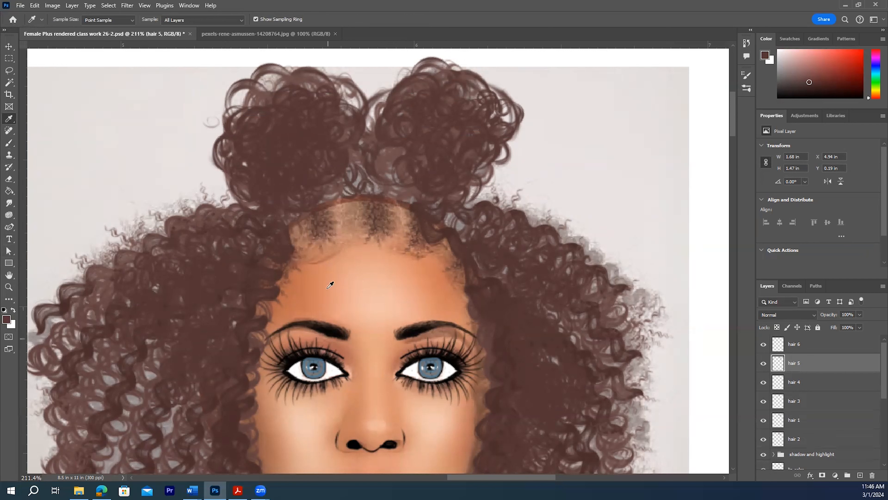
left_click(269, 295)
left_click(261, 337)
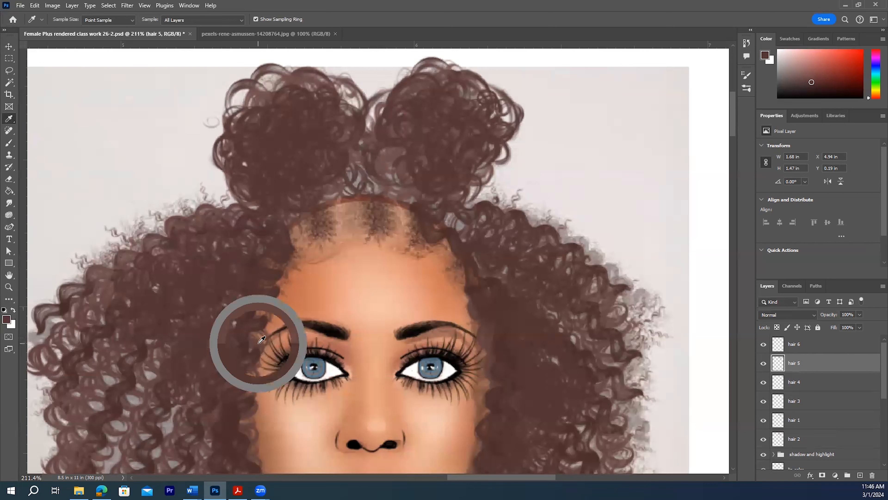
left_click(9, 143)
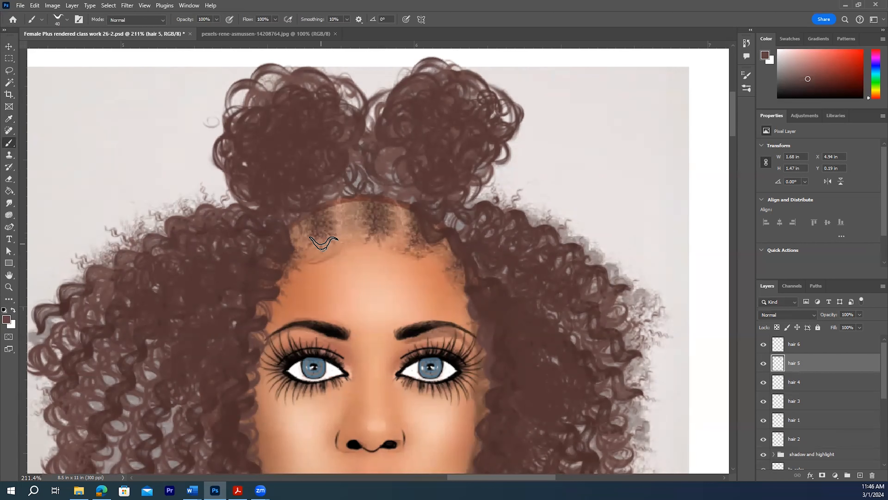
left_click_drag(322, 242, 312, 203)
key("ctrl+z")
- Sample dark brown from the left bun and, at 35 px, paint wavy strands from the three hairline sections up toward the buns
left_click(9, 119)
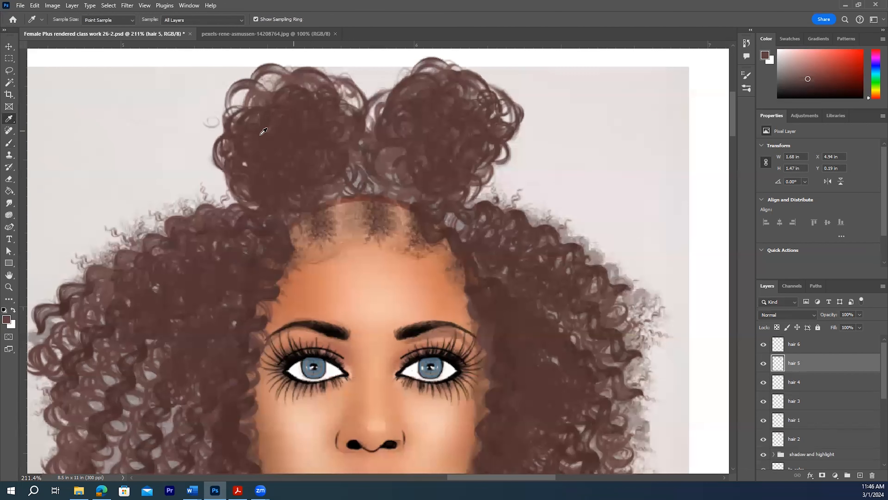
left_click(239, 133)
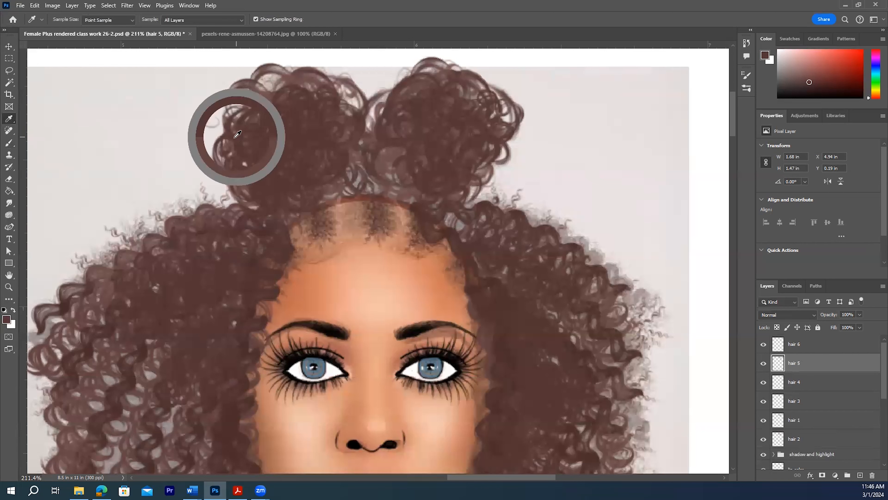
left_click(9, 142)
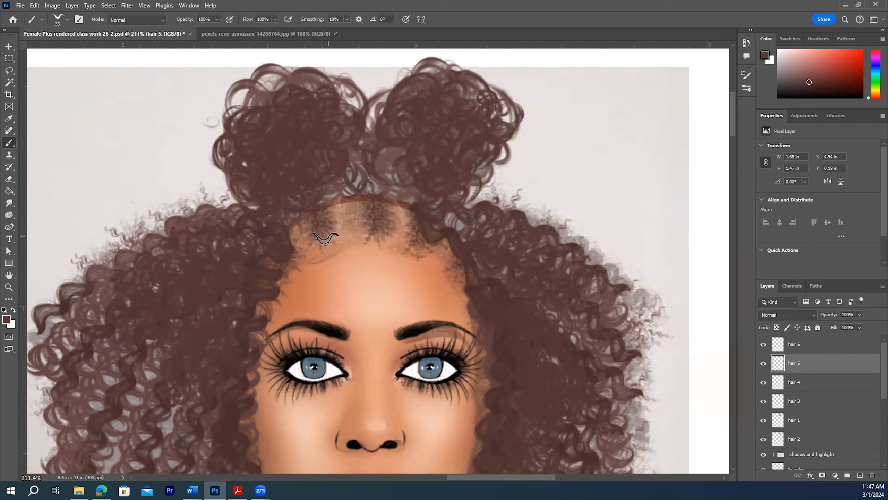
left_click_drag(324, 240, 317, 198)
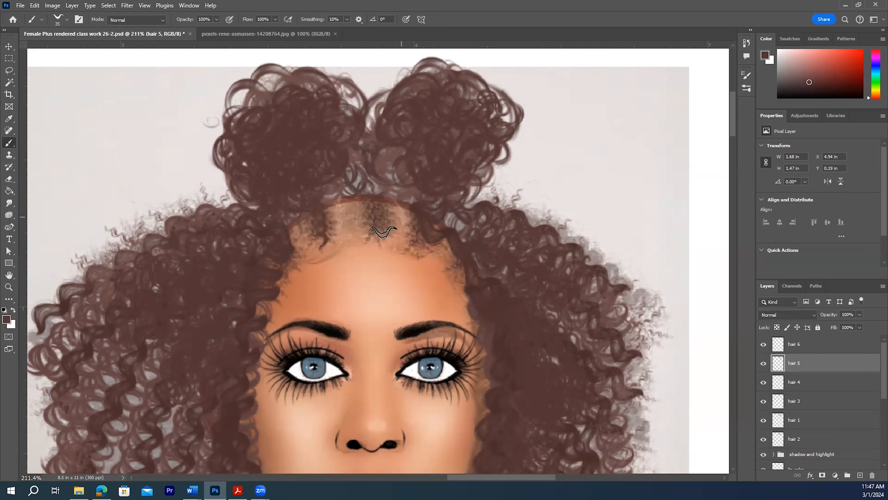
left_click_drag(381, 231, 379, 183)
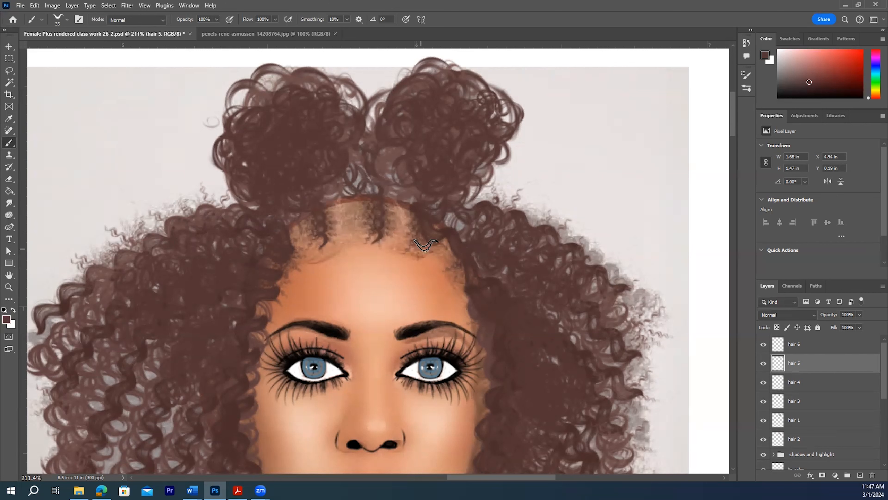
left_click_drag(422, 243, 424, 200)
- Turn on Flip X for the brush tip and paint mirrored wavy strands over the three hairline sections
left_click_drag(324, 245, 315, 209)
left_click(67, 20)
left_click(80, 20)
left_click(640, 162)
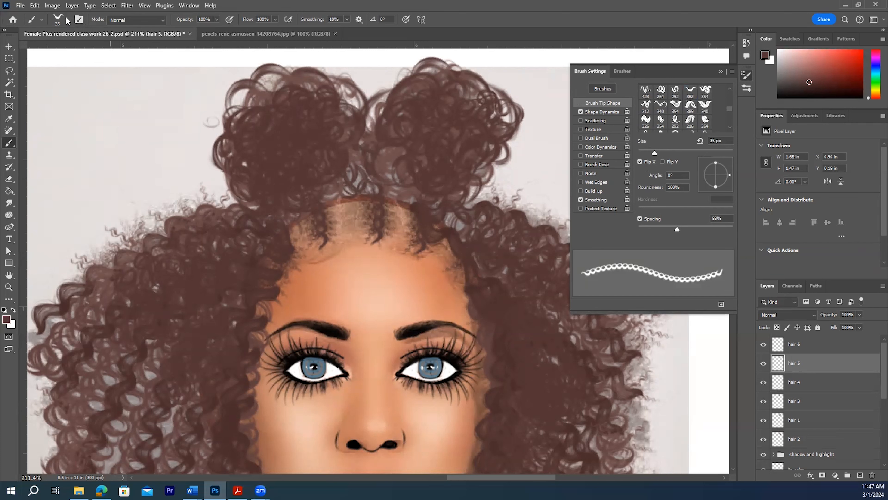
left_click(720, 72)
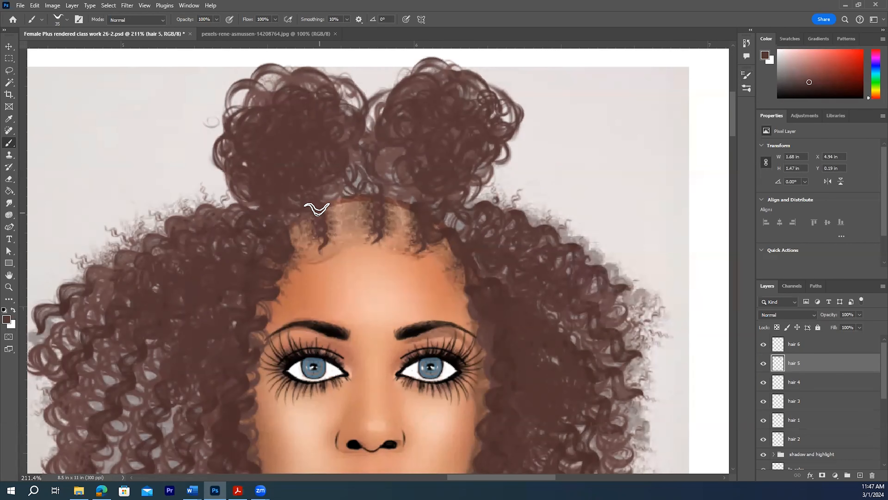
left_click_drag(379, 236, 378, 206)
left_click_drag(423, 245, 424, 228)
- Turn Flip X off and Flip Y on for the brush tip, and paint another set of wavy strands over the three hairline sections
left_click(61, 20)
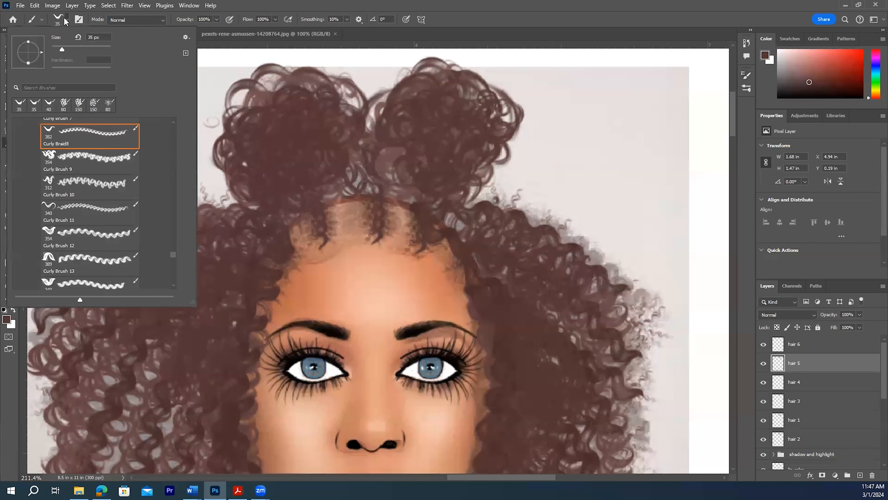
left_click(77, 20)
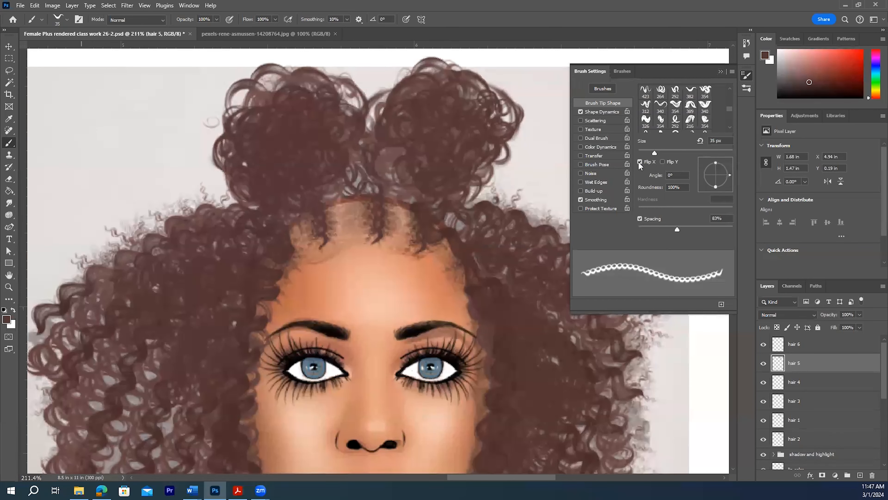
left_click(662, 161)
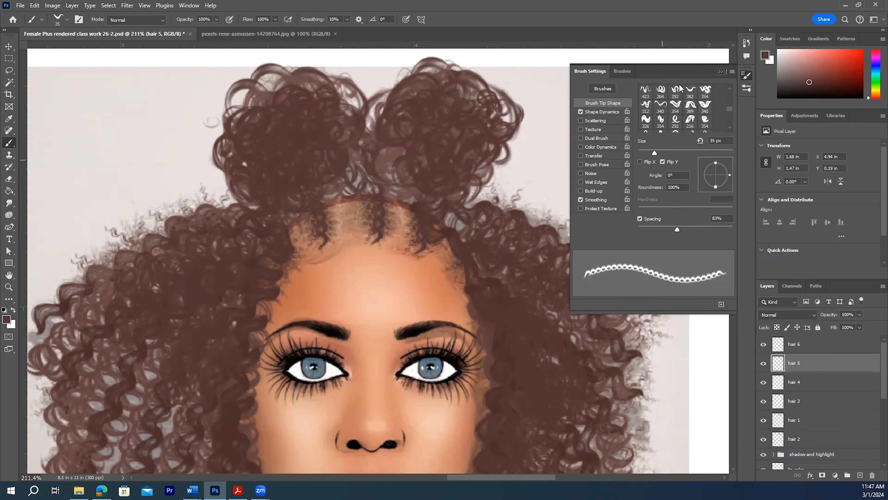
left_click(721, 71)
left_click_drag(324, 246, 317, 202)
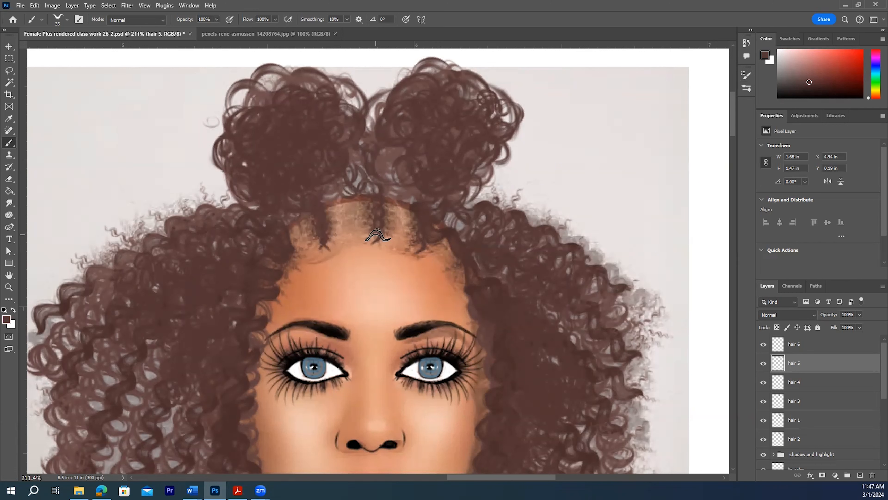
left_click_drag(379, 241, 381, 201)
left_click_drag(420, 247, 422, 210)
- Switch to the Curly Brush 35 preset
left_click(66, 19)
scroll(94, 196, "down", 5)
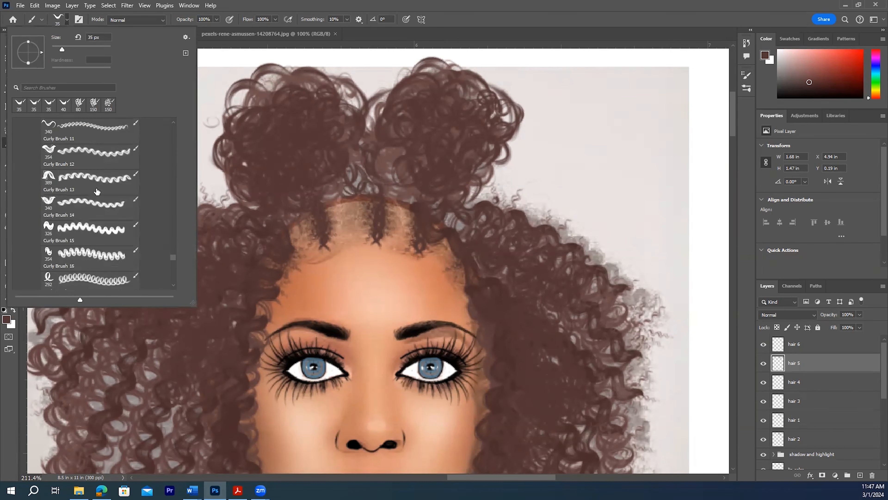
scroll(96, 200, "down", 2)
scroll(96, 200, "down", 7)
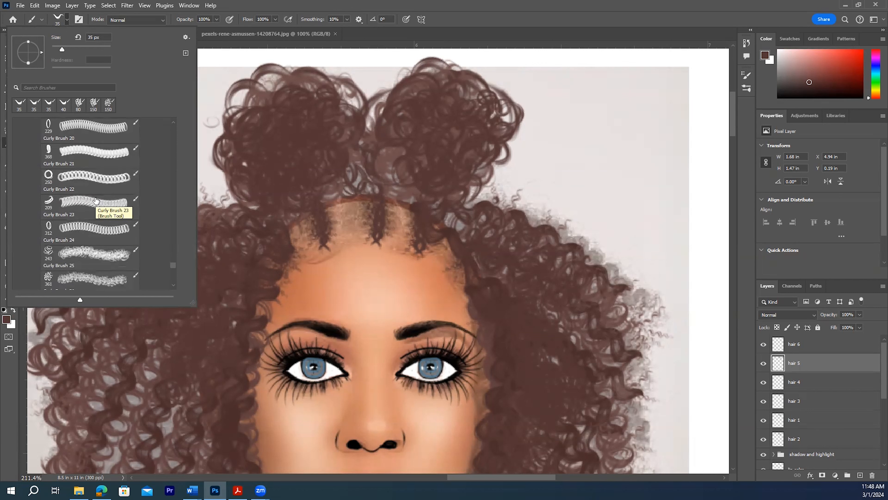
scroll(95, 205, "down", 6)
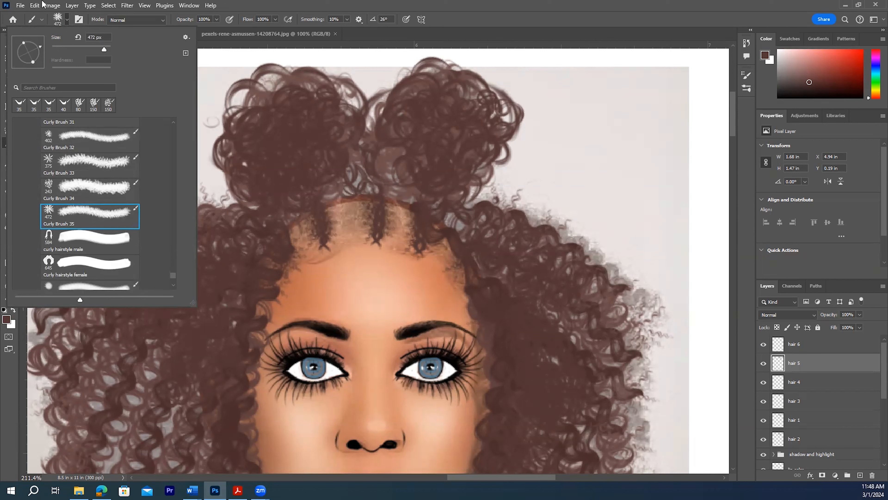
left_click(66, 20)
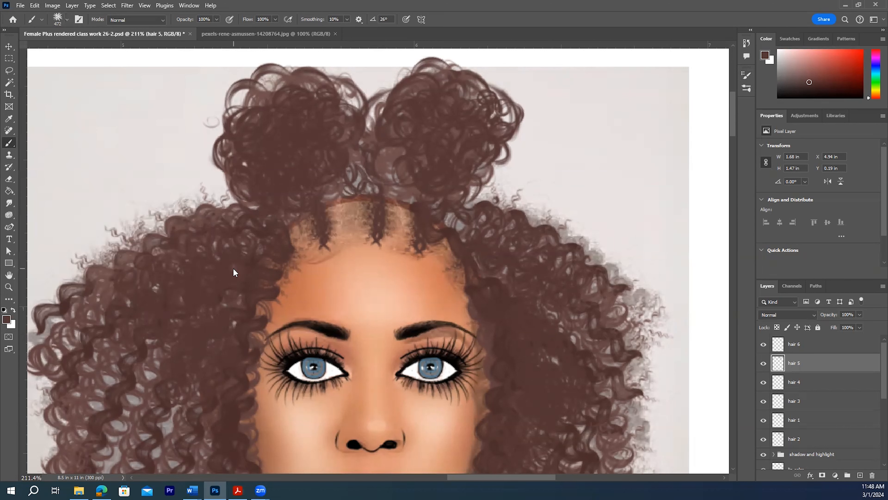
- Reduce the curly brush to 50 px at 100% opacity and dab curls over the gaps where the right-hand hair meets its bun
key("bracketleft")
key("bracketleft")
key("bracketleft")
key("bracketleft")
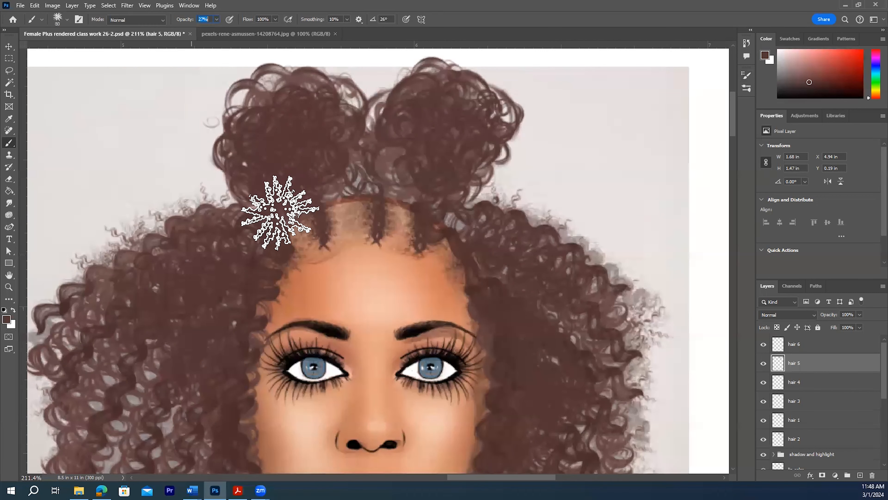
key("bracketleft")
key("bracketleft")
key("bracketleft")
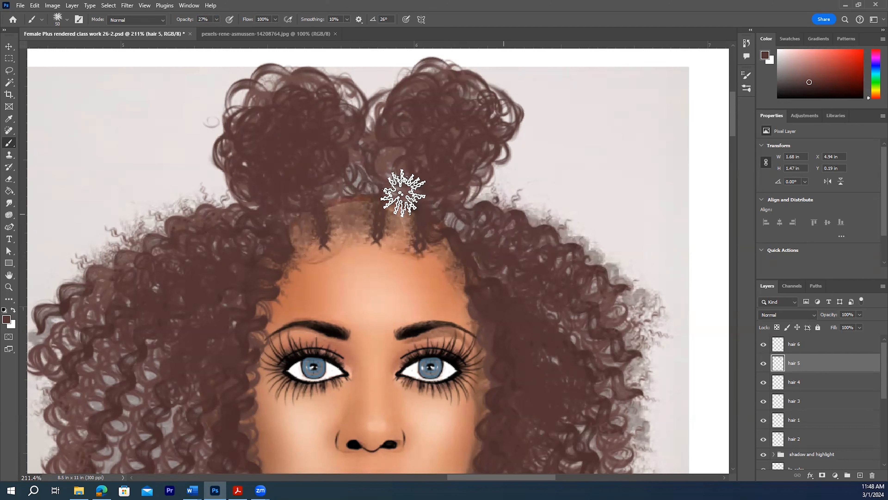
left_click_drag(216, 29, 249, 30)
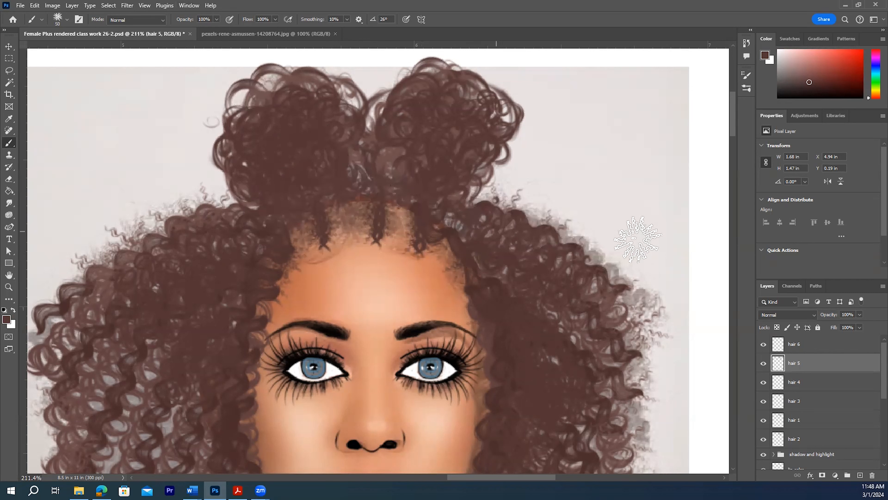
left_click(464, 222)
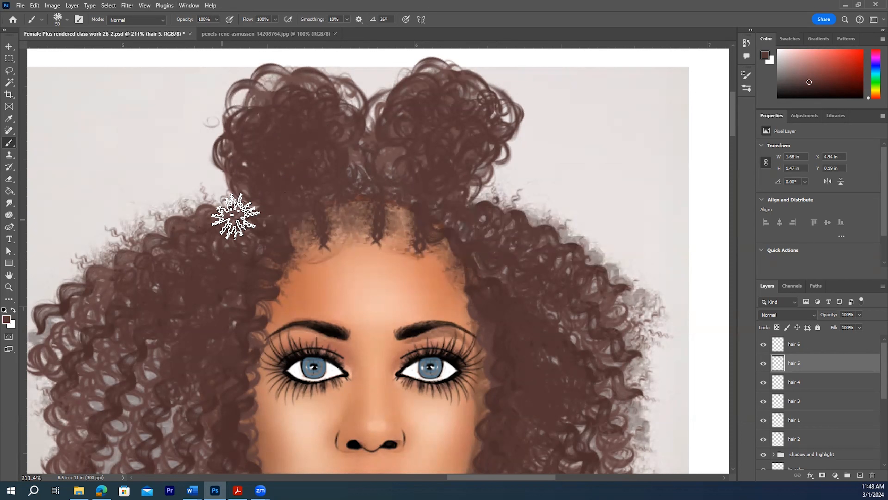
- Paint extra dark brown curls over both top buns on the "hair 5" layer to thicken them
scroll(490, 206, "down", 1)
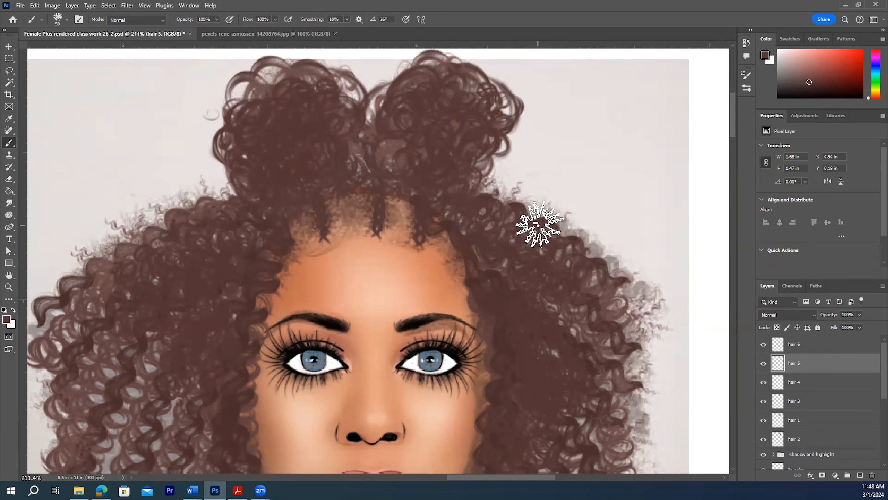
scroll(591, 287, "down", 1)
scroll(595, 287, "up", 1)
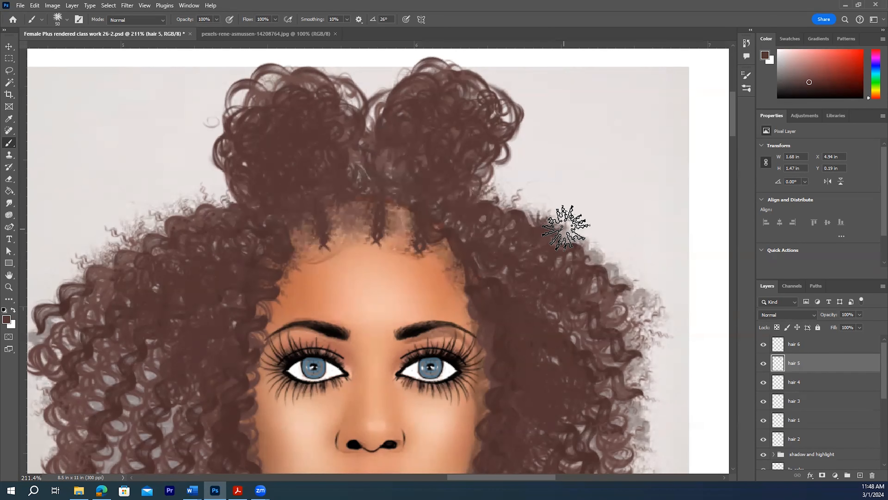
left_click_drag(454, 111, 453, 90)
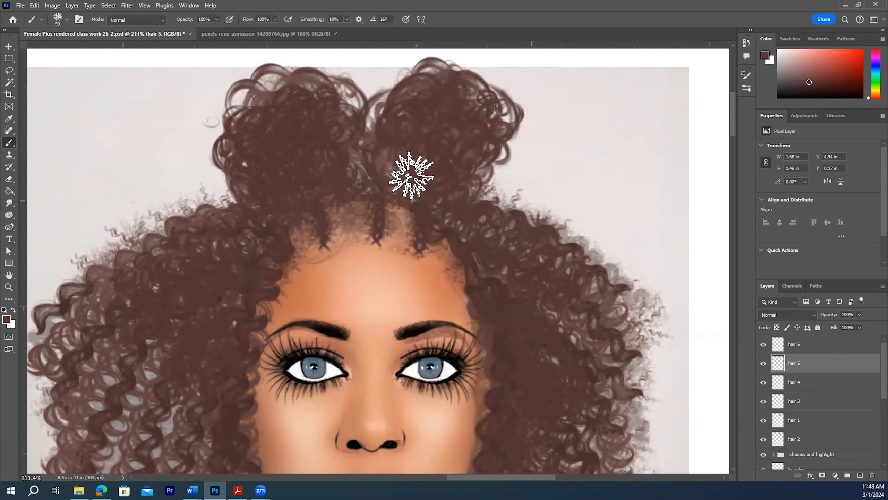
left_click_drag(294, 107, 248, 115)
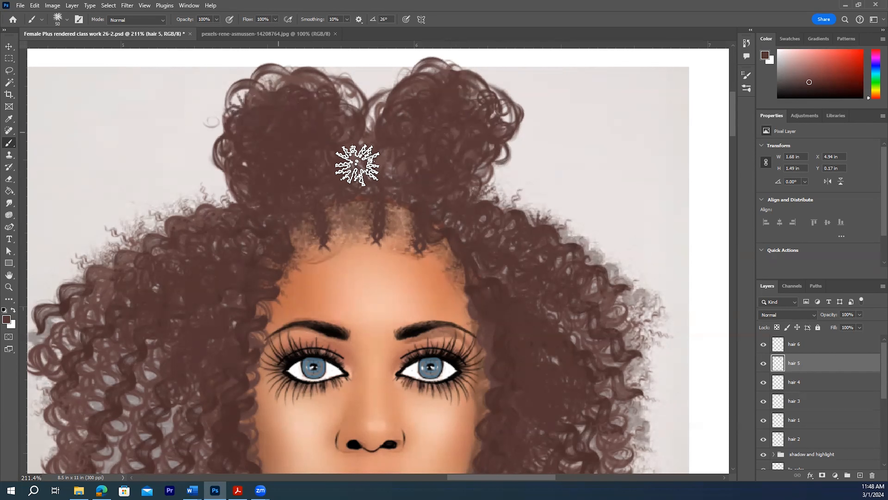
- Paint dark brown curls diagonally through the left side hair, then fill its lower end near the shoulder and its outer edge
scroll(362, 165, "down", 5)
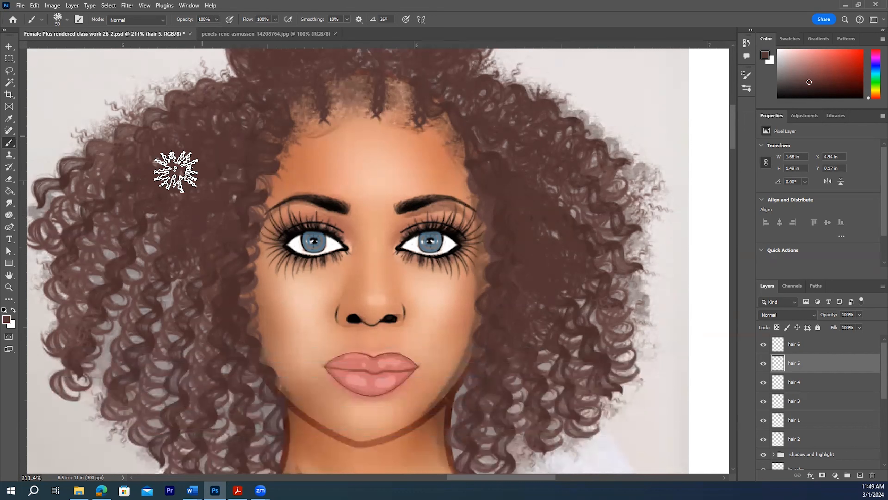
left_click_drag(115, 271, 93, 346)
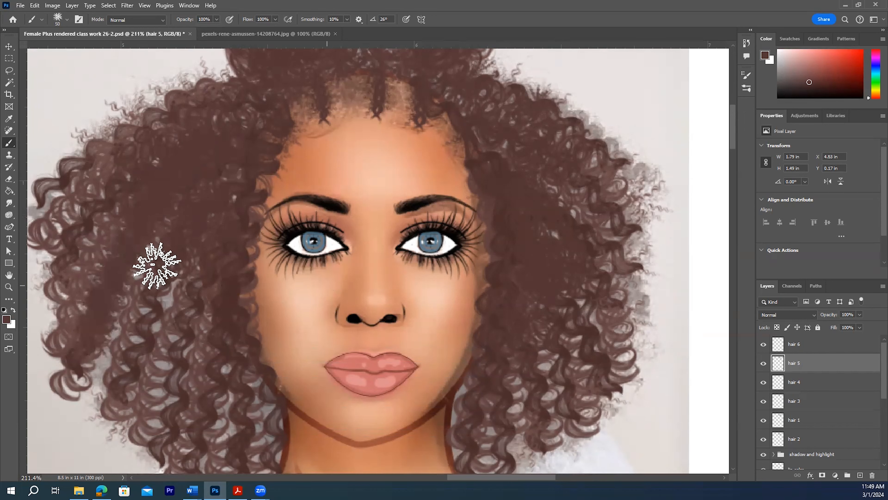
mouse_move(193, 223)
left_mouse_down()
mouse_move(148, 323)
mouse_move(151, 346)
left_mouse_up()
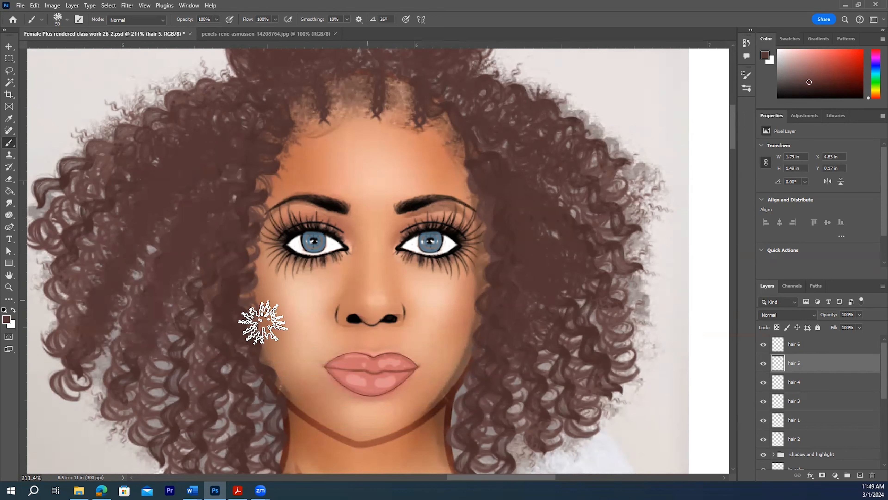
scroll(244, 308, "down", 3)
left_click_drag(183, 370, 182, 390)
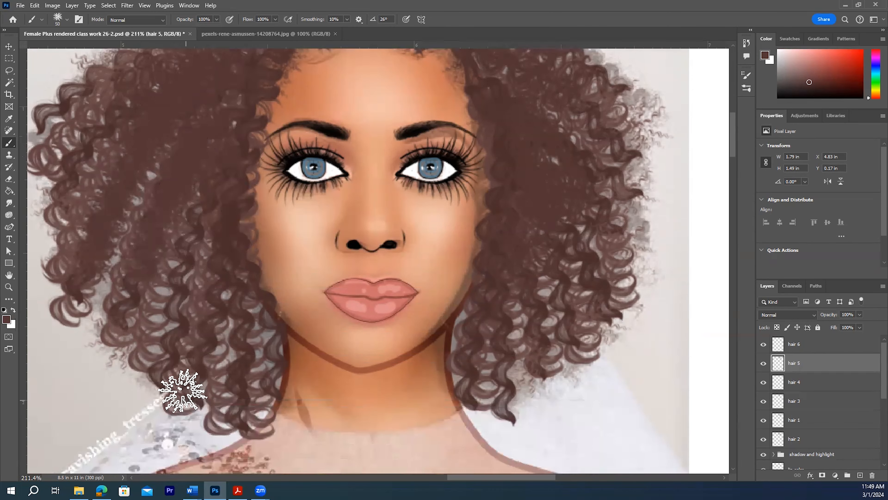
left_click(174, 400)
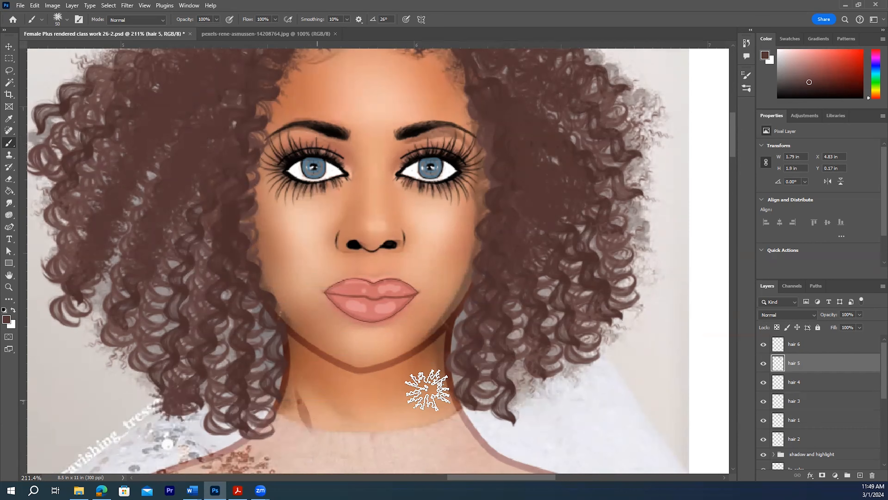
scroll(463, 338, "up", 4)
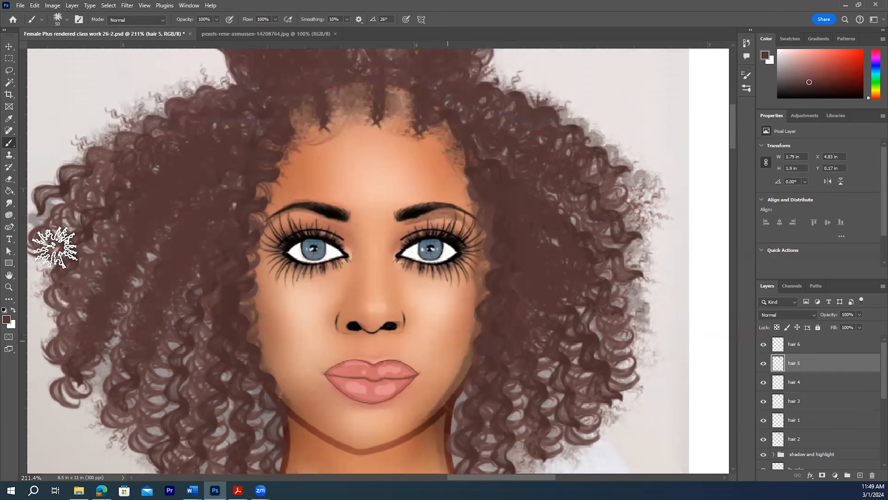
left_click(57, 197)
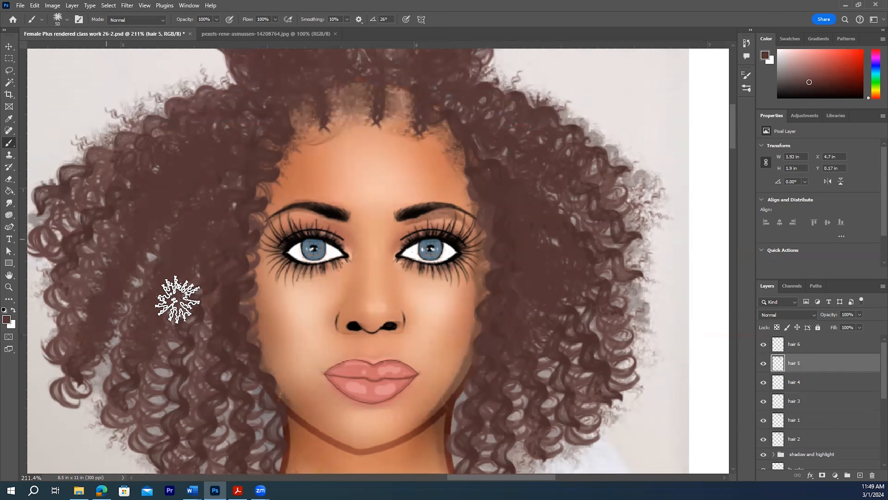
- Hide the "hairstyle reference" layer so the figure stands against the plain background
scroll(207, 298, "up", 2)
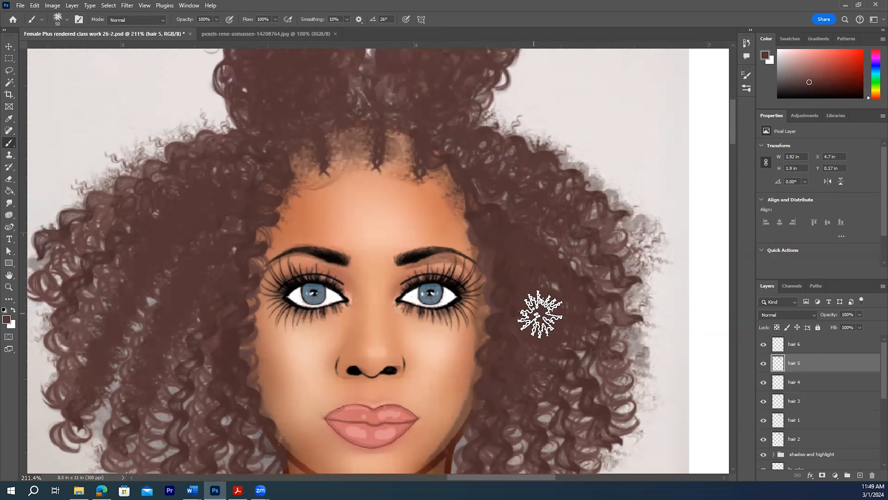
scroll(539, 314, "up", 2)
scroll(832, 398, "down", 4)
left_click(830, 363)
scroll(570, 366, "down", 1)
scroll(202, 242, "down", 2)
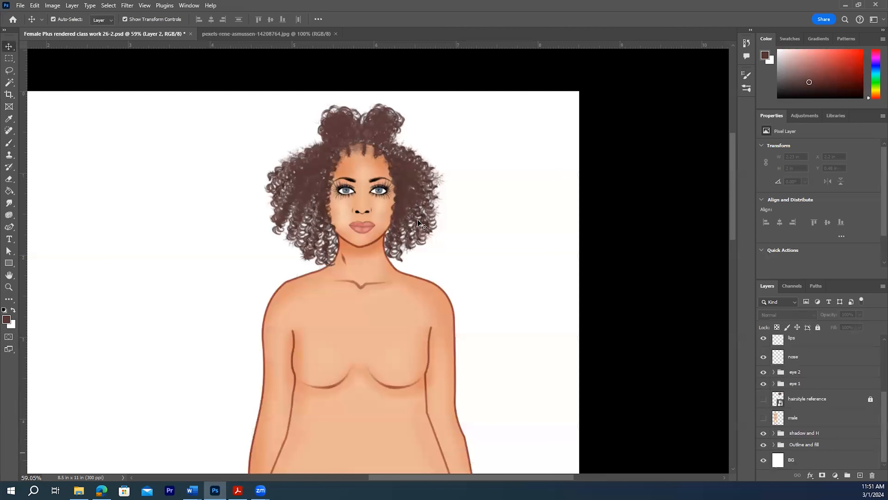
- Examine how the curly hair and buns look on the whole figure without the reference photo
scroll(439, 301, "down", 2)
scroll(439, 301, "up", 2)
key("z")
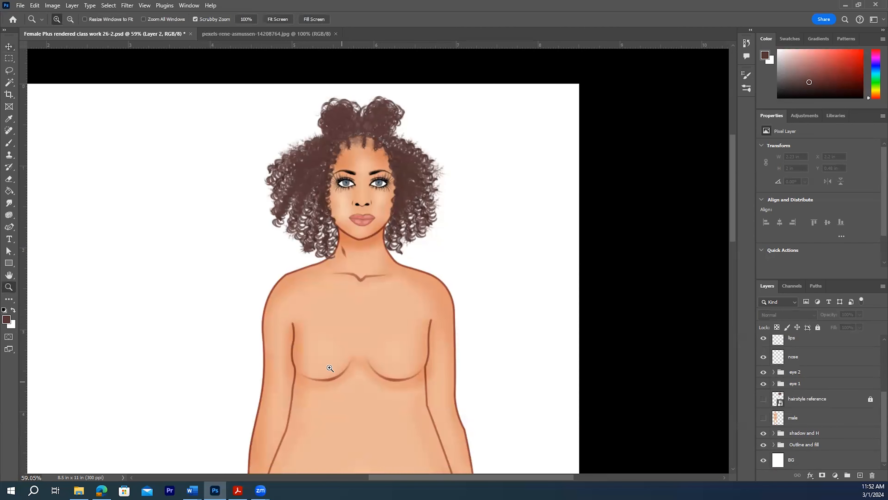
left_click(316, 351, "alt")
scroll(287, 311, "down", 3)
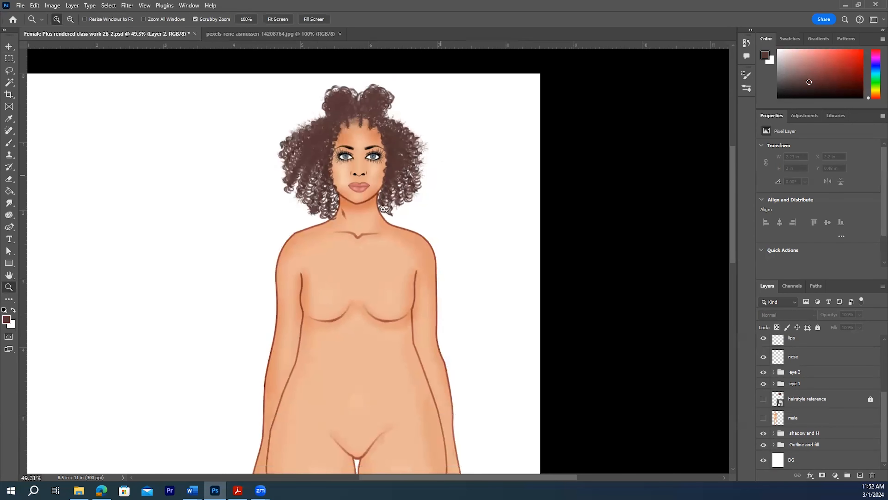
scroll(384, 209, "down", 3)
scroll(349, 217, "up", 4)
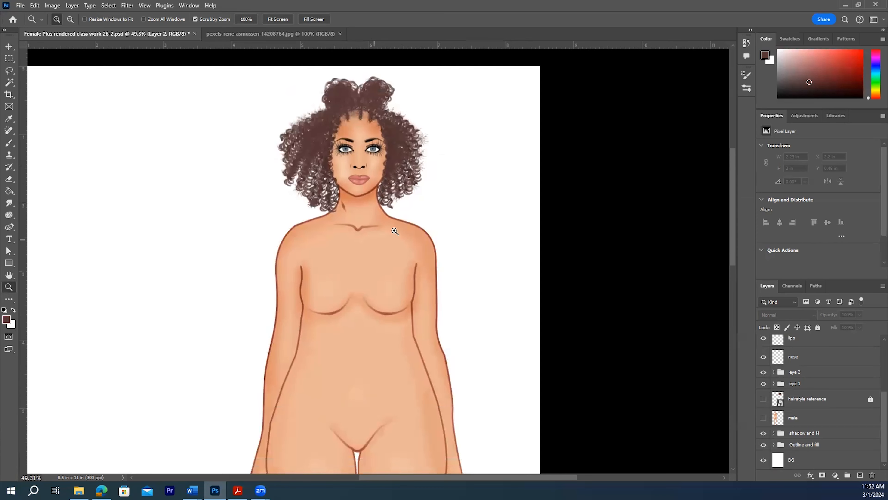